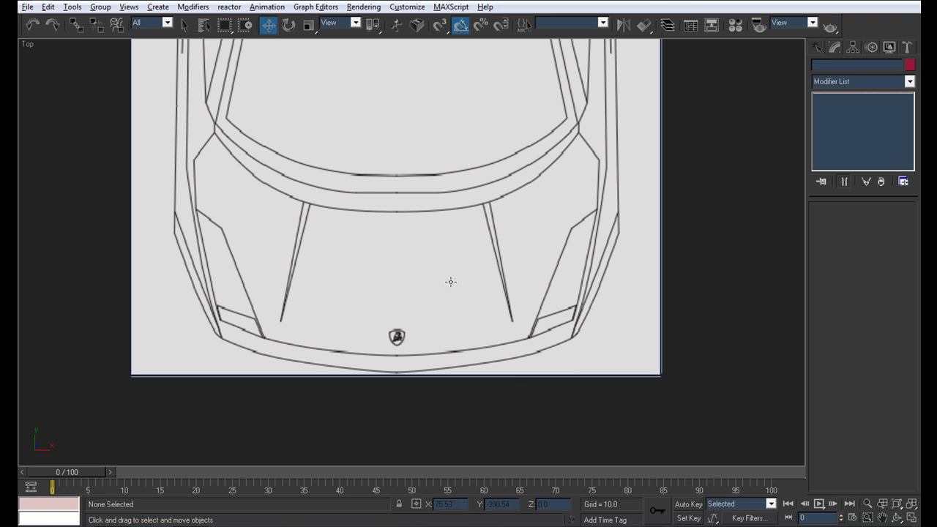
- Draw a plane about 75.5 long by 102 wide over the hood in the top blueprint view and colour it light blue
key("alt+w")
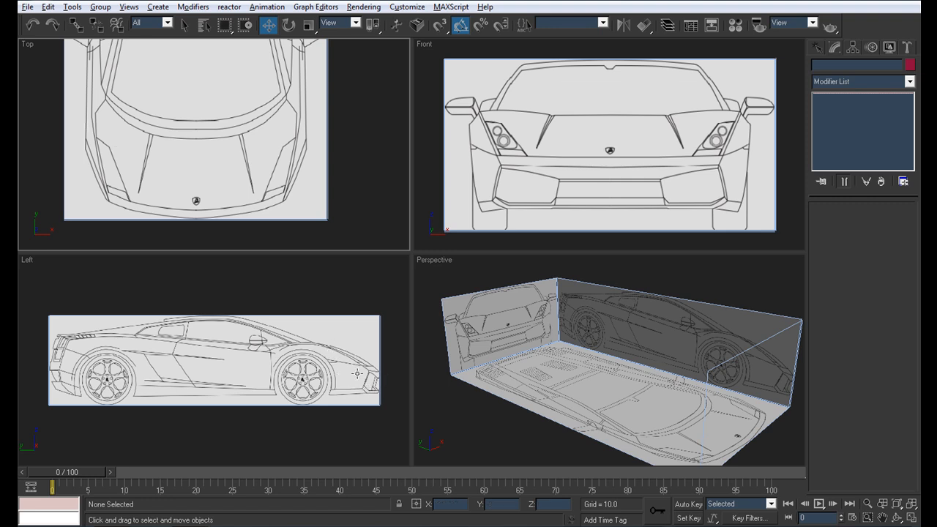
scroll(202, 142, "up", 2)
key("alt+w")
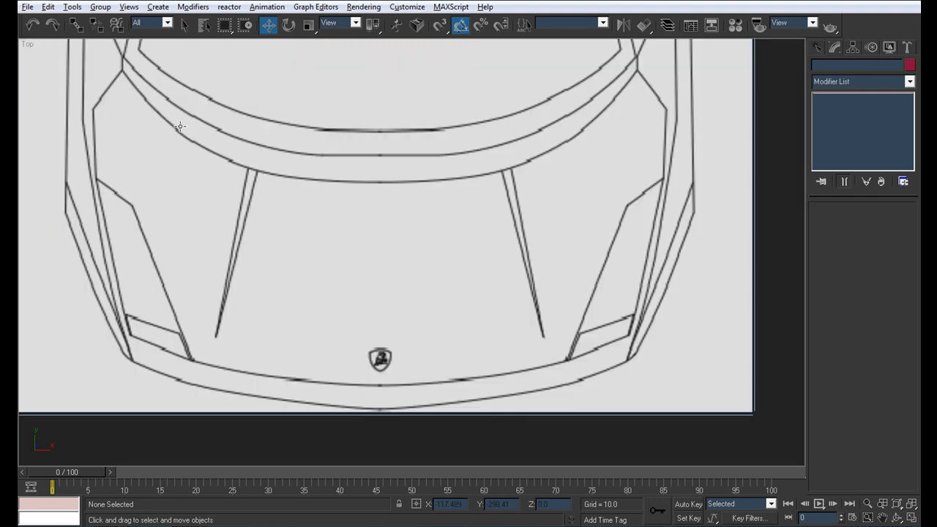
mouse_move(233, 198)
middle_mouse_down()
mouse_move(224, 153)
mouse_move(204, 167)
mouse_move(223, 192)
middle_mouse_up()
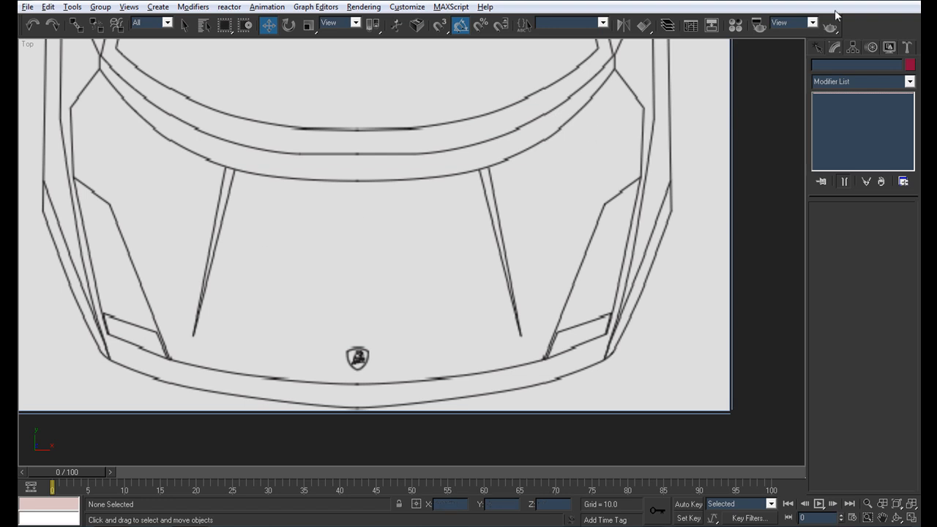
left_click(818, 49)
left_click(887, 181)
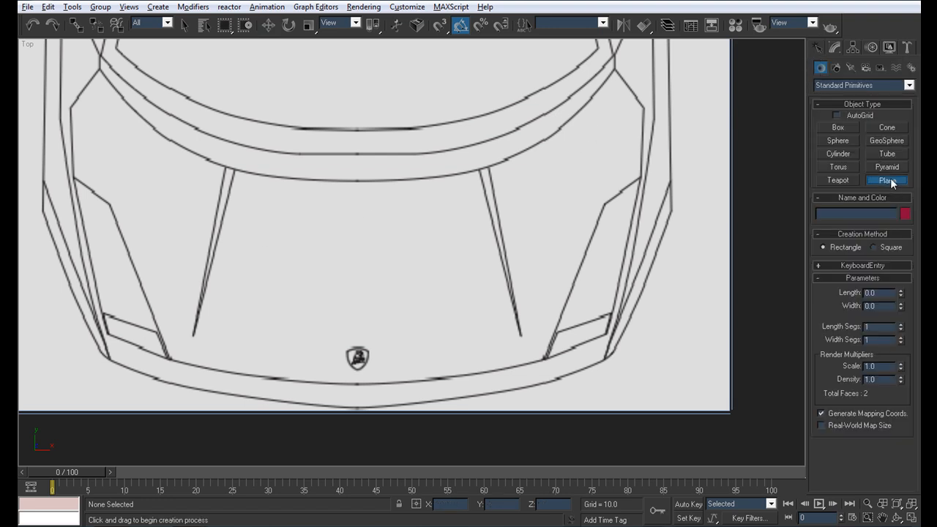
left_click_drag(275, 218, 425, 329)
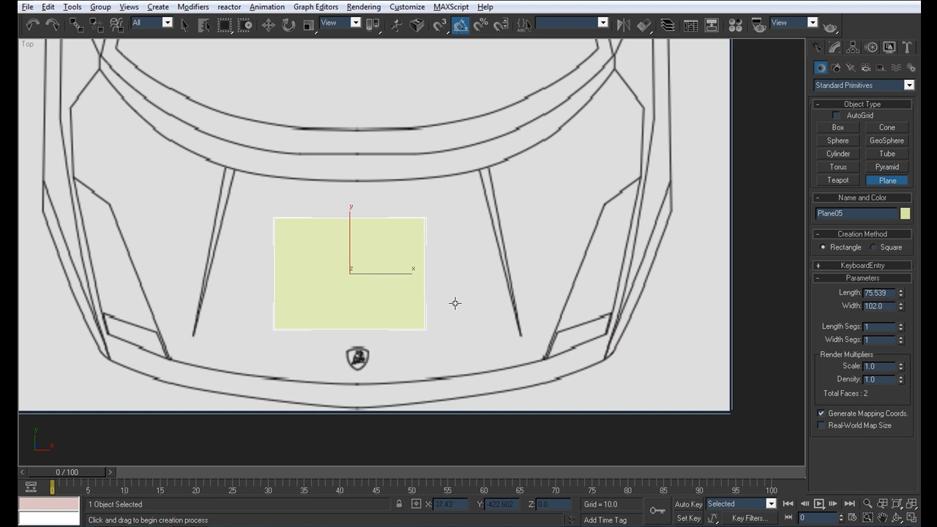
left_click(906, 213)
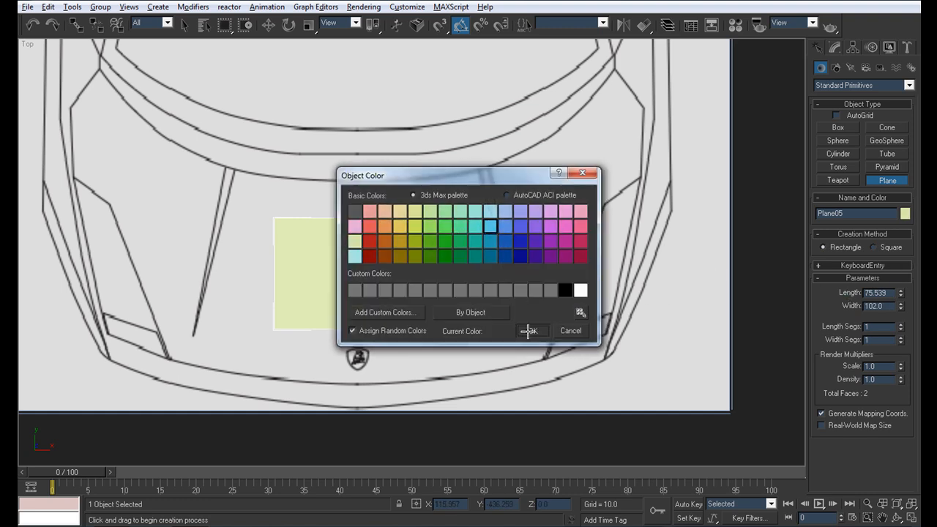
left_click(530, 331)
left_click(835, 47)
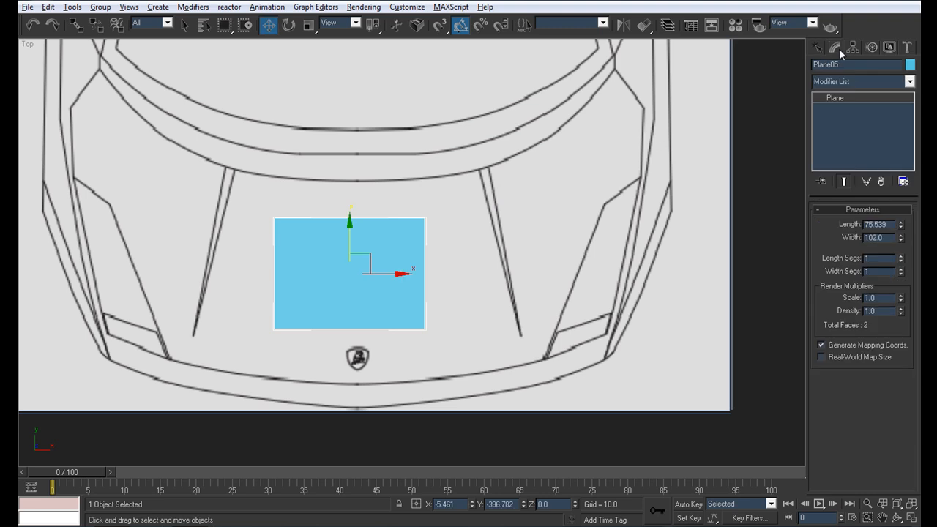
- Freeze the four blueprint planes, leaving out the hood plane, with Show Frozen in Gray turned off
middle_click_drag(355, 254, 398, 263)
scroll(461, 291, "down", 4)
key("alt+w")
scroll(657, 343, "down", 5)
middle_click_drag(646, 357, 650, 349, "alt")
scroll(650, 349, "up", 3)
key("ctrl+a")
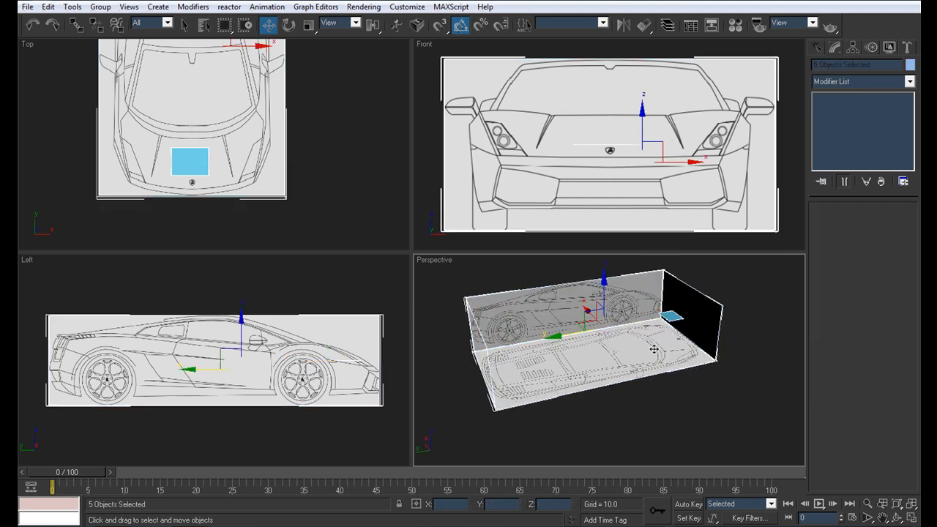
key("q")
middle_click_drag(659, 351, 678, 333, "alt")
scroll(588, 341, "up", 5)
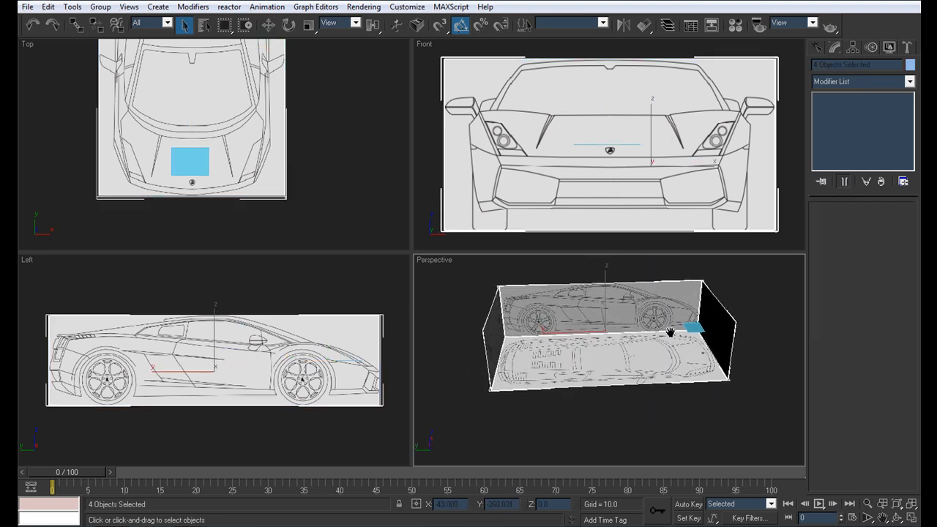
right_click(584, 312)
left_click(618, 375)
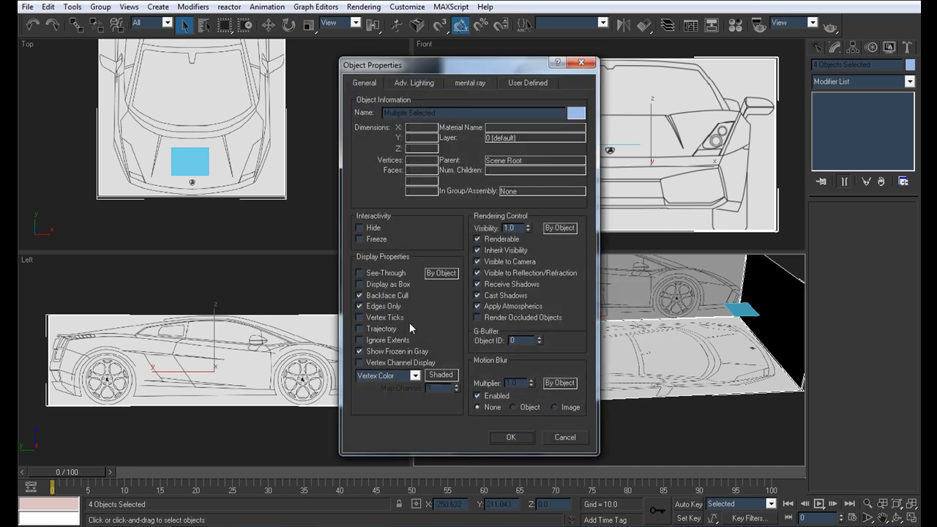
left_click(360, 240)
left_click(393, 353)
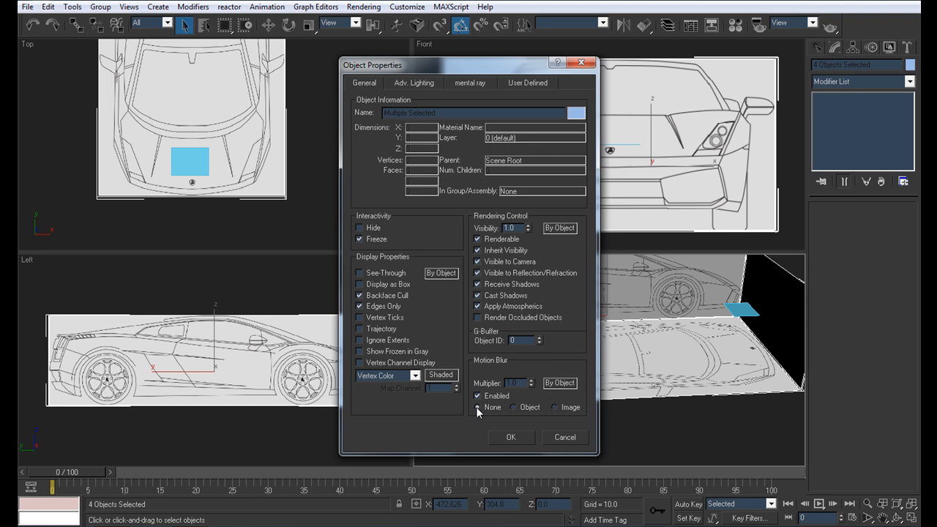
left_click(507, 438)
scroll(500, 355, "down", 3)
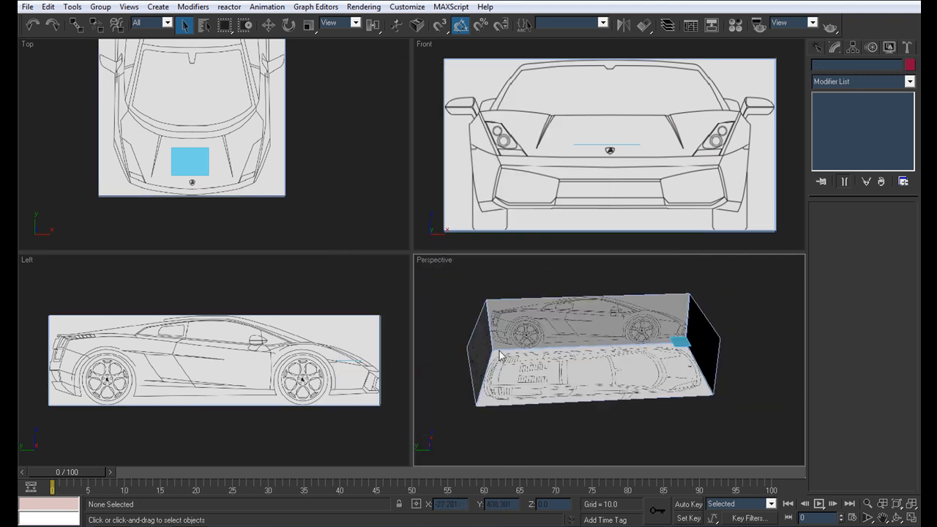
- Convert the light blue hood plane to an Editable Poly and enter its Vertex sub-object level
left_click(681, 340)
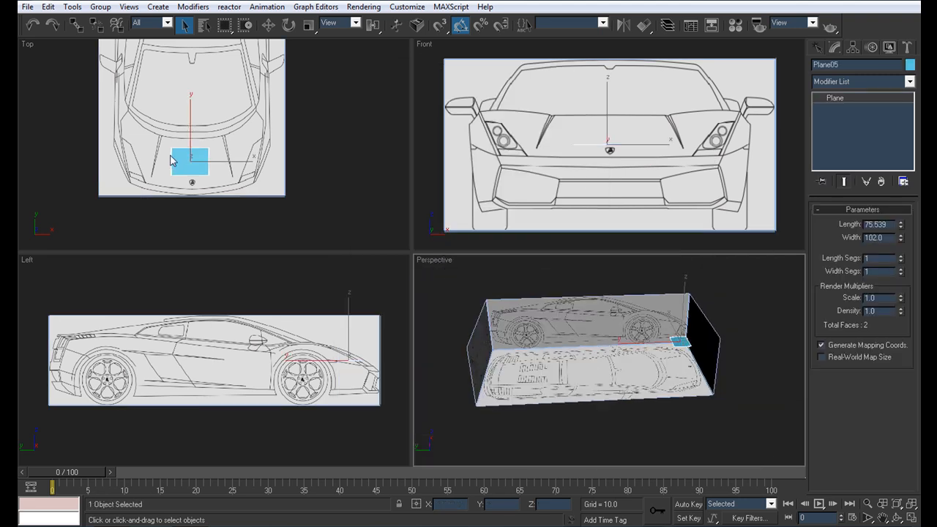
scroll(173, 166, "up", 3)
key("alt+w")
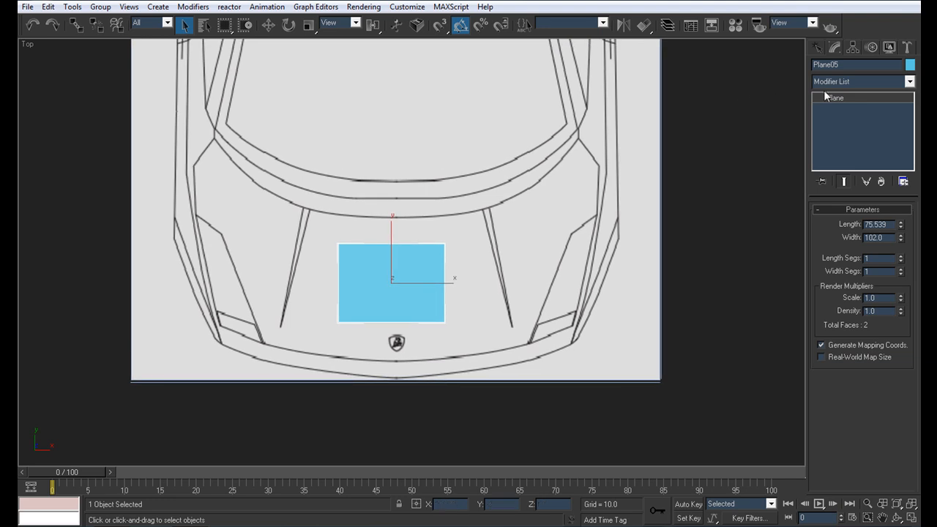
right_click(834, 98)
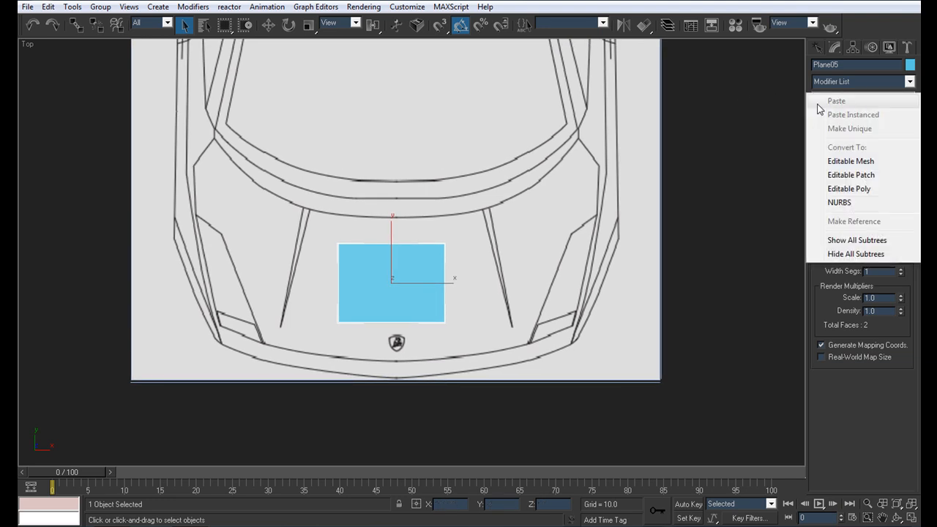
left_click(842, 186)
left_click(819, 97)
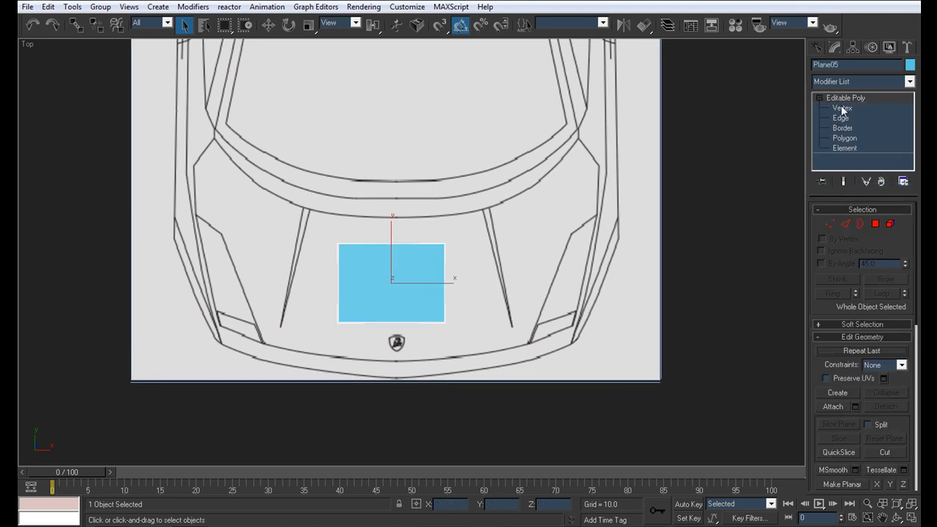
left_click(820, 97)
left_click(826, 96)
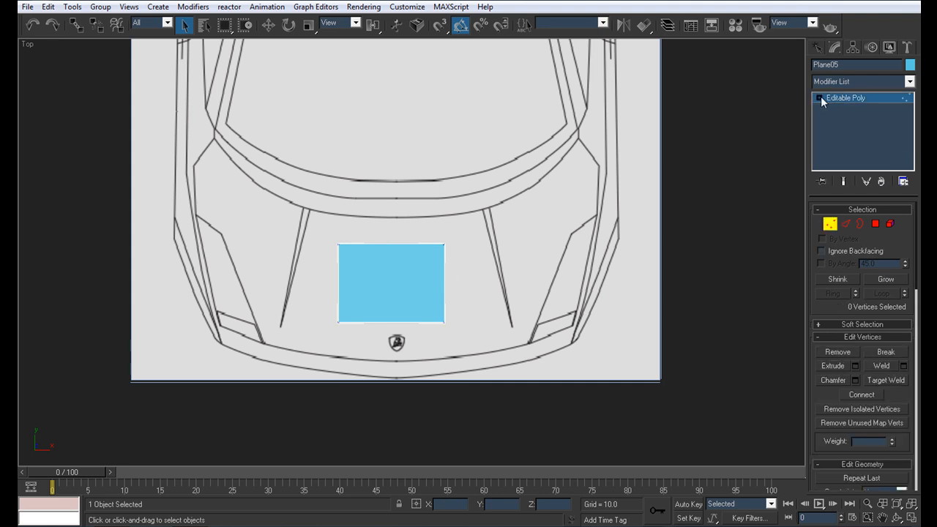
left_click(820, 97)
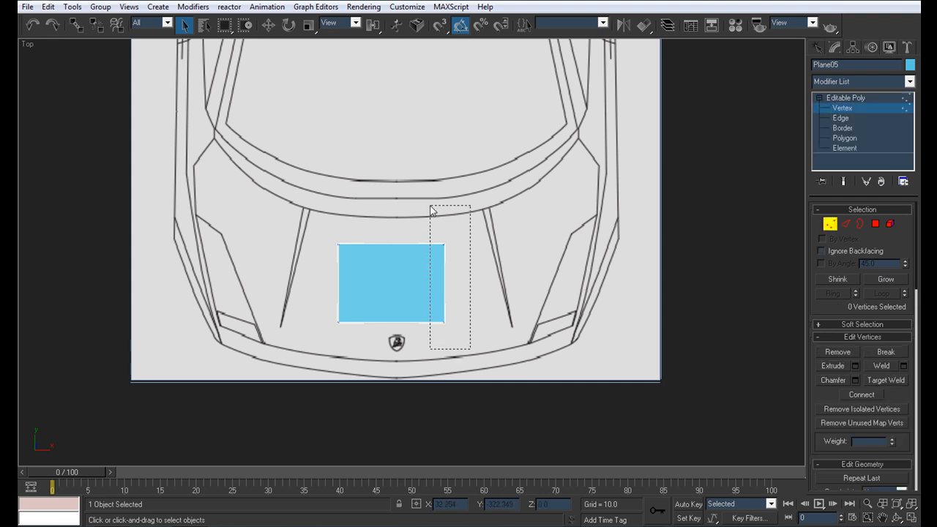
- Move the two vertices on the plane's positive X side to X = 0 so that edge lies on the car's centreline
left_click_drag(423, 169, 424, 169)
left_click(269, 26)
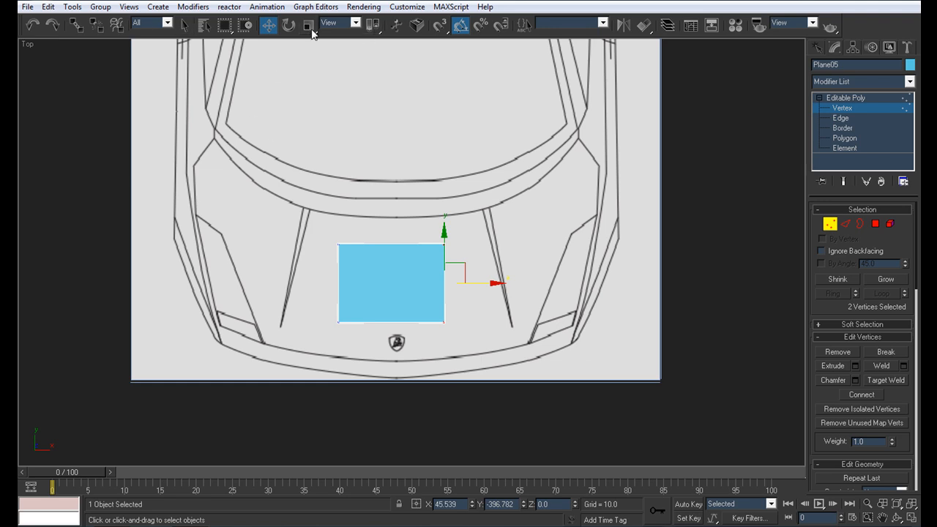
double_click(459, 502)
type("0")
key("Return")
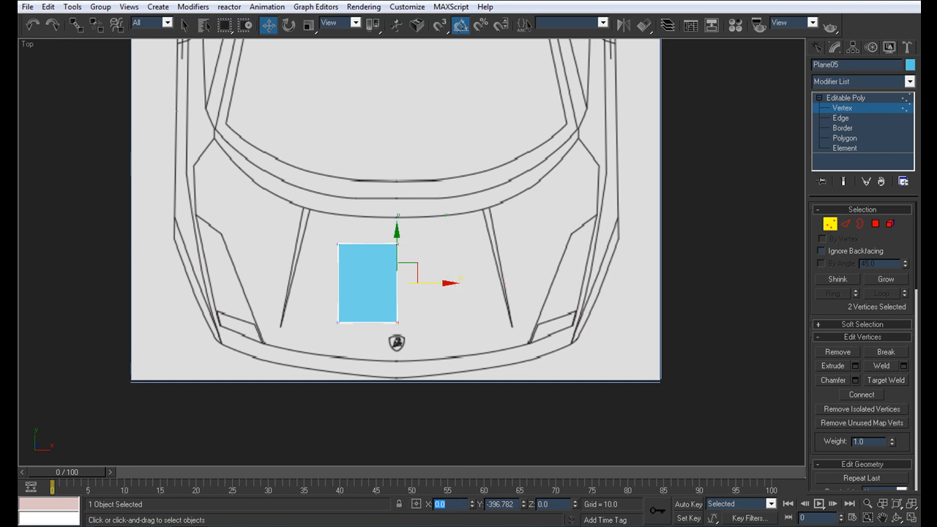
scroll(471, 276, "up", 3)
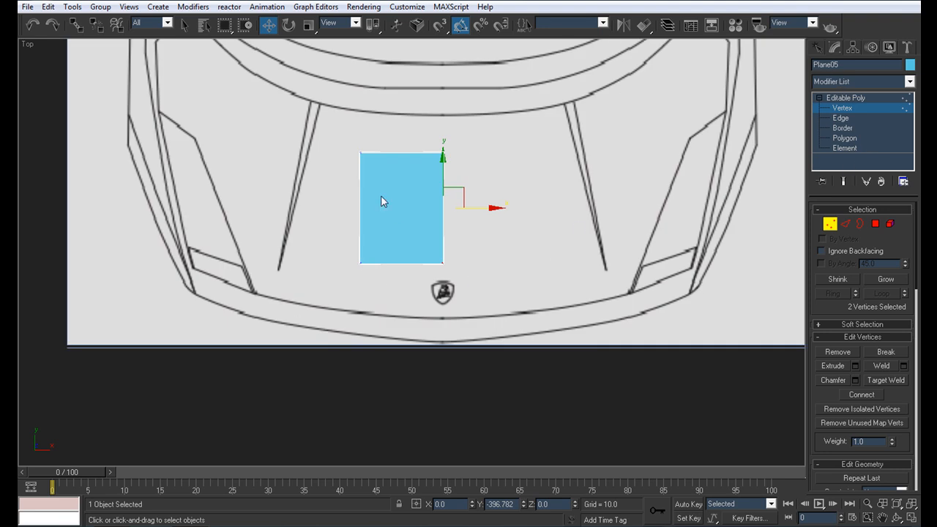
scroll(418, 247, "down", 4)
scroll(432, 256, "up", 2)
scroll(434, 253, "up", 2)
- Change the hood plane's object colour to a medium blue
left_click(852, 78)
left_click(852, 79)
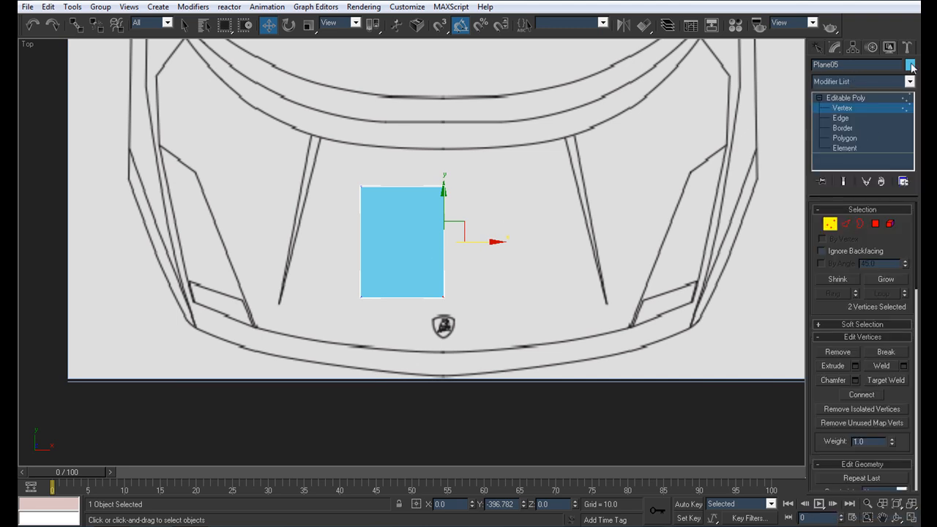
left_click(910, 64)
left_click(530, 331)
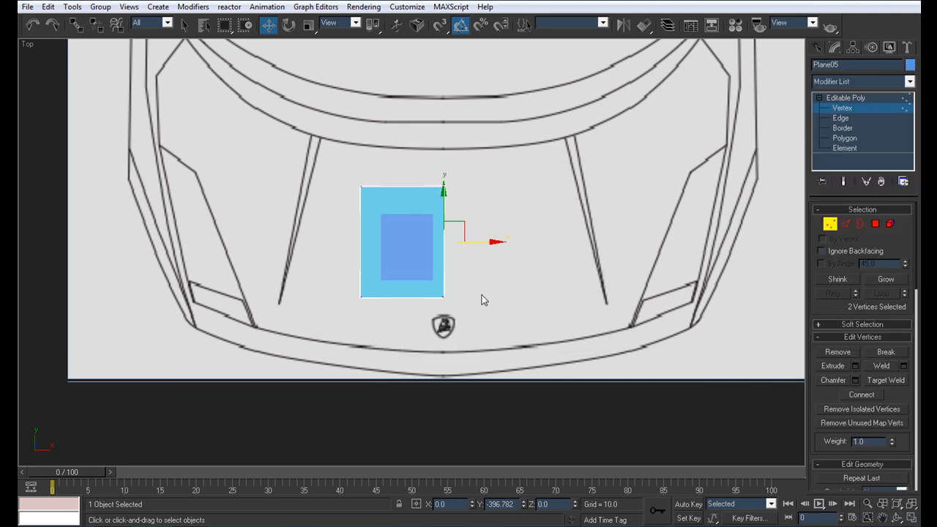
middle_click_drag(458, 196, 453, 218)
- Add a Symmetry modifier to the hood plane, mirrored on the X axis with Flip enabled
left_click(846, 78)
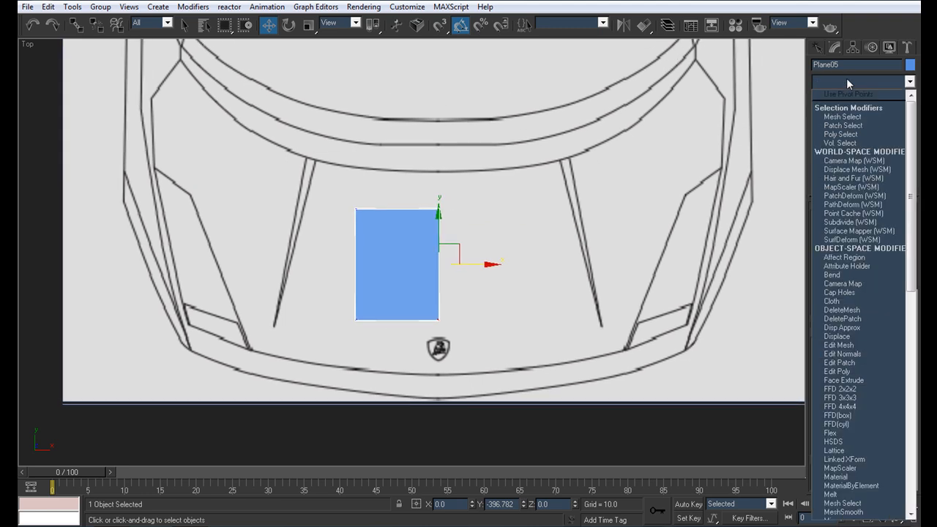
key("s")
key("s")
key("s")
key("s")
key("s")
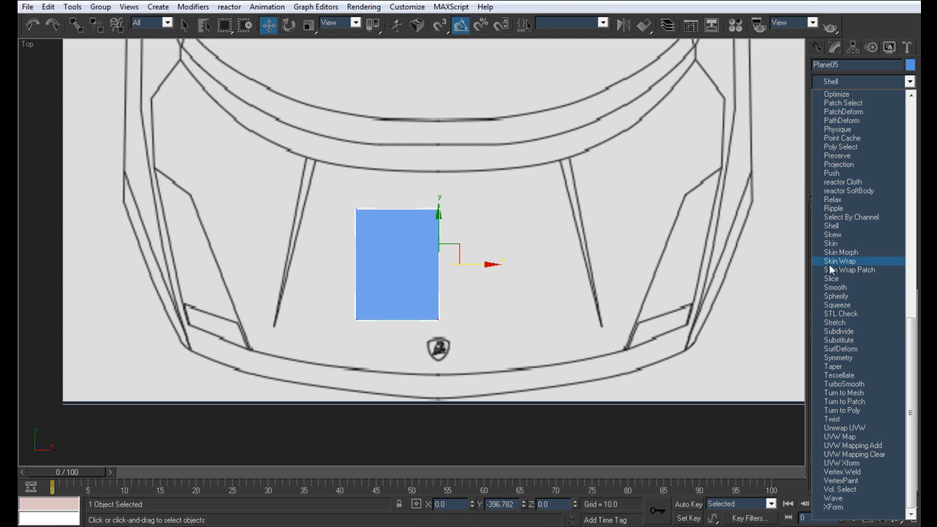
left_click(835, 358)
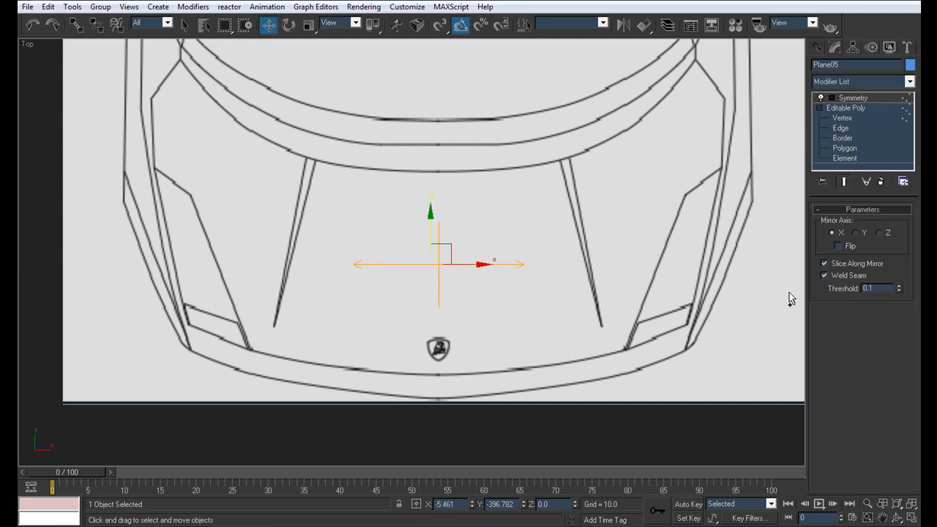
left_click(838, 246)
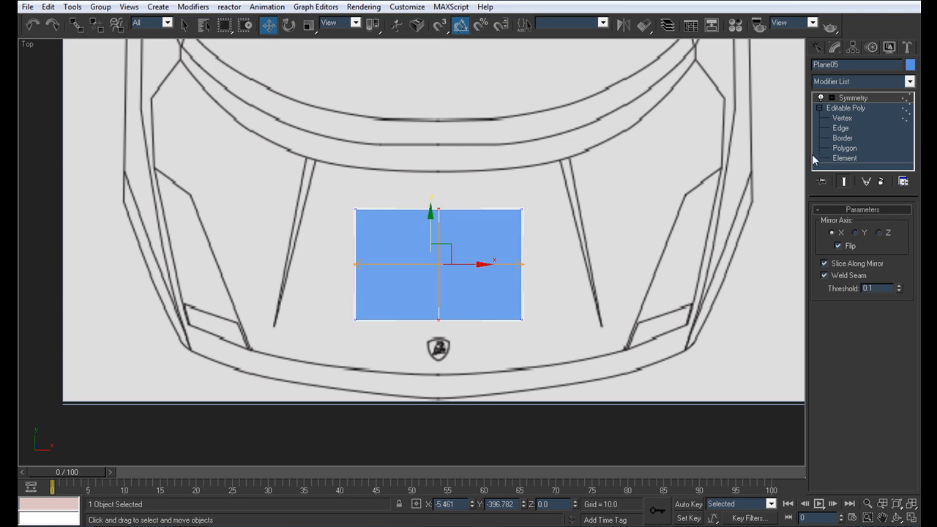
- Try to move the Symmetry modifier's mirror along the X axis
left_click(832, 98)
left_click(851, 108)
left_click_drag(480, 265, 485, 265)
right_click(484, 264)
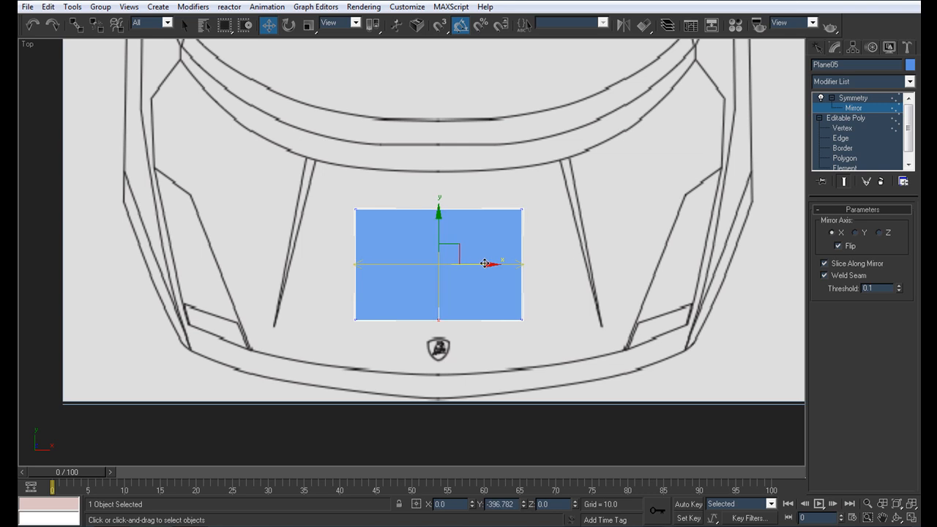
left_click(847, 101)
left_click(831, 98)
- Add a MeshSmooth modifier above Symmetry and set its subdivision iterations to 2
left_click(844, 78)
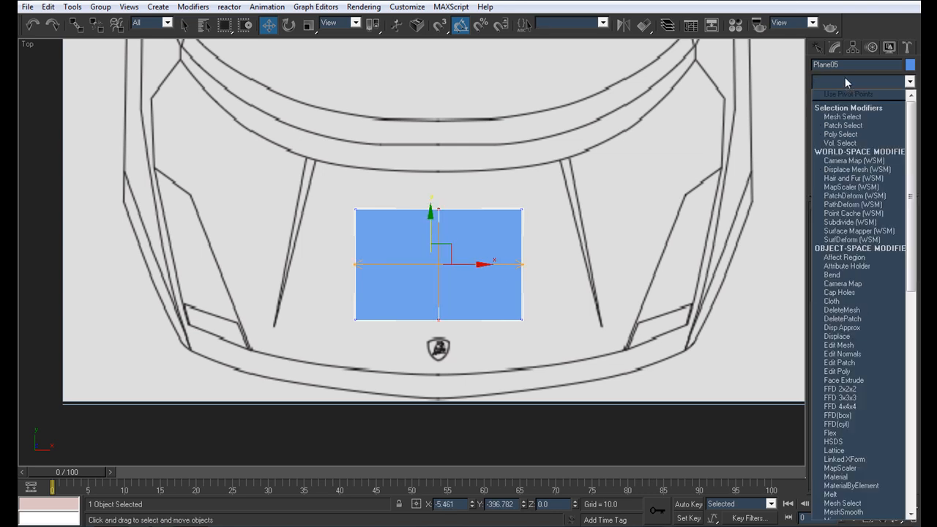
key("m")
key("m")
key("m")
key("m")
key("m")
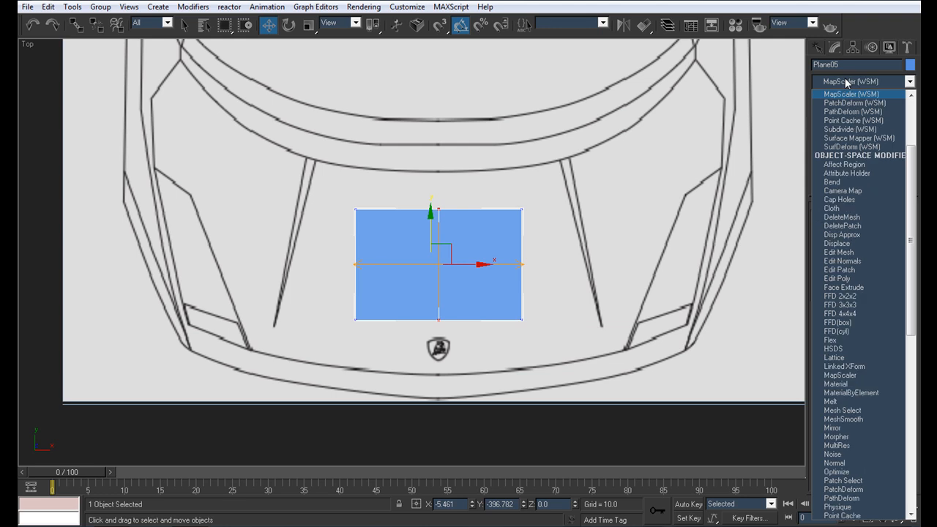
left_click(845, 122)
left_click(903, 296)
middle_click_drag(403, 228, 403, 234)
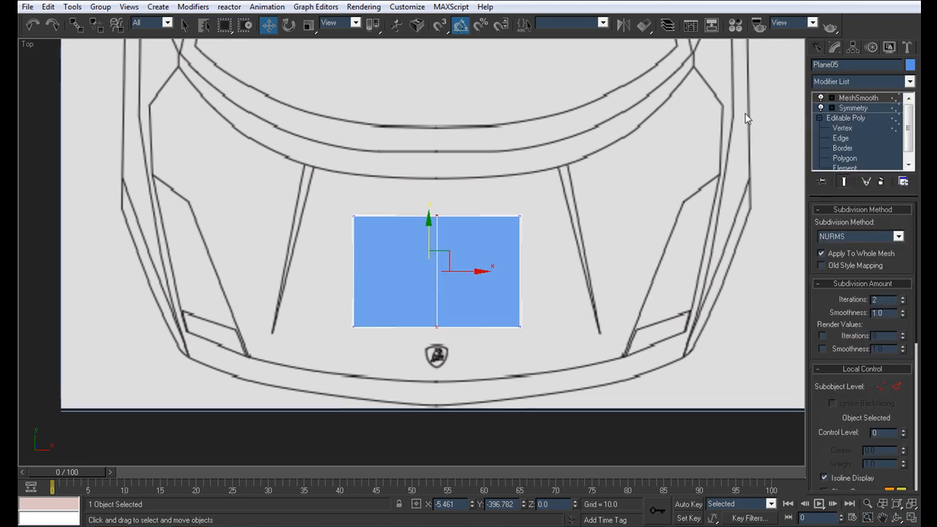
- Move the hood plane's two rear vertices along Y to about -334, placing the centreline vertex on the hood's rear line
left_click(839, 128)
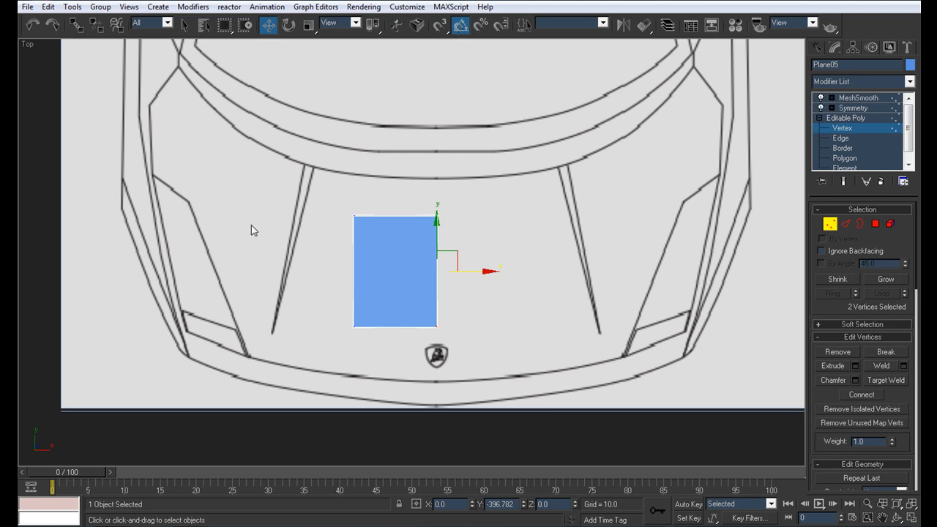
left_click_drag(524, 259, 521, 256)
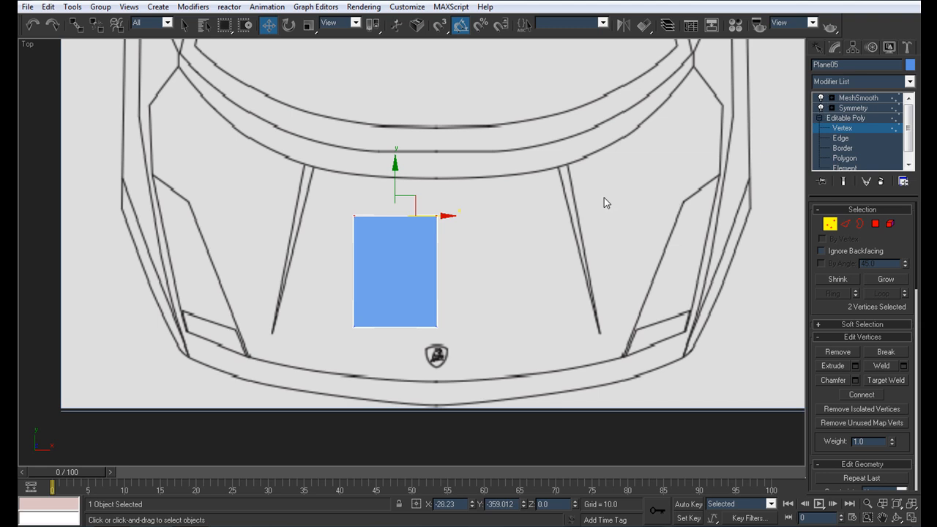
middle_click_drag(407, 256, 522, 277)
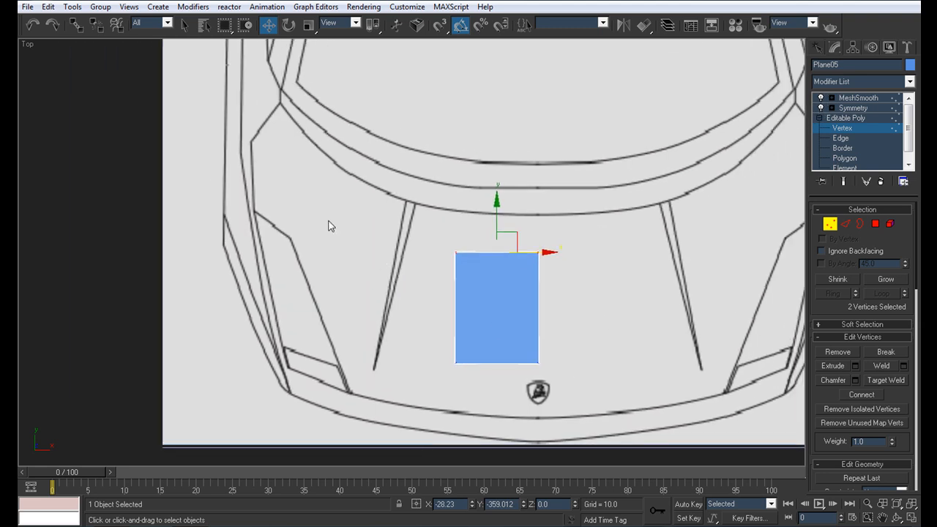
middle_click_drag(444, 268, 366, 296)
scroll(366, 282, "down", 4)
middle_click_drag(365, 246, 369, 365)
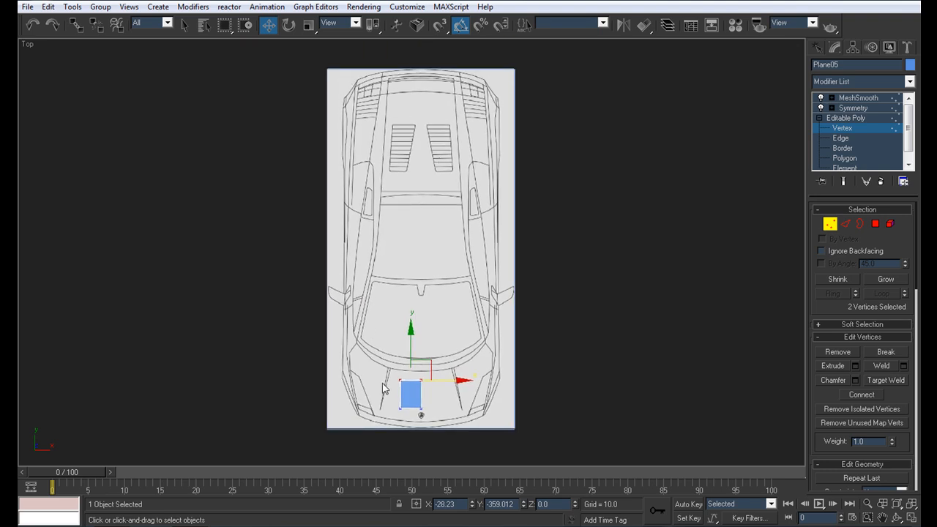
scroll(384, 382, "up", 3)
scroll(423, 255, "up", 2)
scroll(383, 228, "down", 3)
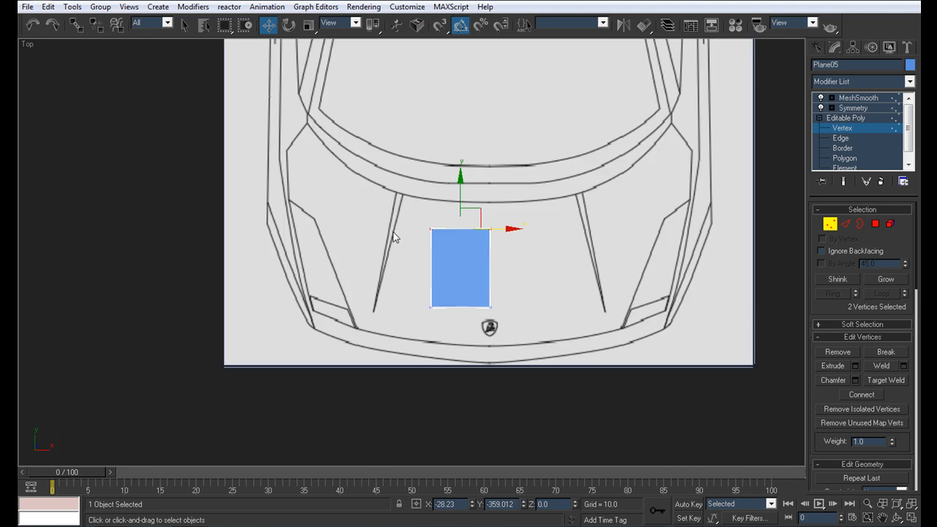
middle_click_drag(434, 250, 448, 265)
scroll(447, 264, "up", 3)
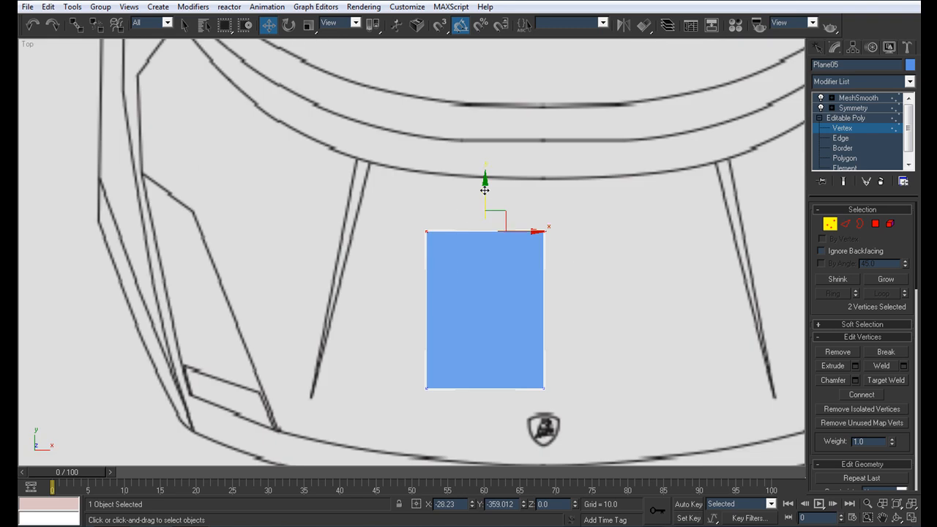
left_click_drag(483, 196, 485, 140)
middle_click_drag(484, 167, 583, 286)
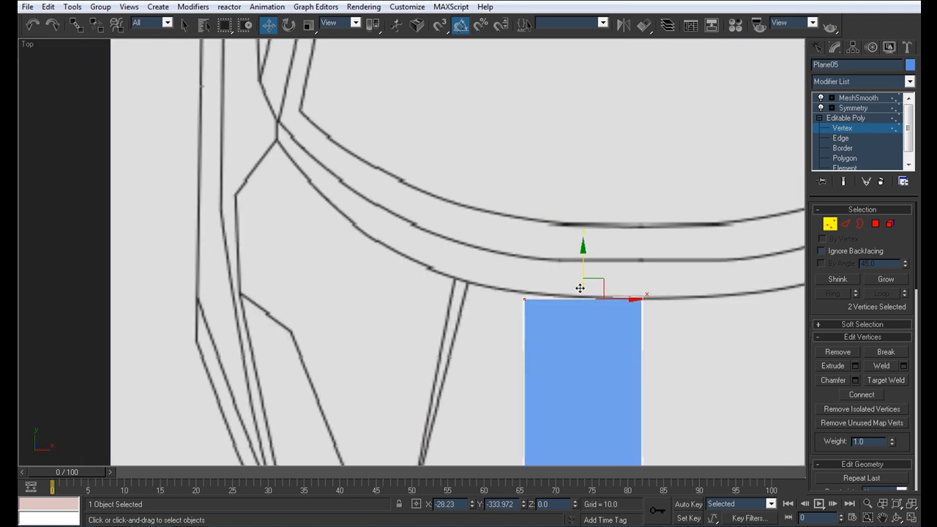
- Move the outer rear vertex onto the hood's rear outer corner in the top blueprint, about X -175, Y -258
left_click(524, 299)
left_click_drag(539, 278, 294, 121)
middle_click_drag(561, 441, 518, 317)
scroll(485, 341, "down", 2)
scroll(519, 322, "up", 1)
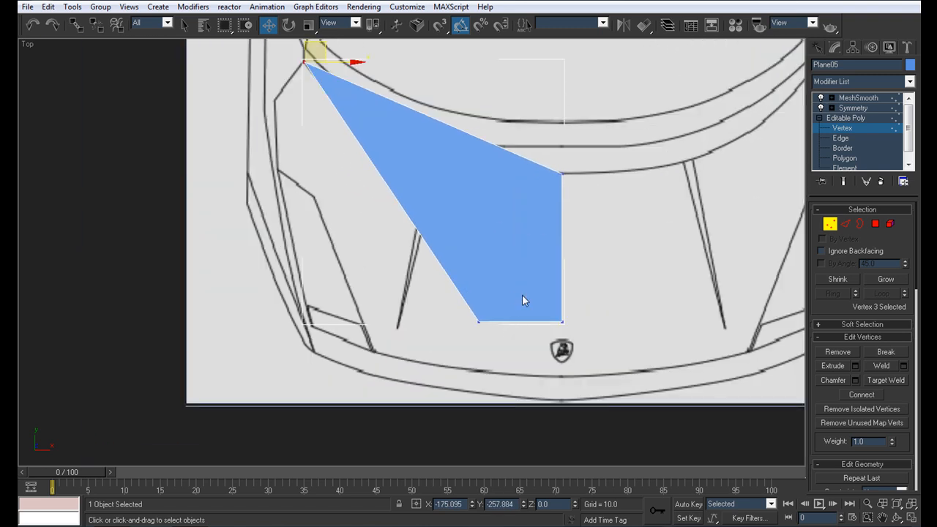
scroll(515, 295, "down", 2)
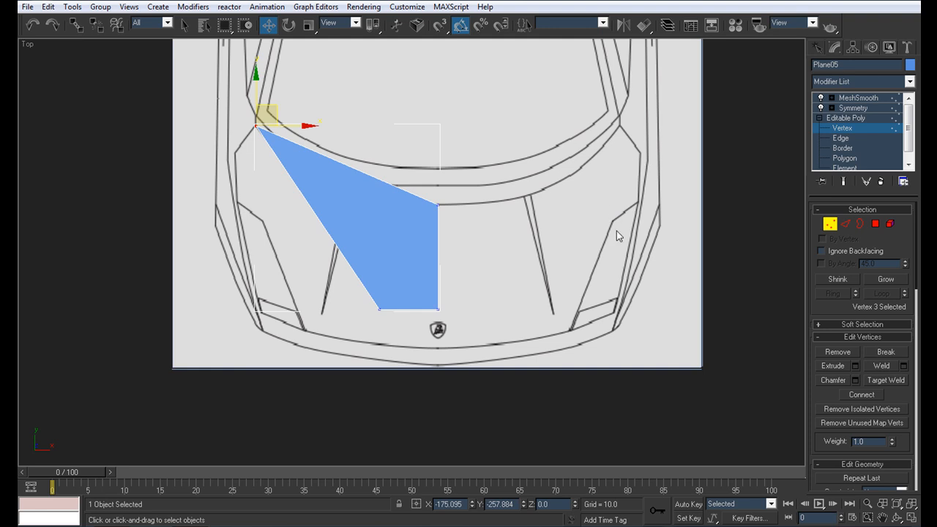
middle_click_drag(268, 212, 305, 211)
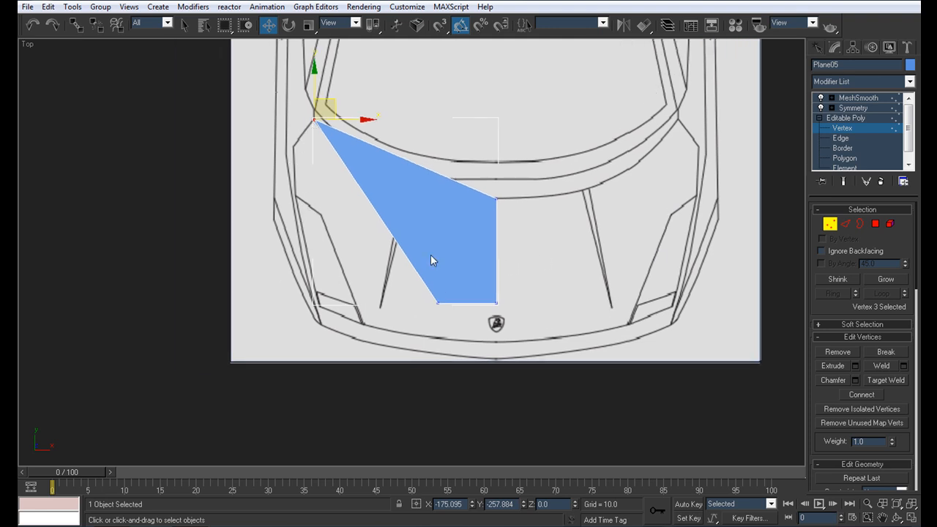
- Move the outer front vertex to the hood's front corner near the headlight, about X -170, Y -437
left_click(438, 302)
left_click_drag(452, 286, 268, 265)
scroll(391, 286, "up", 5)
scroll(442, 245, "down", 4)
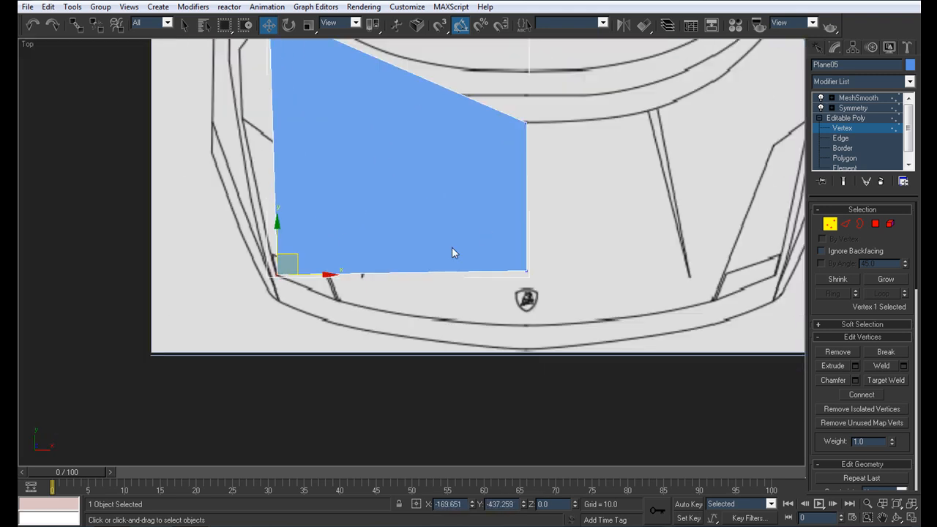
- Move the front centreline vertex along Y to the hood's front edge in the top blueprint, about Y -472
left_click(526, 271)
left_click_drag(526, 229, 527, 302)
scroll(450, 265, "down", 3)
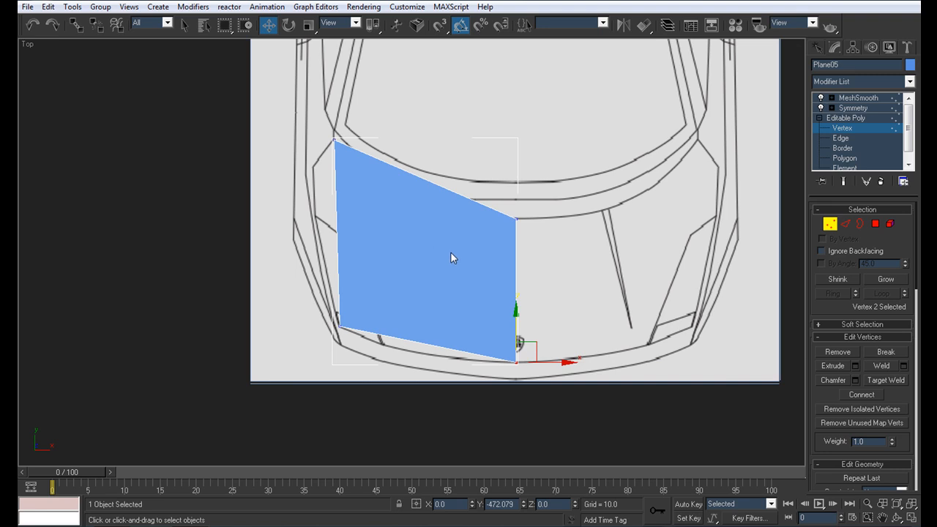
middle_click_drag(361, 274, 388, 255)
middle_click_drag(463, 253, 434, 271)
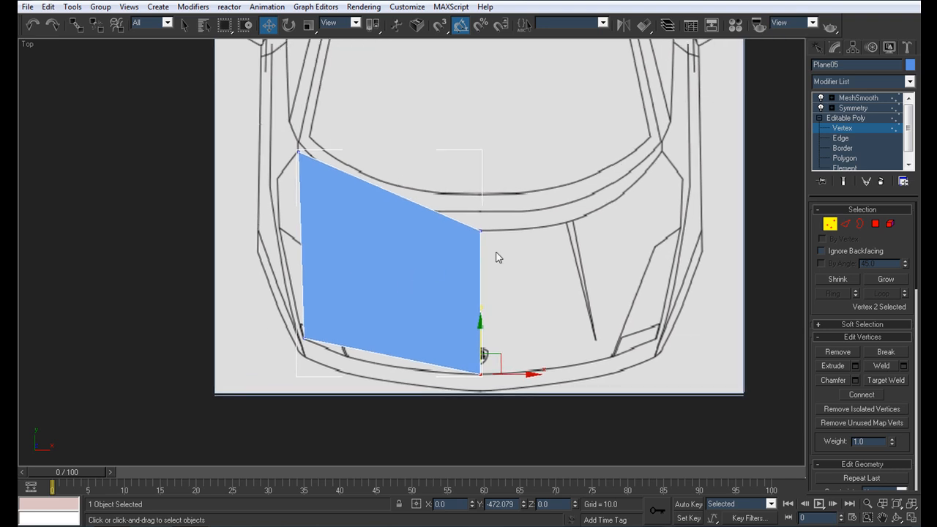
- Show all four viewports and raise the rear centreline vertex to the hood's rear line in the front blueprint, about Z 46
key("alt+w")
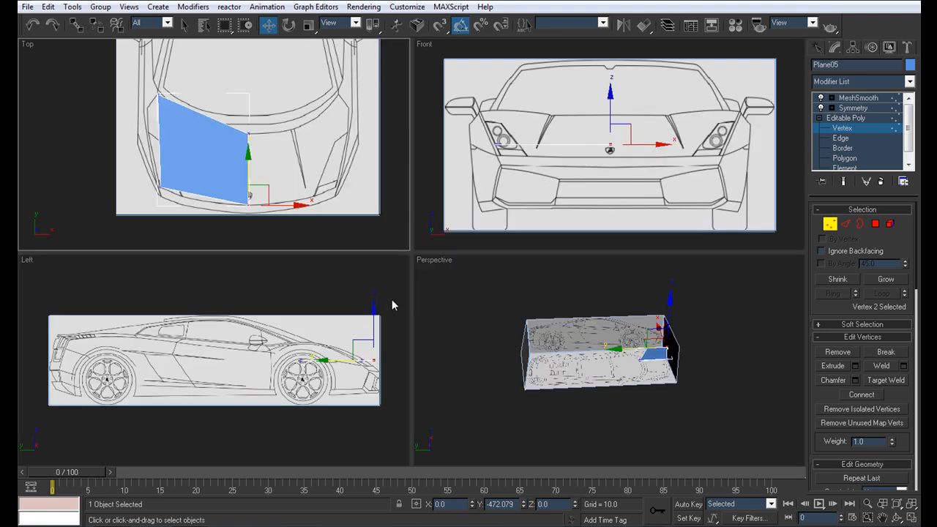
middle_click_drag(337, 359, 245, 358)
mouse_move(686, 383)
middle_mouse_down()
mouse_move(709, 372)
mouse_move(693, 381)
middle_mouse_up()
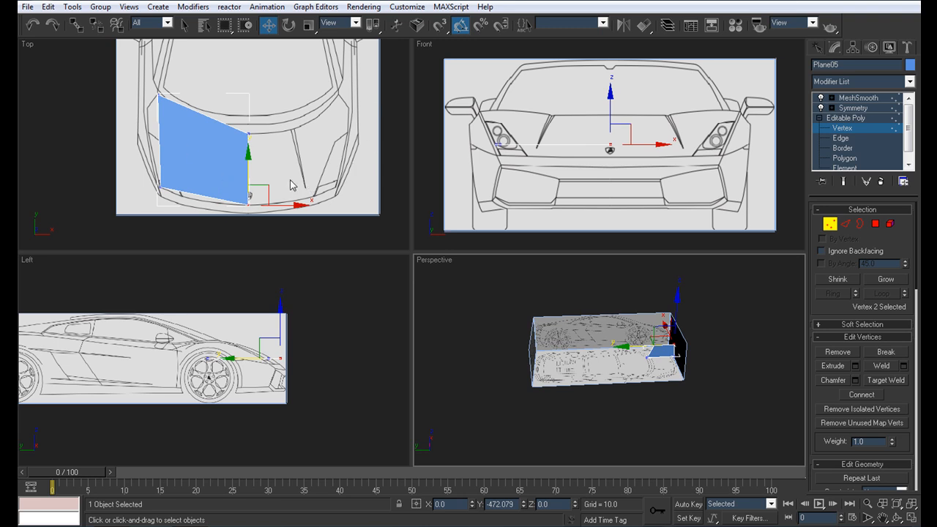
middle_click_drag(269, 170, 247, 154)
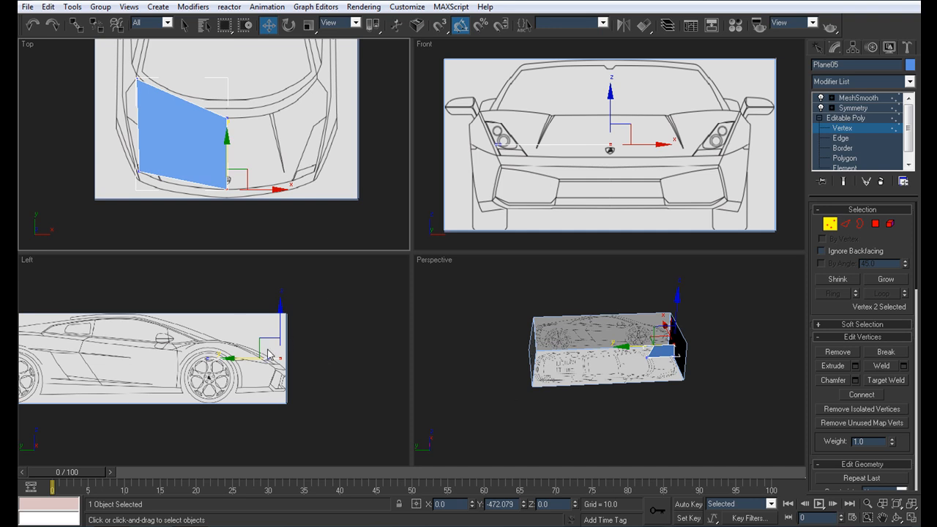
scroll(287, 354, "up", 8)
middle_click_drag(318, 343, 228, 377)
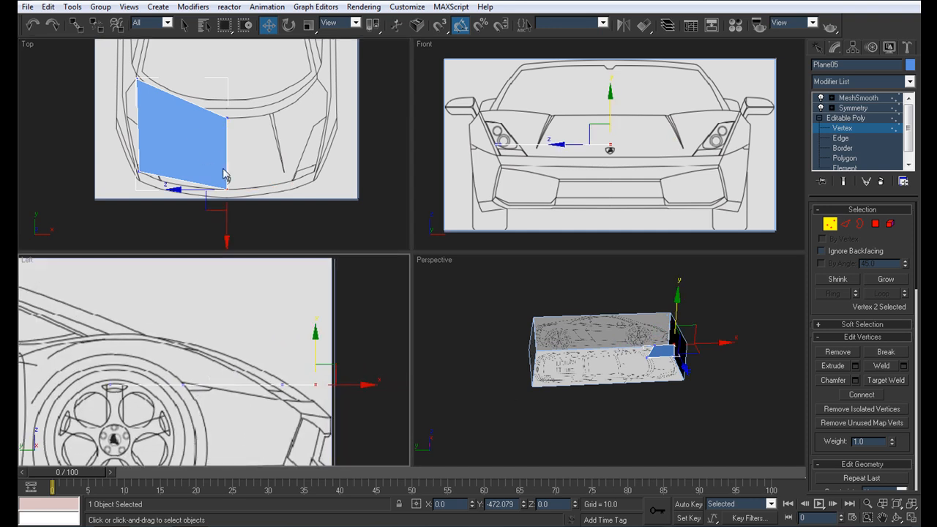
scroll(202, 175, "down", 3)
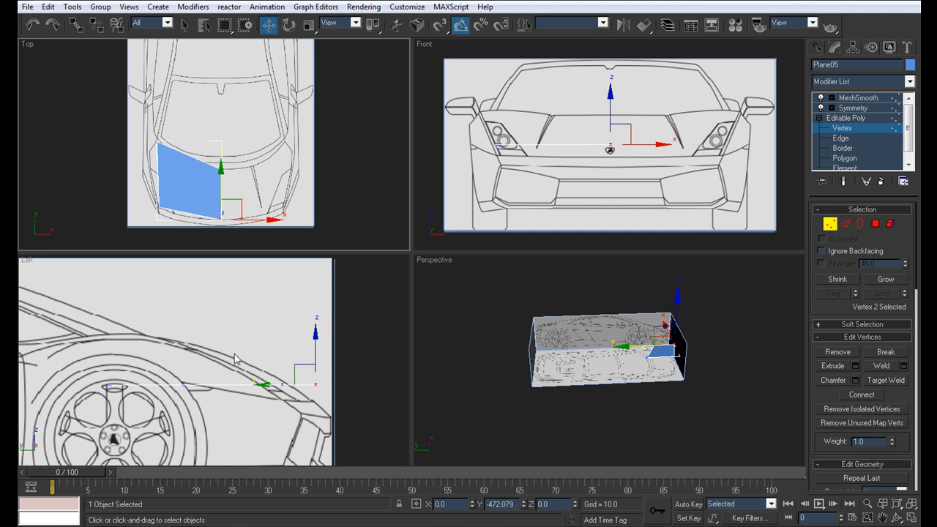
scroll(213, 390, "down", 2)
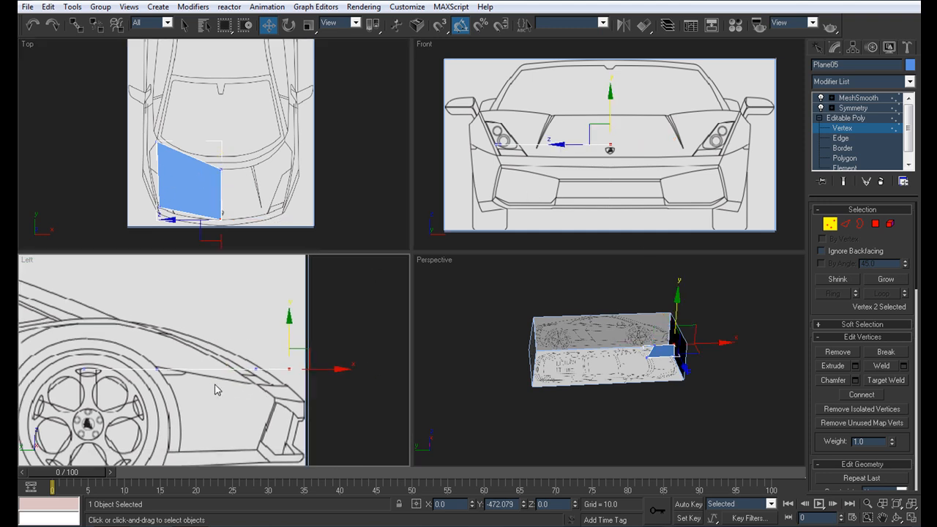
left_click(221, 169)
scroll(663, 128, "up", 2)
left_click_drag(583, 121, 589, 72)
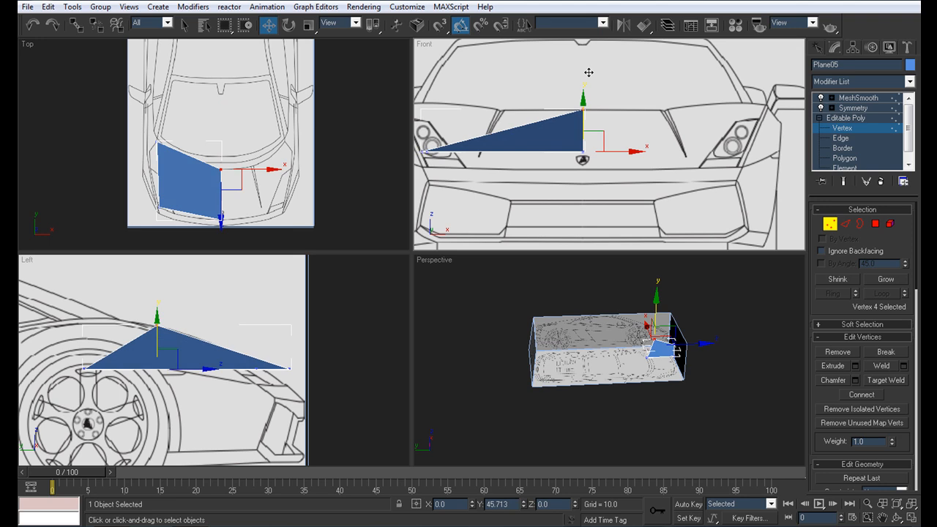
- Lower the front centreline vertex to the hood's front edge using the front and left blueprints, about Z -19
middle_click_drag(174, 299, 386, 291)
scroll(380, 290, "down", 2)
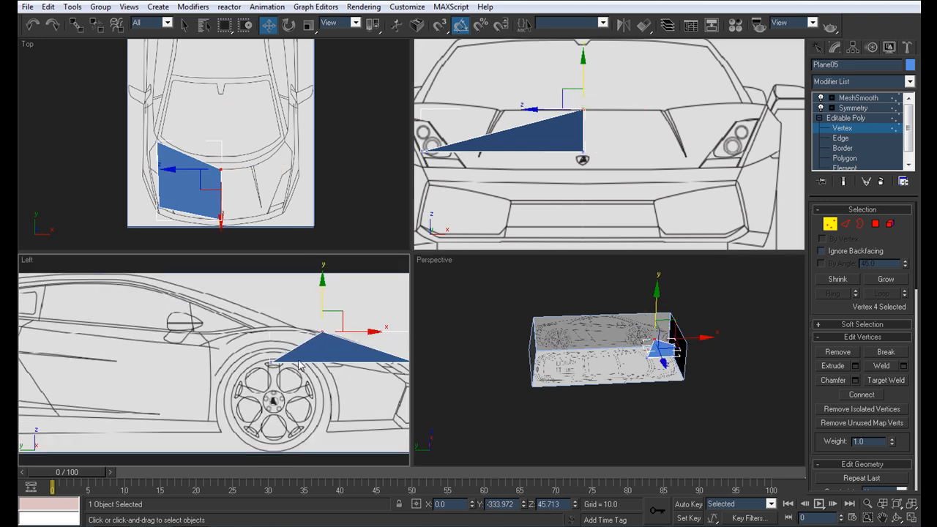
middle_click_drag(311, 359, 237, 366)
middle_click_drag(337, 350, 255, 359)
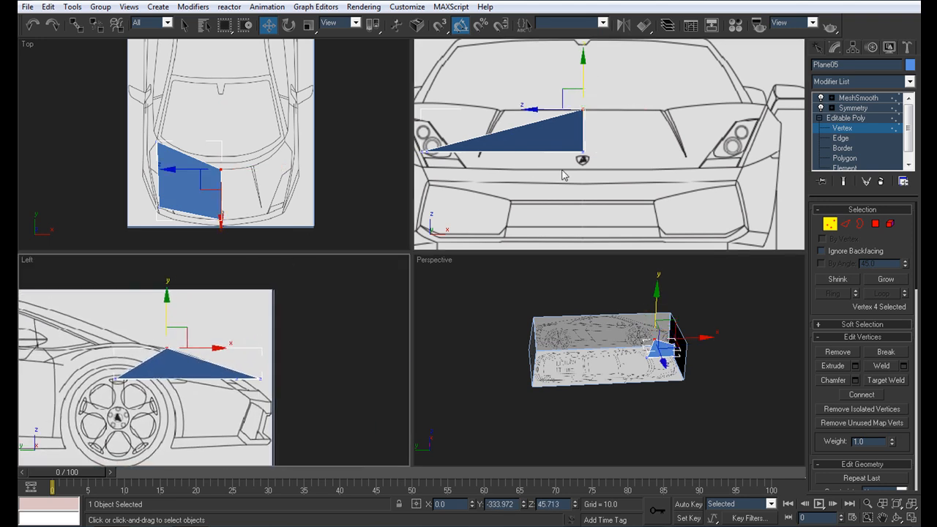
left_click_drag(600, 158, 576, 144)
middle_click_drag(508, 220, 540, 188)
scroll(539, 188, "up", 2)
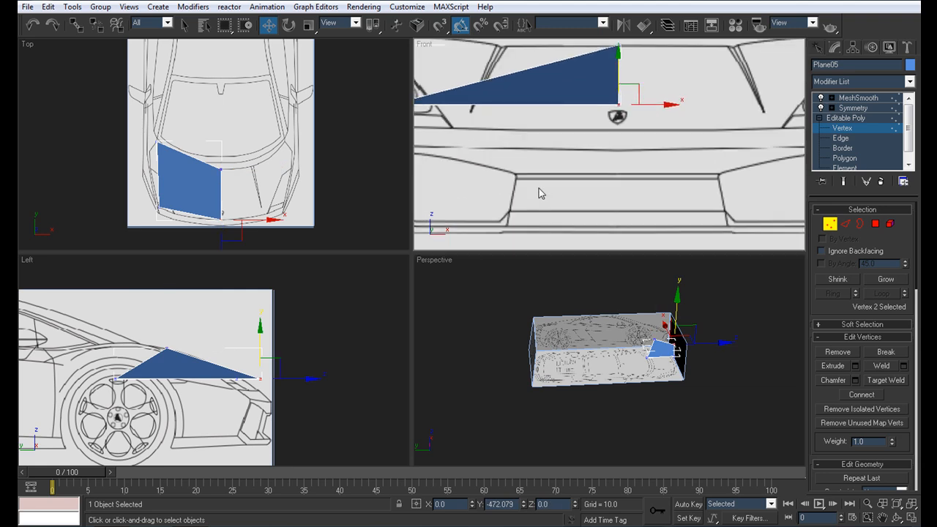
left_click_drag(618, 68, 618, 71)
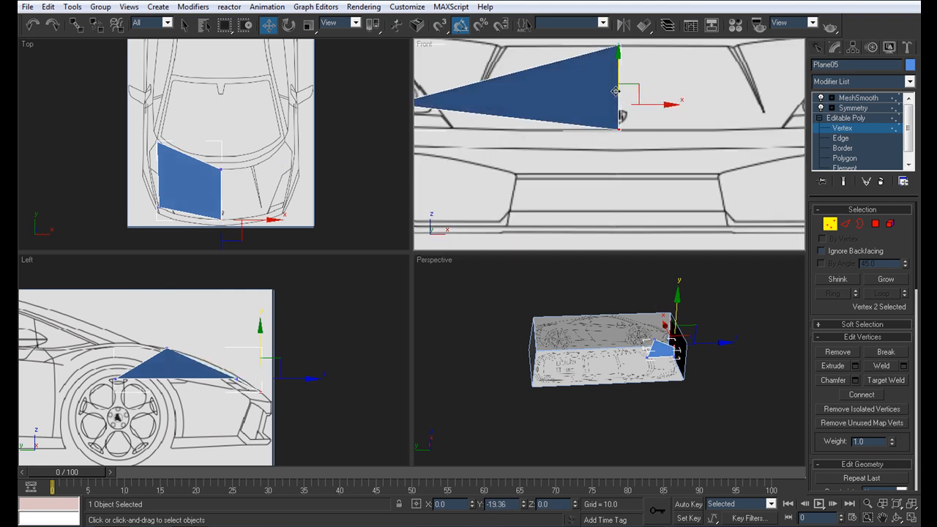
right_click(271, 343)
middle_click_drag(229, 386, 210, 377)
scroll(210, 377, "up", 2)
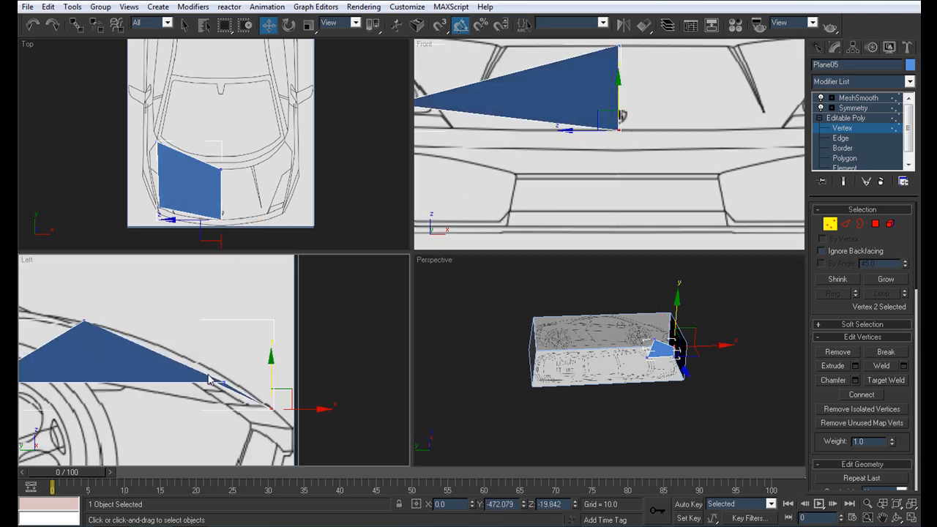
scroll(278, 388, "up", 2)
left_click_drag(268, 371, 267, 372)
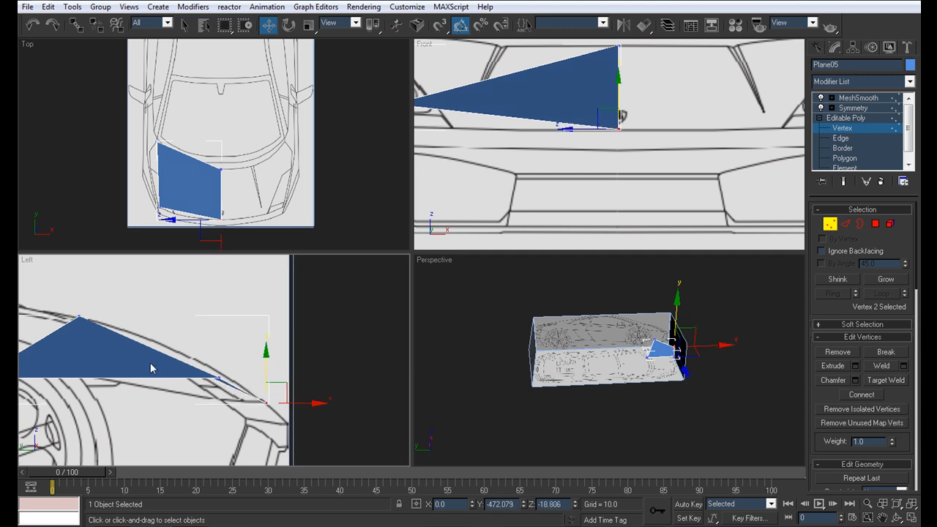
- Lower the outer front vertex onto the hood's front corner in the front blueprint, about Z -17, adjusting X to about -169
scroll(278, 351, "down", 2)
scroll(286, 279, "down", 1)
middle_click_drag(578, 117, 684, 172)
left_click(528, 170)
left_click_drag(528, 122, 529, 147)
left_click(529, 193)
left_click_drag(564, 193, 564, 193)
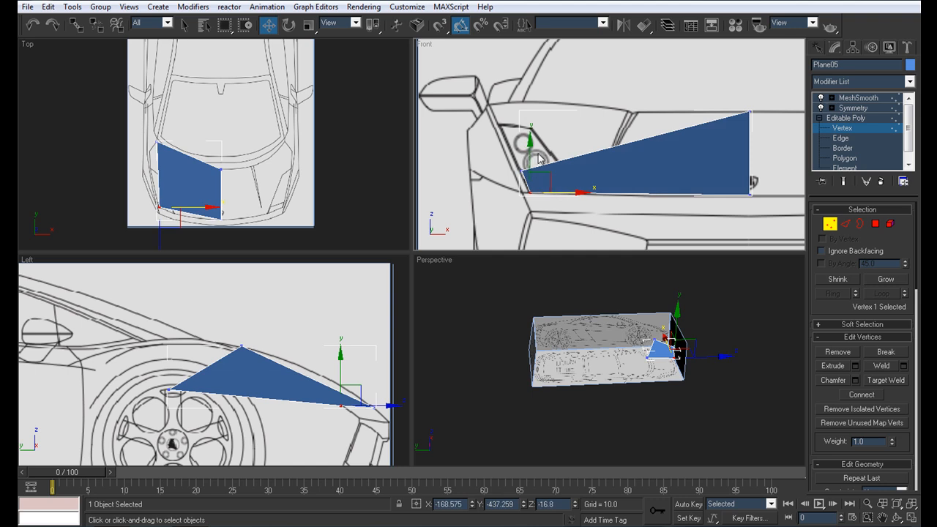
mouse_move(534, 165)
left_mouse_down()
mouse_move(535, 149)
mouse_move(536, 161)
left_mouse_up()
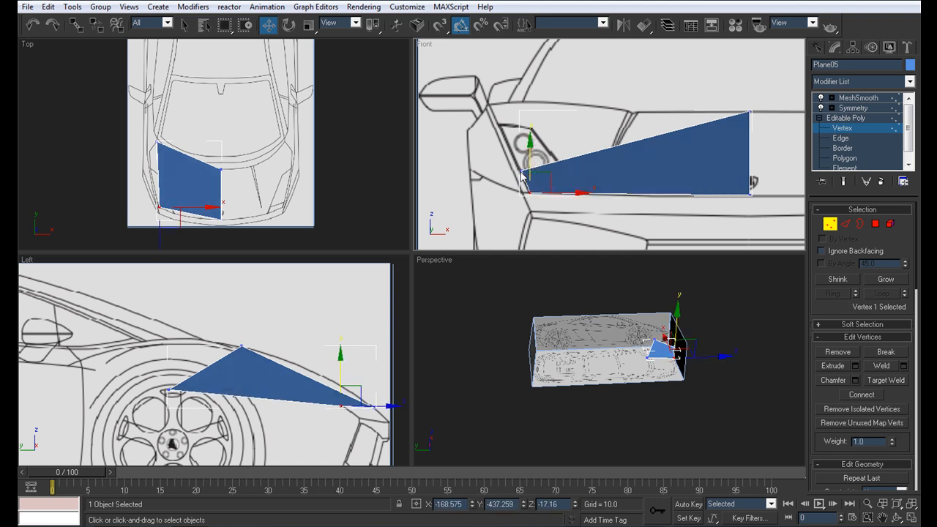
- Raise the outer rear vertex to the hood's rear corner, about Z 53, and check its fit with the mesh temporarily see-through
left_click(522, 172)
middle_click_drag(198, 177, 271, 183)
scroll(268, 181, "up", 3)
middle_click_drag(224, 376, 223, 368)
left_click_drag(167, 350, 165, 296)
middle_click_drag(111, 331, 146, 342)
middle_click_drag(424, 205, 415, 225)
key("alt+x")
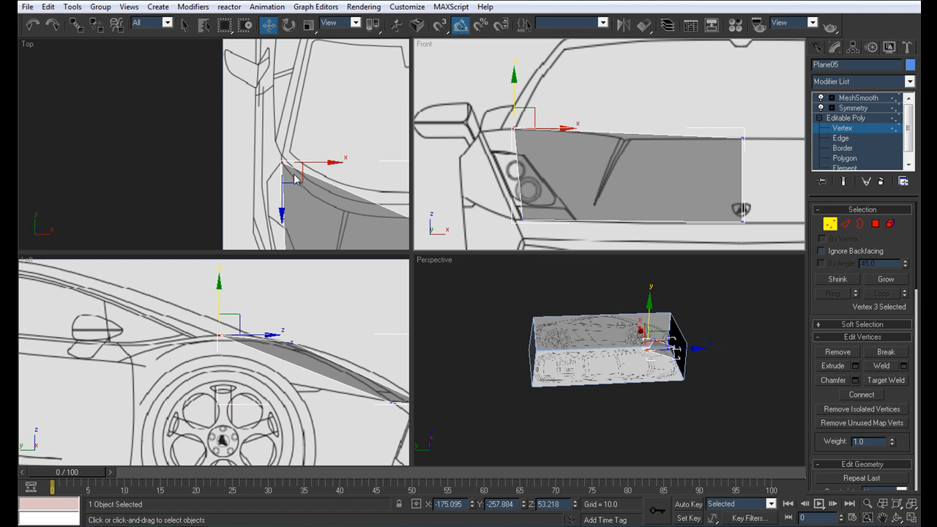
key("alt+x")
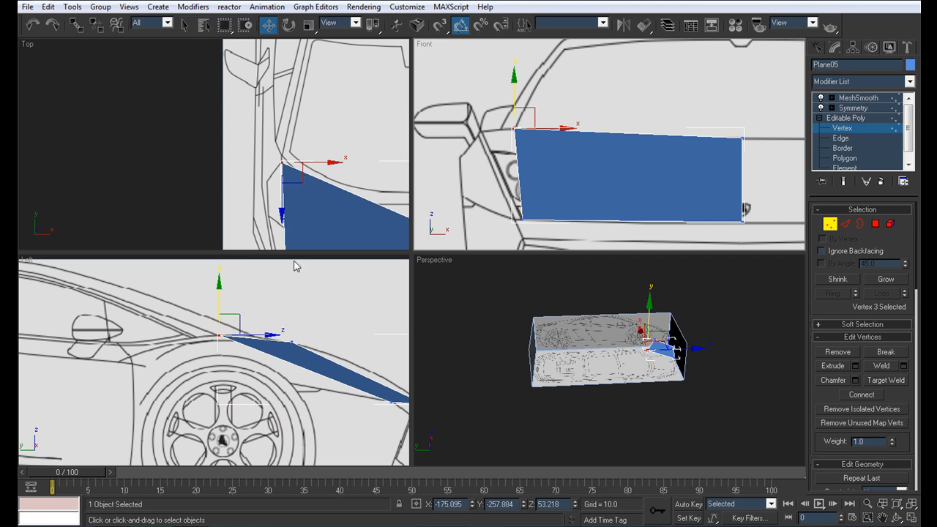
- Connect the hood plane's outer side edge and centreline edge with 3 segments, splitting the plane with three cross edges
middle_click_drag(357, 309, 246, 285)
scroll(246, 284, "down", 2)
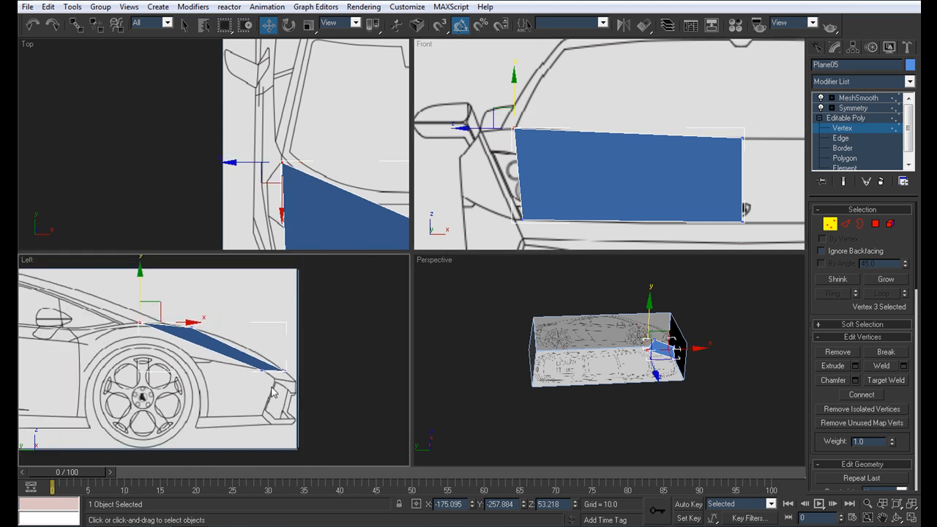
middle_click_drag(594, 356, 591, 373)
middle_click_drag(390, 226, 348, 191)
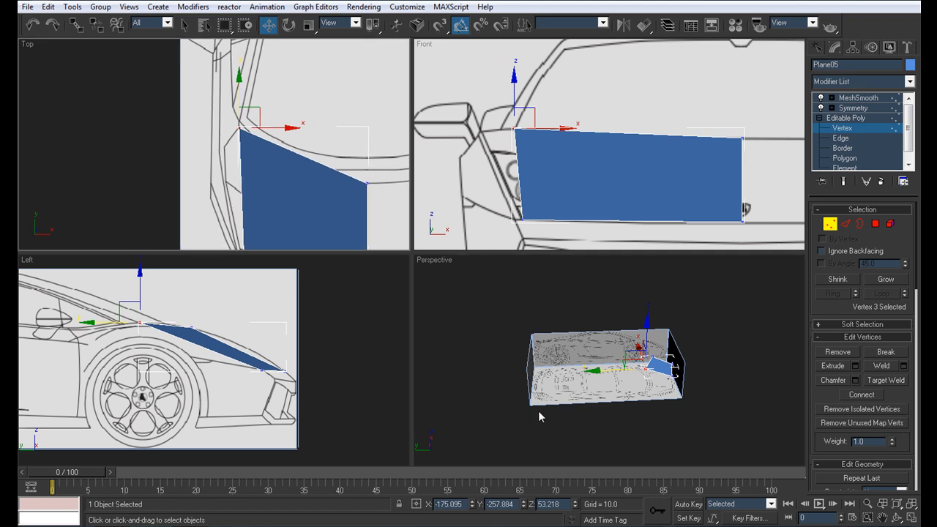
left_click(490, 328)
key("z")
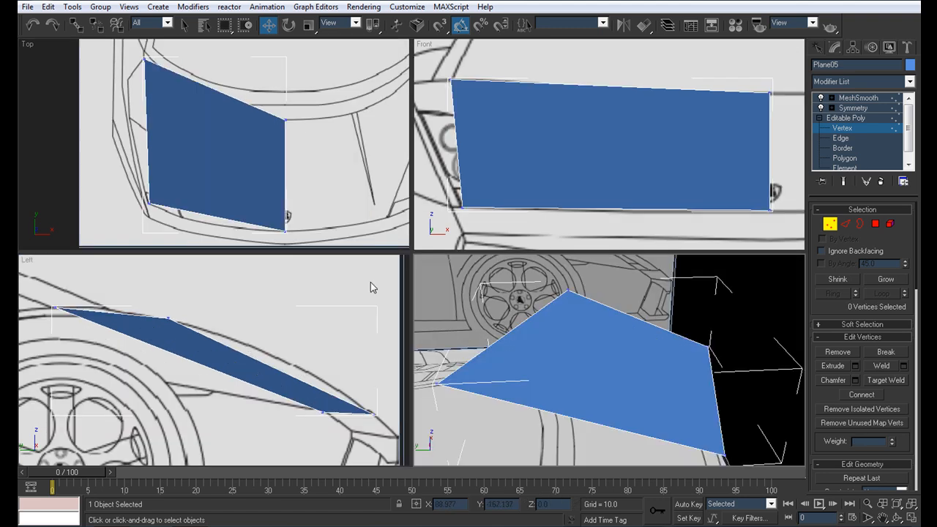
left_click(855, 137)
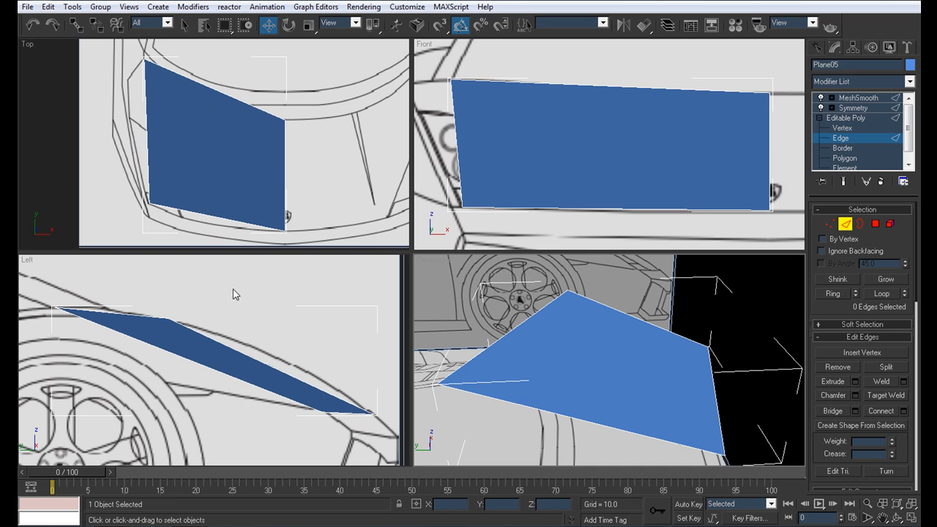
left_click_drag(132, 163, 319, 187)
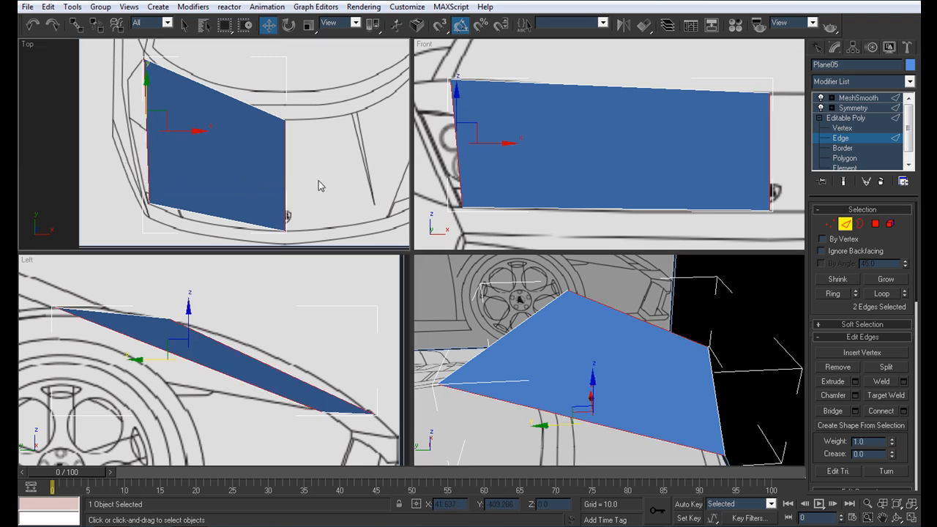
left_click(286, 167)
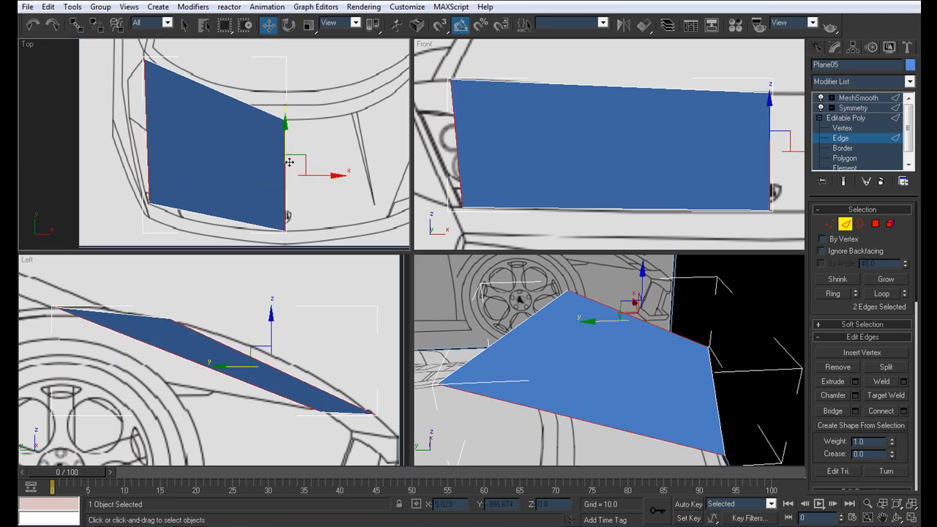
left_click(904, 411)
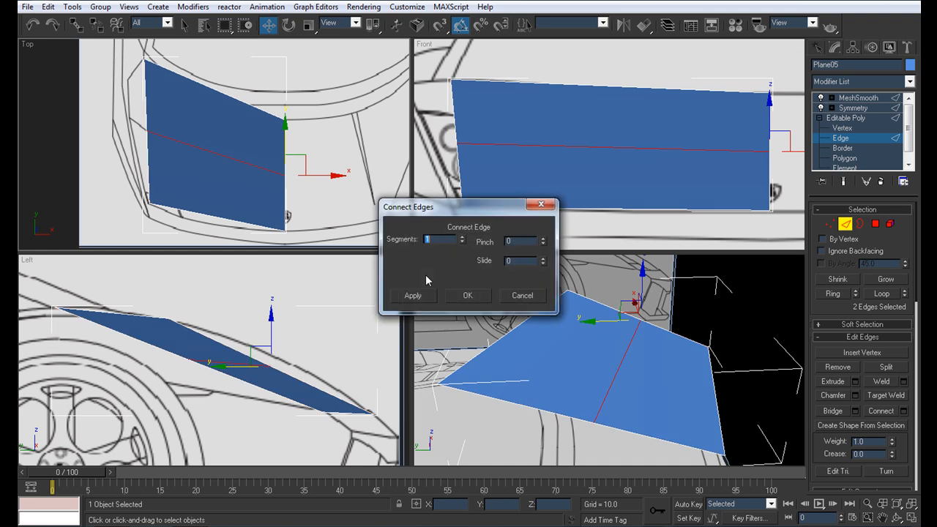
left_click(462, 238)
left_click(462, 238)
left_click(461, 241)
left_click(462, 237)
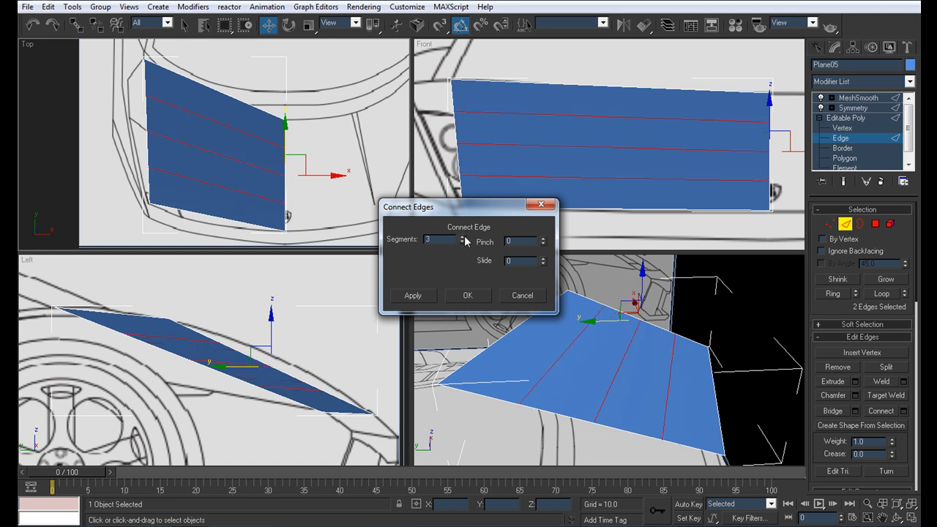
left_click(469, 295)
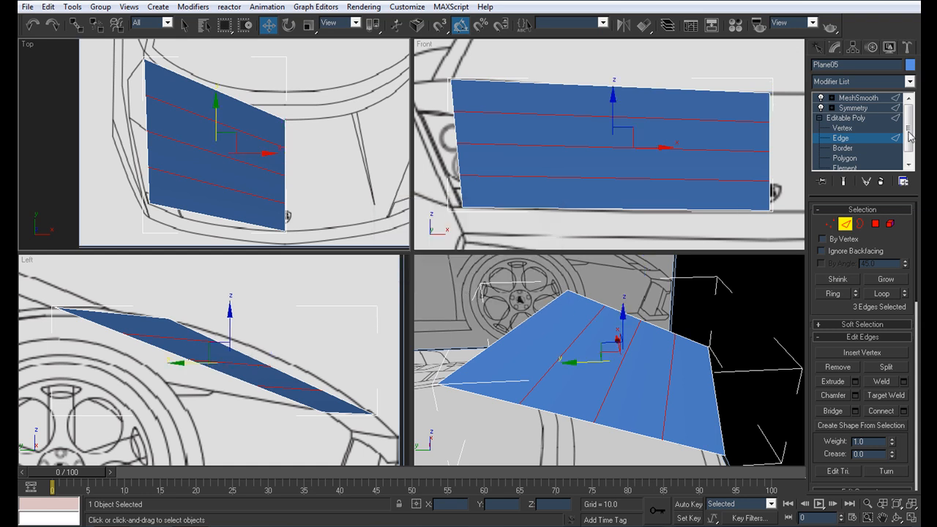
- Move the outer vertices of the front and middle cross edges onto the top blueprint's hood outline, about X -177, Y -408 and X -194, Y -331
left_click(842, 128)
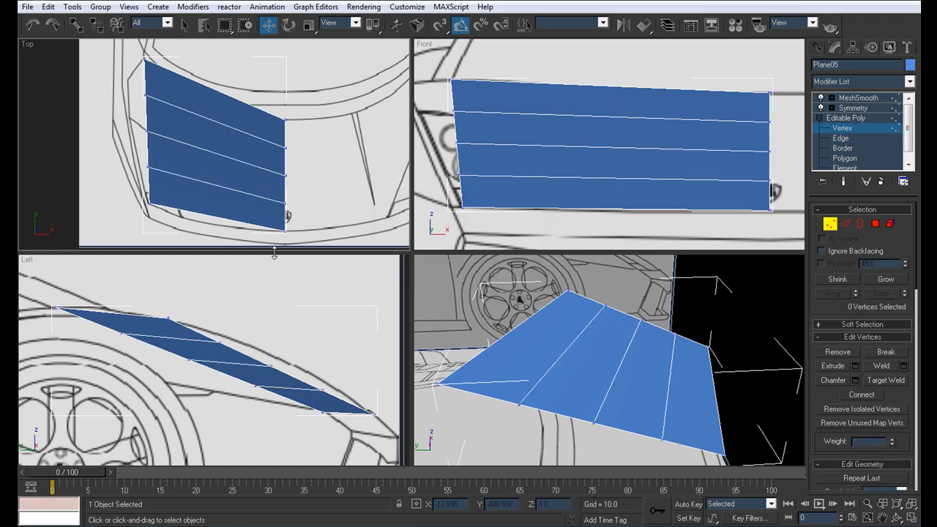
left_click(323, 390)
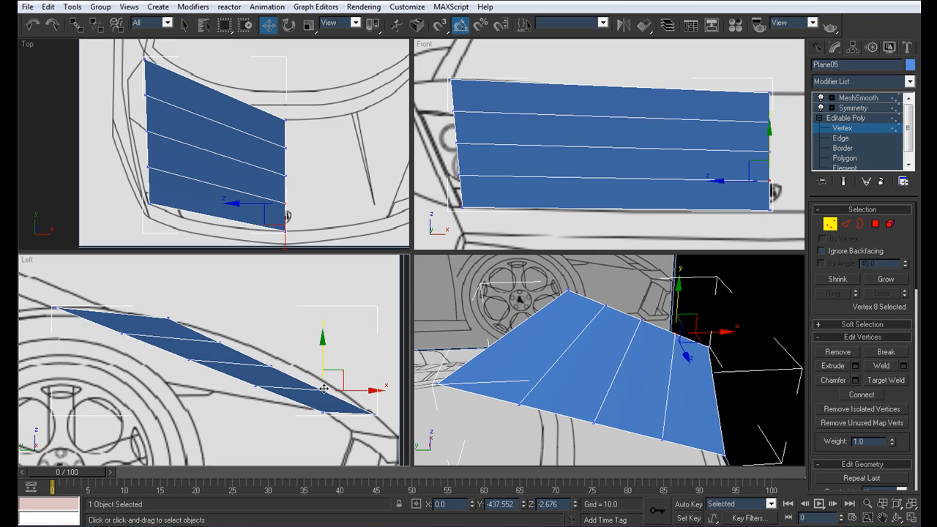
scroll(282, 183, "up", 2)
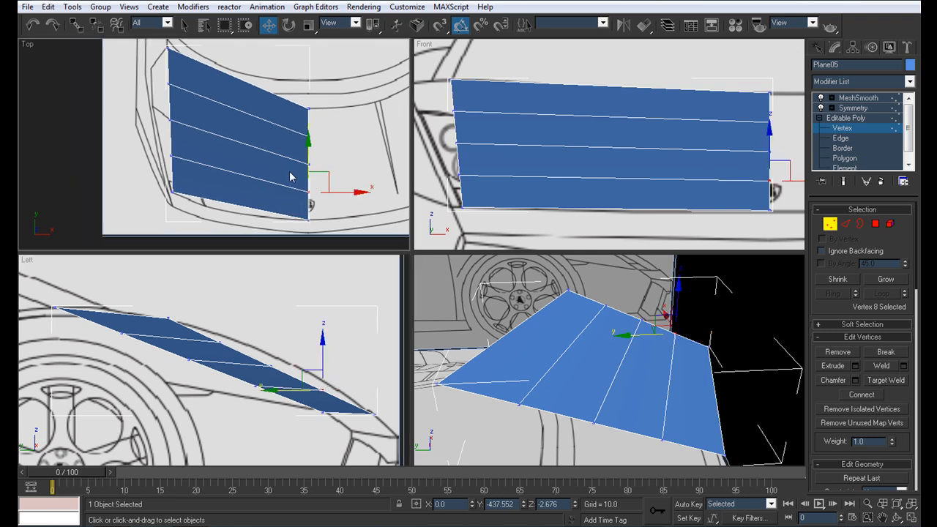
key("alt+w")
scroll(293, 243, "down", 3)
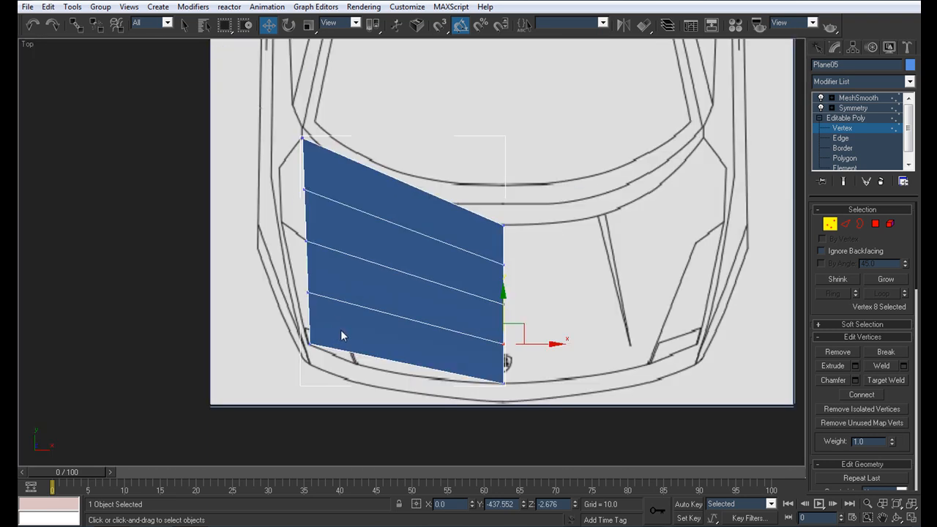
left_click(305, 293)
left_click_drag(327, 274, 319, 291)
left_click(307, 241)
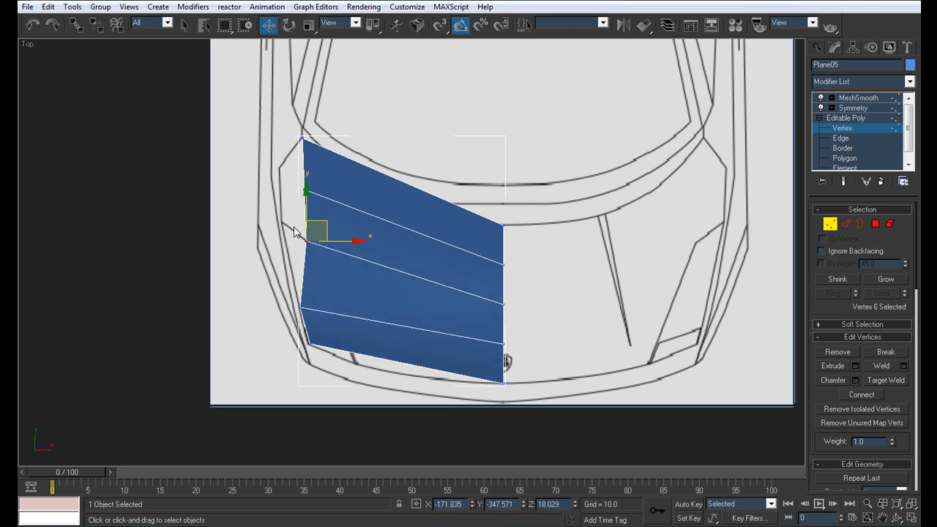
left_click(300, 307)
mouse_move(320, 287)
left_mouse_down()
mouse_move(389, 322)
mouse_move(320, 290)
left_mouse_up()
left_click_drag(302, 244, 300, 205)
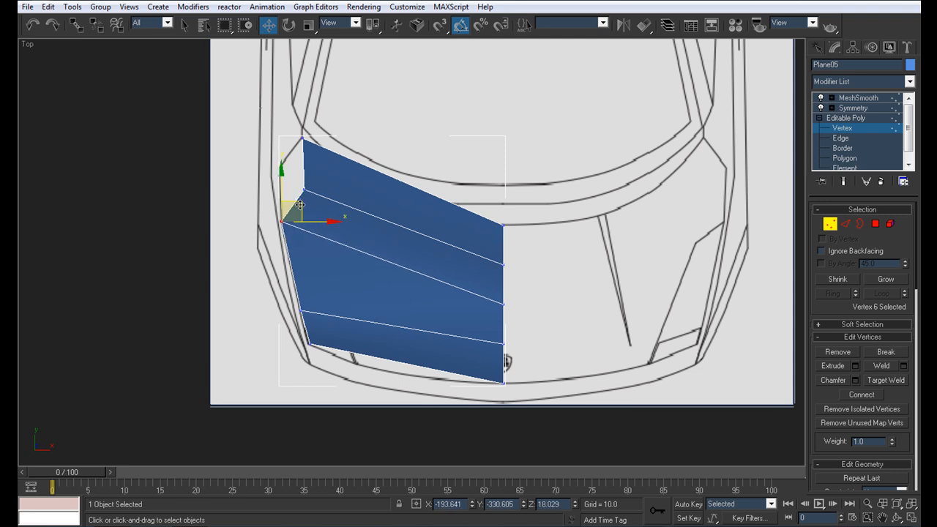
- Make the mesh see-through and move the rear cross edge's outer vertex onto the top blueprint's hood outline, about X -196, Y -285
key("alt+x")
middle_click_drag(329, 221, 335, 256)
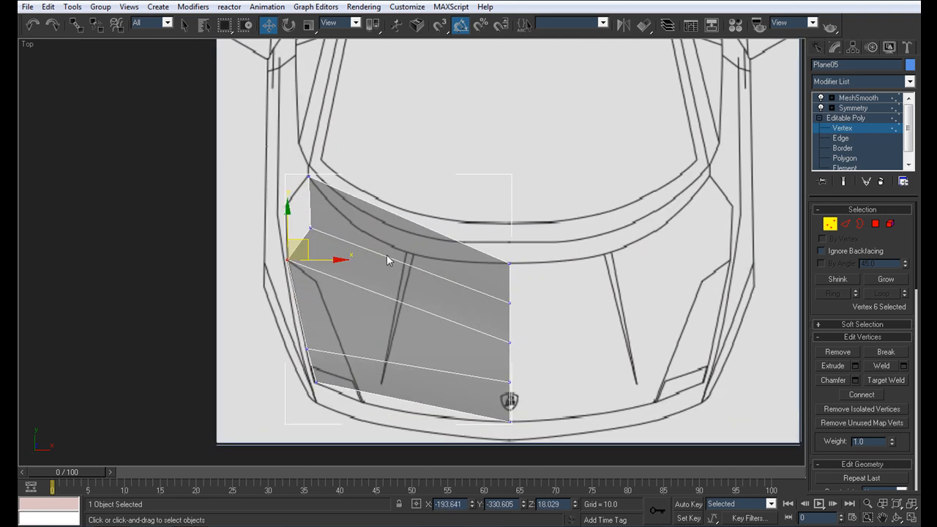
scroll(395, 267, "up", 2)
left_click_drag(267, 233, 267, 210)
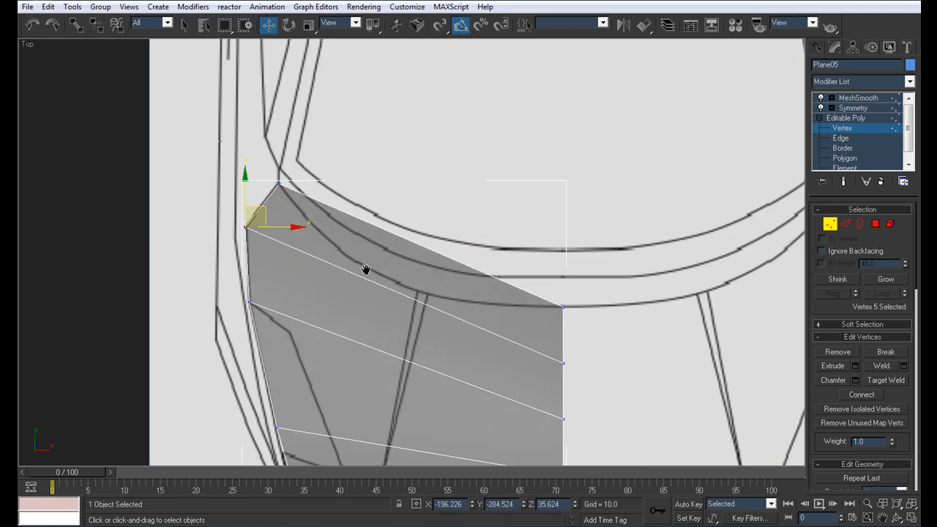
scroll(358, 249, "down", 3)
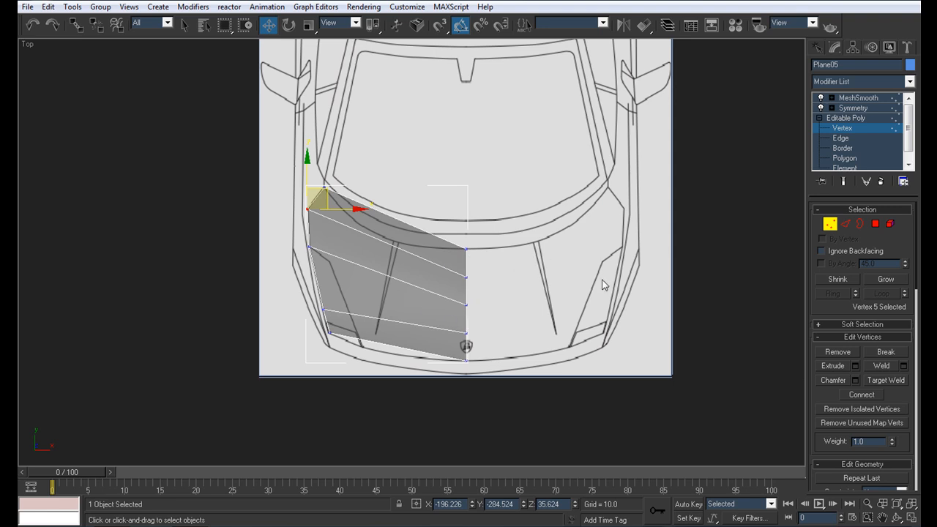
- Raise the three inner centreline vertices onto the hood's profile in the left blueprint, the rearmost of them to about Z 35
key("alt+w")
left_click(323, 391)
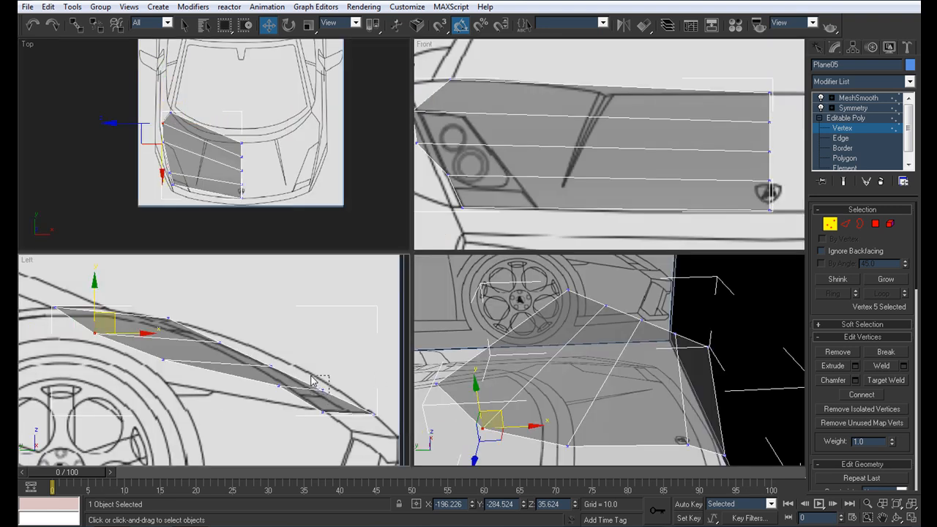
left_click_drag(326, 352, 222, 293)
left_click(271, 366)
left_click(220, 340)
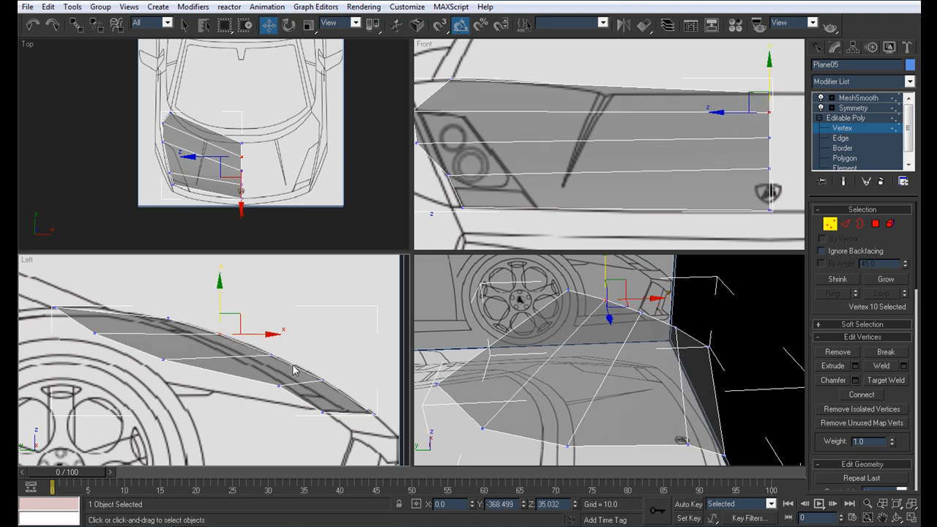
- Raise the front cross edge's outer vertex slightly to follow the hood's side line in the left blueprint
left_click(279, 386)
middle_click_drag(279, 386, 214, 363)
scroll(221, 369, "up", 2)
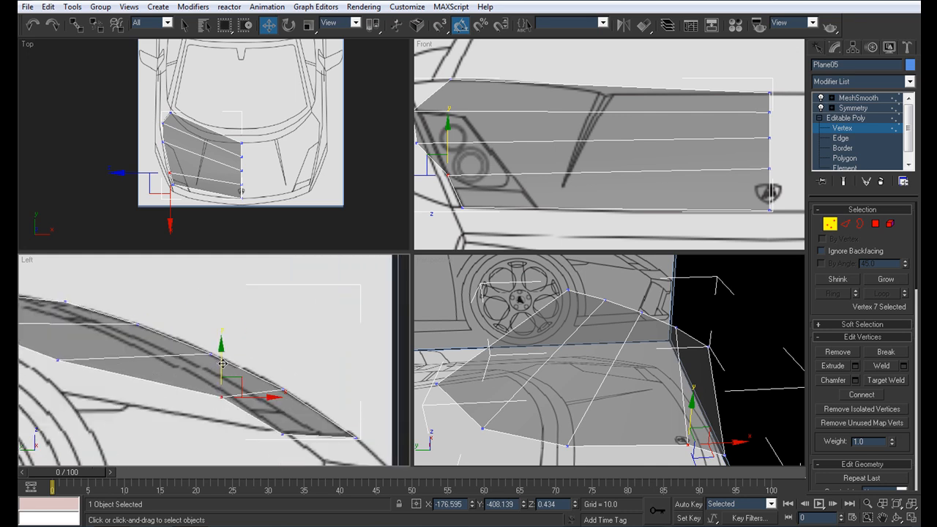
middle_click_drag(222, 363, 230, 365)
left_click_drag(229, 360, 230, 356)
- Raise the middle cross edge's outer vertex onto the hood's side line in the left blueprint, about Z 39
middle_click_drag(103, 430, 194, 443)
left_click_drag(164, 408, 145, 378)
left_click_drag(155, 360, 178, 307)
- Raise the rear cross edge's outer vertex onto the hood's side line in the left blueprint, about Z 50
scroll(177, 308, "down", 10)
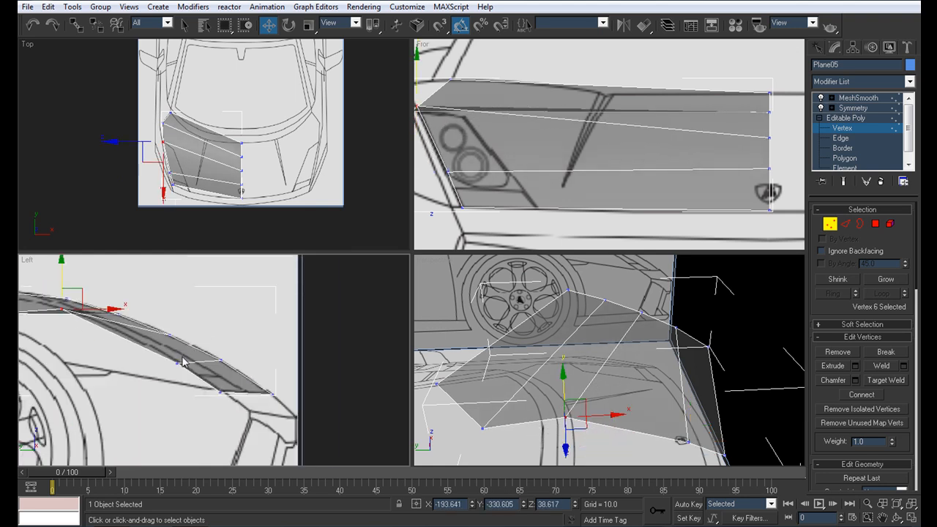
middle_click_drag(175, 369, 187, 386)
scroll(197, 379, "up", 10)
left_click_drag(166, 388, 146, 372)
middle_click_drag(544, 198, 588, 200)
left_click_drag(163, 357, 166, 318)
scroll(183, 154, "up", 4)
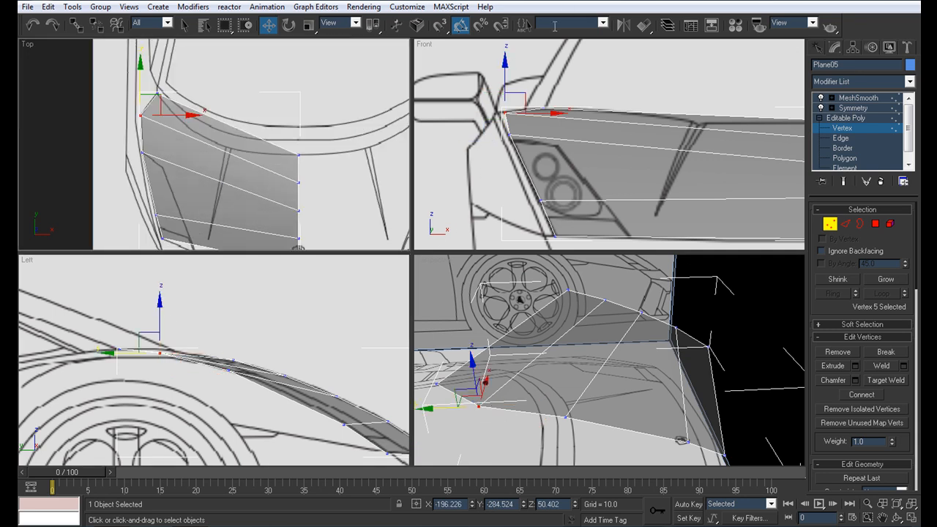
- Check the rear cross edge's outer vertex against the front blueprint and examine the hood mesh's fit in all four views
left_click(554, 116)
left_click_drag(533, 110, 575, 140)
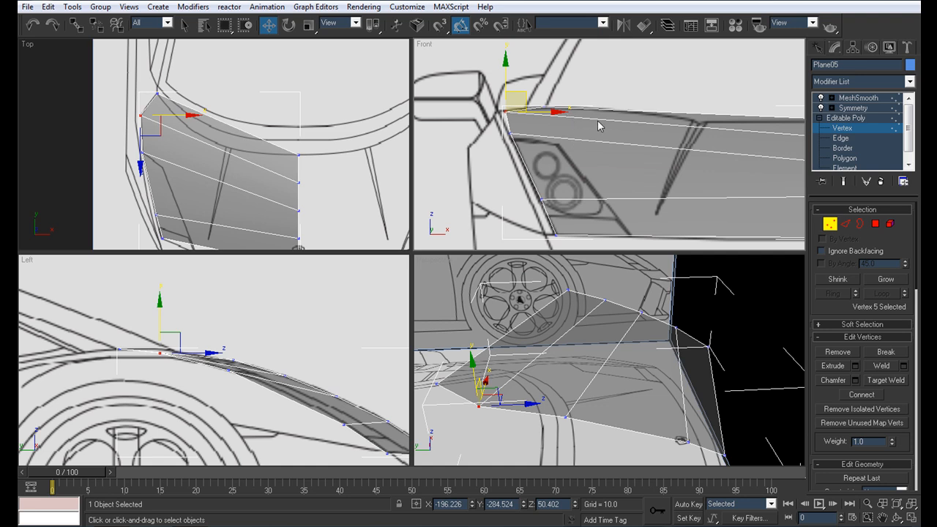
scroll(534, 136, "down", 4)
scroll(600, 327, "down", 4)
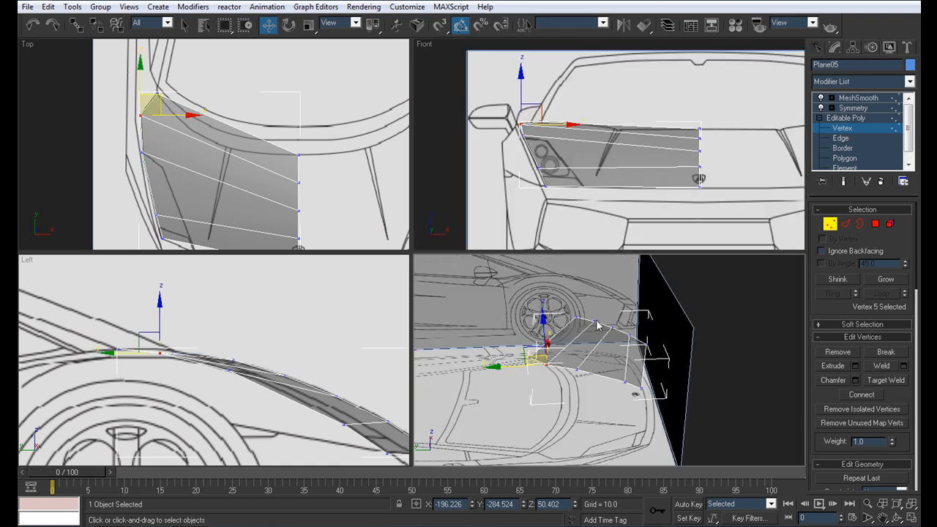
middle_click_drag(642, 339, 573, 342, "alt")
scroll(332, 161, "down", 2)
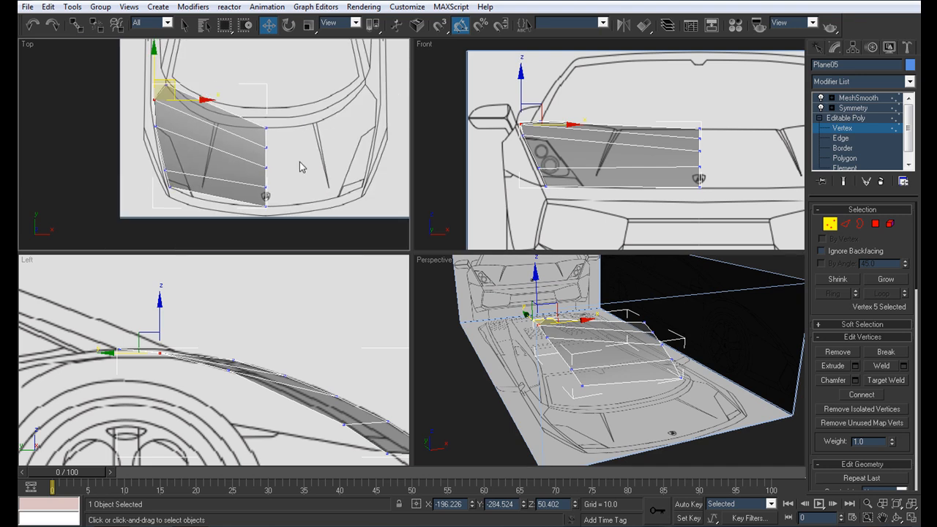
scroll(237, 163, "down", 1)
scroll(220, 359, "down", 5)
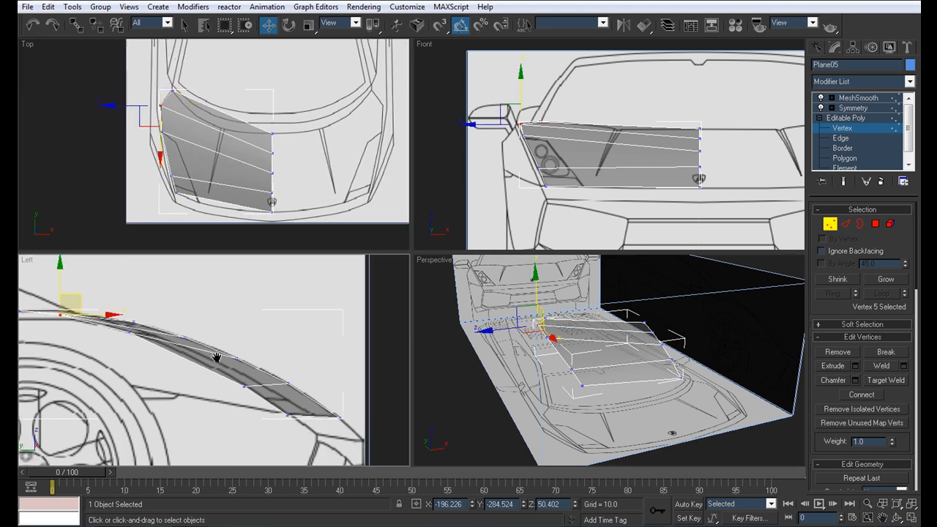
- Save the scene as a separate file named Bo.max in the Lamborghini Gallardo folder
left_click(27, 7)
left_click(62, 94)
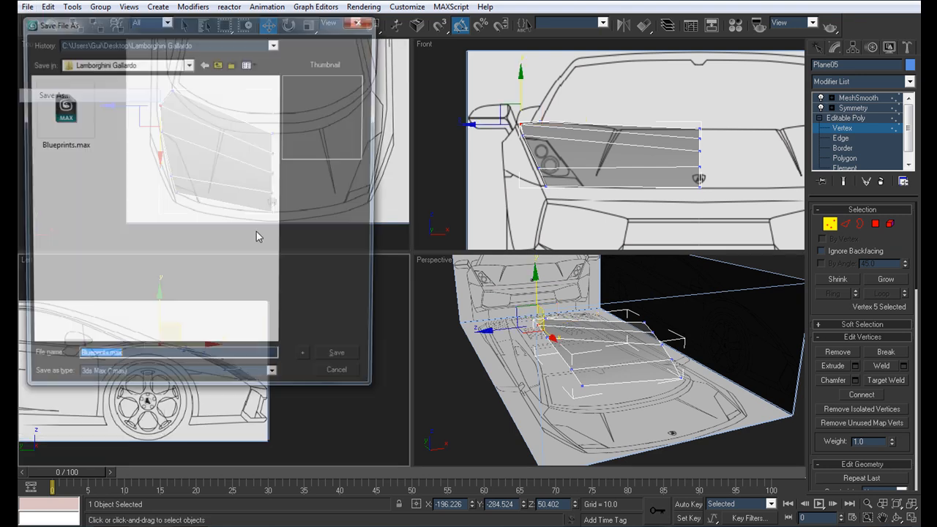
double_click(104, 362)
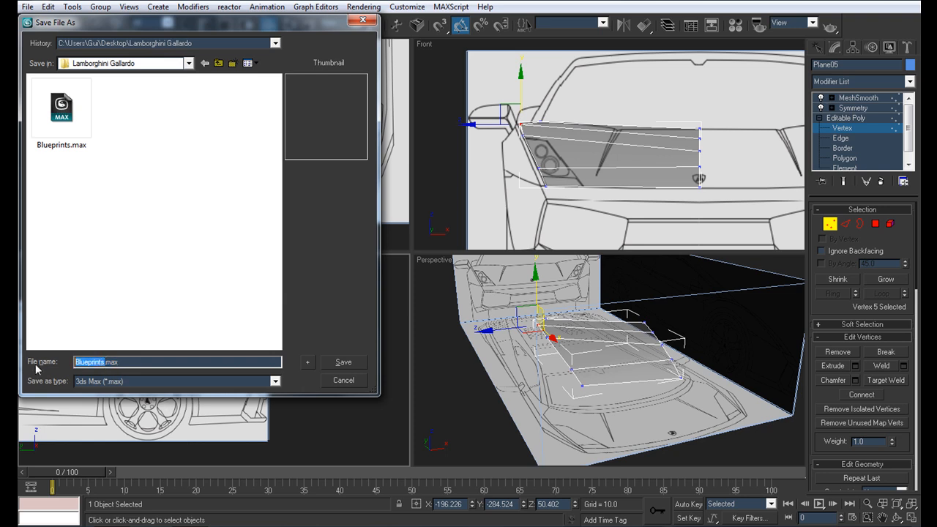
type("Bo")
key("Return")
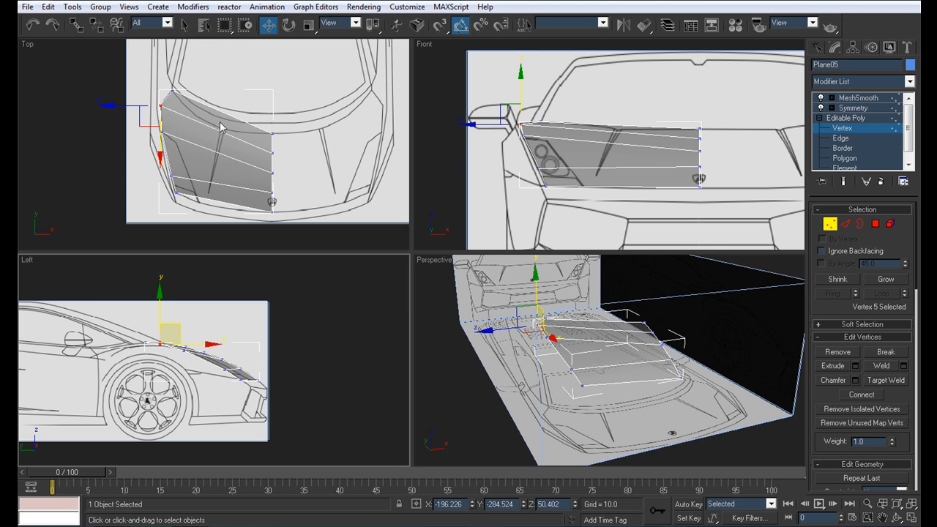
- Select the five crosswise edges of the half hood in the top view and connect them with 2 segments
scroll(208, 150, "up", 4)
middle_click_drag(216, 196, 200, 182)
middle_click_drag(237, 386, 186, 377)
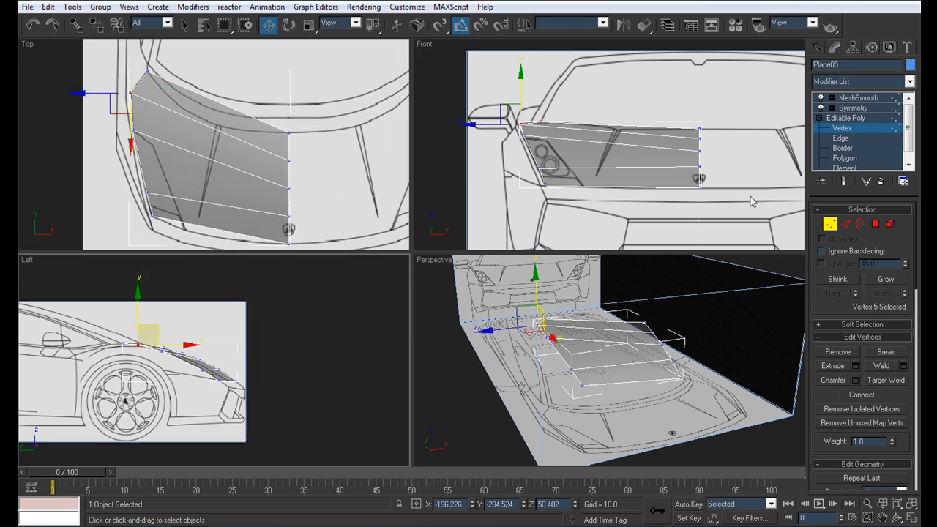
left_click(864, 139)
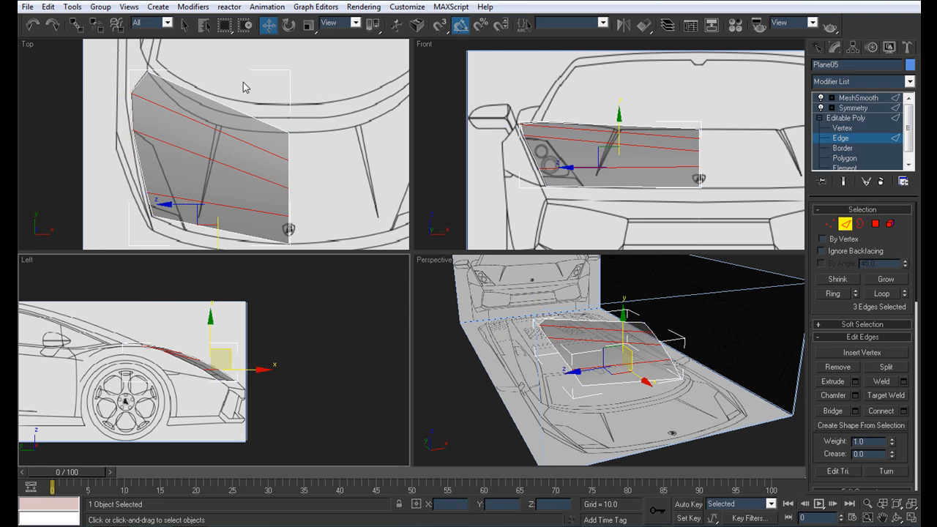
scroll(210, 208, "up", 2)
key("alt+w")
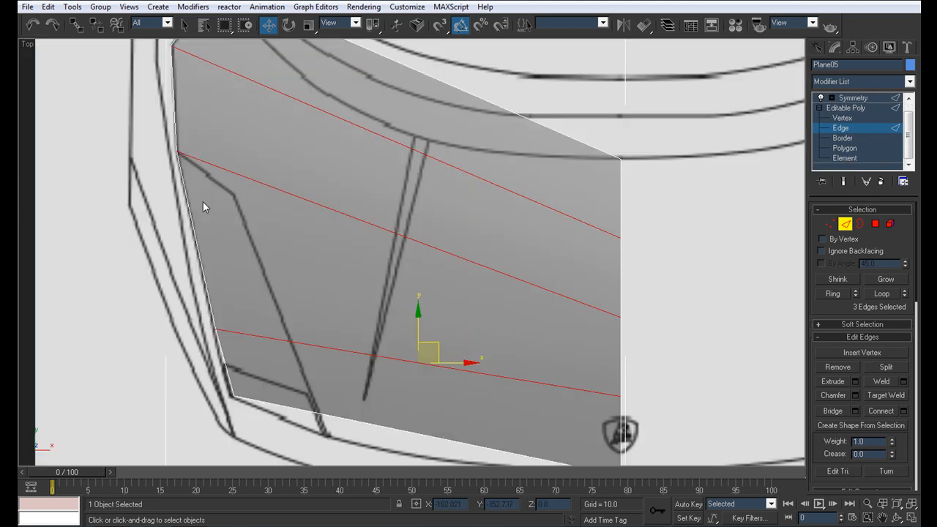
middle_click_drag(254, 243, 199, 269)
scroll(201, 270, "down", 4)
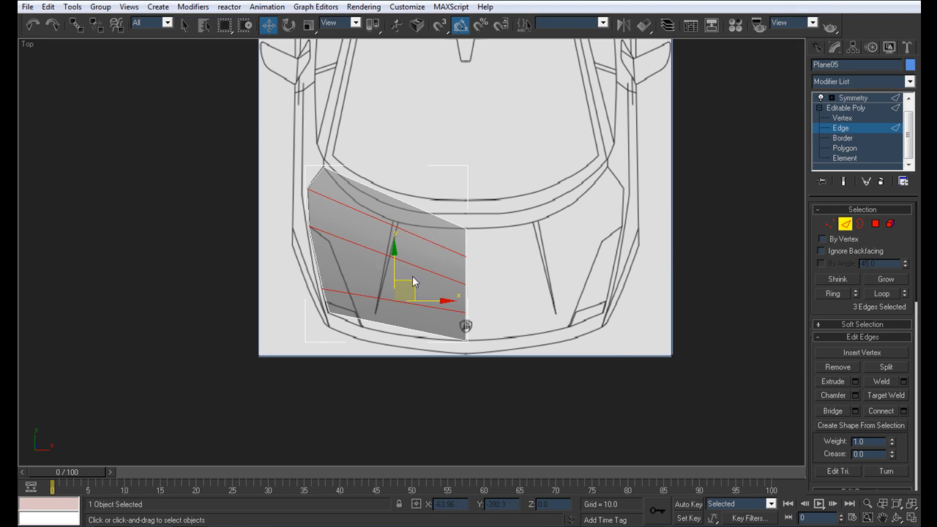
scroll(414, 281, "up", 2)
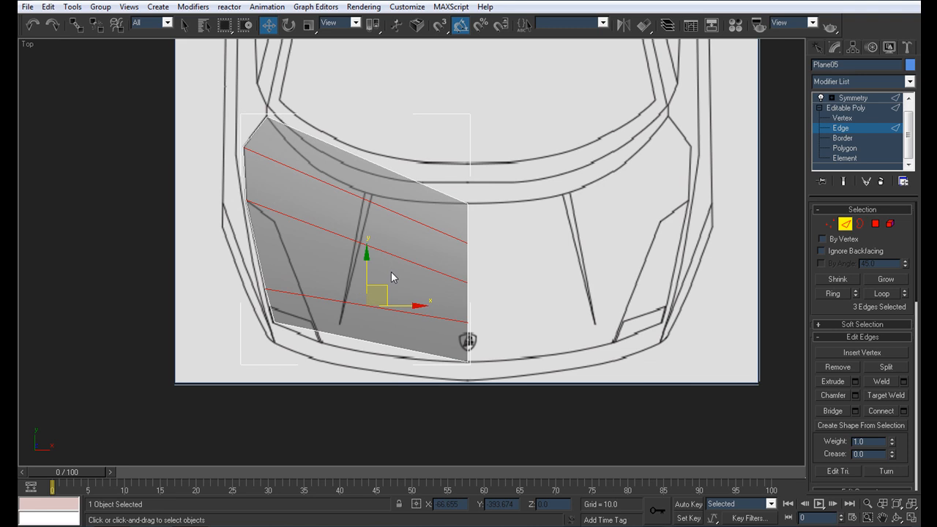
left_click(519, 213)
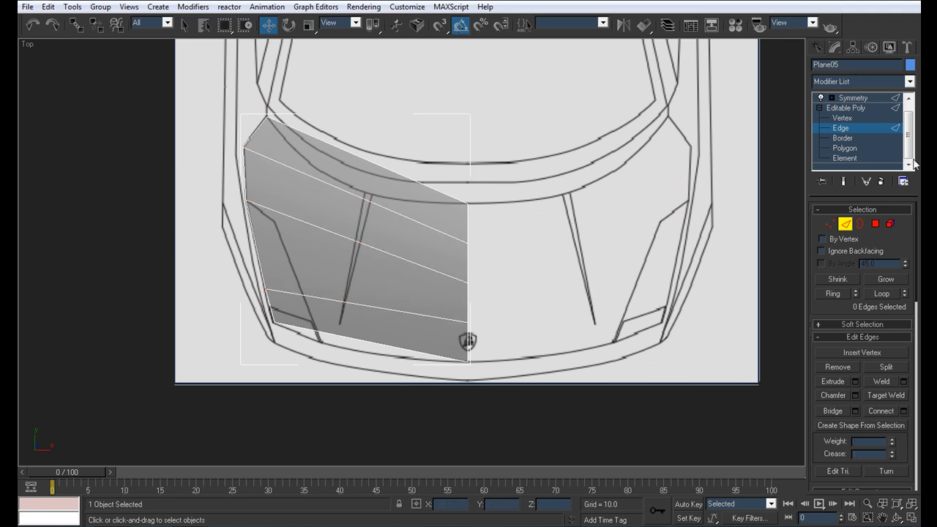
left_click_drag(356, 145, 389, 390)
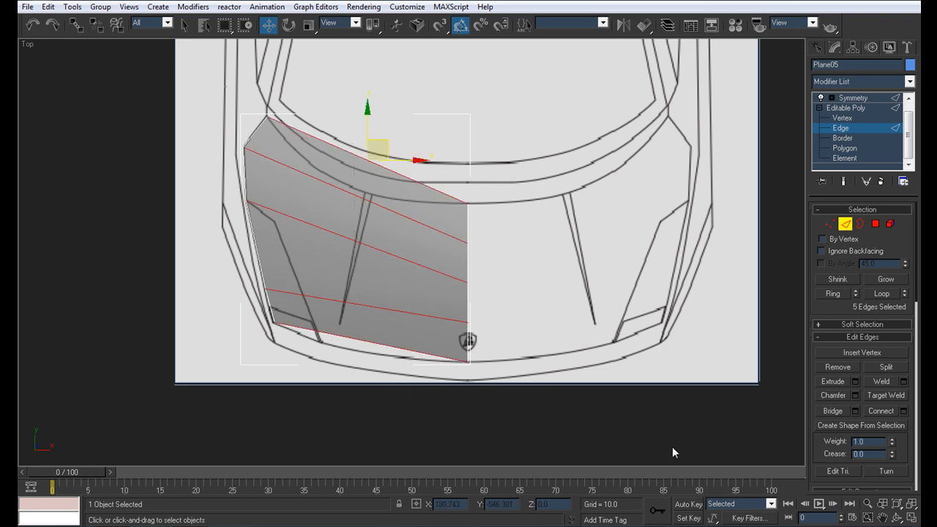
left_click(903, 410)
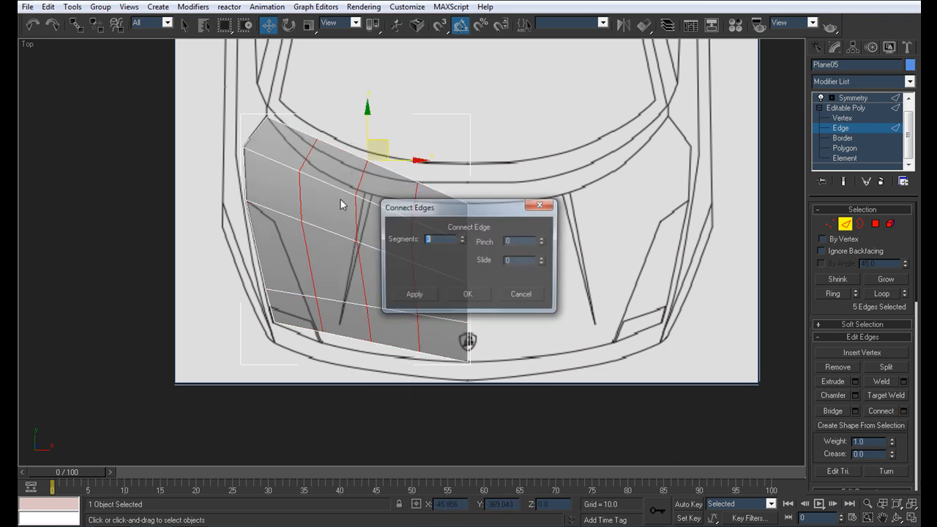
left_click(461, 242)
left_click_drag(453, 214, 625, 252)
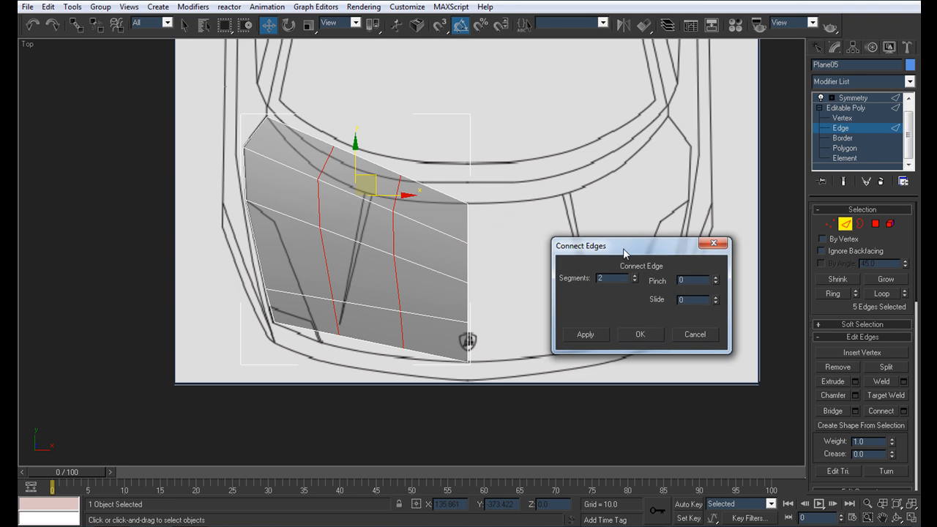
left_click(638, 335)
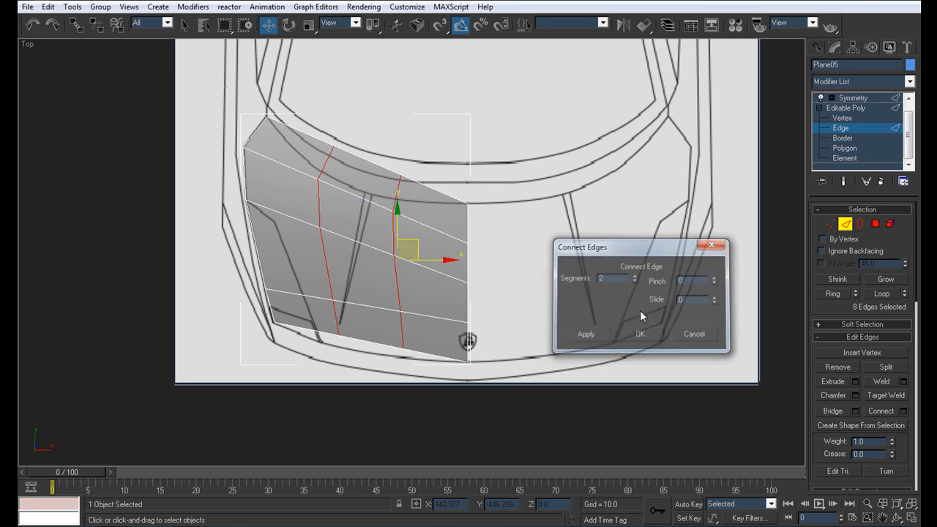
- Move the outer new line's front, front-cross and middle-cross vertices onto the headlight's inner line in the top blueprint
left_click(842, 118)
scroll(344, 353, "up", 3)
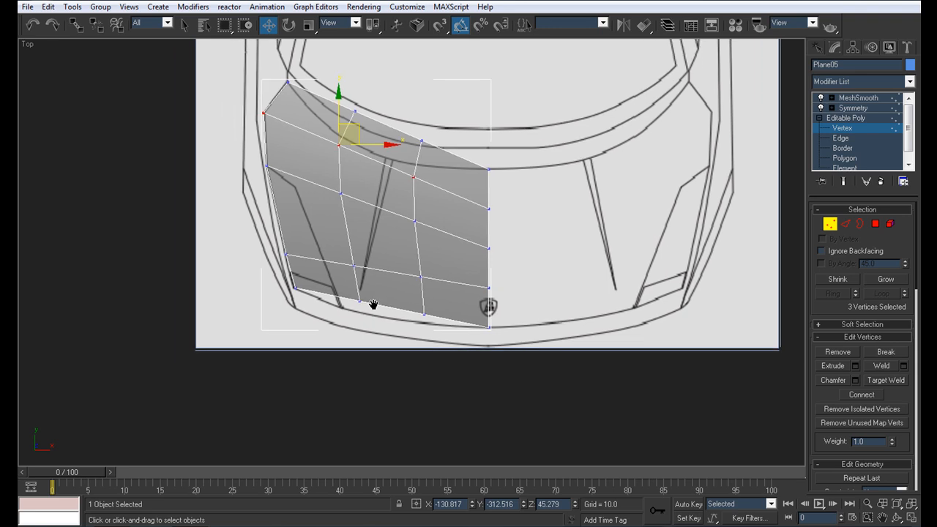
left_click_drag(344, 324, 331, 315)
middle_click_drag(313, 266, 327, 336)
left_click(341, 340)
left_click_drag(361, 325, 322, 324)
left_click(324, 239)
left_click_drag(344, 220, 283, 210)
- Shift the outer new line's rear-cross vertex outward and its rear end vertex onto the hood's rear outline in the top blueprint
middle_click_drag(299, 210, 324, 314)
left_click(336, 285)
left_click_drag(350, 268, 292, 246)
left_click(359, 236)
left_click_drag(379, 216, 314, 218)
middle_click_drag(382, 346, 327, 263)
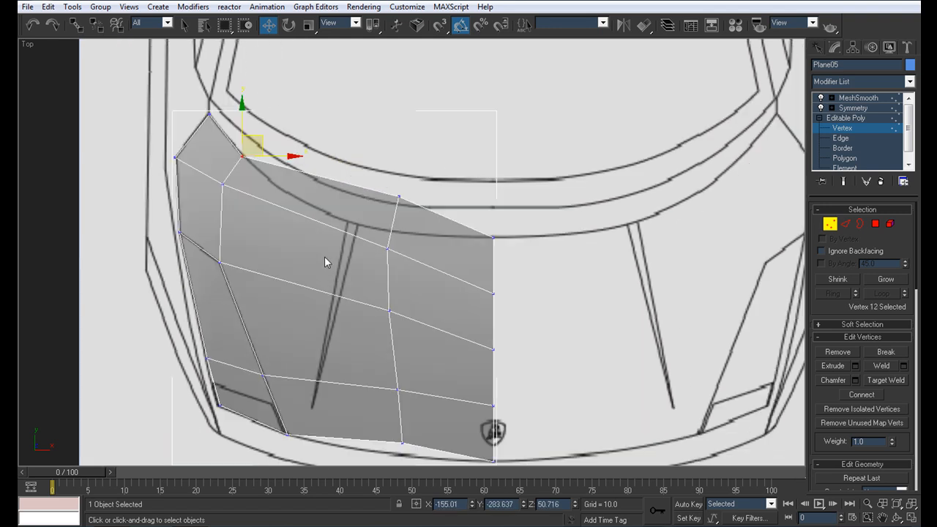
- Move the inner new line's front vertex onto the hood's front outline and its front-cross vertex outward to about X -72
middle_click_drag(387, 372, 330, 344)
left_click(324, 343)
left_click_drag(343, 325, 322, 336)
left_click(319, 294)
left_click_drag(337, 277, 321, 280)
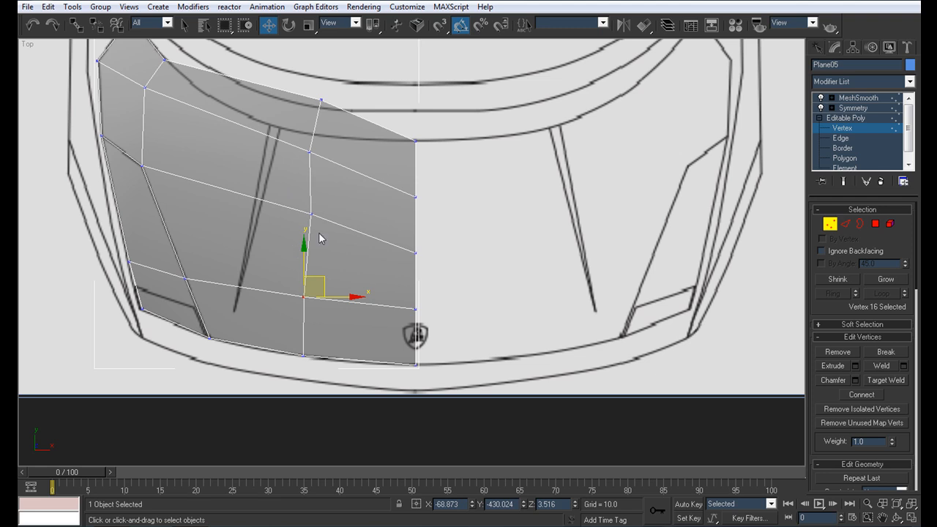
left_click_drag(325, 279, 319, 280)
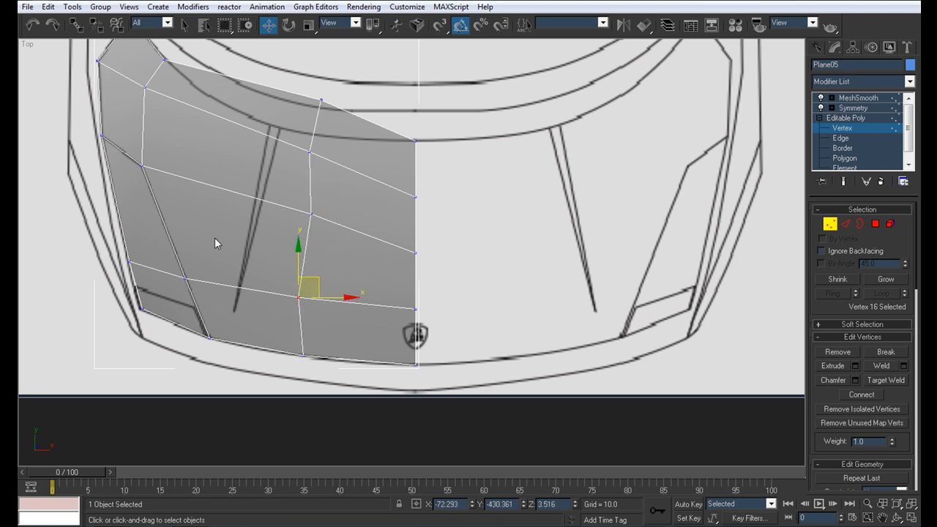
- Move the inner line's middle-cross and rear-cross vertices forward and outward, in line with its front vertices
left_click_drag(293, 192, 319, 210)
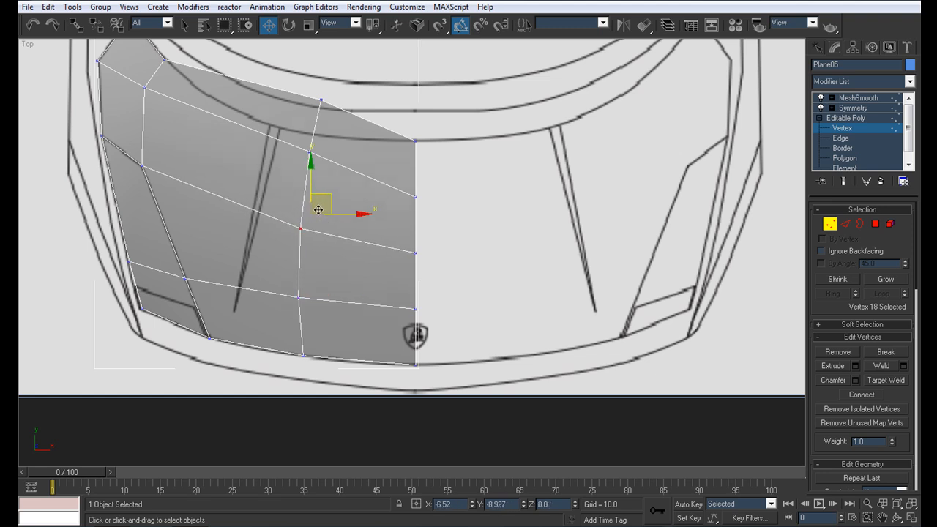
left_click(309, 149)
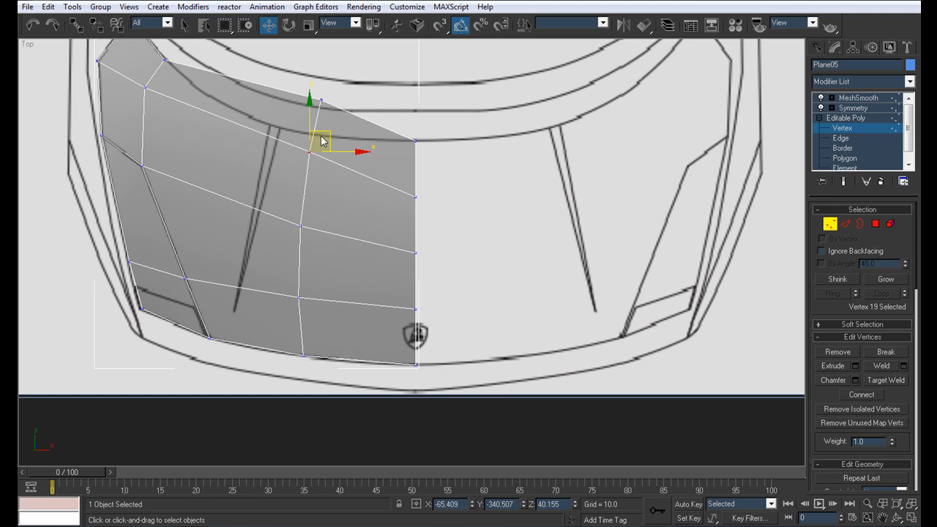
left_click_drag(326, 133, 322, 150)
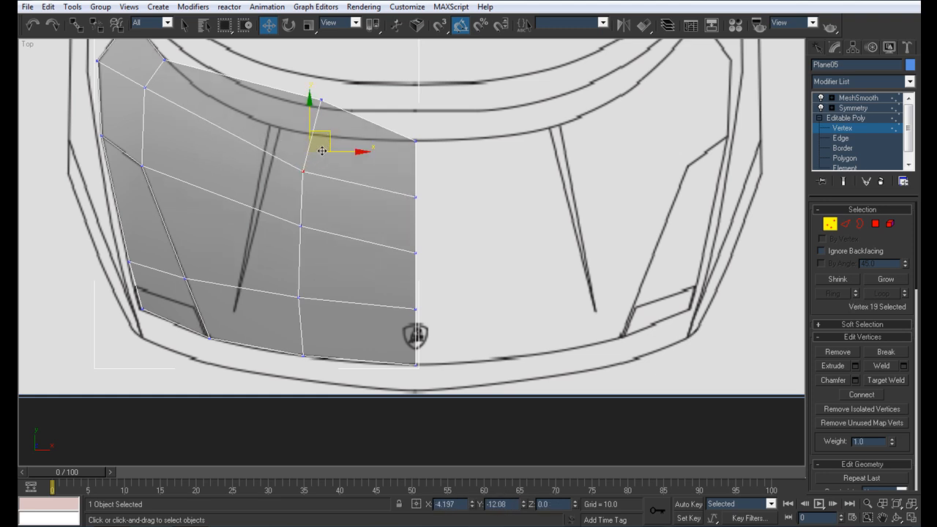
- Place the inner line's rear end vertex on the hood's rear outline and shift the whole inner line toward the centre line
left_click(322, 101)
left_click_drag(331, 84, 342, 377)
left_click_drag(342, 236, 369, 236)
- Fine-tune the inner line's front vertex on the hood outline and move its three cross-edge vertices forward into an even, straight column
left_click(327, 355)
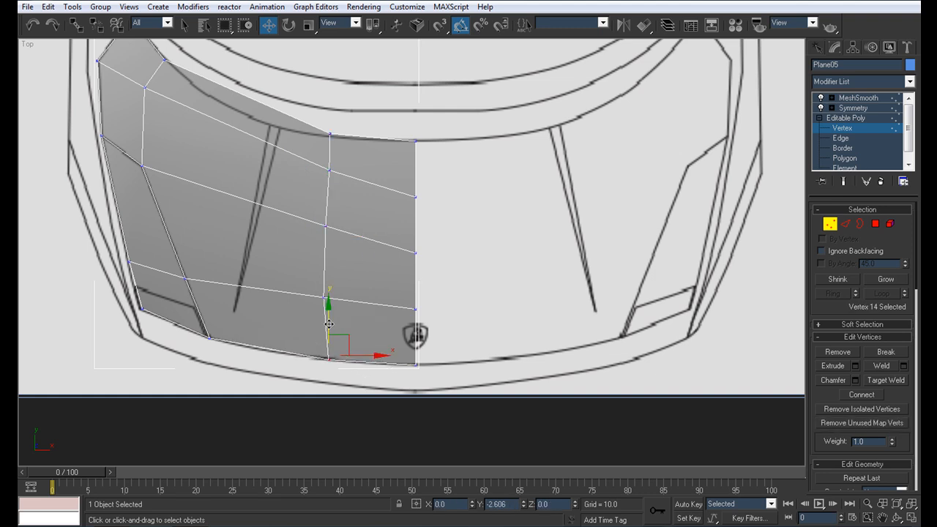
left_click(328, 304)
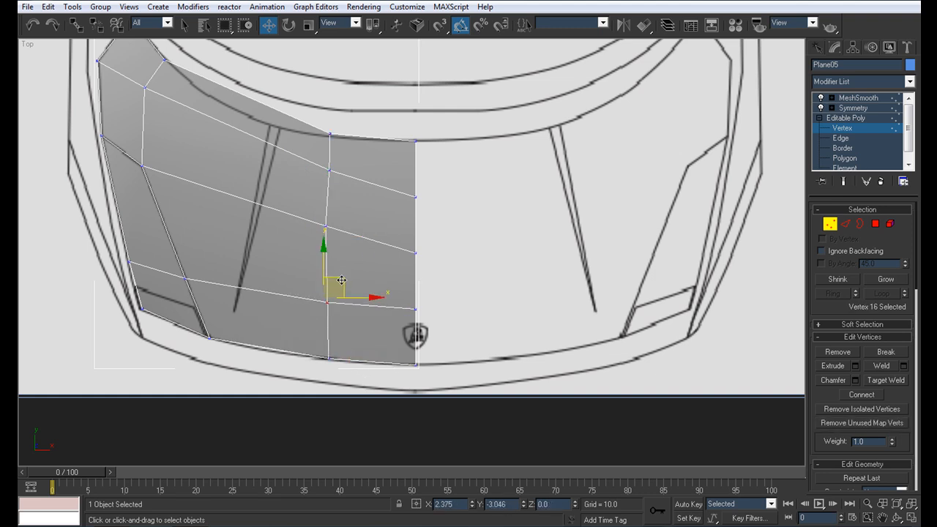
left_click(326, 226)
left_click_drag(344, 207, 344, 223)
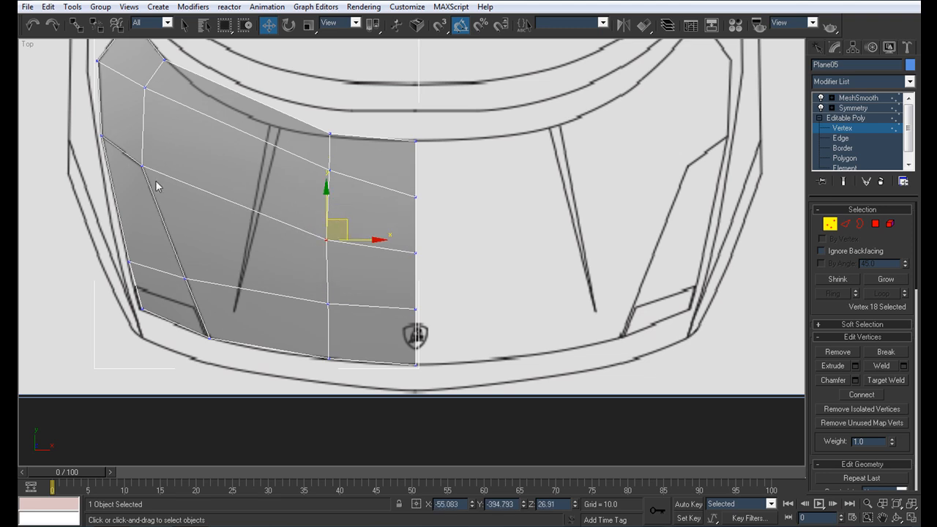
left_click(307, 249)
left_click(329, 170)
left_click_drag(329, 137, 327, 149)
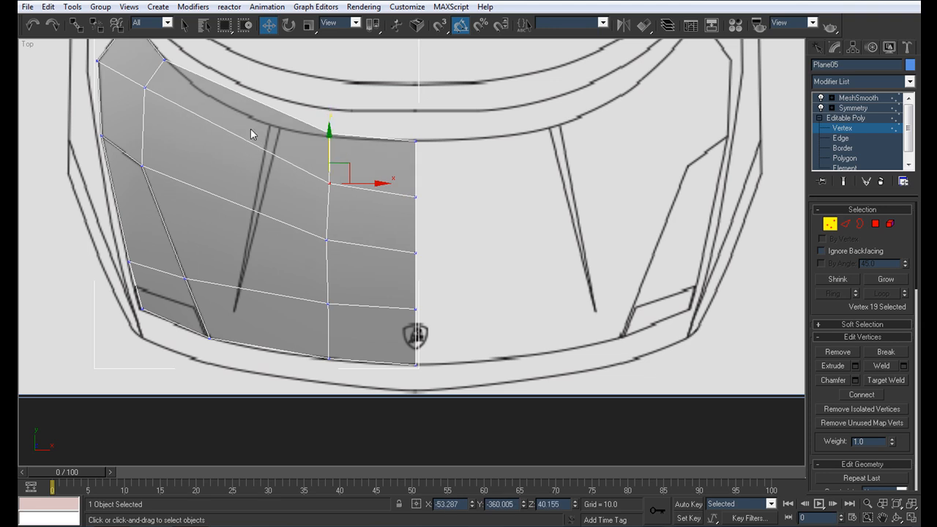
- Shift the outer line's rear-cross vertex forward and outward, and settle the inner line's rear end vertex on the hood's rear outline
left_click(145, 87)
left_click_drag(154, 68, 161, 76)
left_click(330, 135)
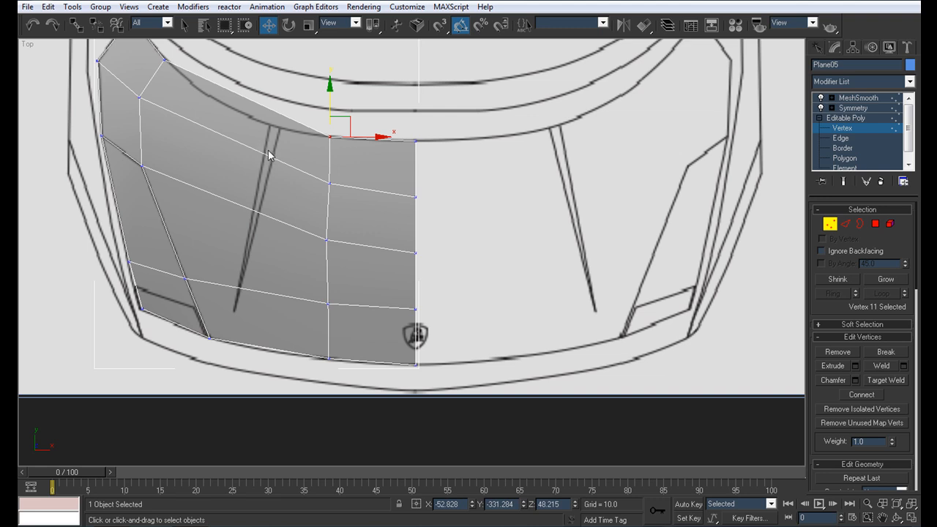
- Return to the four-view layout and nudge the inner line's front-cross vertex to about X -54 in the top view
scroll(242, 233, "down", 5)
key("alt+w")
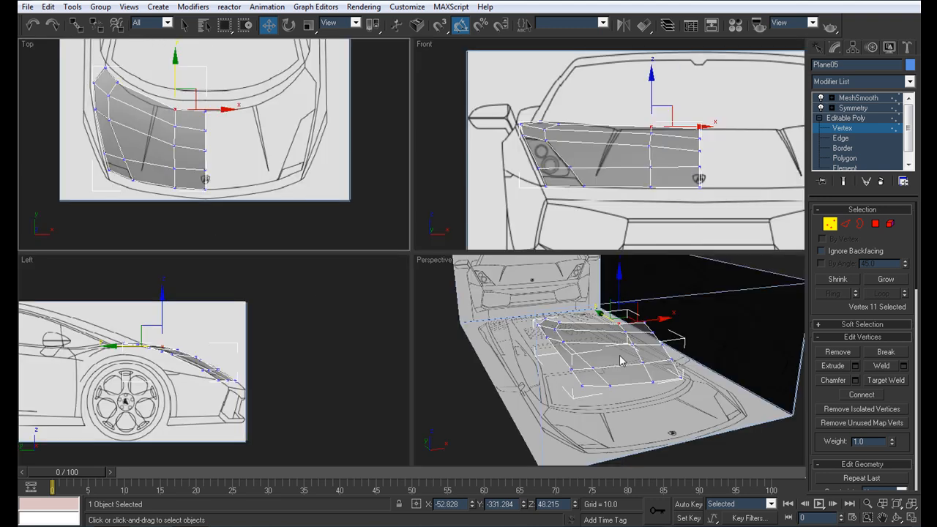
scroll(169, 186, "up", 5)
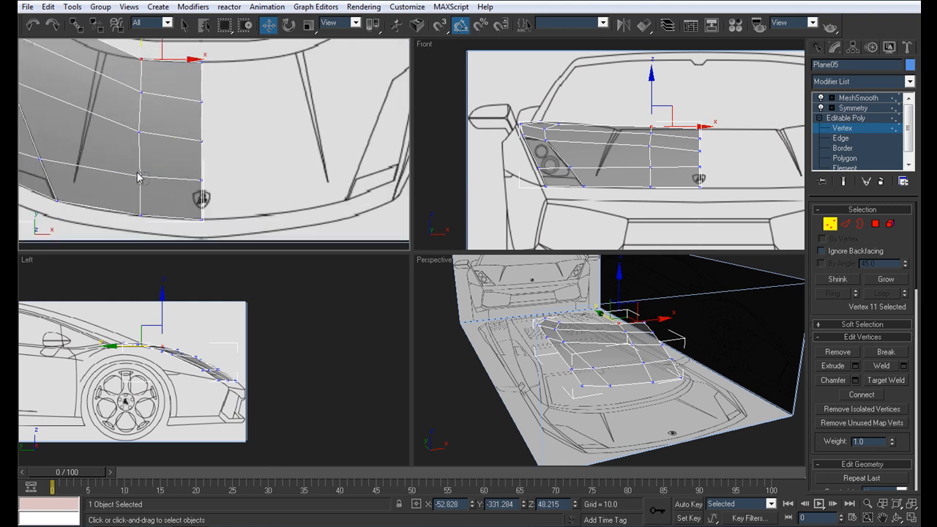
left_click(140, 177)
left_click_drag(178, 177, 177, 177)
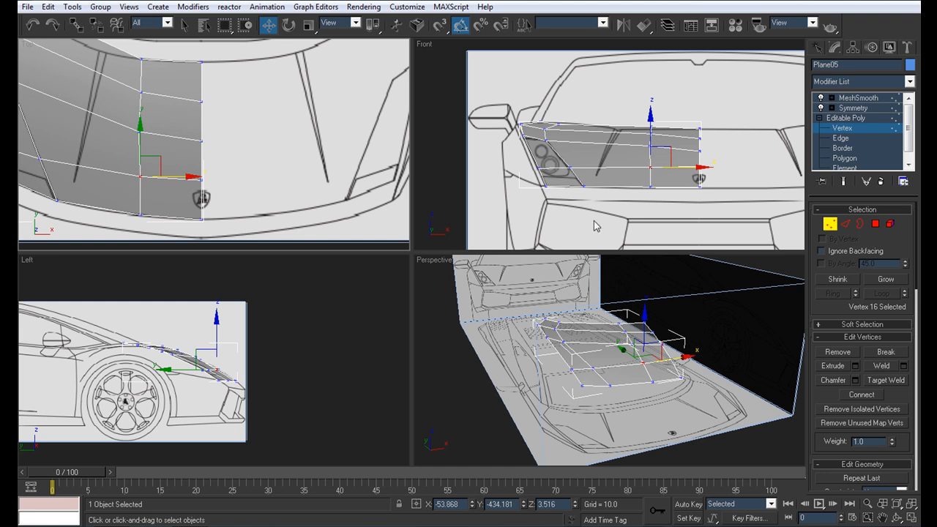
- Check the inner line's middle-cross and rear end vertices against the front blueprint
scroll(667, 187, "up", 3)
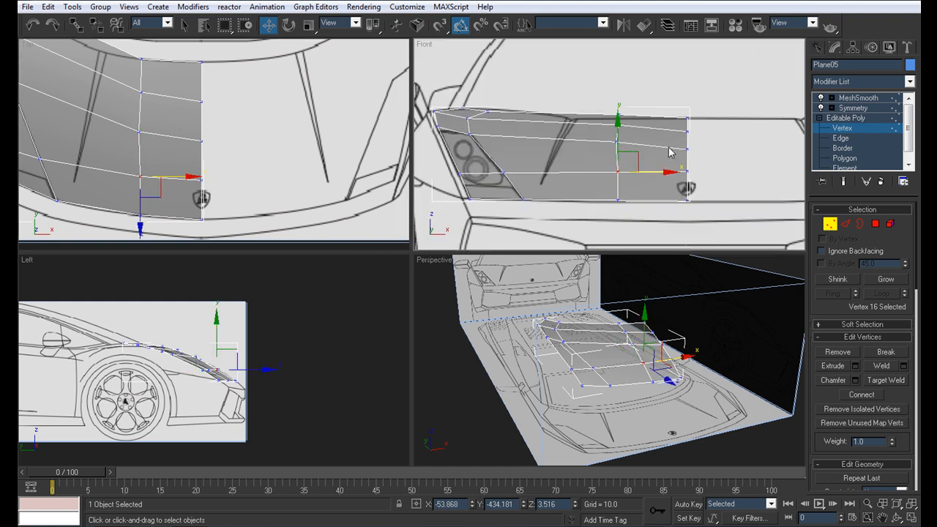
scroll(626, 196, "up", 2)
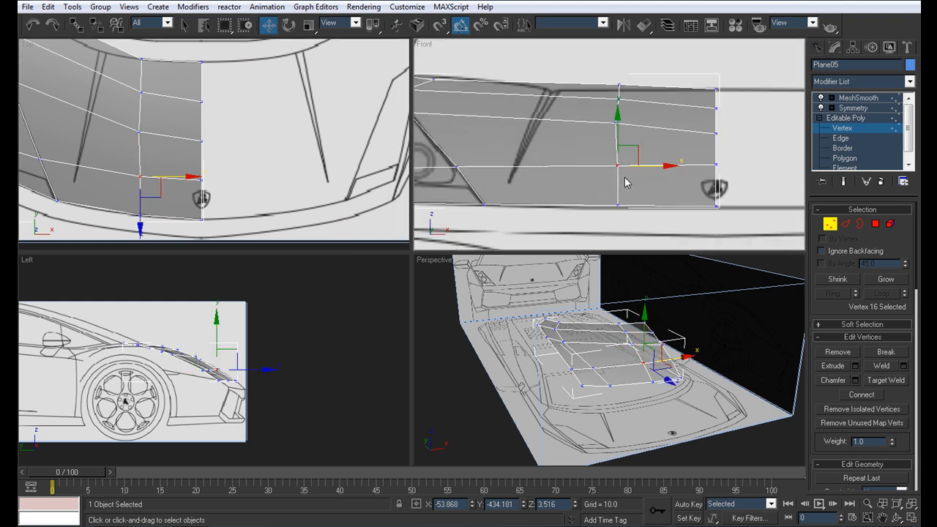
left_click(617, 124)
middle_click_drag(573, 131, 658, 147)
left_click(629, 113)
middle_click_drag(759, 170, 693, 174)
scroll(693, 175, "down", 2)
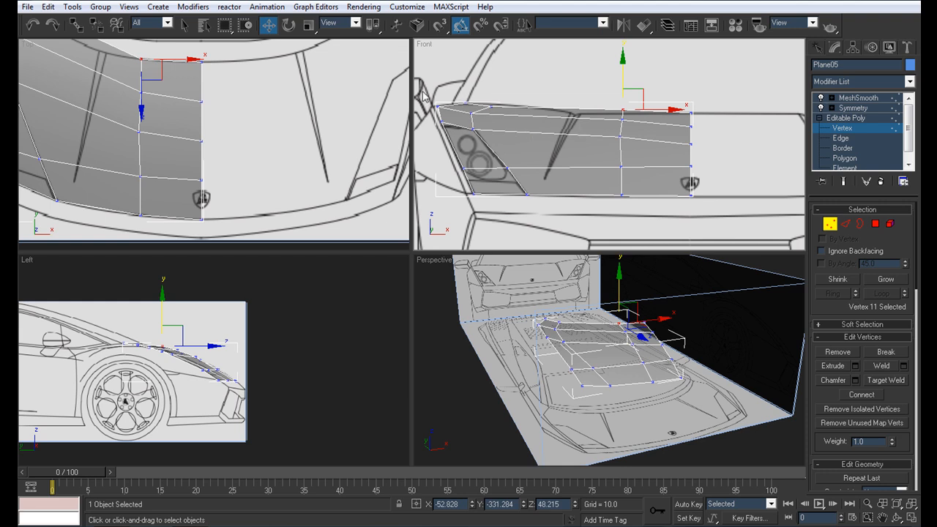
- Raise the outer line's rear end vertex and lower the inner line's rear end vertex onto the hood's top line in the front blueprint
scroll(571, 130, "up", 5)
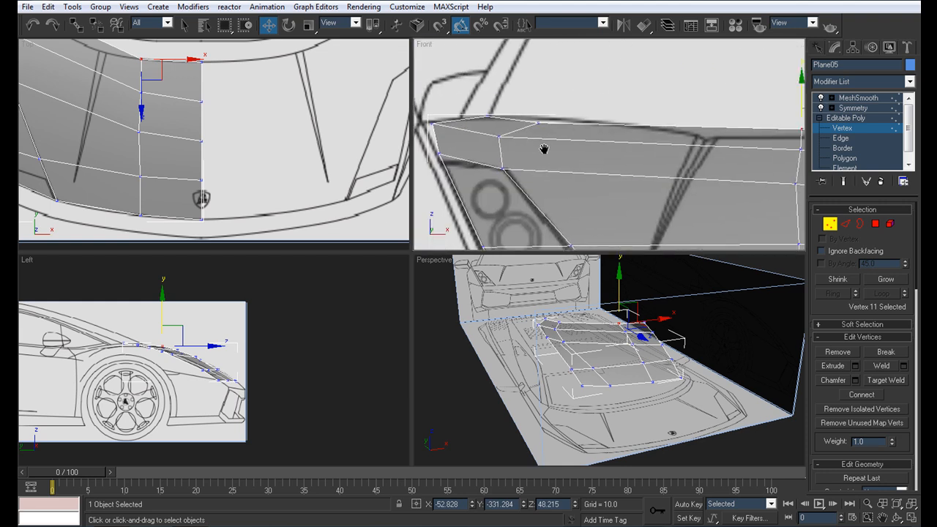
left_click(528, 126, "ctrl")
left_click_drag(527, 93, 528, 89)
middle_click_drag(705, 114, 545, 94)
scroll(616, 126, "down", 2)
left_click(623, 122)
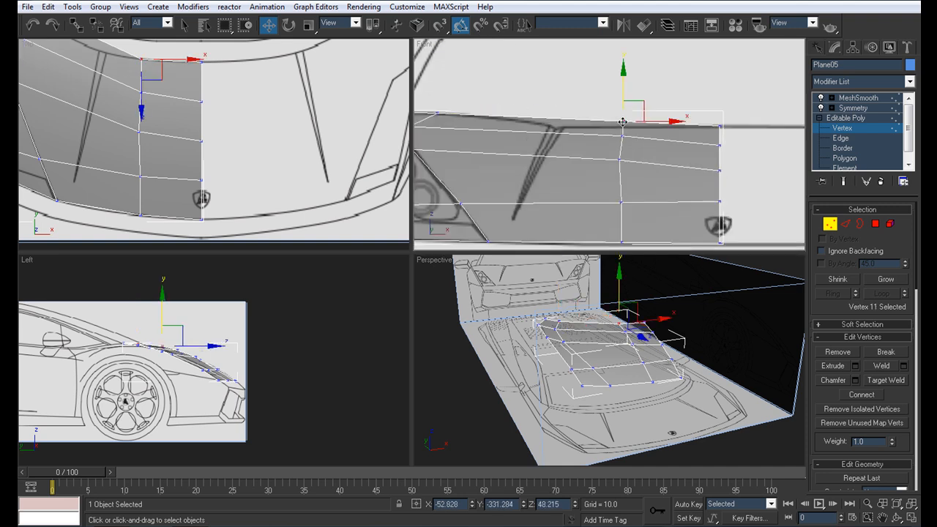
left_click_drag(623, 89, 623, 93)
middle_click_drag(646, 172, 623, 113)
- Lower the inner line's rear-cross and middle-cross vertices level with the centre-line vertices in the front view, the middle one to about Z 21
middle_click_drag(549, 124, 607, 155)
left_click(658, 107)
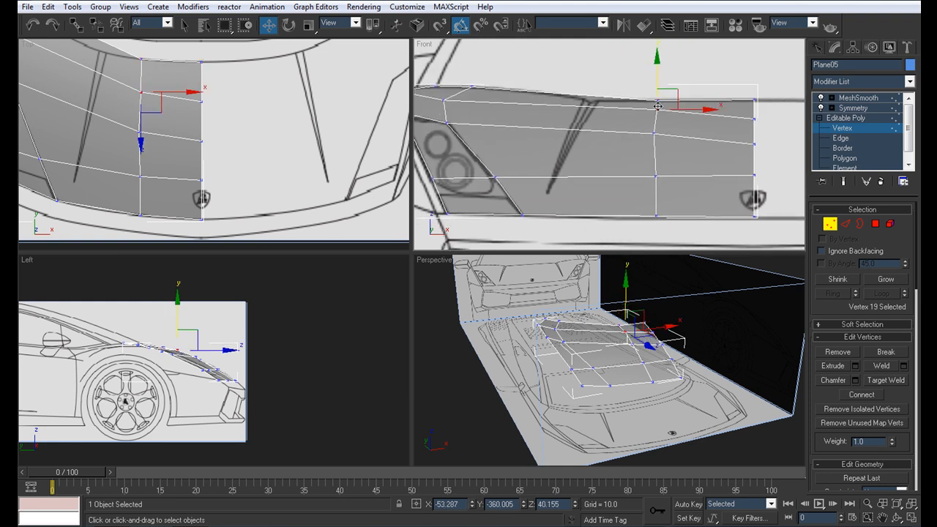
left_click_drag(656, 74, 657, 108)
left_click(652, 132)
left_click_drag(689, 143, 694, 143)
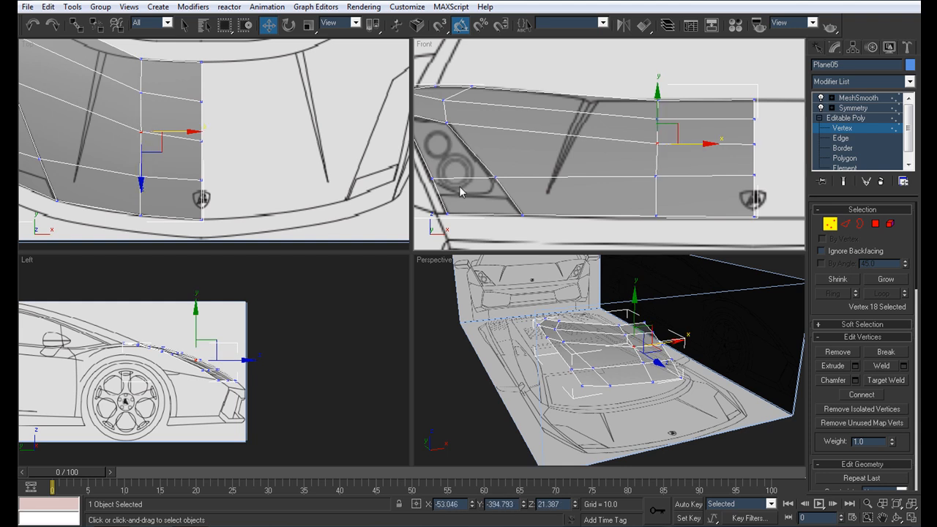
- Lower the middle cross edge's outer vertex to about Z 37 in the front blueprint and check its fit in the left blueprint
middle_click_drag(565, 145, 577, 149)
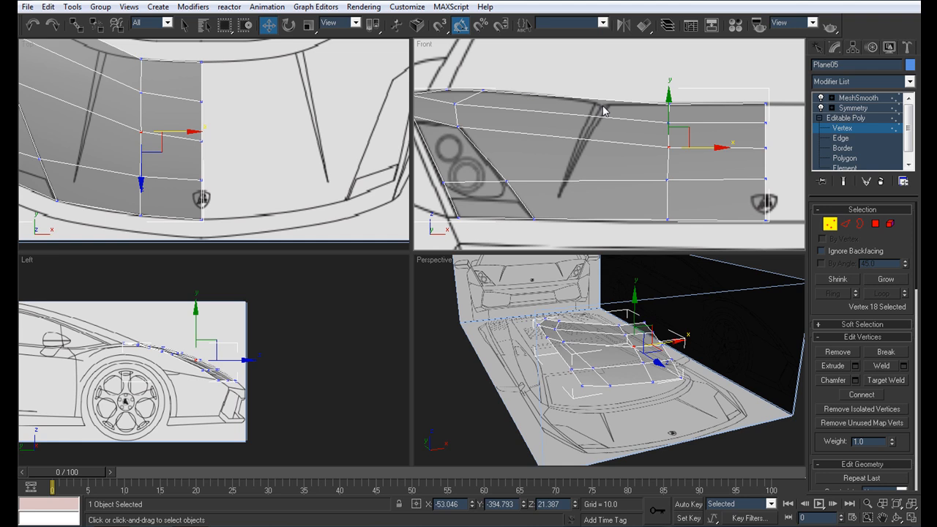
middle_click_drag(521, 179, 620, 186)
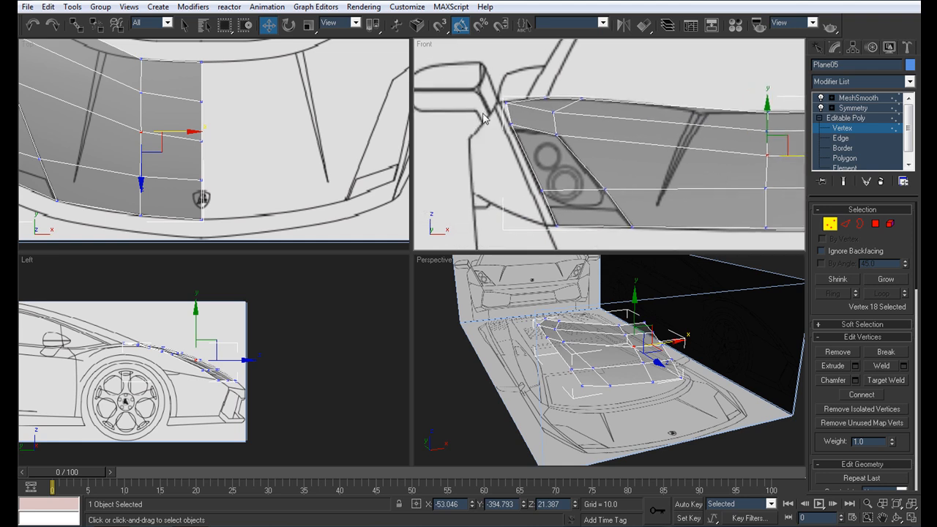
left_click(512, 124)
left_click_drag(509, 88, 509, 92)
scroll(190, 356, "up", 5)
scroll(185, 312, "down", 5)
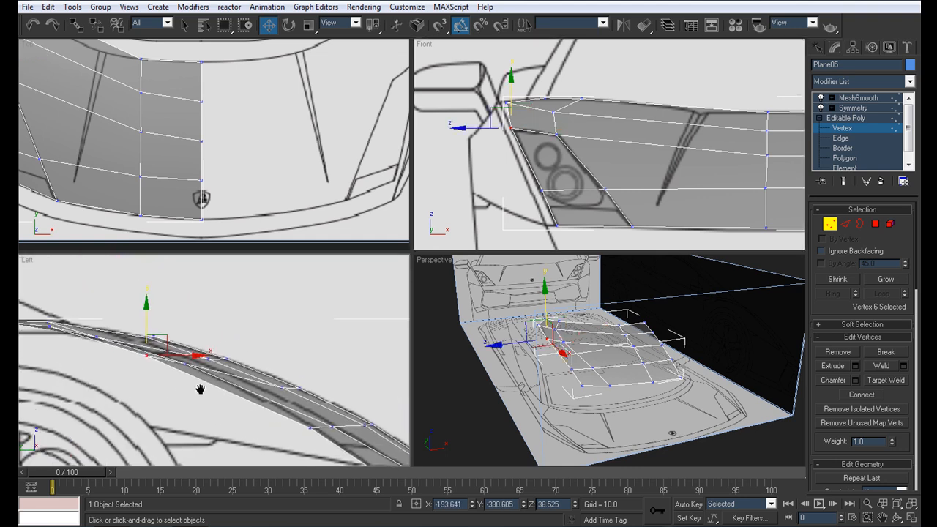
- Adjust the height of the hood's outermost rear side vertex to Z 50 in the front blueprint
scroll(198, 383, "down", 5)
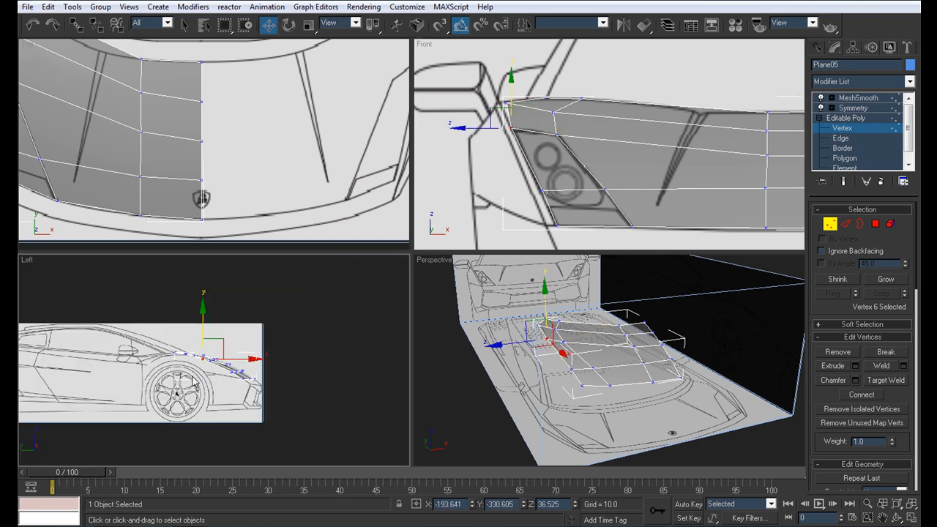
middle_click_drag(519, 117, 477, 108)
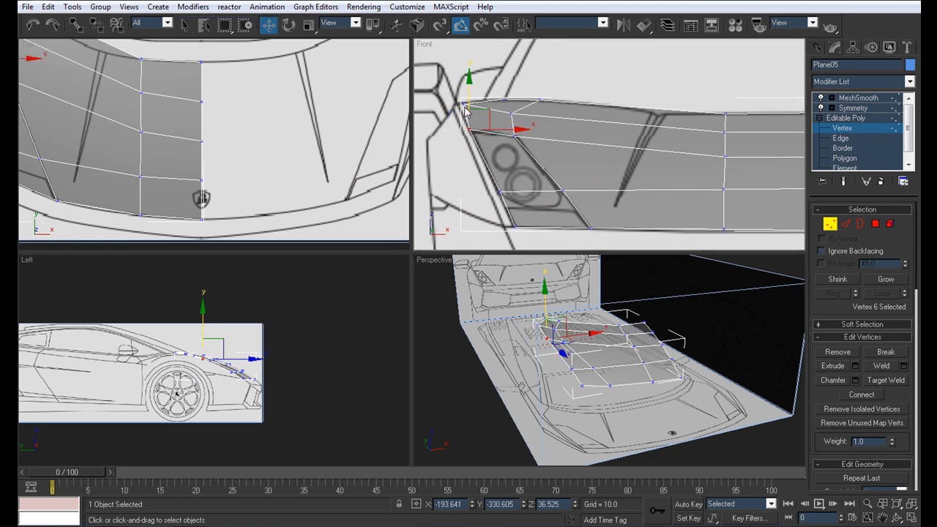
left_click(465, 105)
left_click_drag(461, 70, 461, 71)
mouse_move(740, 145)
middle_mouse_down()
mouse_move(575, 122)
mouse_move(637, 156)
mouse_move(591, 156)
mouse_move(615, 179)
middle_mouse_up()
scroll(579, 133, "down", 2)
scroll(638, 156, "up", 1)
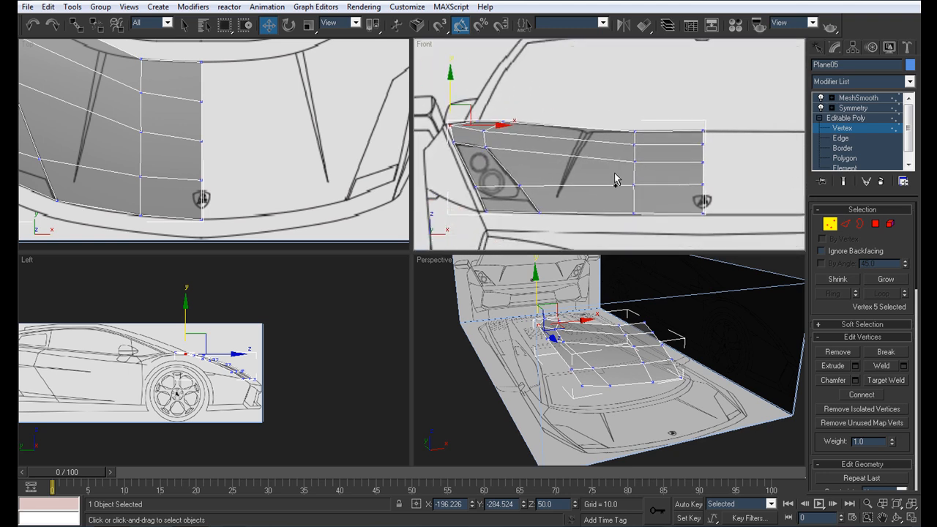
- Examine the deselected, mirrored and smoothed hood in an enlarged perspective view from the front and side
middle_click_drag(641, 359, 632, 367)
key("alt+w")
scroll(459, 281, "down", 3)
middle_click_drag(560, 317, 521, 319, "alt")
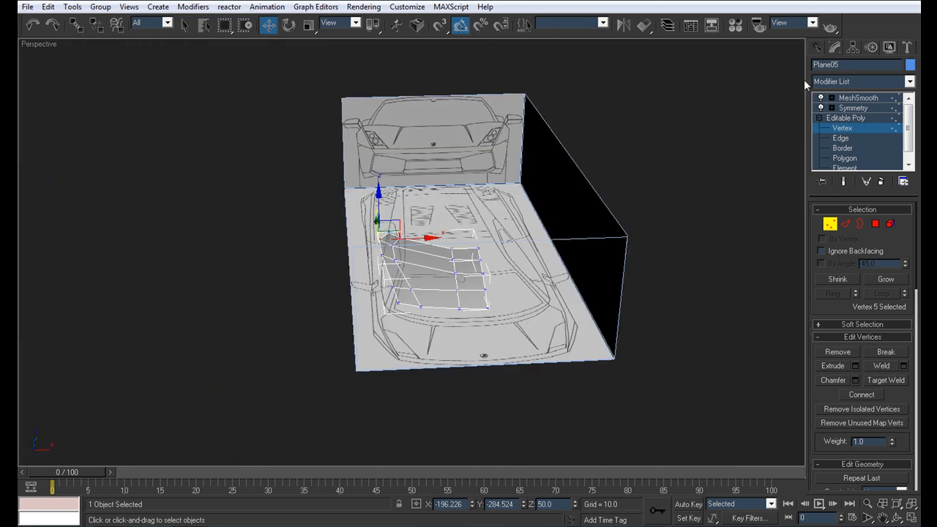
left_click(874, 99)
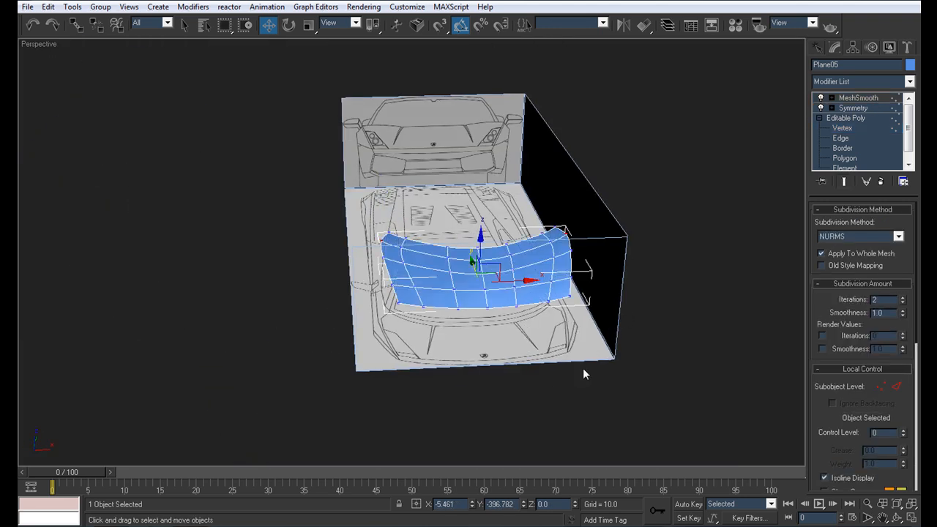
left_click(555, 377)
middle_click_drag(555, 378, 379, 320, "alt")
scroll(463, 322, "up", 4)
scroll(496, 315, "down", 5)
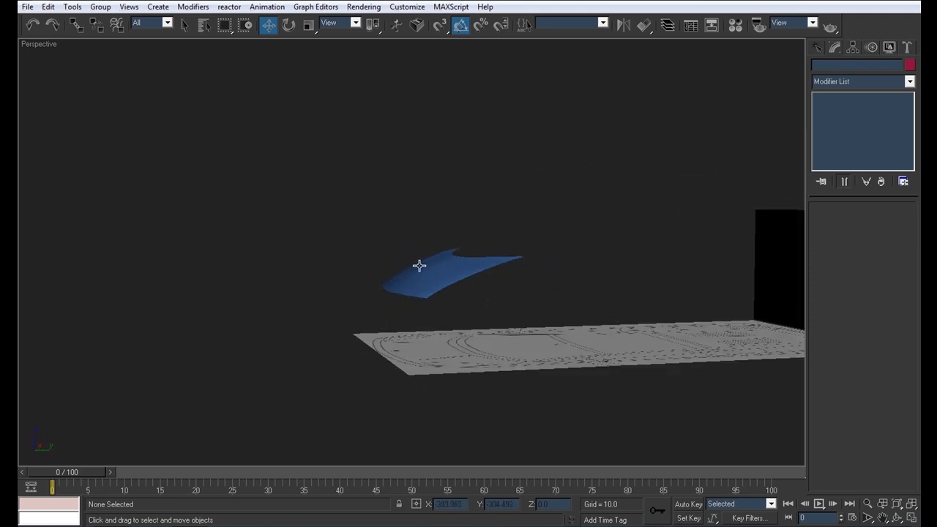
middle_click_drag(418, 278, 469, 288, "alt")
- Show edged faces on the smoothed hood and inspect its surface curvature up close in the perspective view
left_click(469, 288)
key("F4")
middle_click_drag(393, 328, 443, 321, "alt")
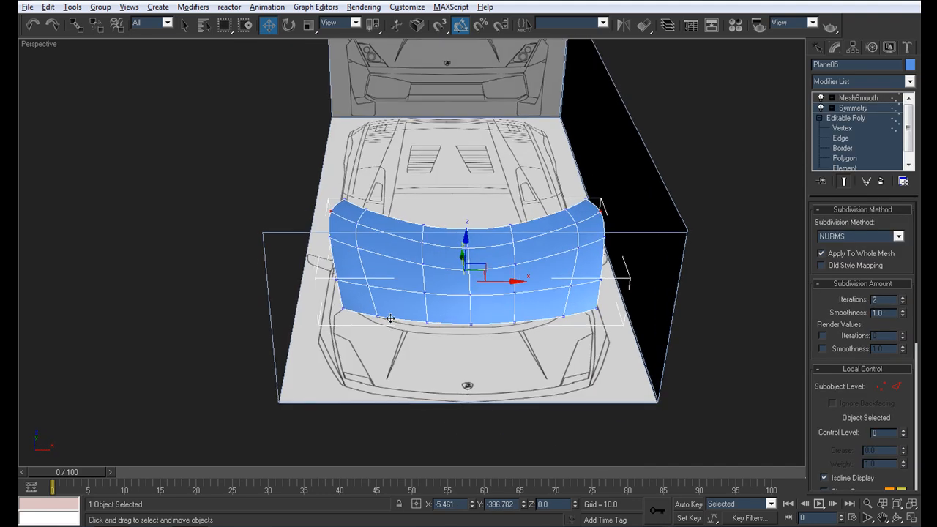
middle_click_drag(457, 247, 554, 263, "alt")
scroll(572, 231, "up", 5)
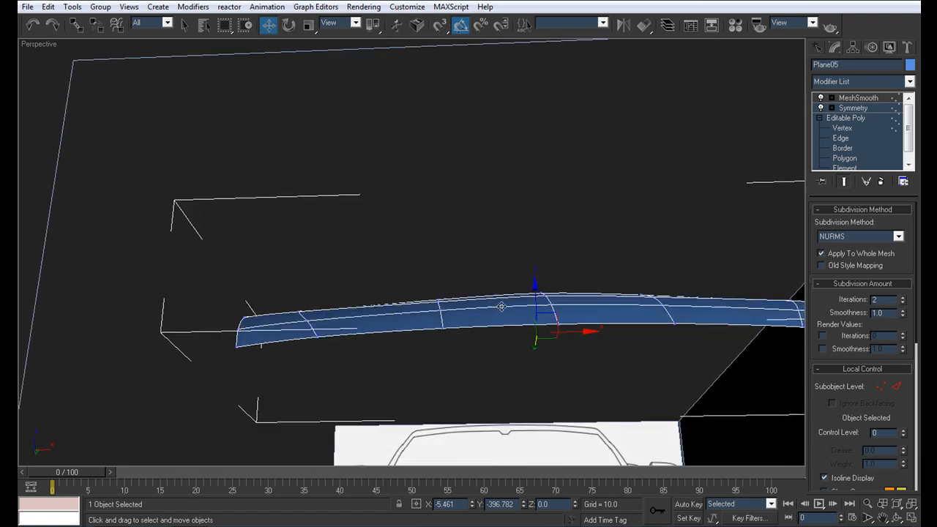
- Return to vertex editing and raise the inner line's rear-cross vertex by about 1.5 units in the left view
left_click(843, 128)
left_click(256, 326)
mouse_move(456, 334)
middle_mouse_down("alt")
mouse_move(514, 332)
mouse_move(449, 324)
middle_mouse_up("alt")
key("alt+w")
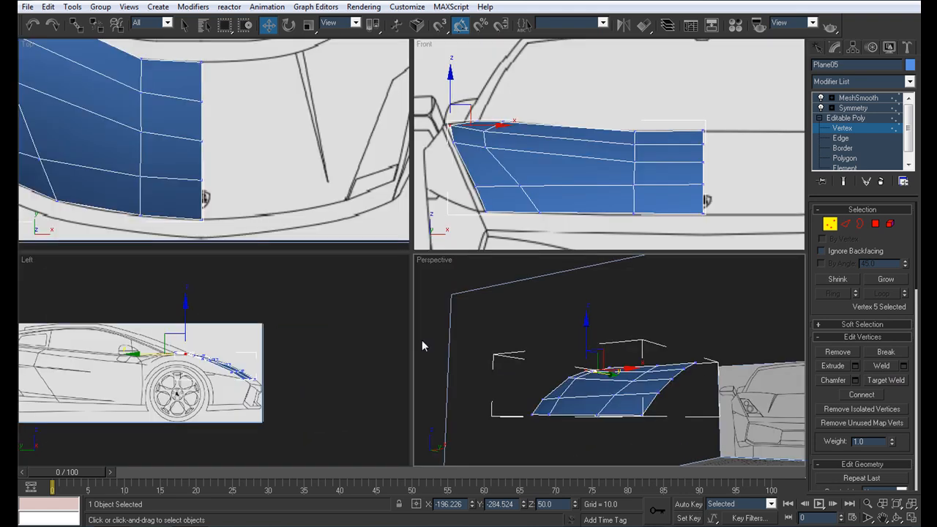
scroll(212, 388, "up", 7)
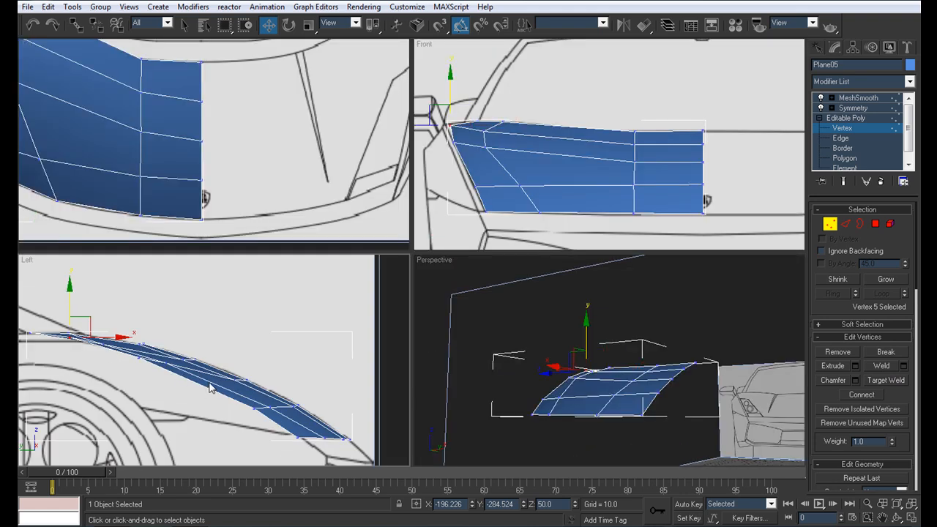
scroll(209, 388, "up", 2)
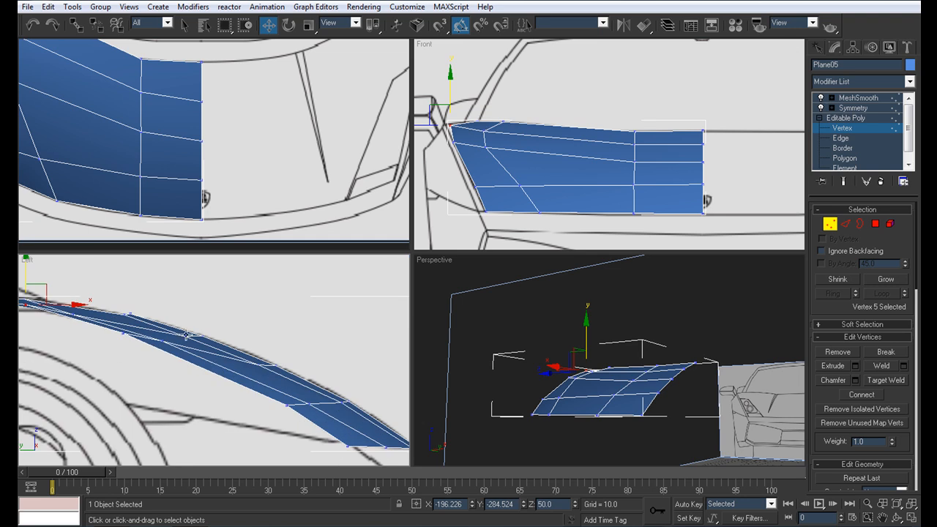
left_click(184, 336)
left_click_drag(186, 302, 186, 299)
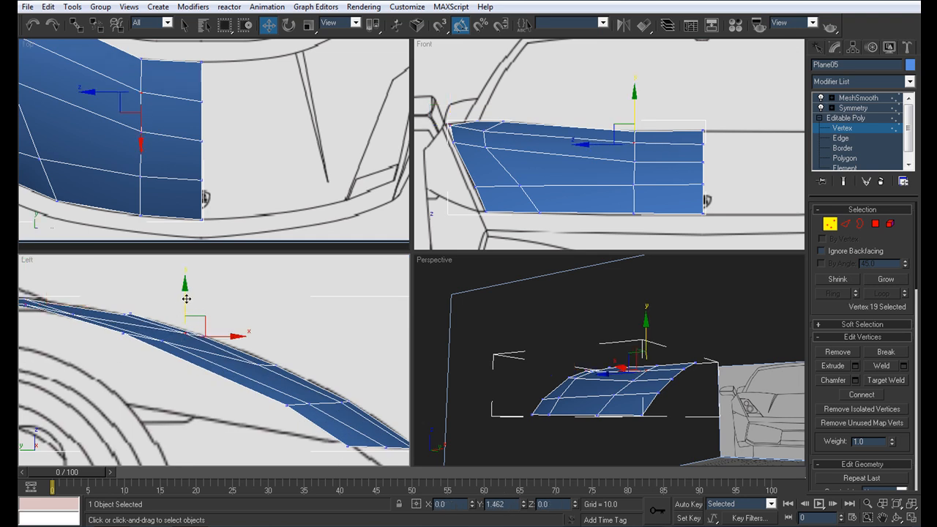
- Raise the inner line's middle-cross vertex to about Z 23 in the left view
middle_click_drag(272, 383, 237, 355)
left_click(227, 349)
left_click_drag(226, 323, 229, 311)
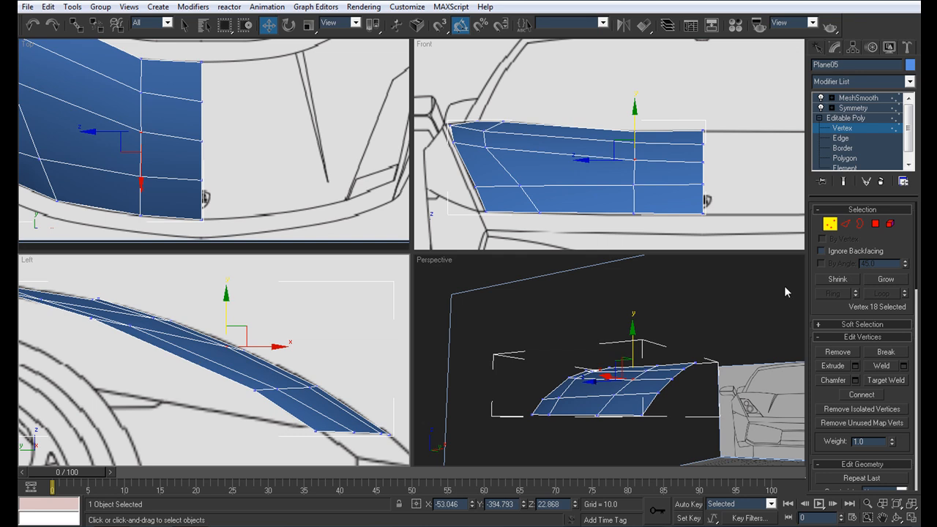
- Examine the mirrored, smoothed hood from several angles in the perspective view
middle_click(651, 306)
key("alt+w")
middle_click_drag(564, 335, 407, 261, "alt")
left_click(856, 97)
mouse_move(566, 220)
middle_mouse_down("alt")
mouse_move(565, 232)
mouse_move(554, 226)
mouse_move(559, 234)
middle_mouse_up("alt")
middle_click_drag(423, 244, 437, 305, "alt")
middle_click_drag(494, 263, 436, 248)
scroll(436, 249, "down", 3)
- Return to the hood's vertex level in the four-view layout and make the mesh see-through
key("alt+w")
scroll(230, 370, "down", 5)
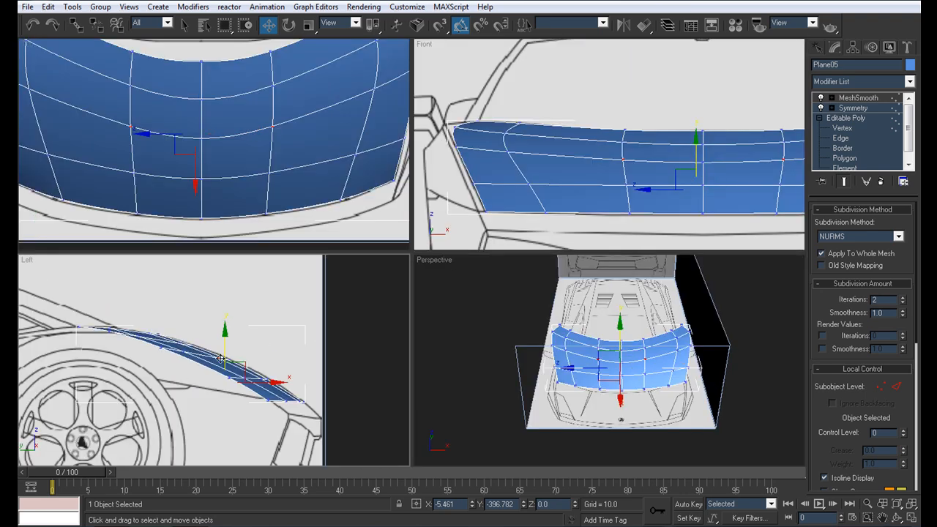
middle_click_drag(598, 187, 592, 187)
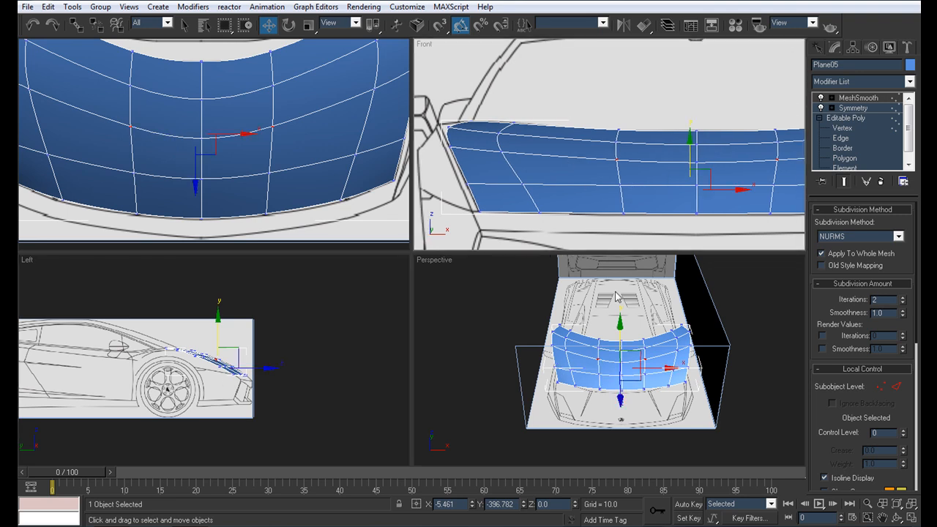
middle_click_drag(636, 303, 630, 308)
left_click(865, 129)
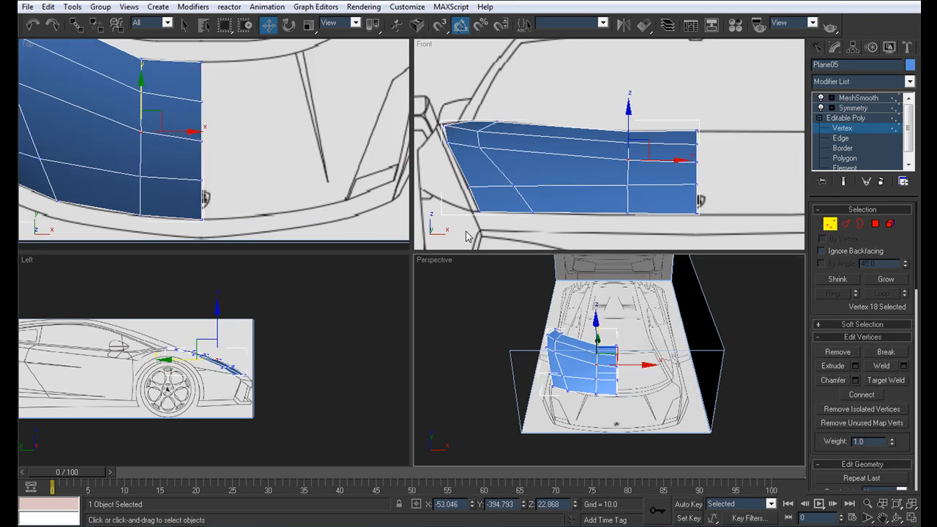
key("alt+x")
- Examine the mesh around the headlight, crease line and badge against the front blueprint
scroll(534, 161, "down", 3)
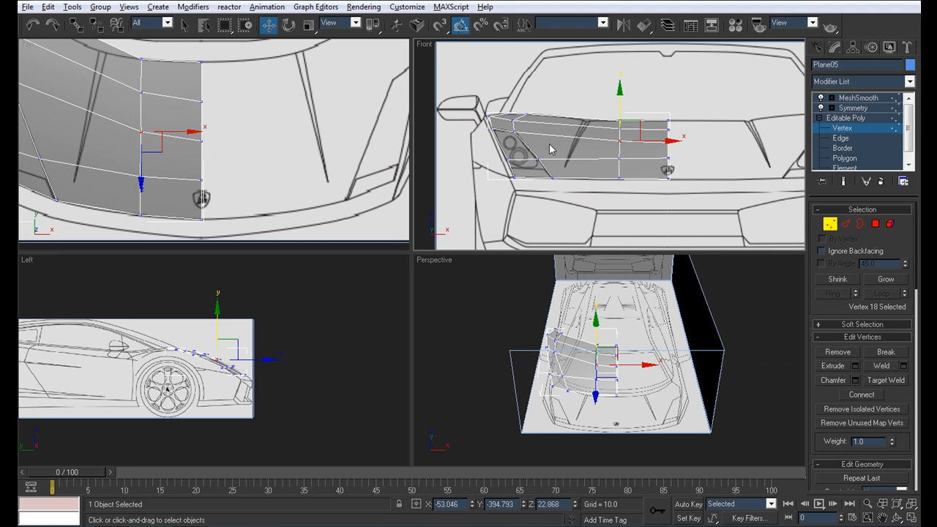
scroll(552, 151, "up", 3)
scroll(607, 157, "up", 3)
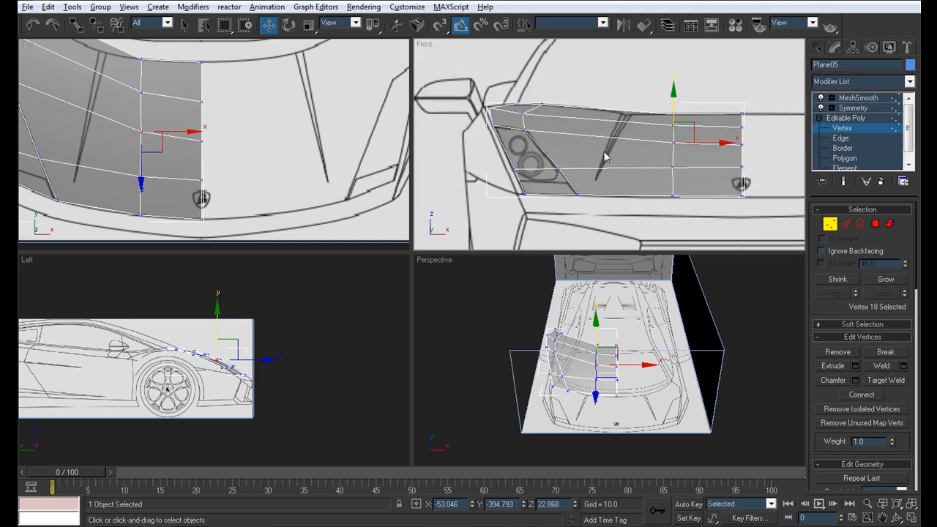
middle_click_drag(607, 157, 573, 146)
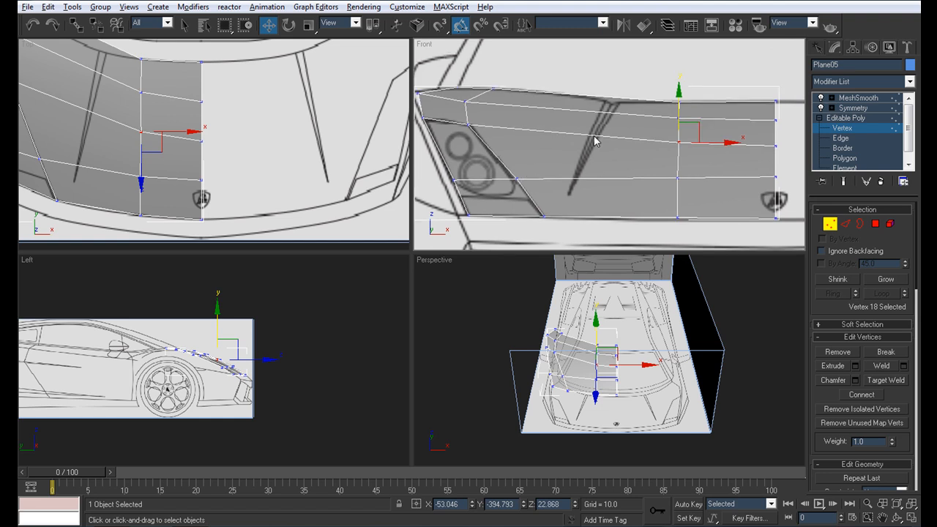
key("alt+w")
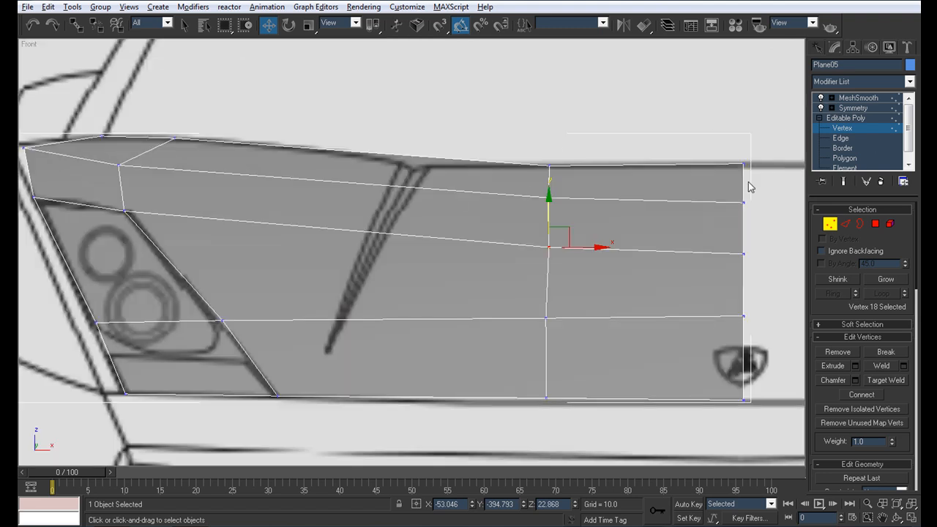
middle_click_drag(393, 290, 343, 253)
scroll(439, 257, "down", 5)
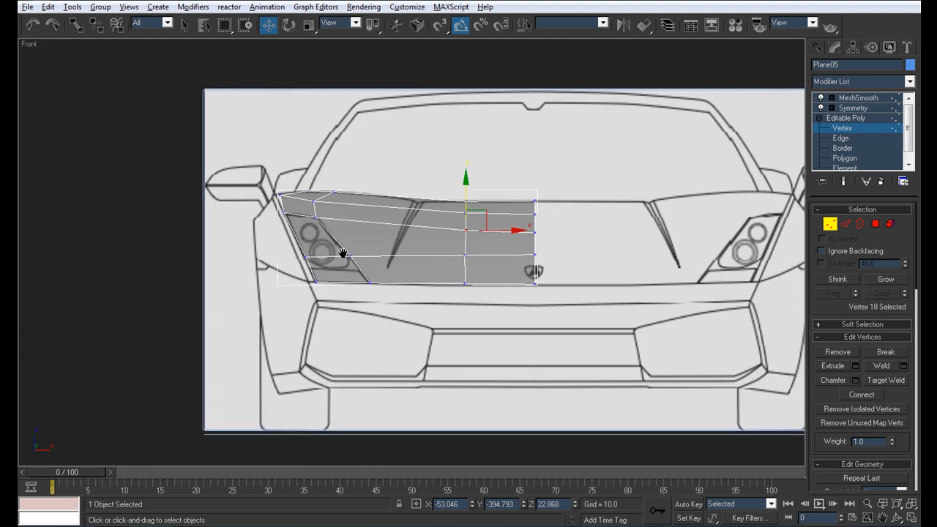
key("alt+w")
scroll(592, 212, "up", 4)
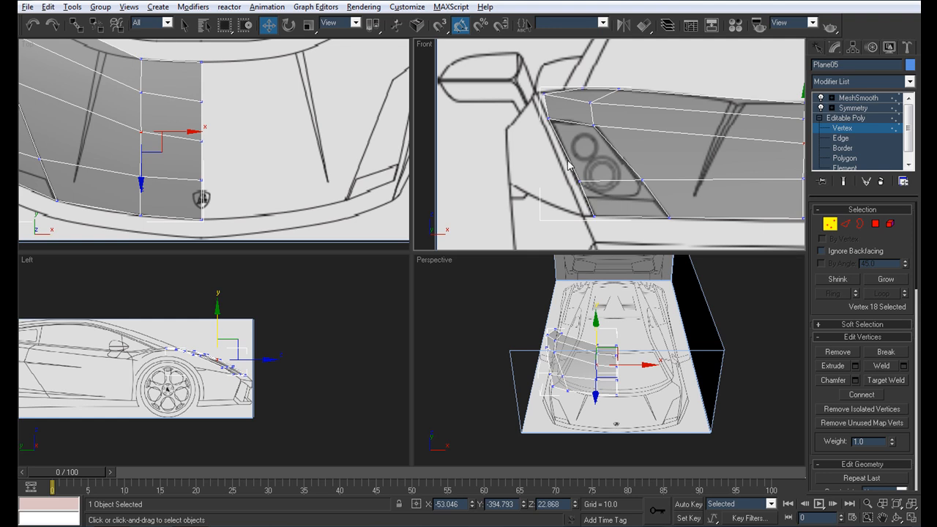
- Check the hood's outer edge, rear corner and headlight outline against the top blueprint
scroll(261, 105, "down", 6)
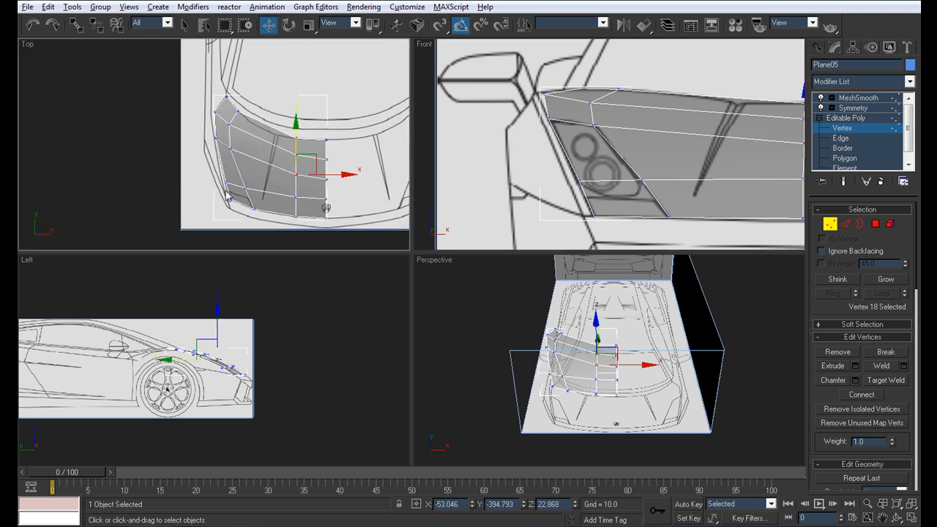
scroll(230, 131, "up", 8)
scroll(229, 131, "down", 3)
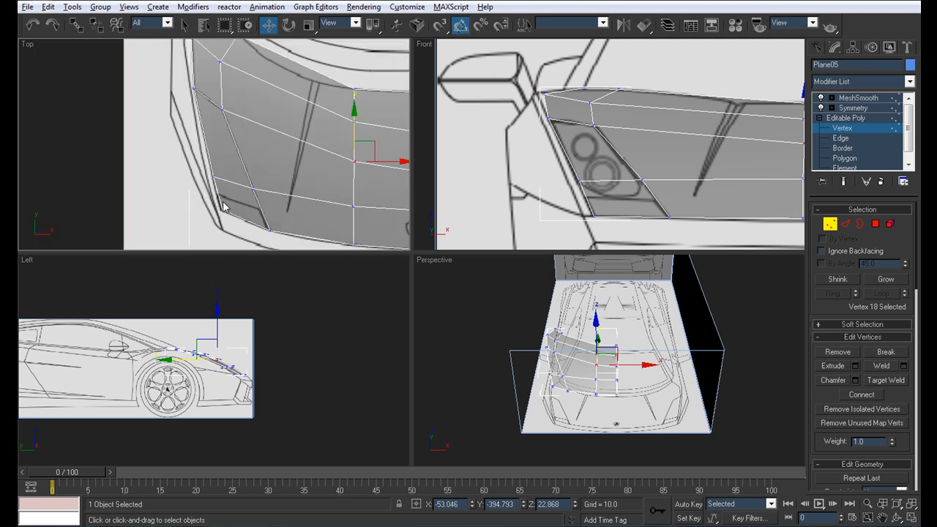
middle_click_drag(194, 121, 190, 240)
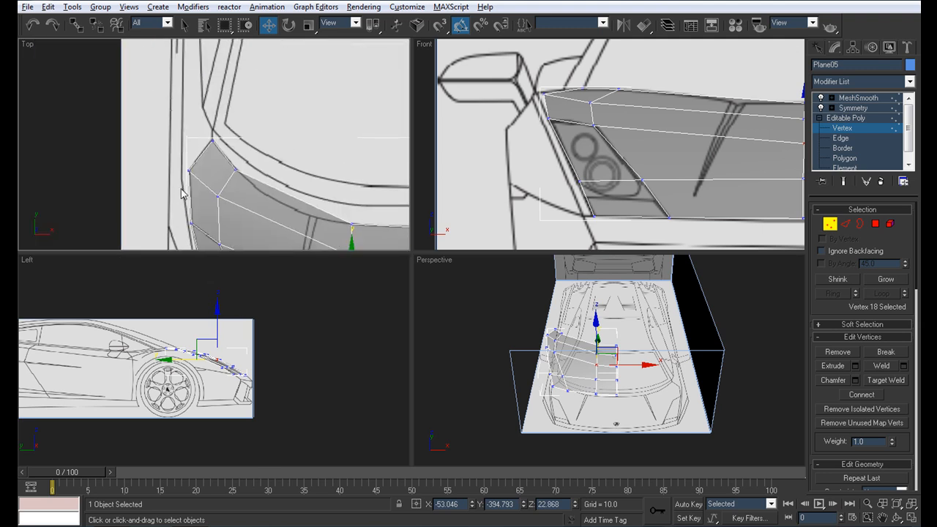
middle_click_drag(193, 129, 186, 215)
middle_click_drag(176, 143, 196, 115)
scroll(194, 206, "down", 3)
scroll(195, 115, "down", 4)
scroll(220, 146, "up", 8)
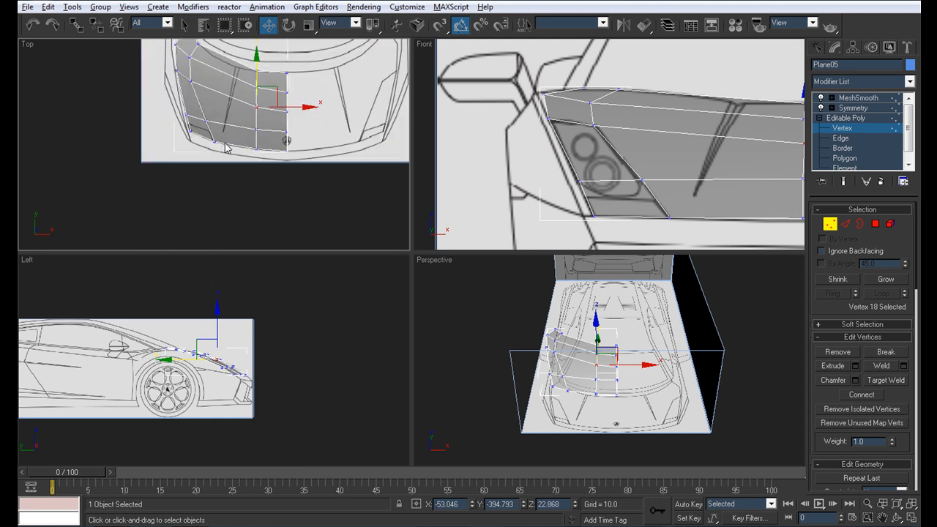
middle_click_drag(239, 171, 222, 132)
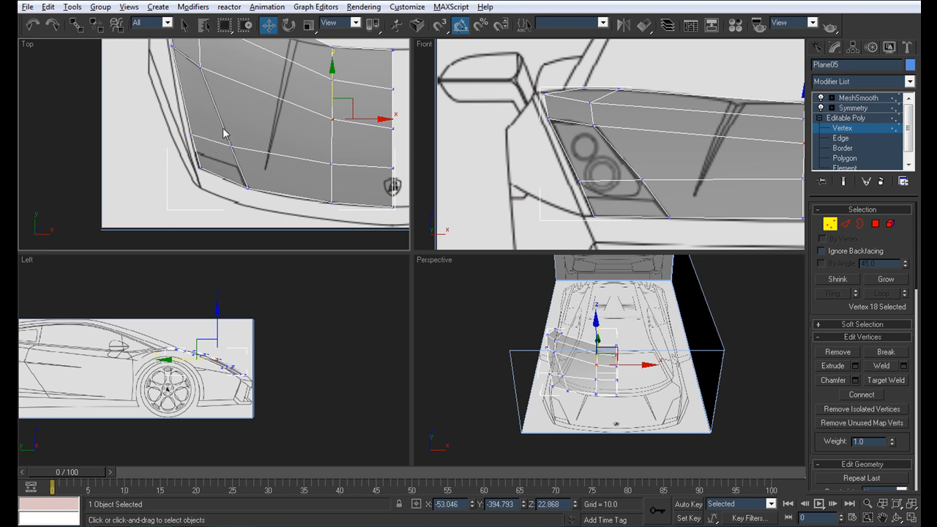
middle_click_drag(308, 111, 235, 161)
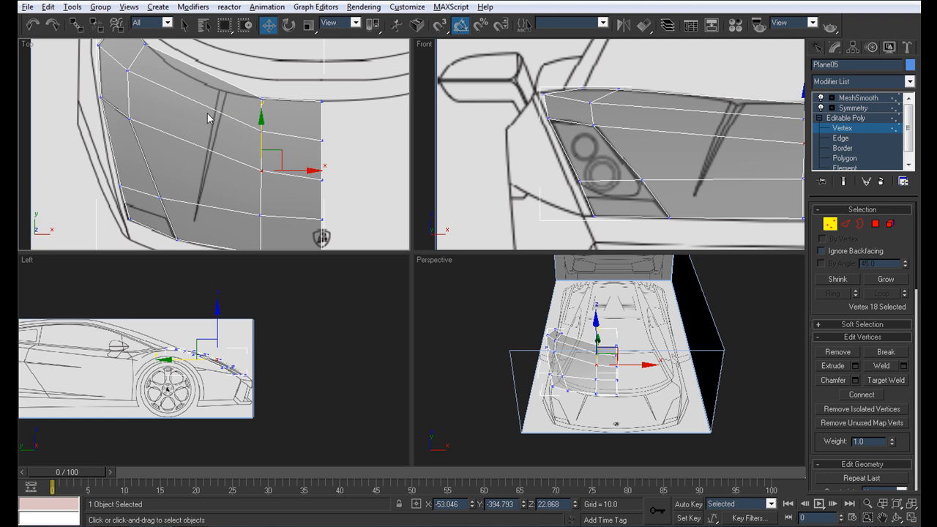
- Examine where the hood's crease lines cross the mesh in the enlarged top blueprint and compare with the left blueprint
key("alt+w")
middle_click_drag(447, 198, 294, 160)
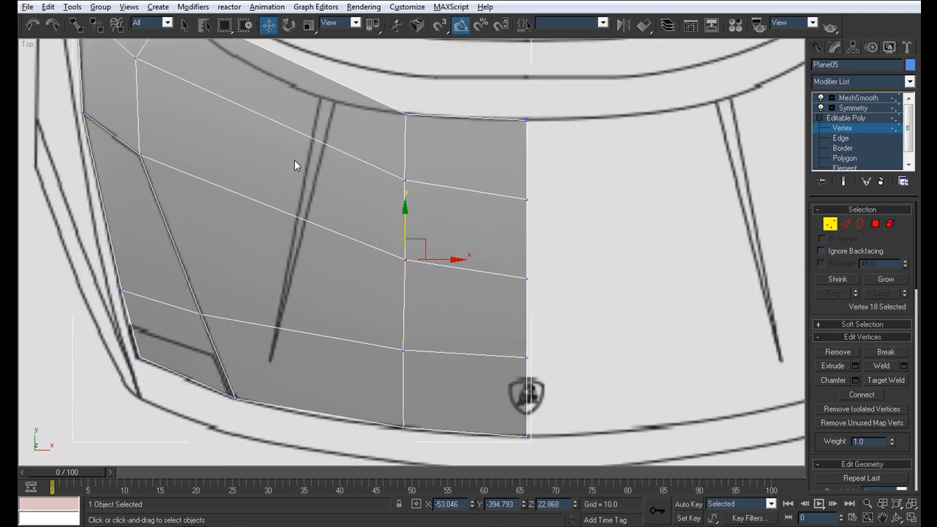
middle_click_drag(350, 123, 339, 137)
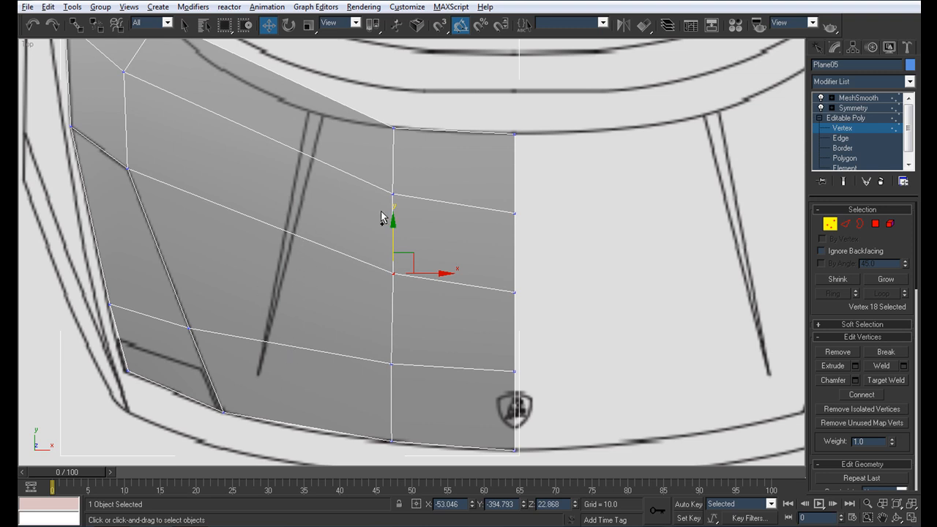
middle_click_drag(307, 293, 275, 295)
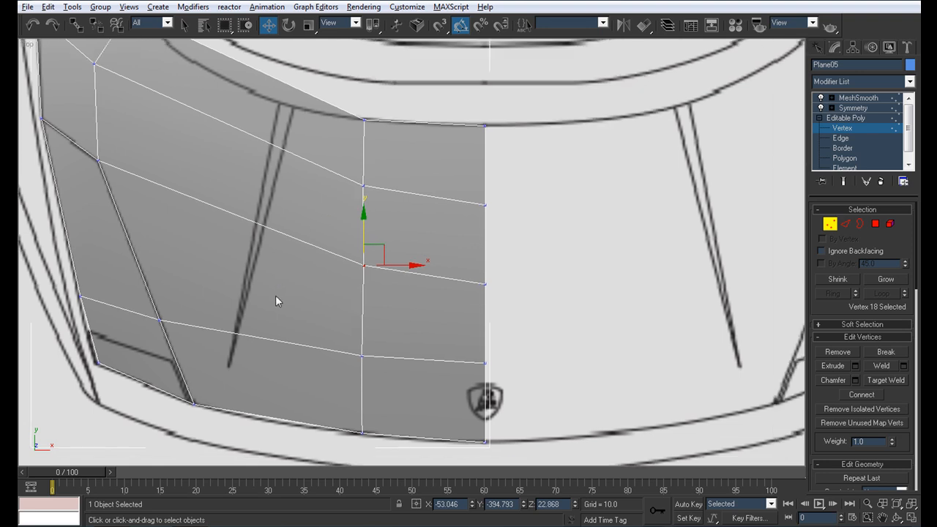
scroll(276, 295, "down", 5)
scroll(317, 285, "up", 3)
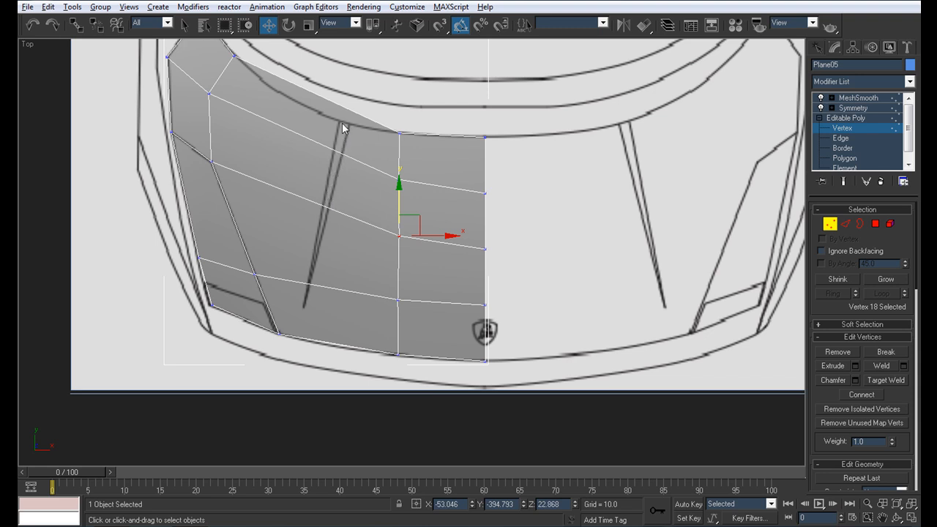
middle_click_drag(361, 166, 351, 174)
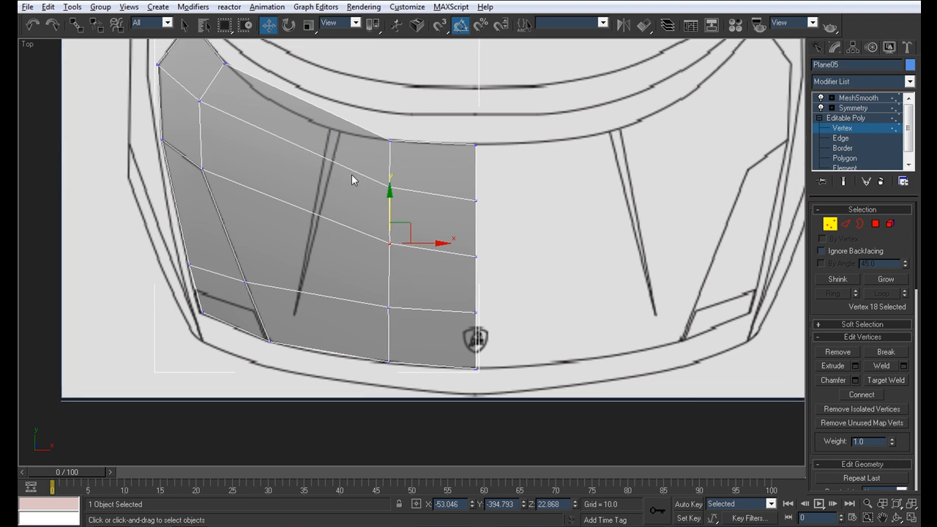
key("alt+w")
middle_click_drag(238, 351, 256, 357)
scroll(257, 357, "up", 3)
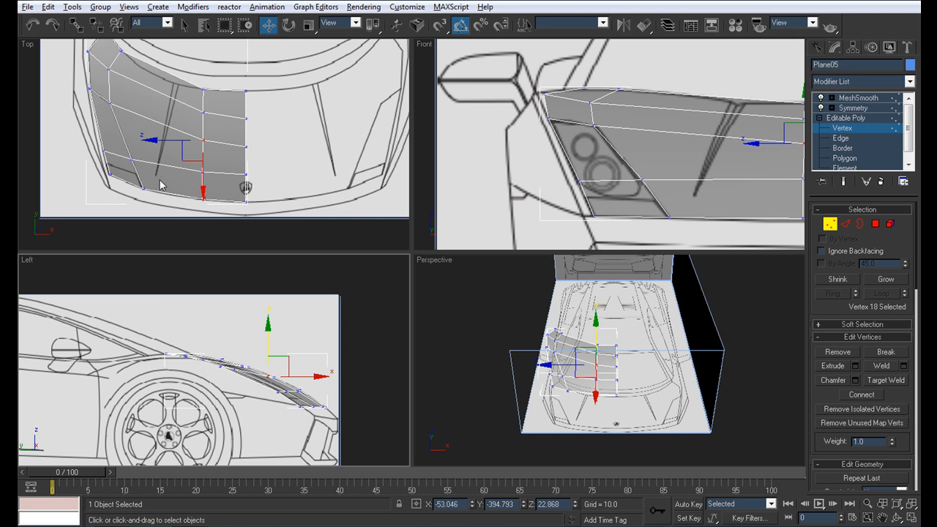
middle_click_drag(142, 123, 155, 123)
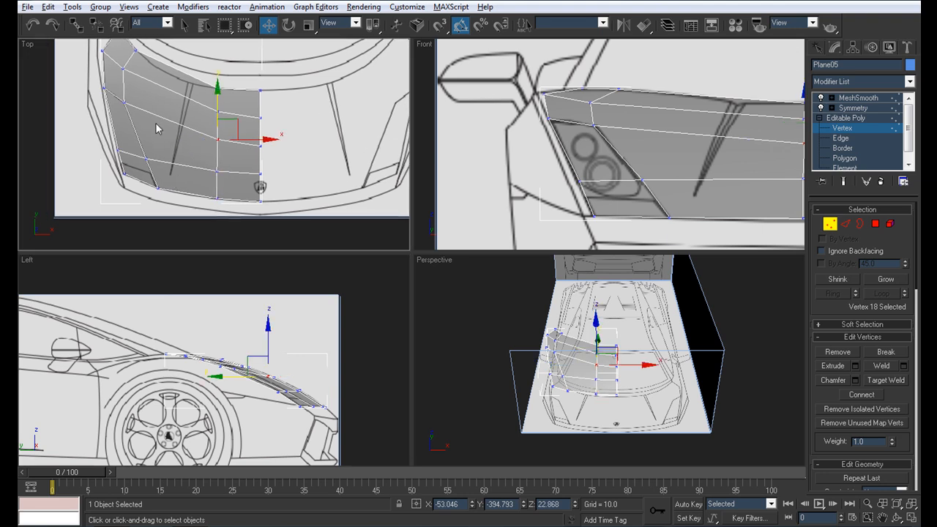
- In the top blueprint, cut a short edge from the hood's front border up to the front tip of the crease
key("alt+w")
middle_click_drag(325, 151, 183, 150)
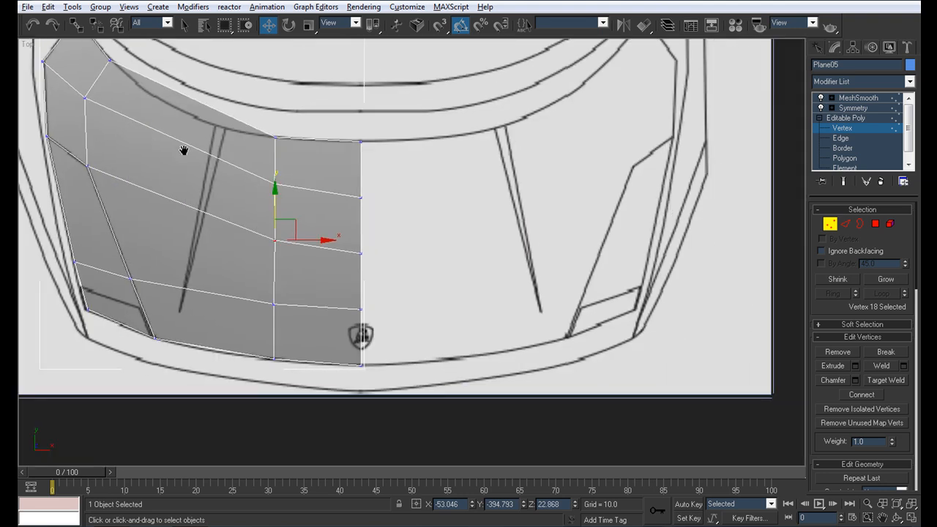
left_click(862, 138)
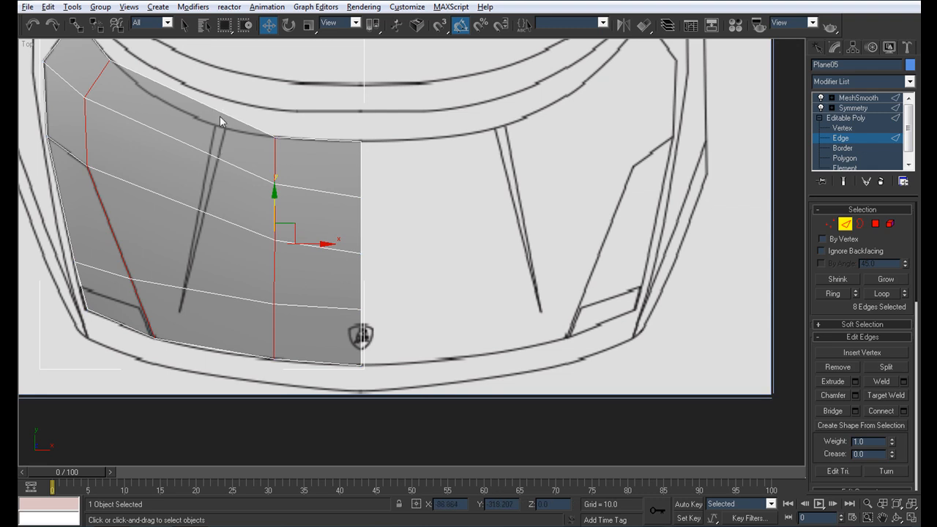
left_click(172, 342)
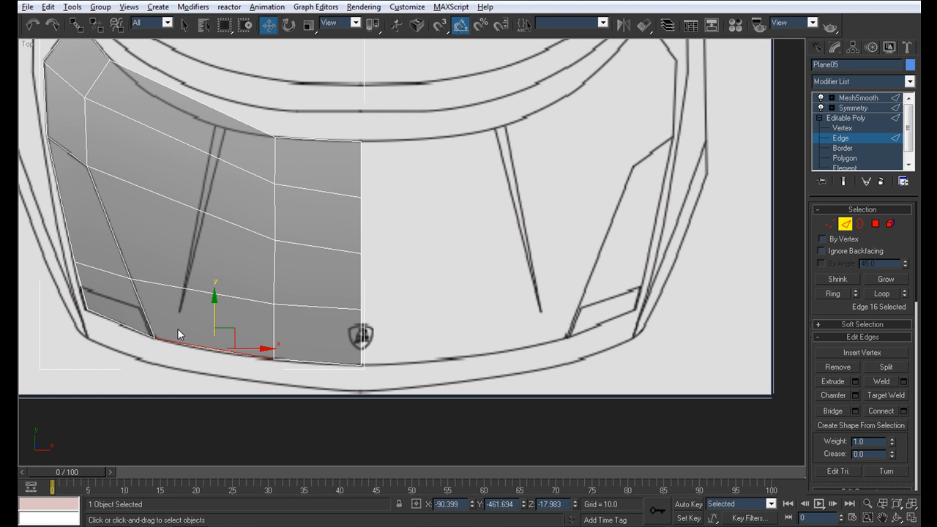
left_click(208, 312)
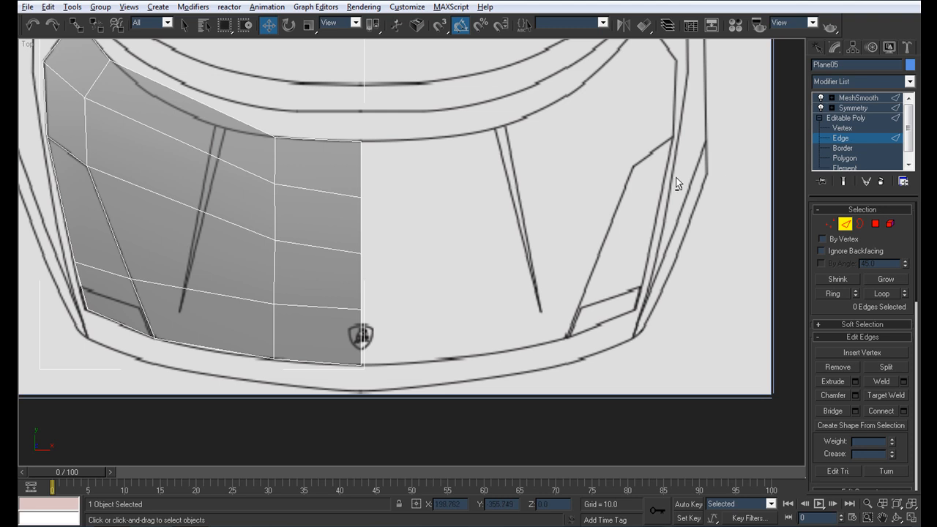
left_click(176, 338)
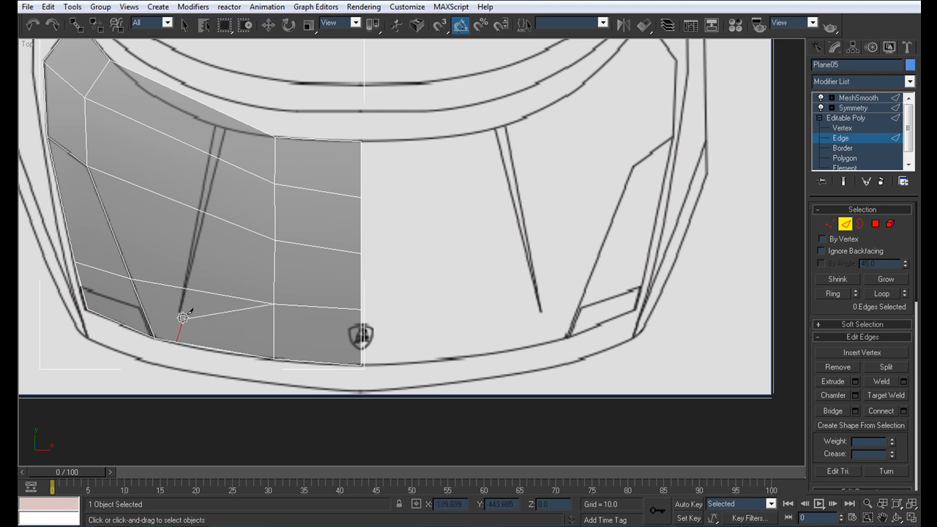
left_click(178, 312)
right_click(236, 341)
right_click(213, 324)
key("1")
key("w")
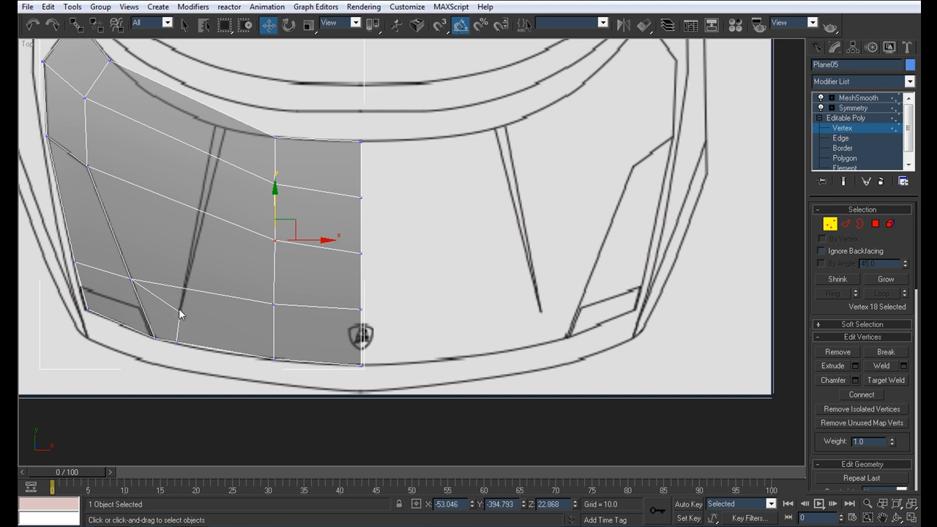
- Cut two edge lines from the crease's front tip to the hood's rear border, following both crease lines of the top blueprint
key("alt+c")
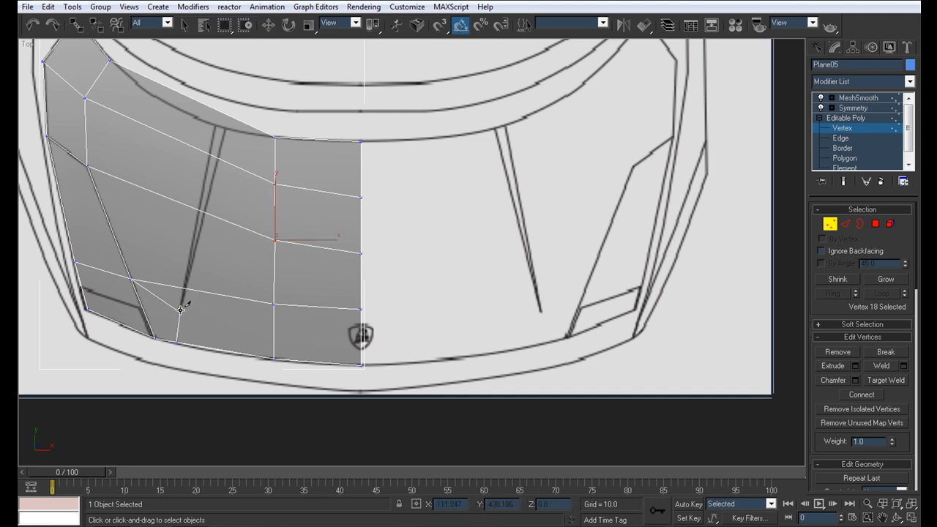
left_click(180, 312)
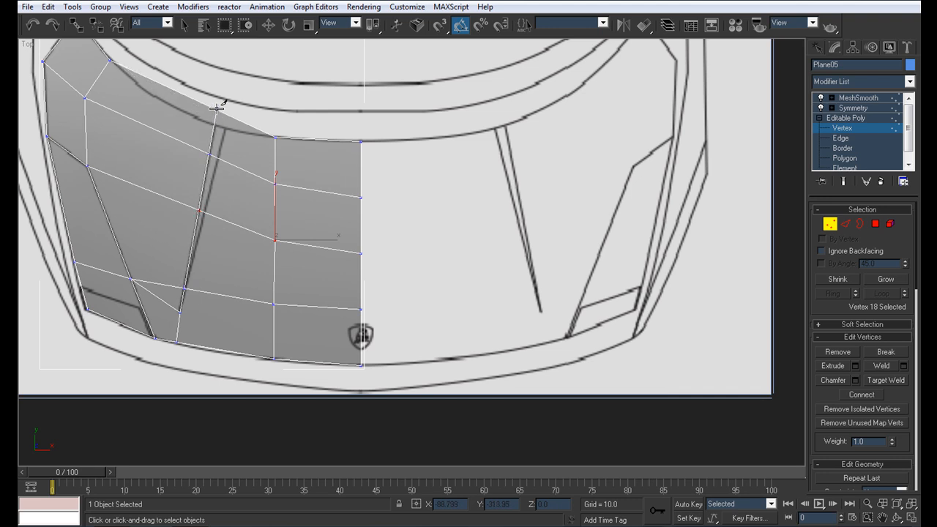
left_click(217, 108)
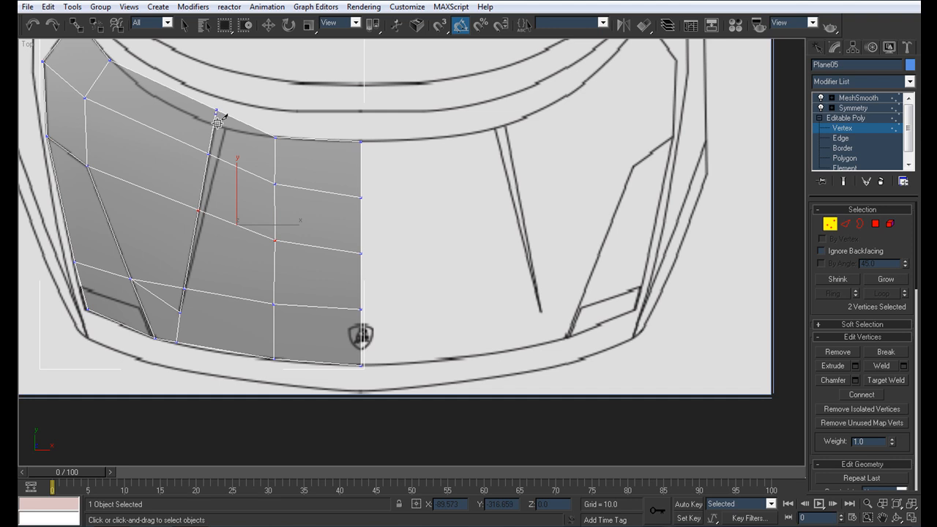
left_click(179, 313)
scroll(272, 244, "up", 5)
left_click(181, 289)
- Remove the stray diagonal edge between the headlight outline and the crease's front tip
left_click(863, 139)
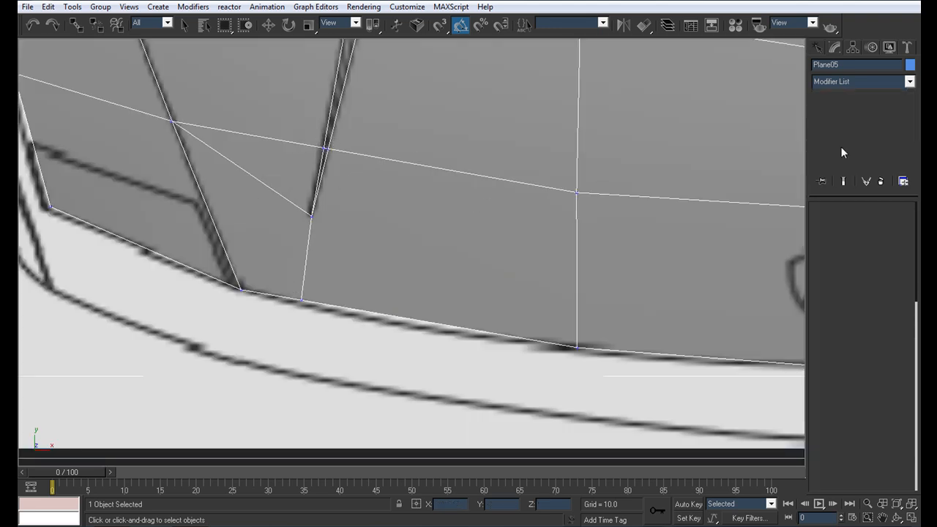
left_click(279, 193)
scroll(258, 170, "down", 3)
middle_click_drag(294, 222, 287, 246)
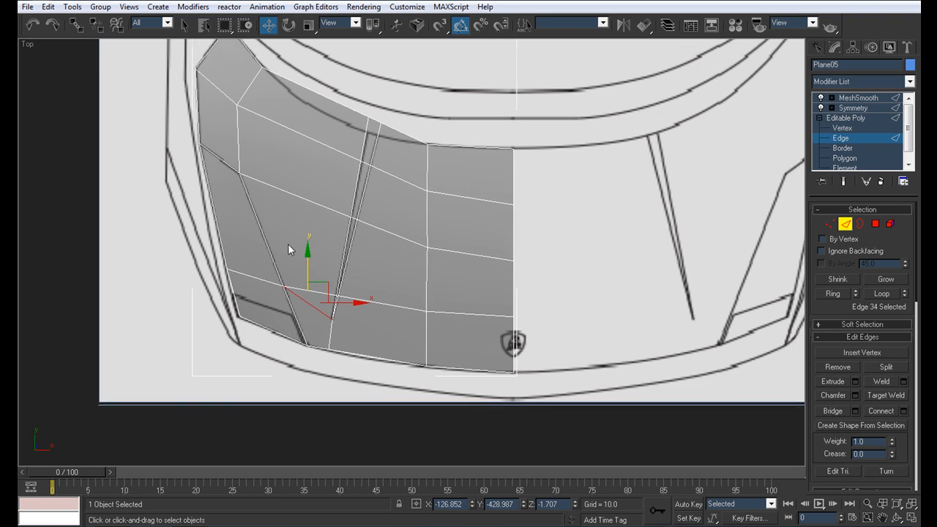
key("BackSpace")
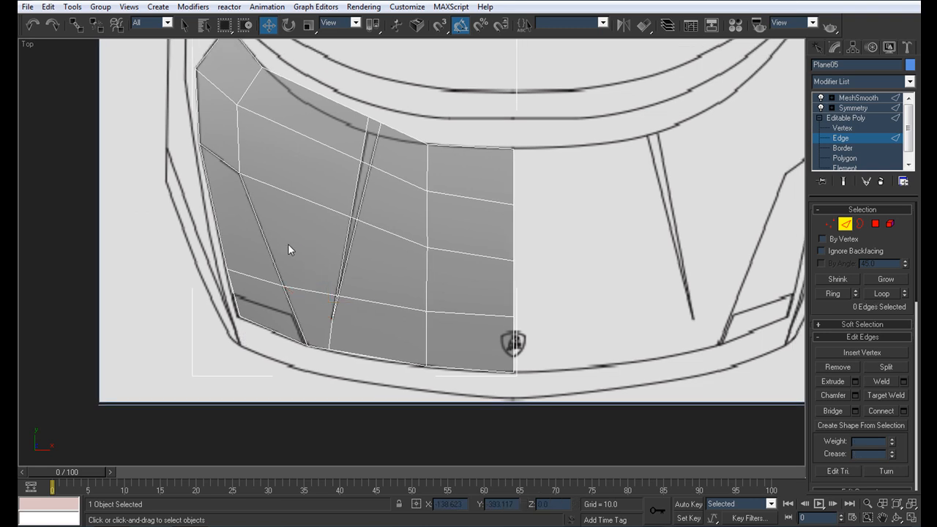
- Move the two rear crease vertices onto the hood's curved rear outline in the top blueprint
middle_click_drag(394, 258, 310, 273)
scroll(378, 280, "up", 3)
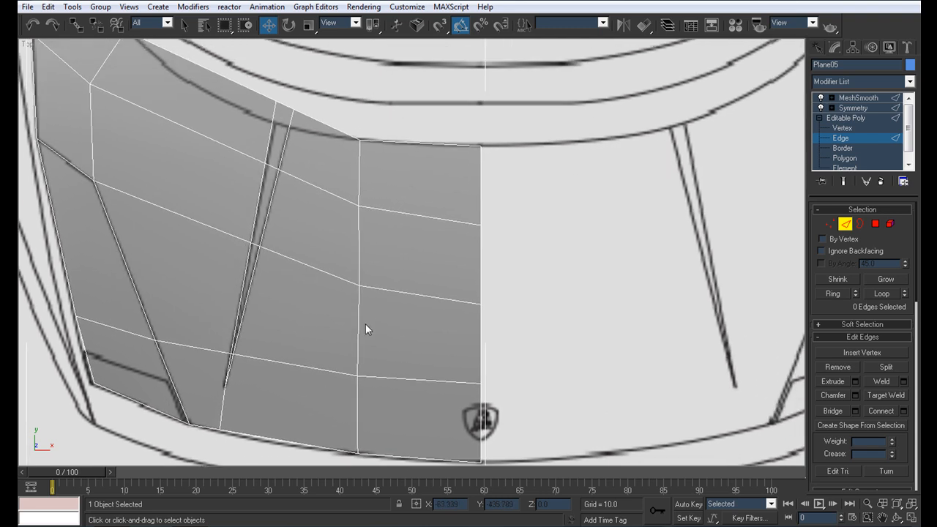
left_click(841, 128)
middle_click_drag(369, 333, 227, 361)
middle_click_drag(282, 368, 240, 378)
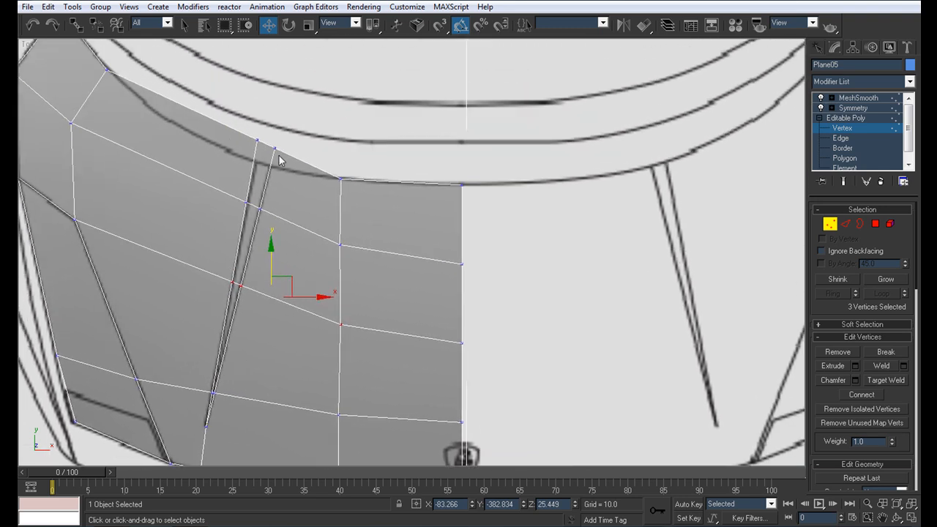
key("q")
left_click_drag(287, 165, 258, 143)
key("w")
left_click(252, 157)
scroll(268, 268, "down", 3)
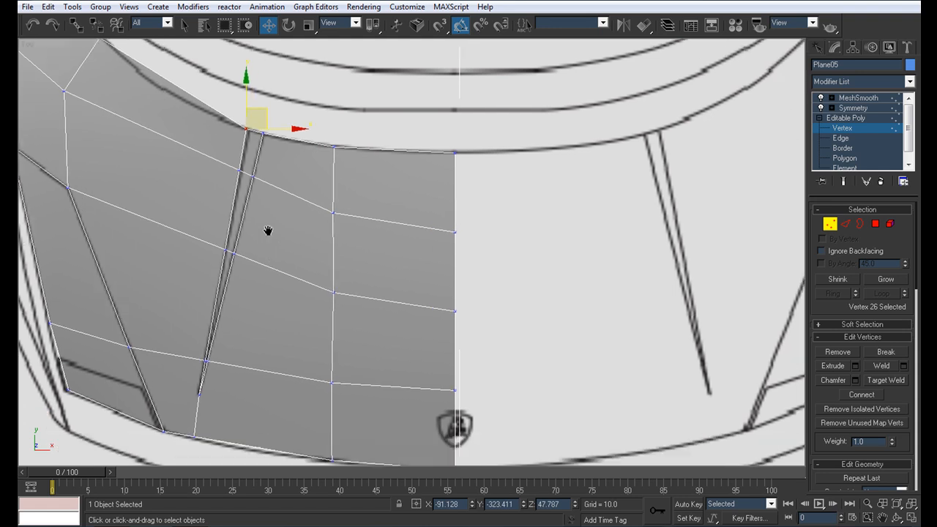
- Cut a new edge row from the hood's outer edge along the headlight's lower line, through the crease tip, to the centreline
scroll(226, 301, "up", 3)
scroll(266, 327, "down", 3)
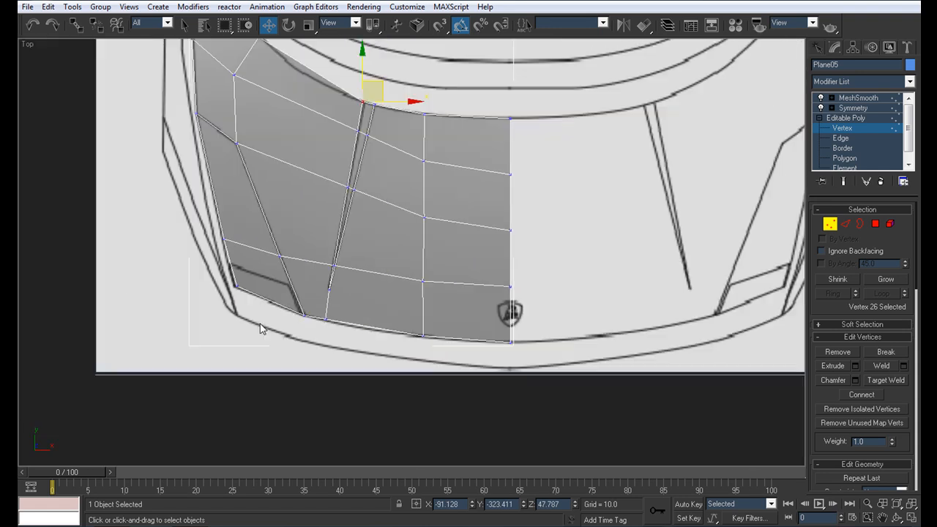
key("q")
left_click(230, 263)
left_click(291, 284)
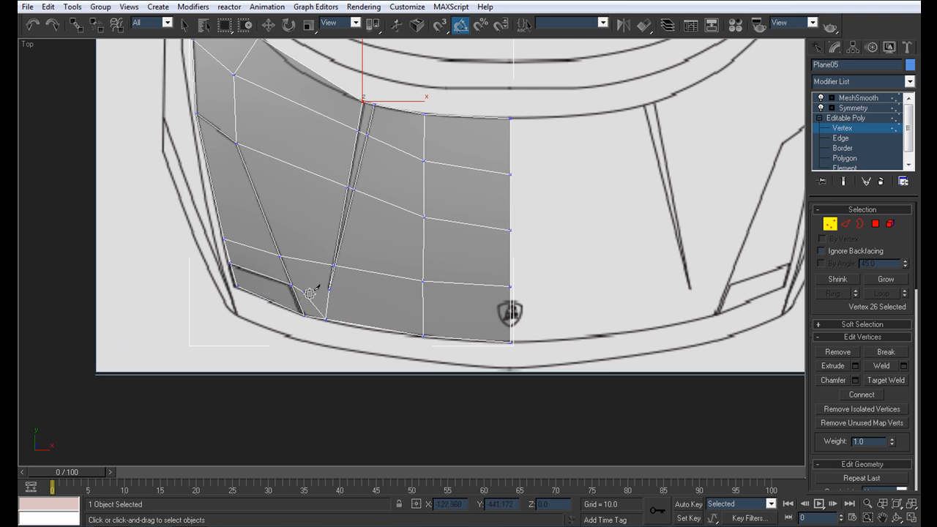
left_click(330, 288)
left_click(423, 302)
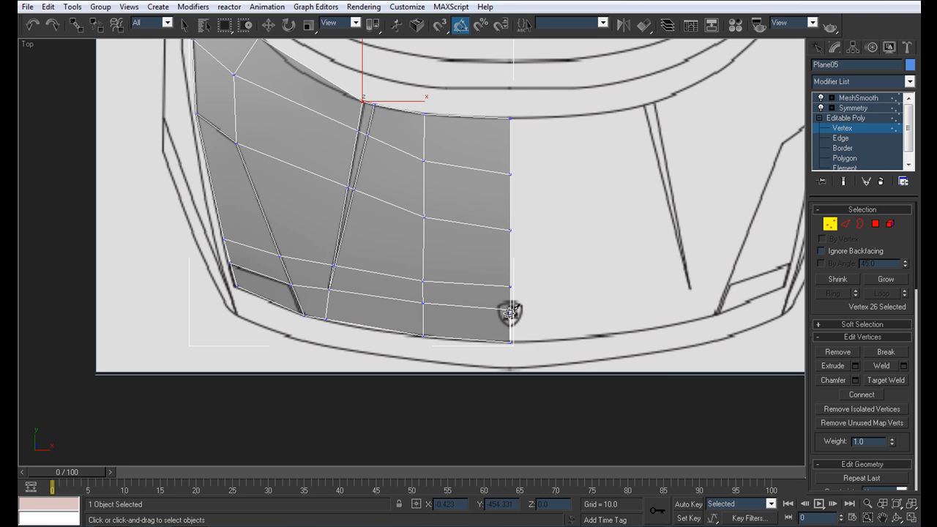
scroll(511, 311, "up", 3)
- Shift the new row's vertices at the crease tip, middle column and centreline slightly toward the hood's front edge
key("q")
left_click(214, 295)
key("w")
left_click_drag(228, 276, 229, 281)
left_click(400, 320)
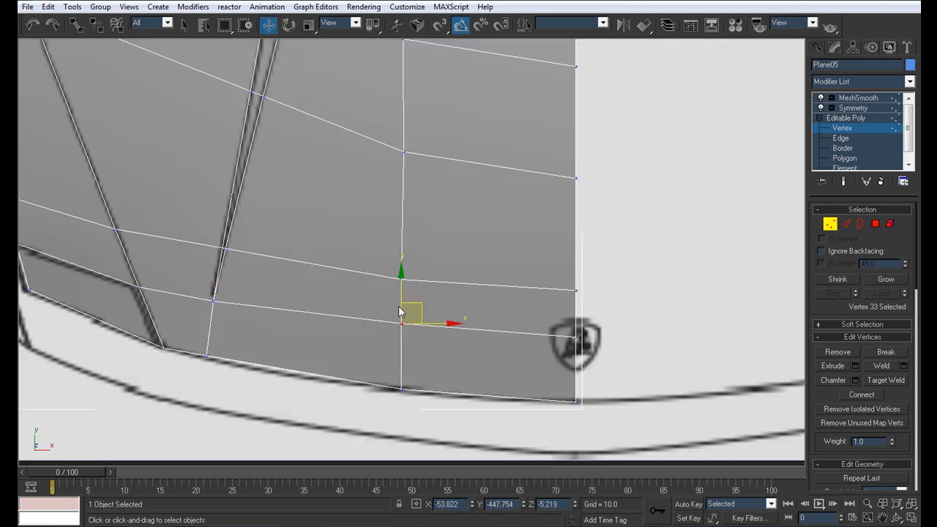
left_click_drag(401, 293, 402, 300)
left_click(576, 336)
left_click_drag(575, 299, 575, 306)
scroll(562, 316, "down", 3)
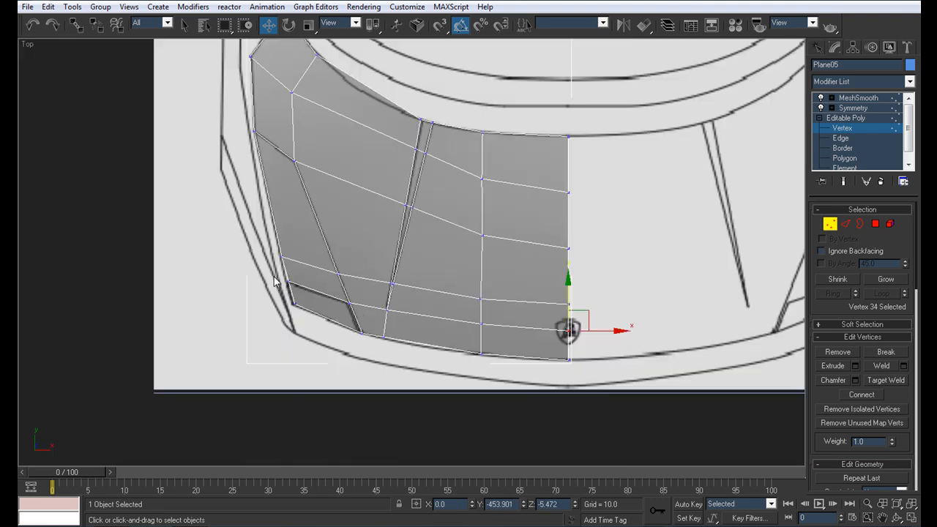
- Examine the new cuts, the crease lines and the hood's rear corner against the top blueprint
middle_click_drag(474, 226, 424, 234)
scroll(429, 247, "up", 2)
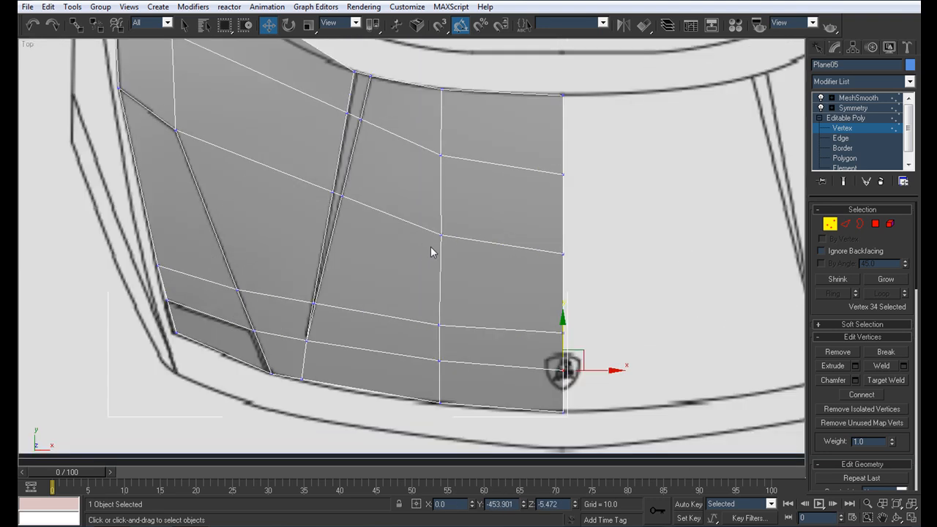
scroll(396, 344, "down", 3)
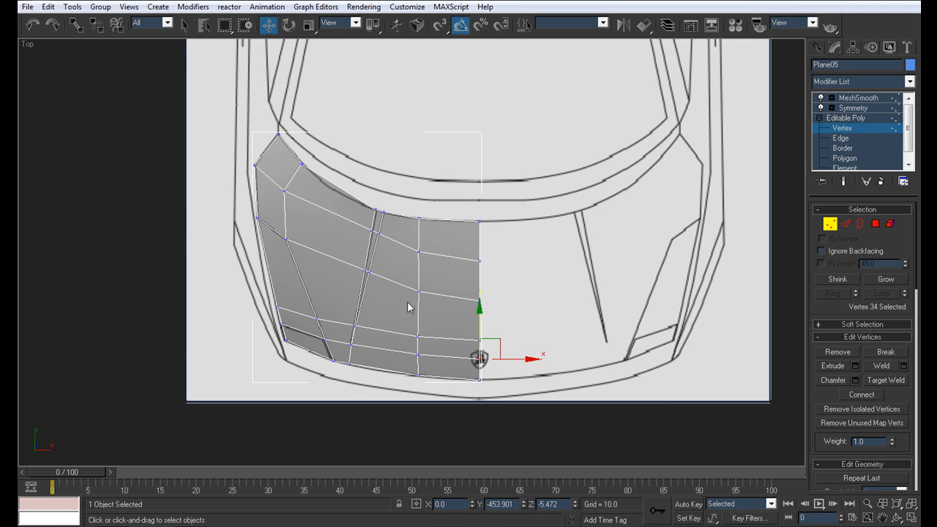
scroll(347, 225, "up", 5)
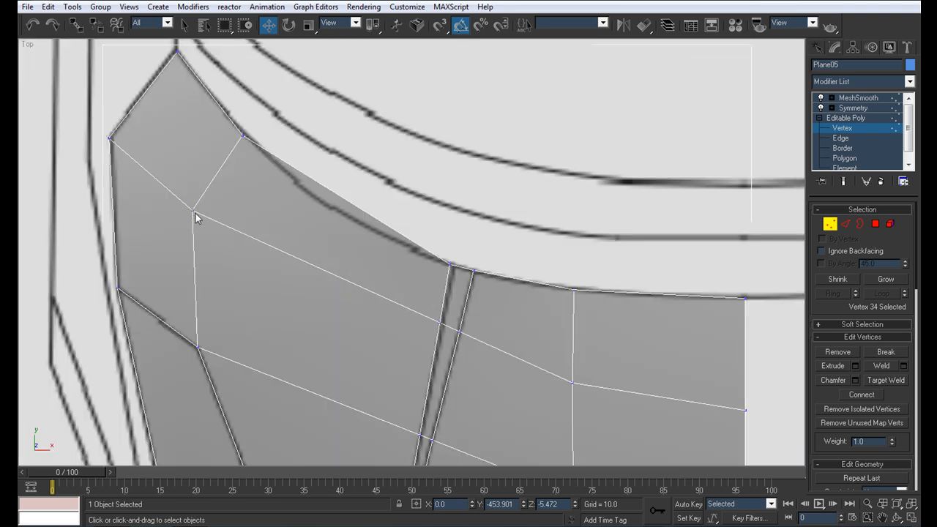
scroll(372, 241, "down", 5)
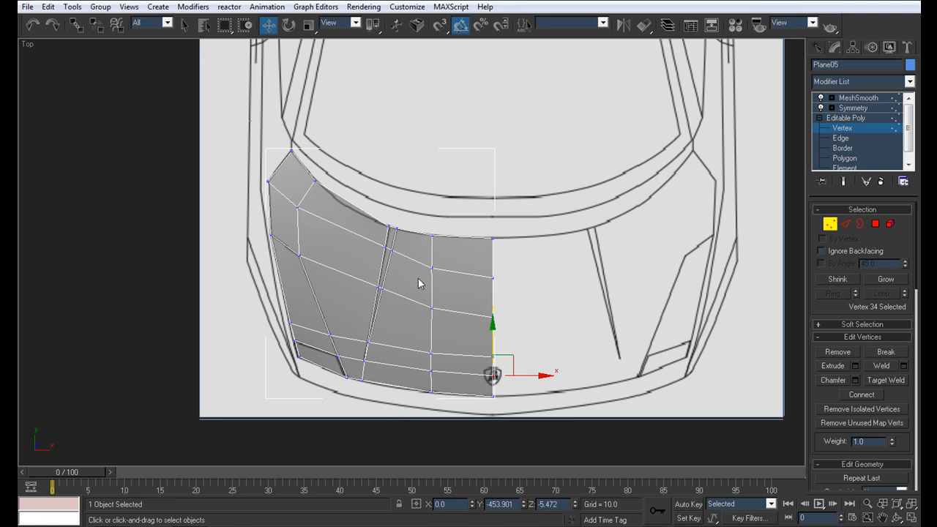
scroll(424, 270, "up", 4)
scroll(420, 251, "down", 4)
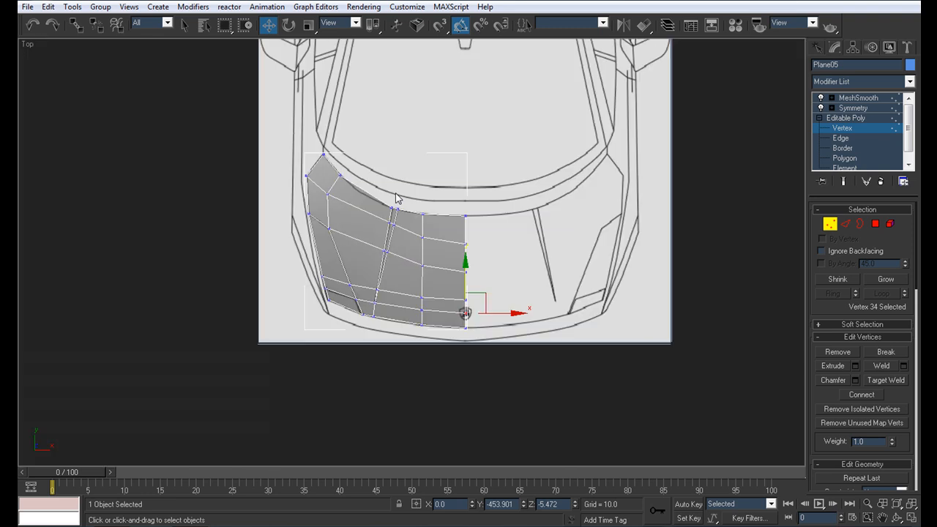
scroll(468, 272, "up", 5)
scroll(348, 235, "down", 5)
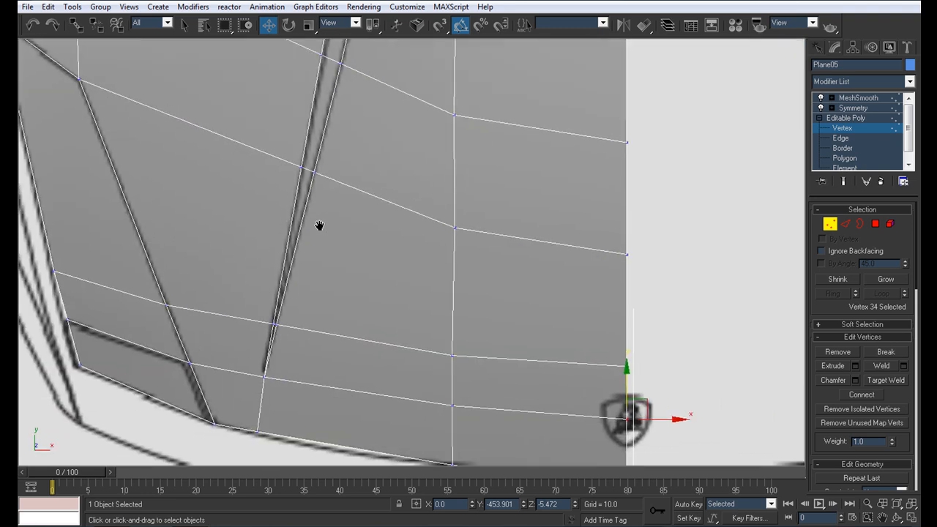
- Show the hood's mirrored MeshSmooth result in an enlarged, orbited perspective view and toggle its edge display
key("alt+w")
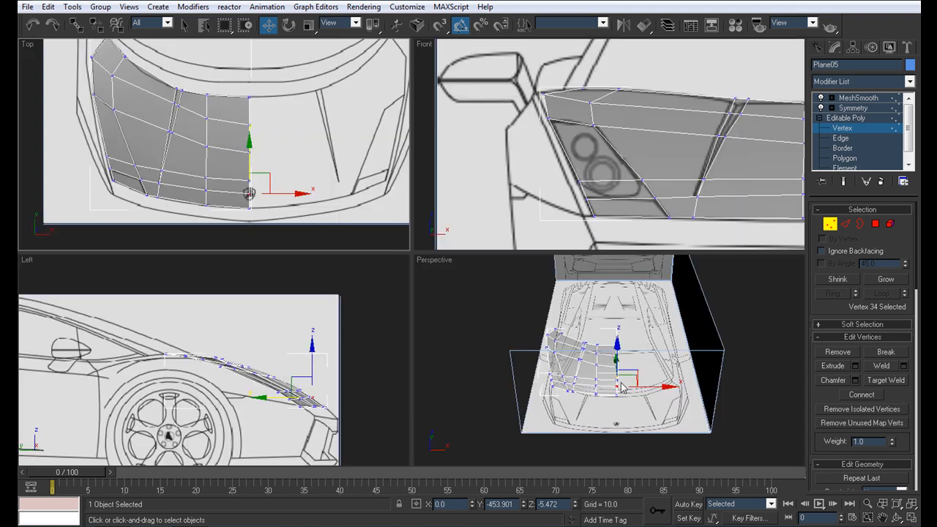
right_click(642, 396)
key("alt+w")
middle_click_drag(355, 327, 369, 341, "alt")
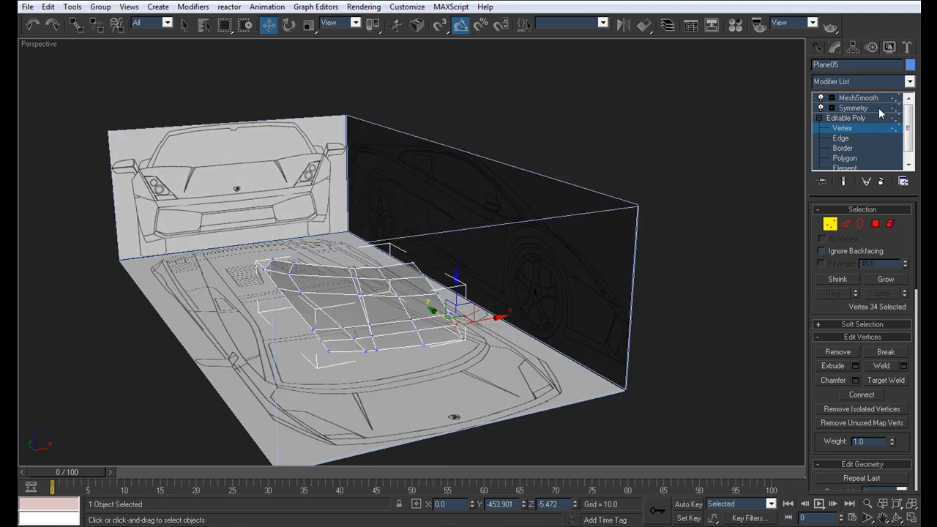
left_click(866, 100)
key("F4")
key("F4")
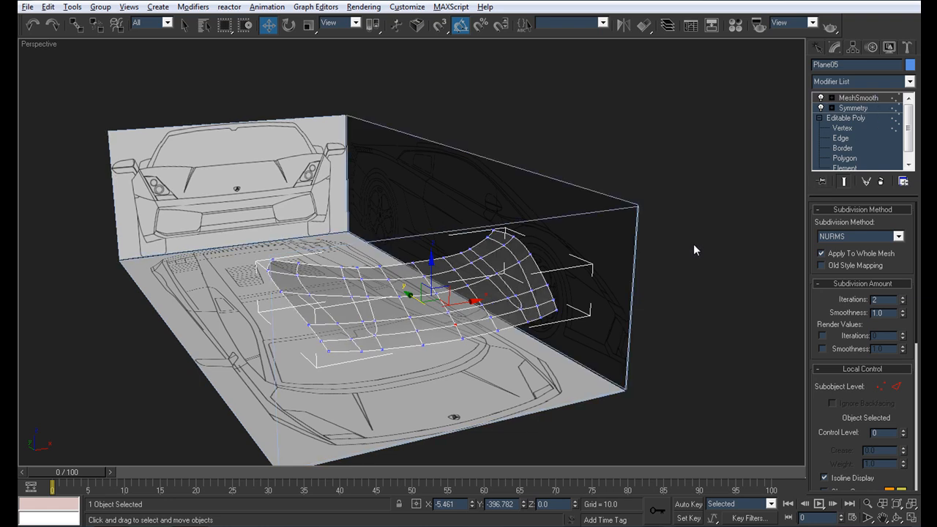
- Make the hood opaque and inspect its smoothed surface from several angles with the edges hidden and shown
key("alt+x")
mouse_move(612, 328)
middle_mouse_down("alt")
mouse_move(438, 283)
mouse_move(617, 334)
mouse_move(627, 324)
middle_mouse_up("alt")
left_click(709, 315)
middle_click_drag(709, 315, 284, 350, "alt")
left_click(489, 300)
key("F4")
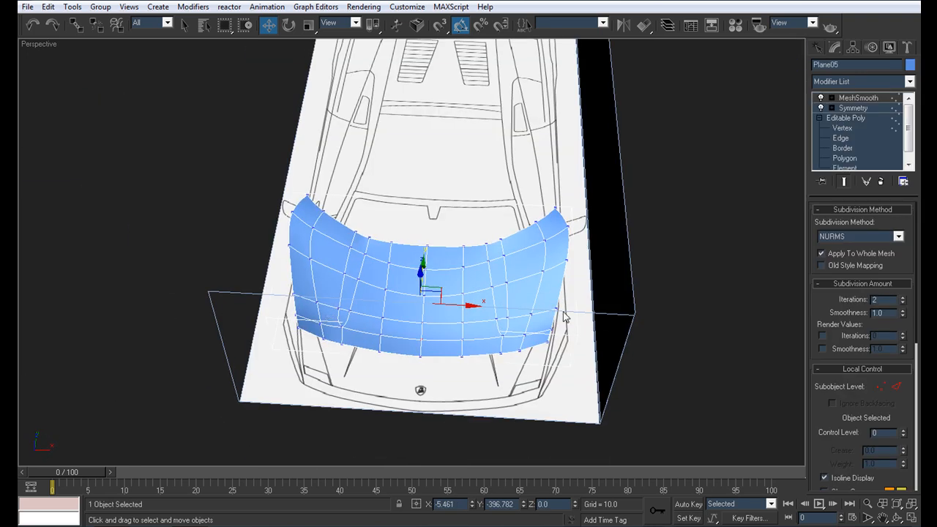
- Return to the hood's vertex level, make the mesh see-through and bring up the crease closely in the front blueprint
key("alt+w")
middle_click(278, 157)
key("alt+w")
middle_click_drag(313, 137, 296, 169)
left_click(843, 128)
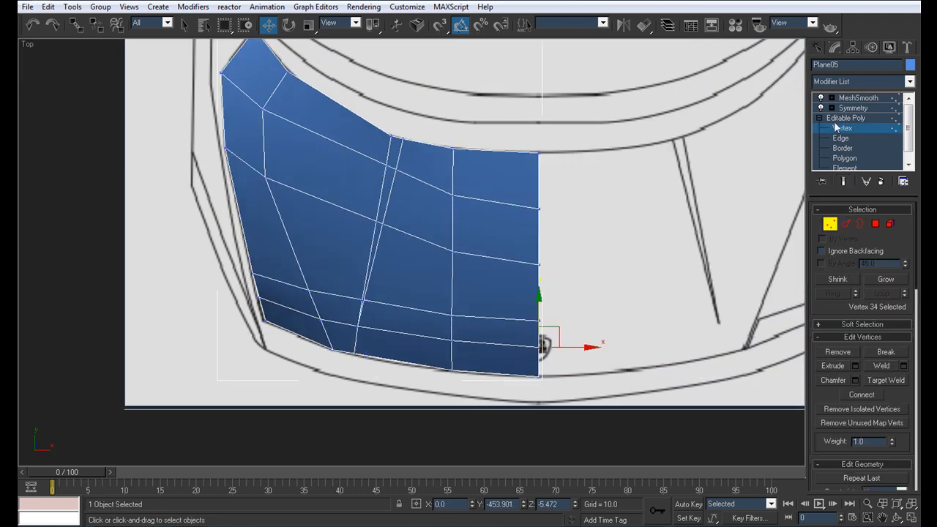
middle_click_drag(398, 282, 383, 281)
key("alt+w")
middle_click_drag(779, 150, 610, 170)
key("alt+x")
scroll(609, 180, "up", 1)
middle_click_drag(613, 202, 627, 184)
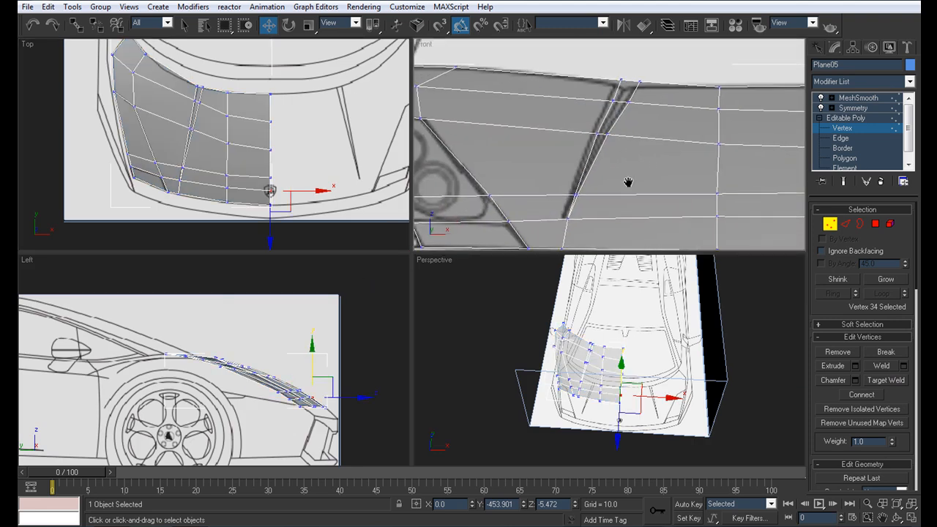
- Align the crease's vertex pairs in the front, middle and rear rows with the crease in the front blueprint
scroll(628, 176, "down", 1)
scroll(624, 165, "up", 2)
left_click_drag(564, 226, 599, 193)
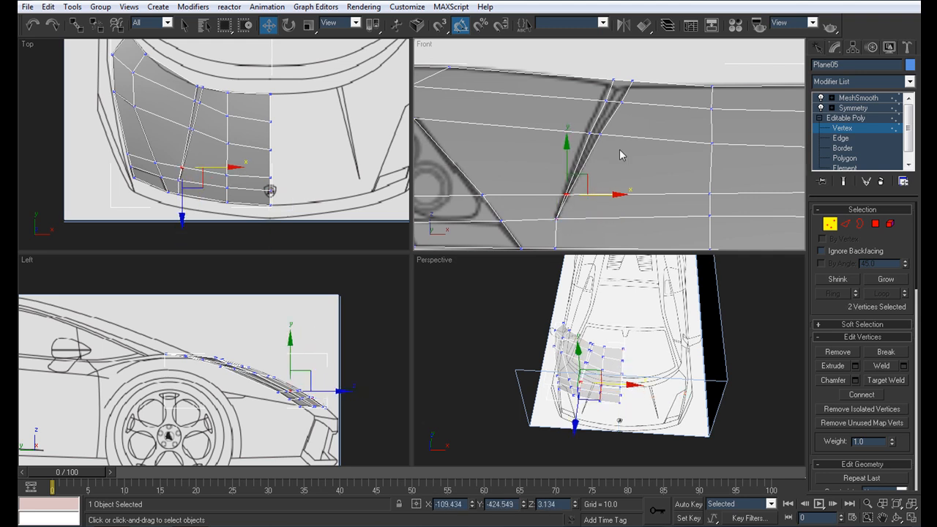
left_click_drag(574, 123, 624, 134)
left_click_drag(594, 96, 646, 105)
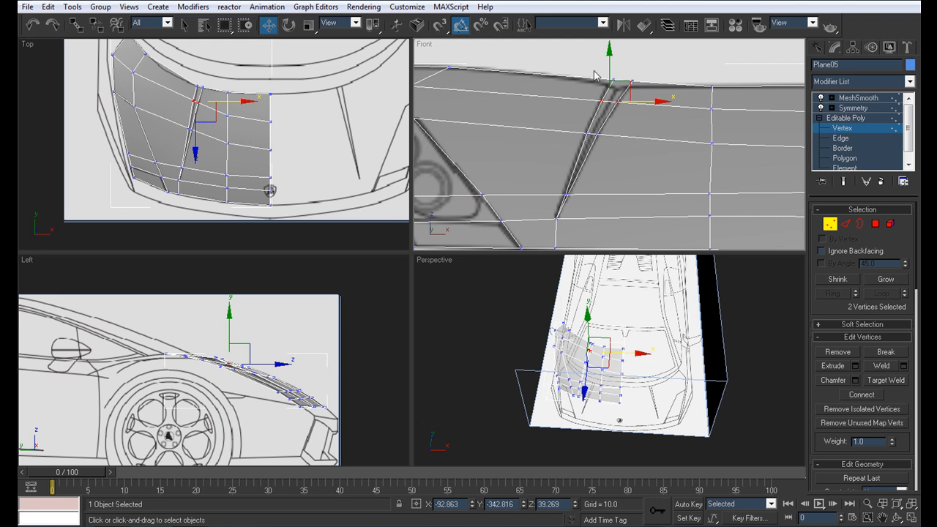
- Shift the crease's two vertices on the hood's rear edge onto the crease ends in the front blueprint
left_click(629, 79)
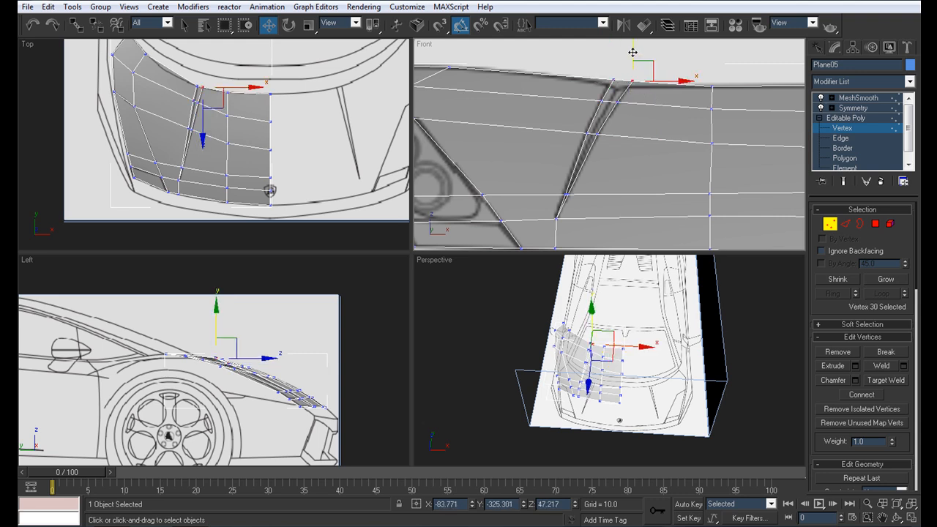
left_click_drag(675, 87, 666, 87)
left_click(613, 79)
left_click_drag(614, 48, 613, 51)
left_click_drag(655, 83, 653, 82)
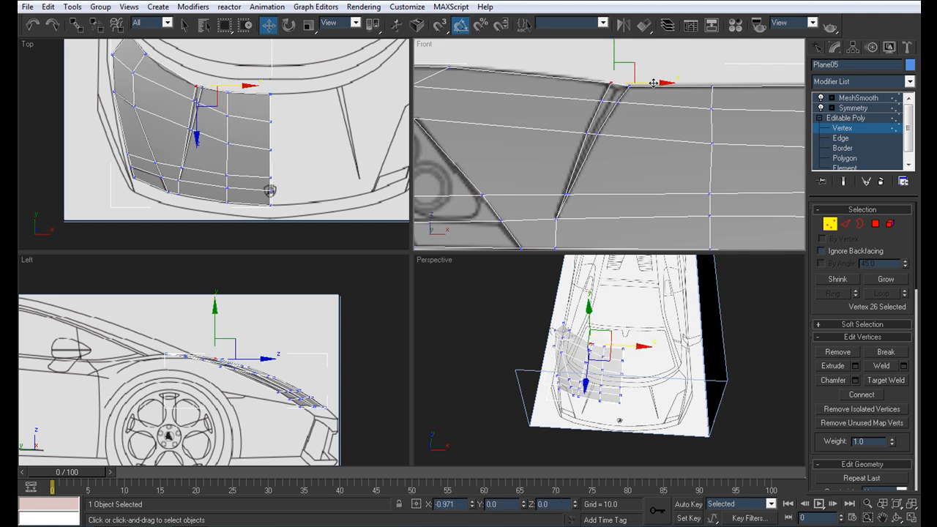
- Nudge the two crease vertices just ahead of the front tip sideways onto the front blueprint's crease lines
left_click(567, 194)
scroll(573, 195, "up", 3)
left_click_drag(524, 205, 521, 205)
left_click(493, 202)
middle_click_drag(547, 176, 565, 151)
scroll(585, 186, "down", 3)
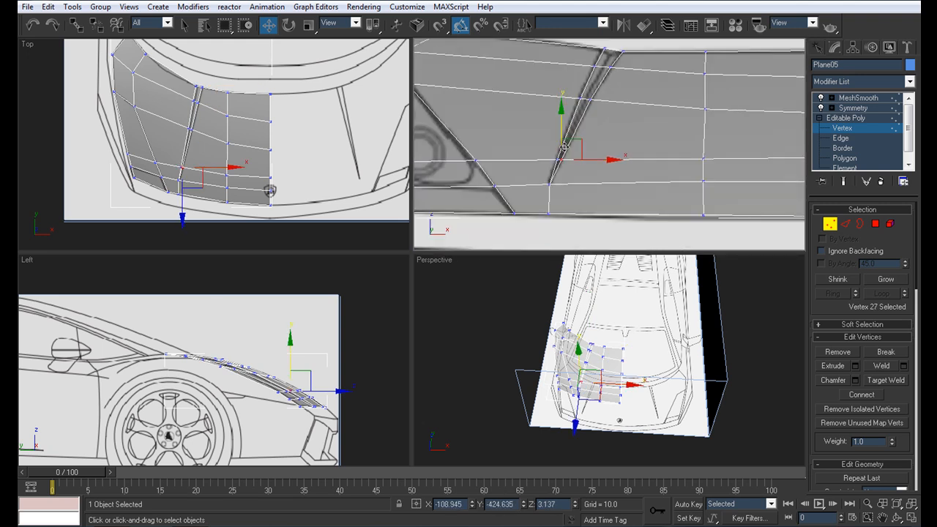
left_click_drag(594, 160, 596, 159)
middle_click_drag(593, 162, 585, 180)
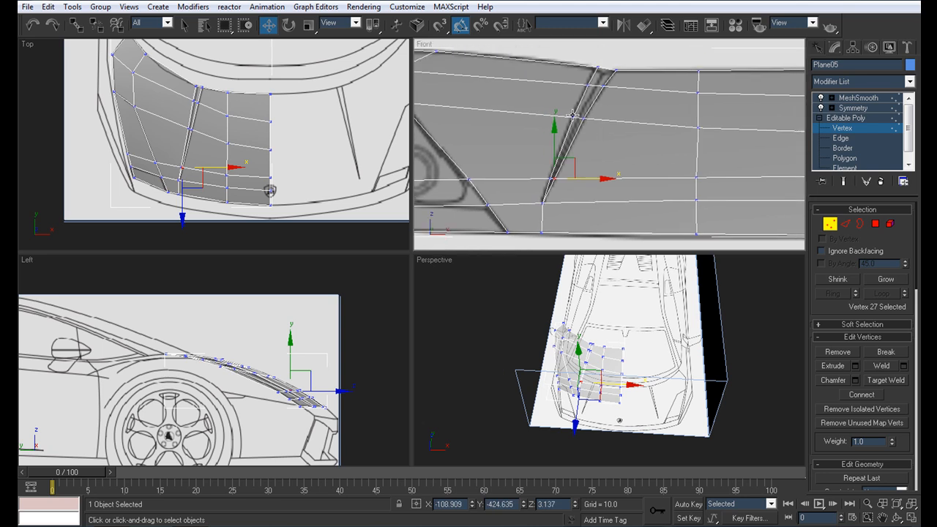
- Check the crease's middle vertex and front tip vertex against the front blueprint
left_click(572, 115)
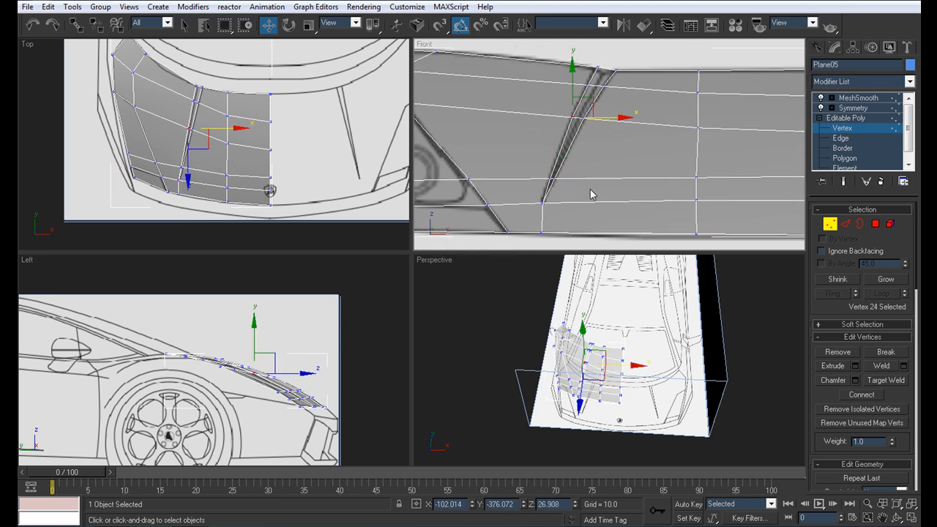
left_click(542, 203)
middle_click_drag(576, 178, 568, 183)
scroll(569, 184, "down", 3)
middle_click_drag(623, 122, 616, 128)
scroll(613, 127, "up", 4)
middle_click_drag(592, 95, 588, 110)
scroll(586, 114, "down", 4)
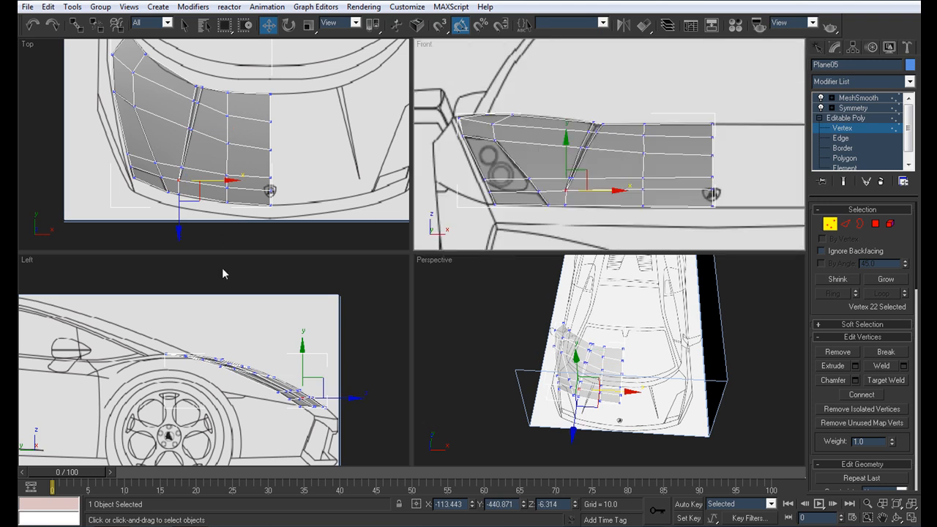
- Move the crease's front tip vertex slightly sideways to meet the tip of the crease in the top blueprint
scroll(235, 167, "up", 5)
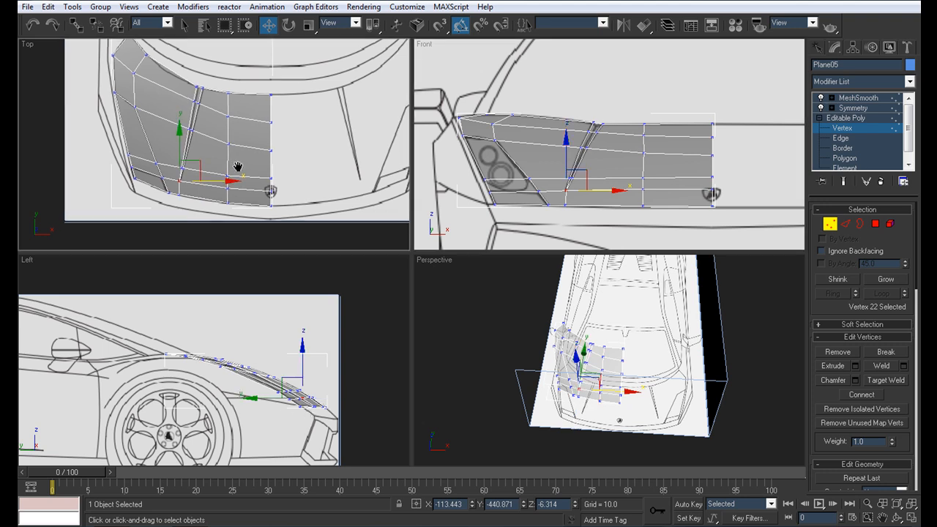
scroll(220, 172, "down", 4)
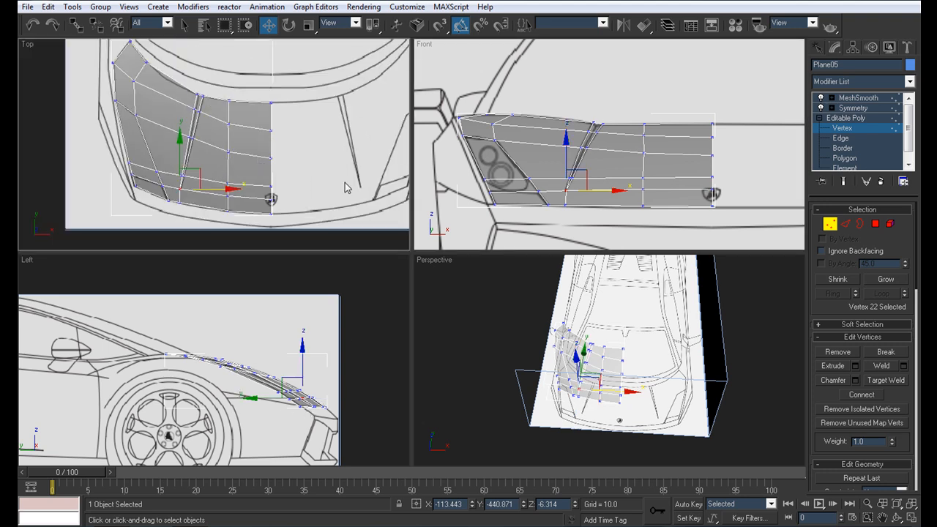
scroll(230, 146, "up", 4)
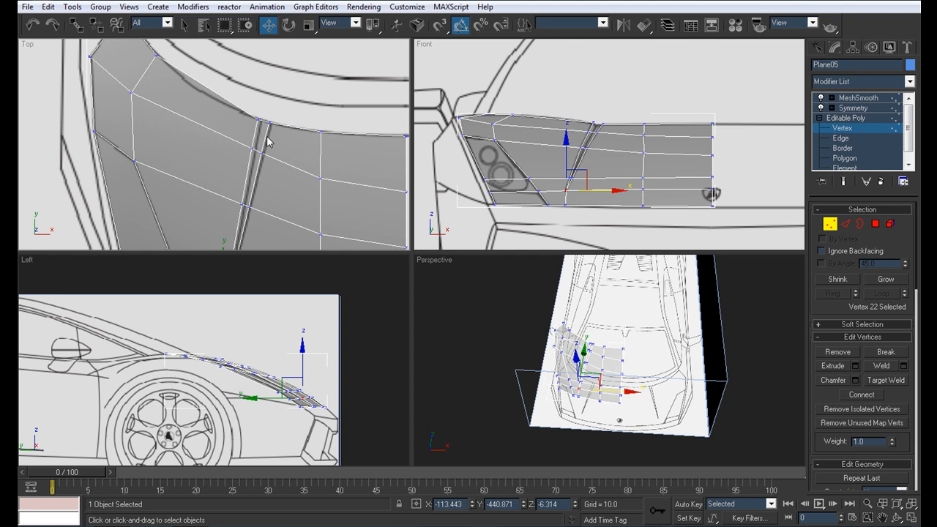
scroll(575, 150, "up", 4)
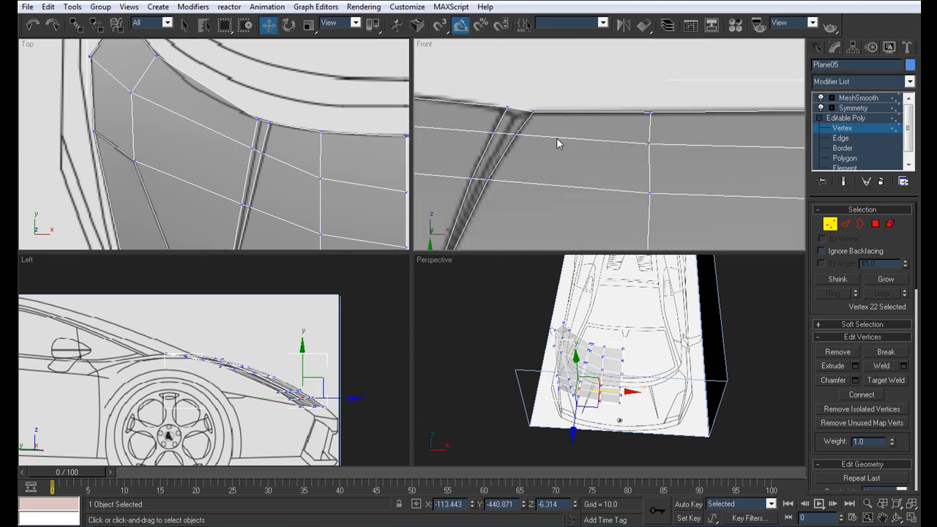
scroll(299, 227, "down", 4)
scroll(220, 175, "up", 3)
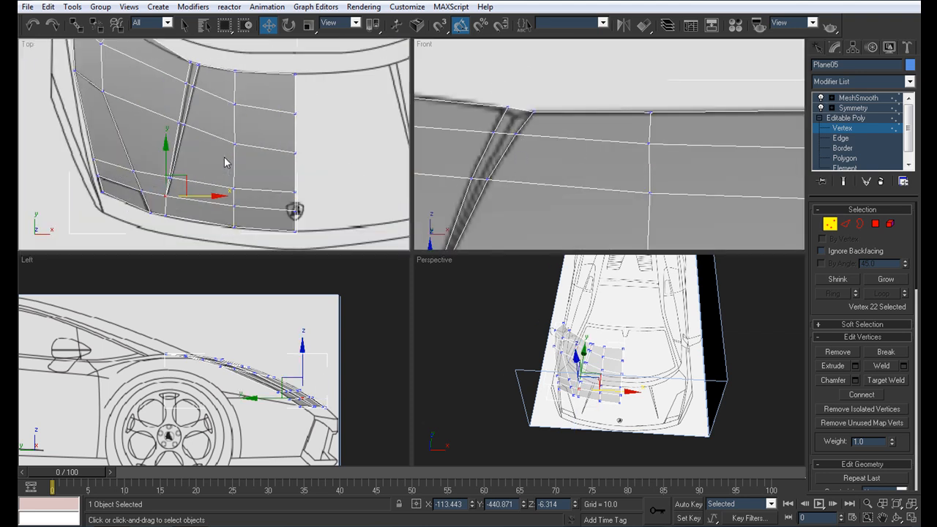
scroll(213, 155, "up", 3)
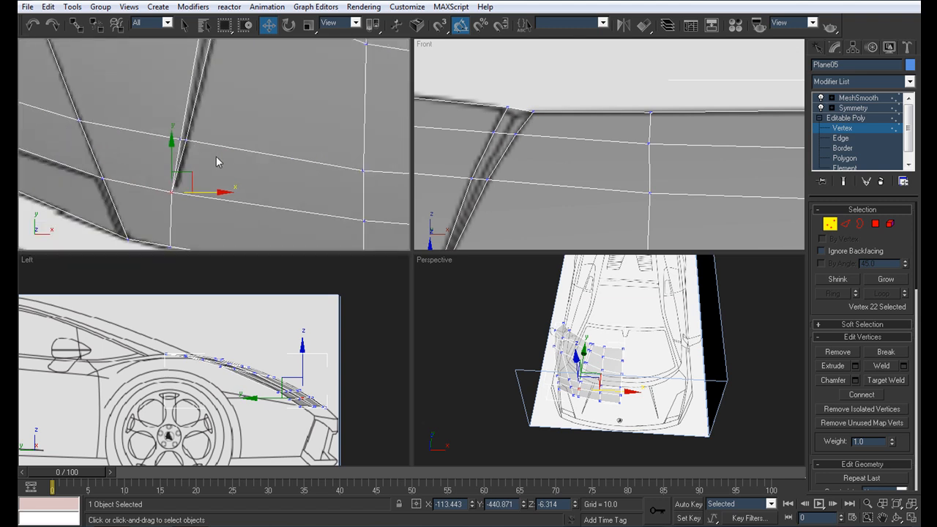
left_click_drag(213, 193, 215, 193)
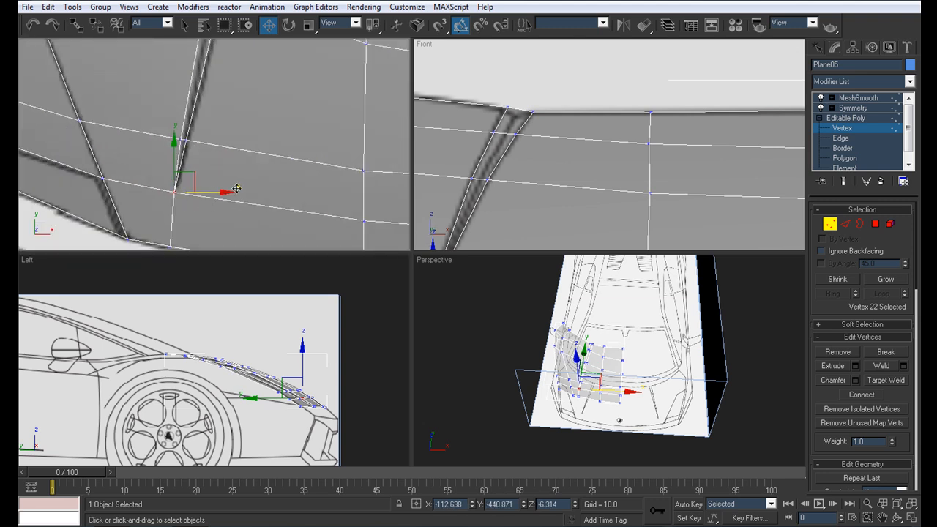
scroll(214, 192, "down", 4)
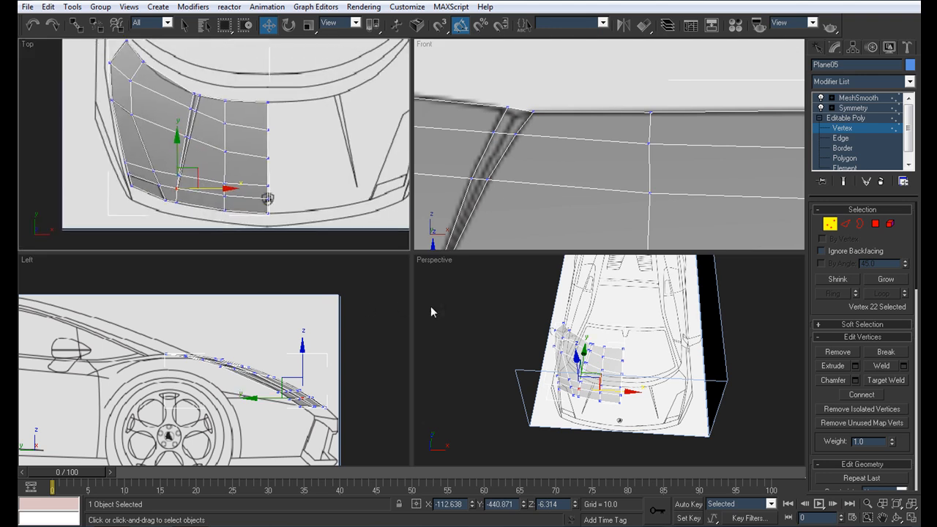
- Show the hood opaque in an enlarged, orbited perspective view and switch to its polygon level
middle_click_drag(636, 337, 590, 349)
key("alt+w")
key("alt+x")
middle_click_drag(338, 305, 376, 328, "alt")
scroll(404, 268, "up", 3)
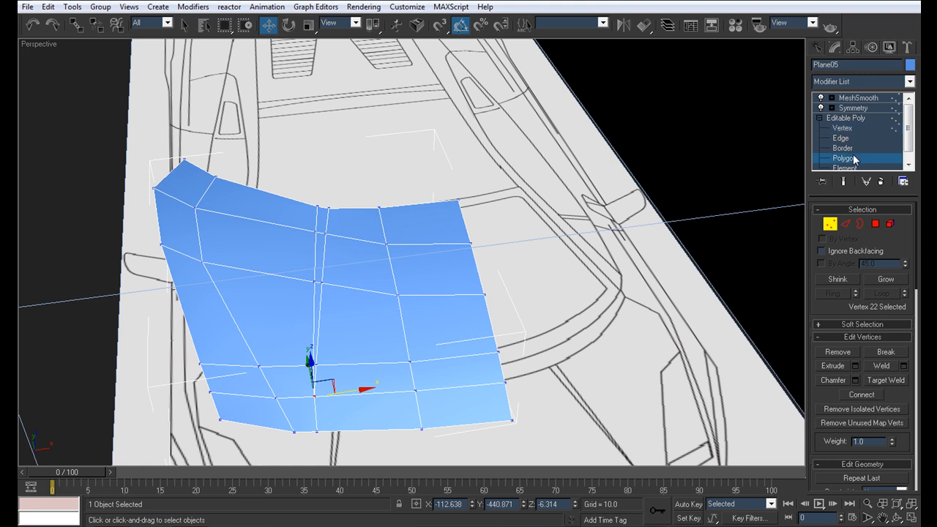
left_click(849, 158)
- Save the scene with Save As as a 3ds Max file in the Lamborghini Gallardo folder
left_click(27, 7)
left_click(57, 124)
left_click(94, 361)
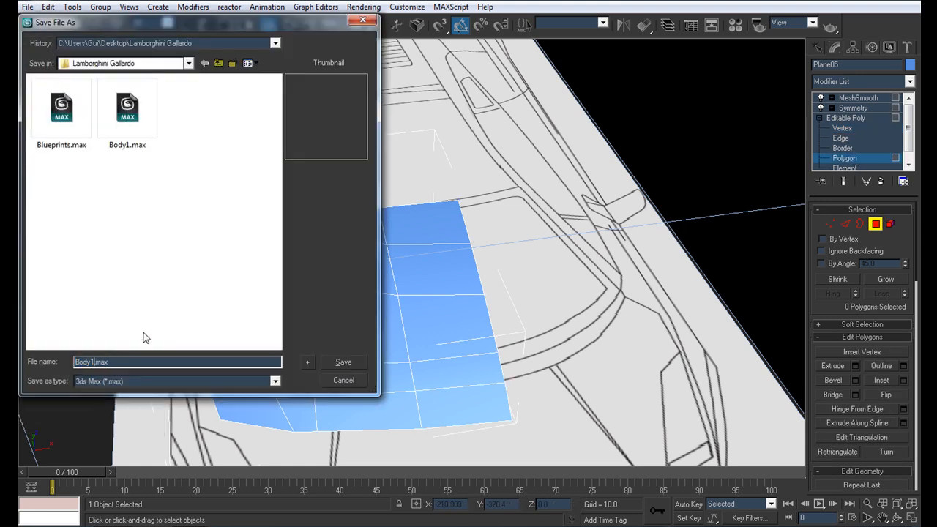
key("Return")
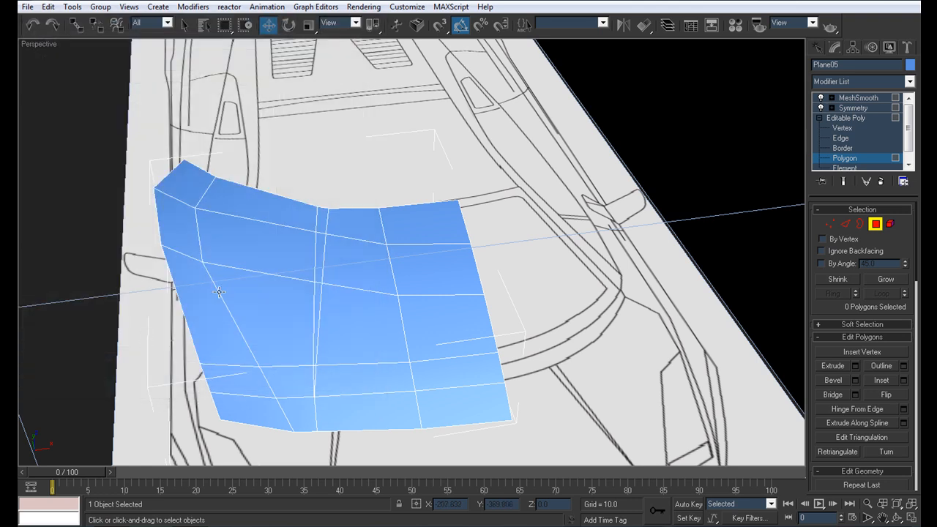
- Inspect the hood's crease from another perspective angle and bring up the hood in an enlarged top view
middle_click_drag(376, 303, 458, 302)
scroll(446, 322, "up", 5)
scroll(405, 330, "down", 3)
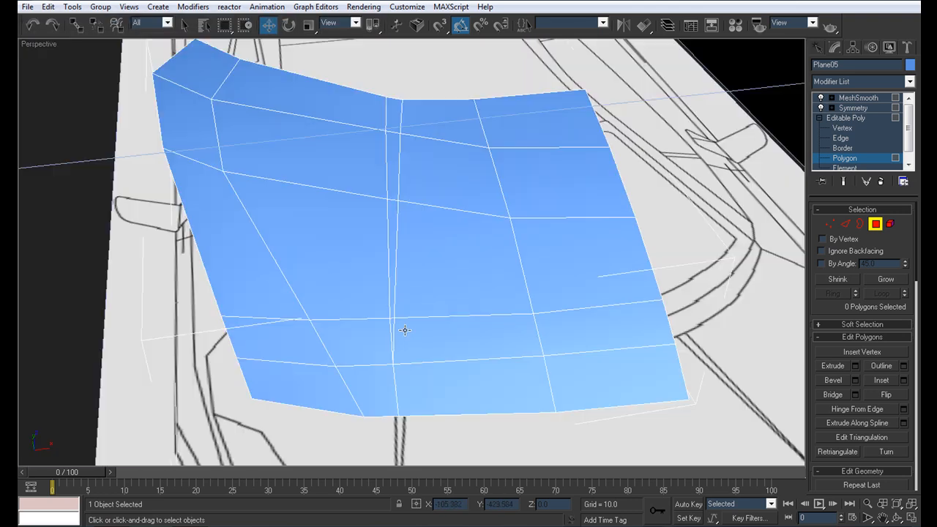
middle_click_drag(411, 335, 391, 324, "alt")
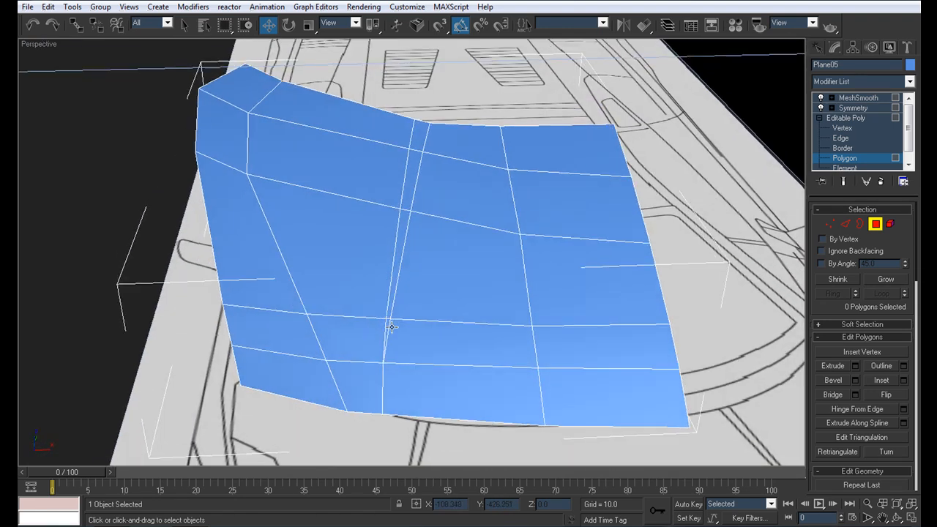
key("alt+w")
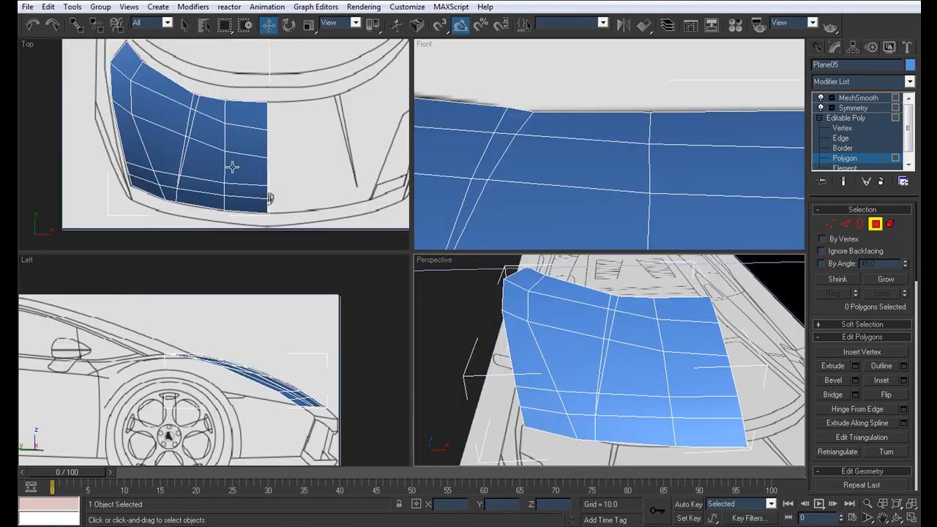
scroll(212, 161, "up", 4)
key("alt+w")
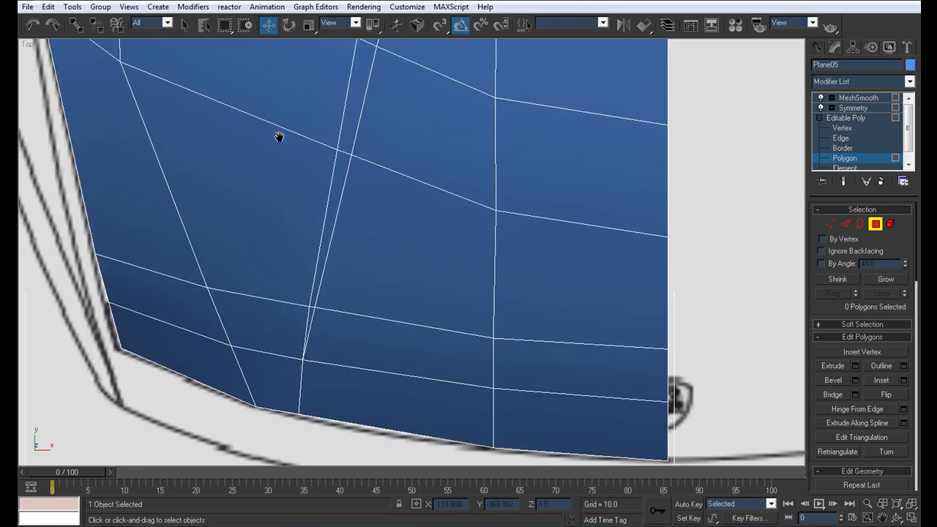
- Connect the ring of short edges across the crease with 1 segment, adding a centre line along it
middle_click_drag(276, 120, 248, 221)
key("2")
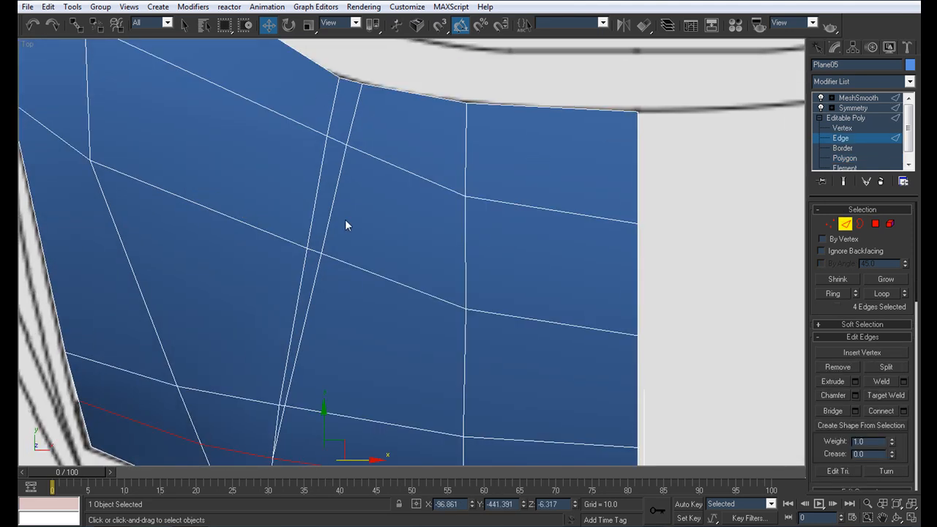
left_click(315, 248)
left_click(828, 294)
mouse_move(365, 385)
middle_mouse_down()
mouse_move(374, 333)
mouse_move(357, 385)
middle_mouse_up()
scroll(357, 385, "down", 2)
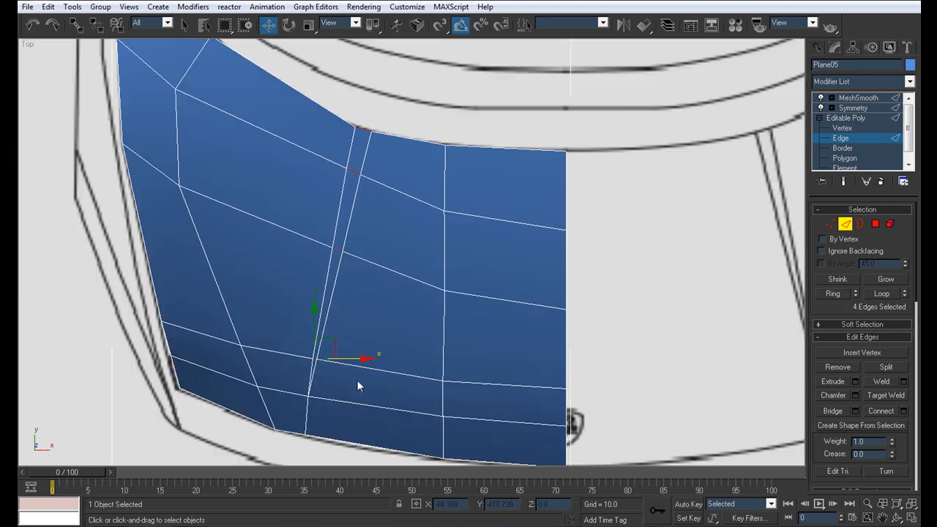
left_click(905, 411)
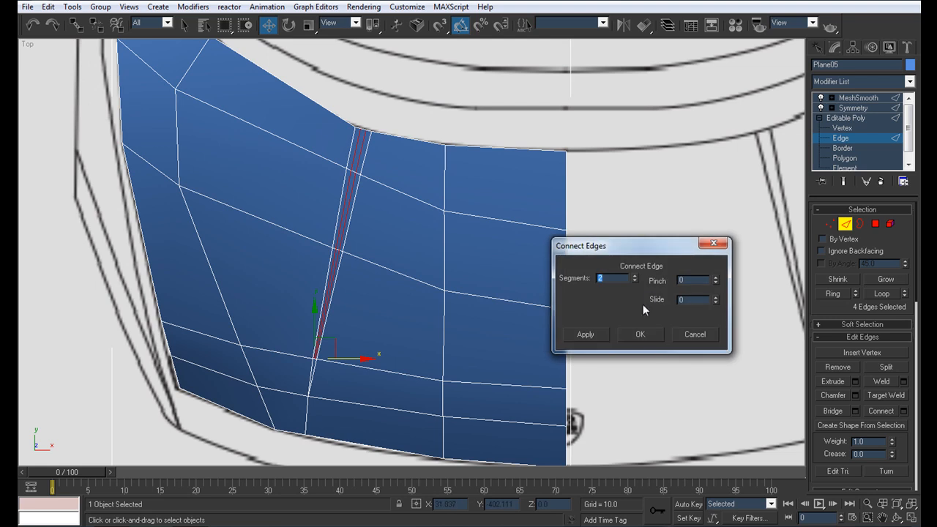
left_click(635, 281)
left_click(640, 334)
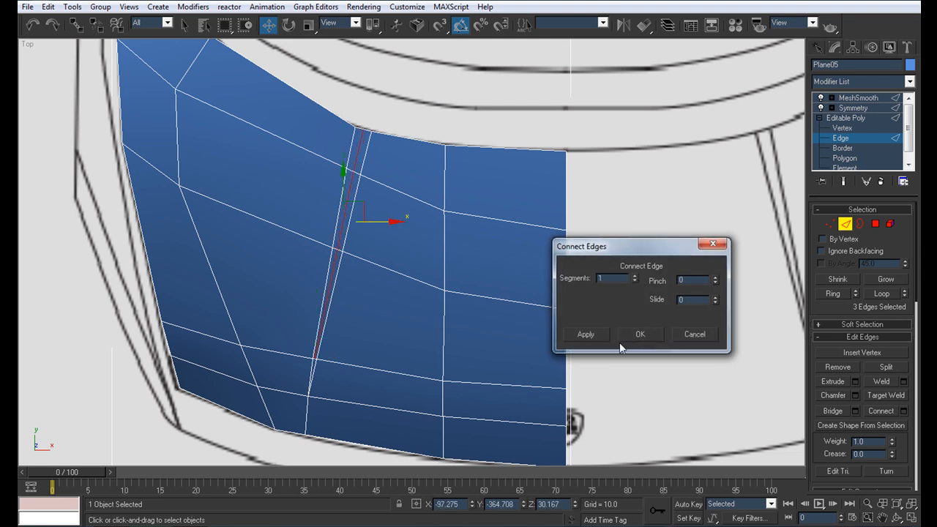
- Try to cut an edge from the front end of the crease's new centre line to its tip vertex
scroll(443, 278, "up", 8)
middle_click_drag(403, 310, 435, 259)
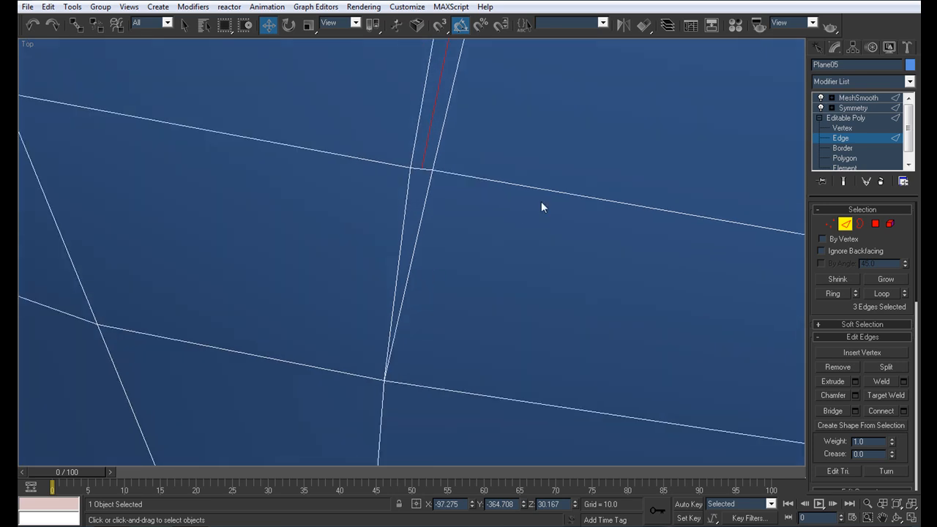
left_click(841, 129)
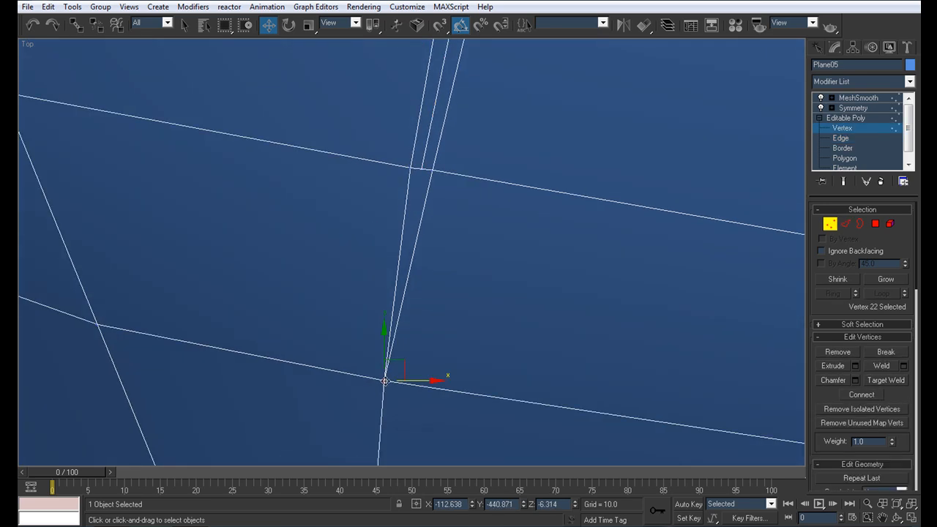
key("alt+c")
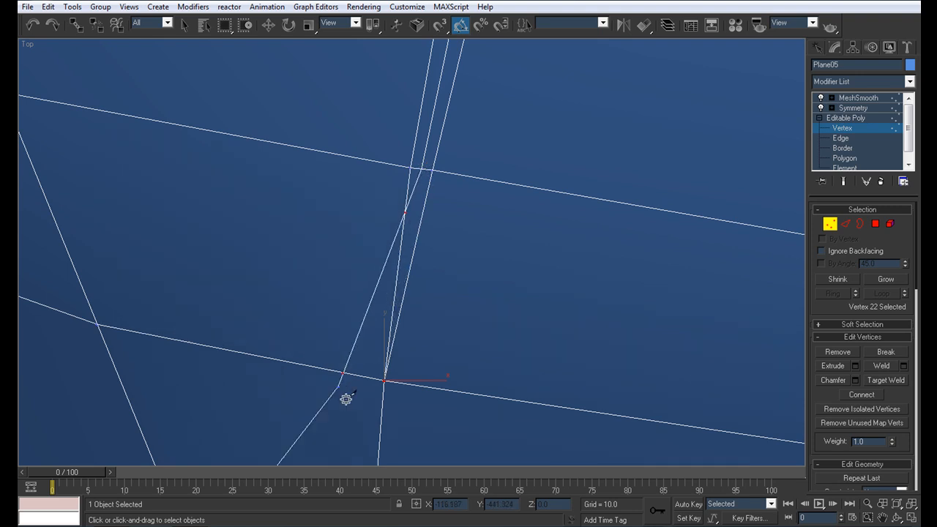
left_click(386, 381)
scroll(383, 335, "down", 6)
scroll(382, 339, "up", 6)
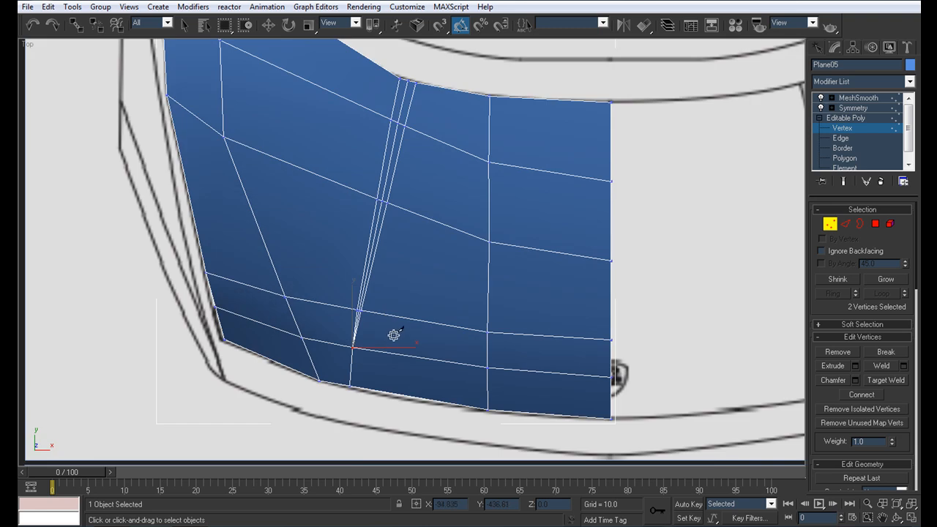
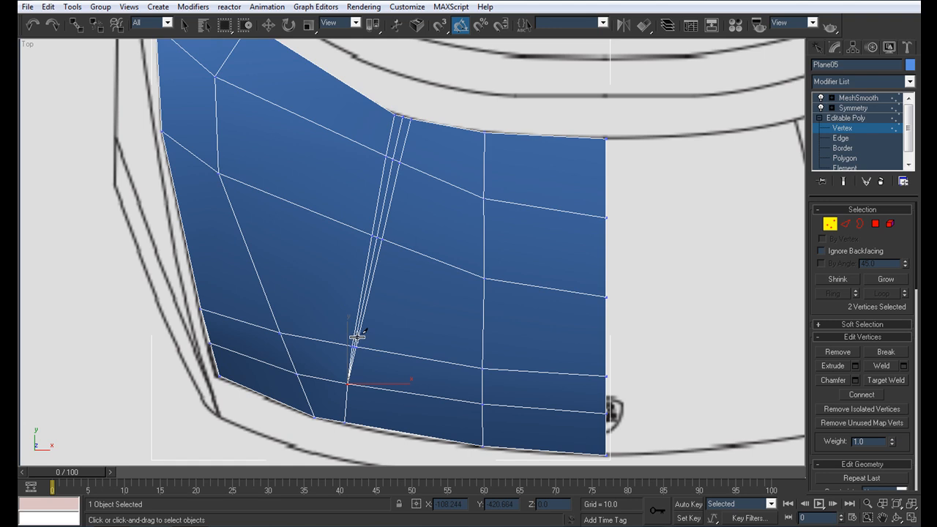
scroll(410, 251, "up", 10)
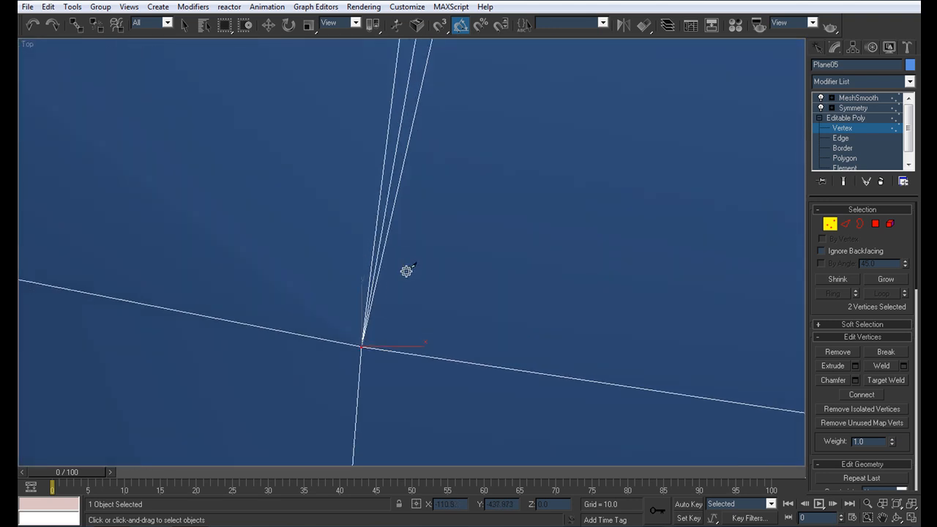
- Undo the cut at the crease's tip and return to the Move tool around the open end of the centre line
key("ctrl+z")
key("w")
middle_click_drag(371, 267, 295, 333)
scroll(297, 333, "down", 3)
scroll(297, 236, "down", 2)
middle_click_drag(342, 202, 398, 207)
scroll(440, 204, "up", 2)
middle_click_drag(481, 204, 427, 238)
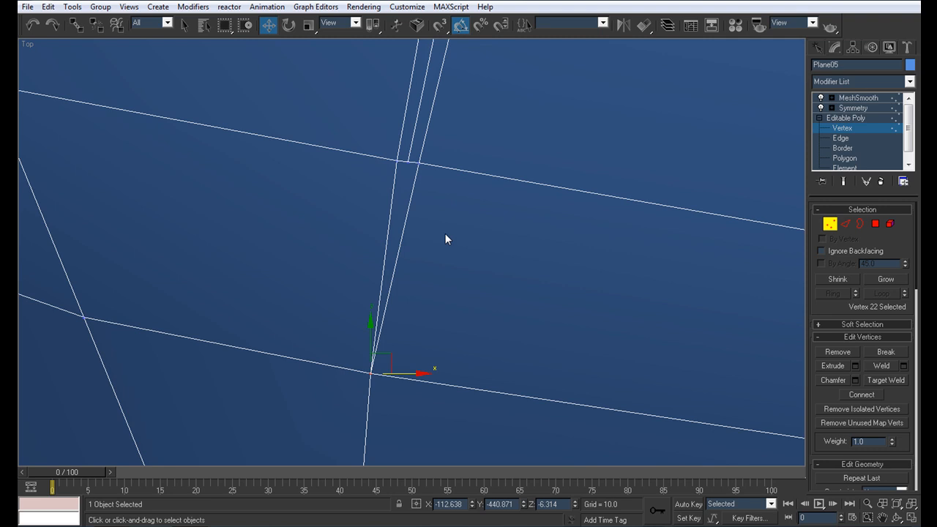
- Remove the slanted edge joining the inner corner of the crease's open end to its tip vertex
left_click(843, 138)
left_click(399, 241)
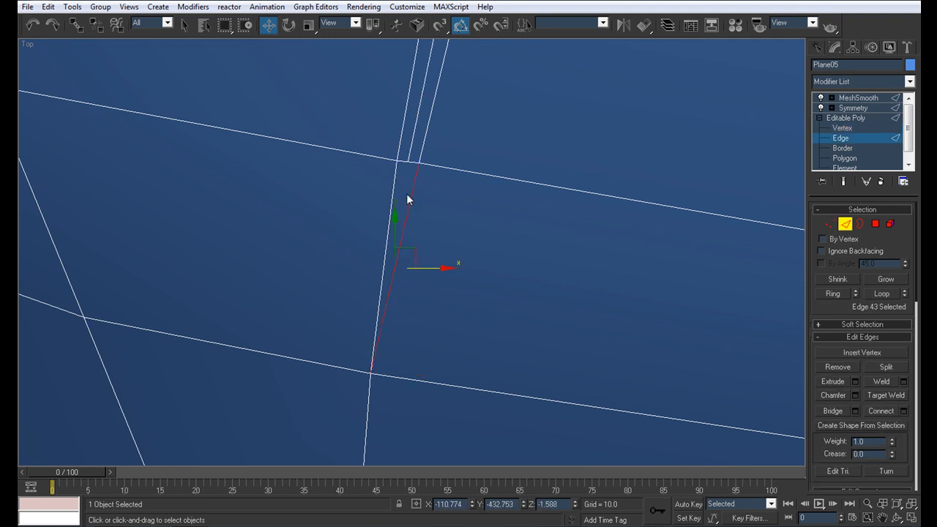
scroll(409, 224, "down", 8)
scroll(367, 262, "up", 3)
scroll(401, 277, "up", 5)
middle_click_drag(405, 277, 344, 176)
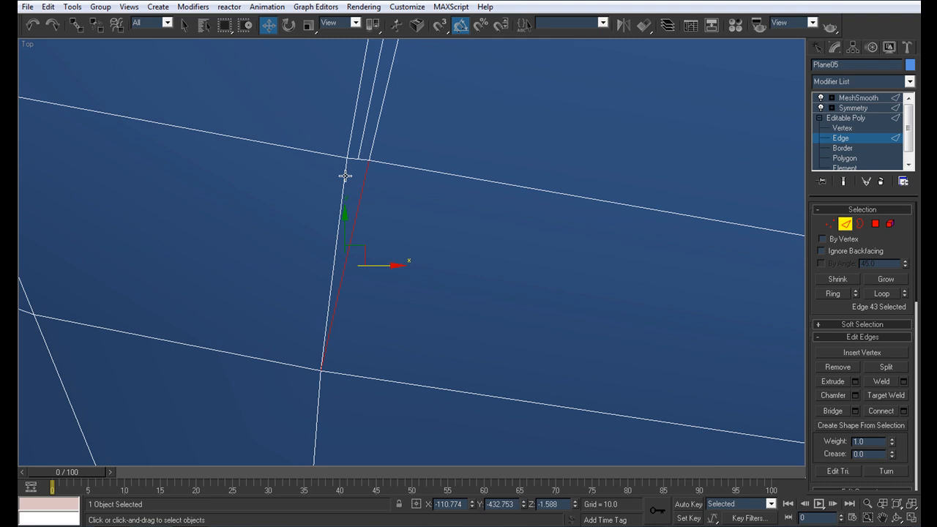
left_click(367, 186)
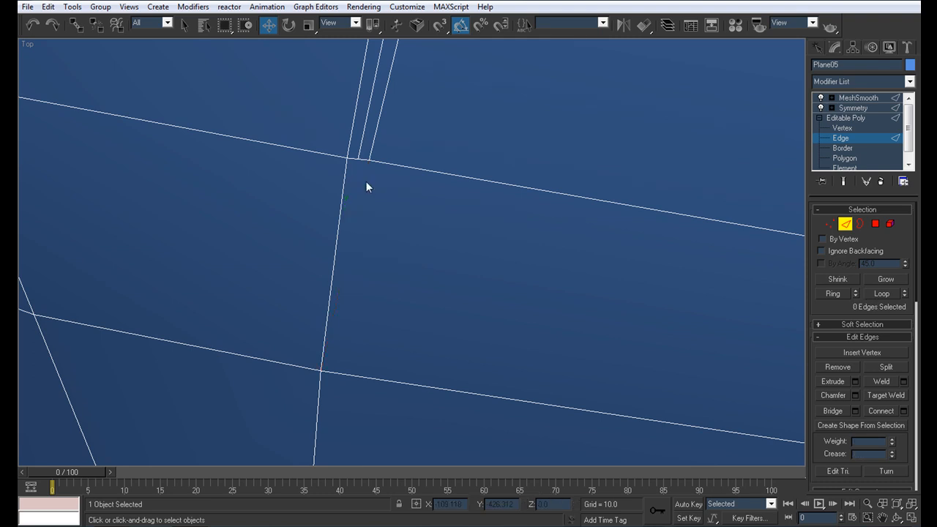
scroll(395, 194, "down", 4)
scroll(378, 226, "up", 4)
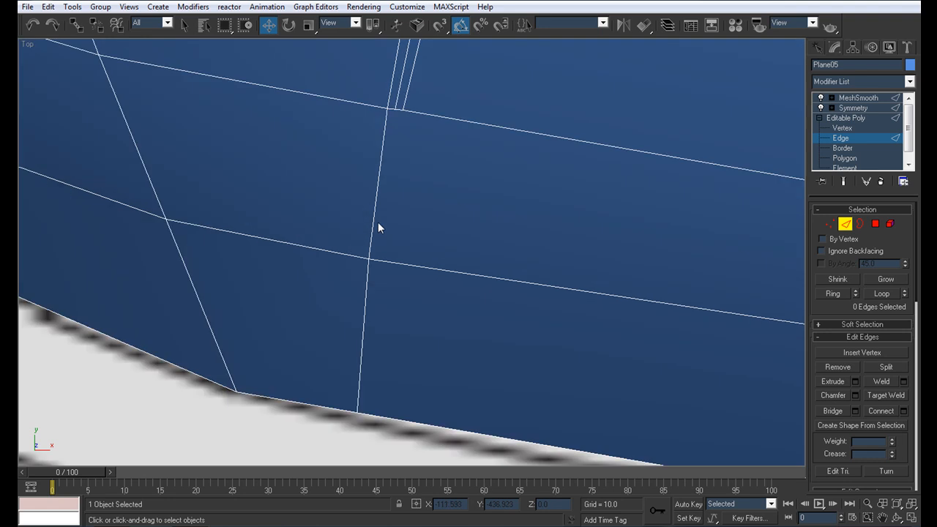
key("alt+c")
left_click(396, 214)
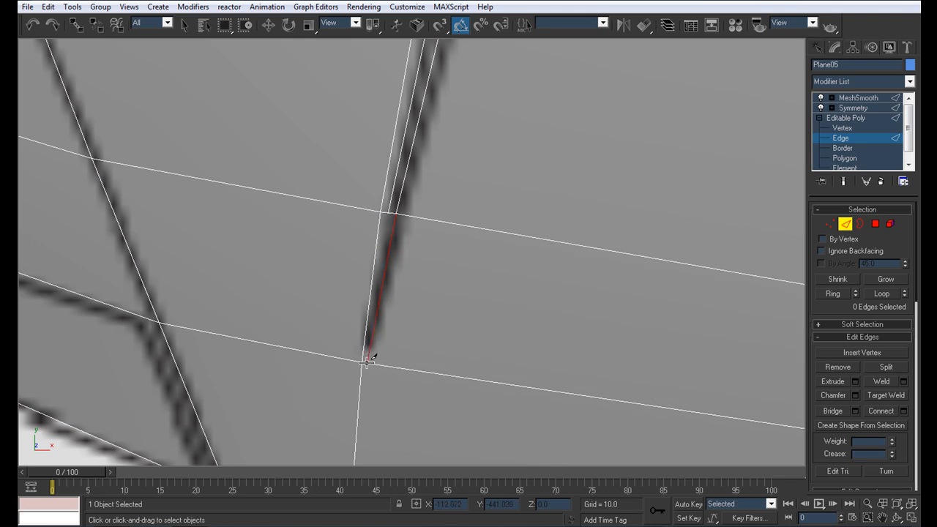
key("1")
left_click(365, 362)
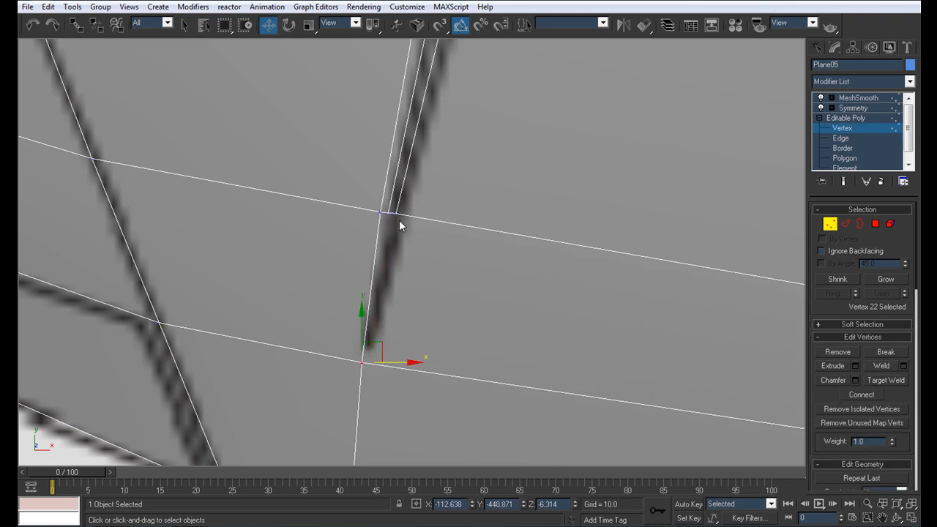
- Cut an edge from the crease's inner corner vertex to a new point just beside the tip vertex, and select both tip vertices
left_click_drag(396, 212, 367, 361)
left_click(367, 363, "ctrl")
middle_click_drag(398, 377, 376, 466)
scroll(449, 235, "up", 5)
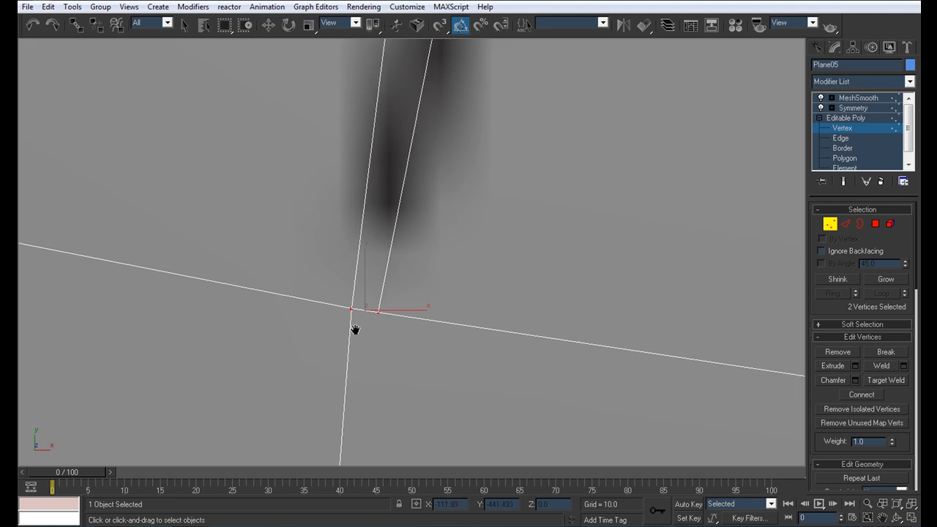
- Remove the edge running from the crease's tip down to the hood's front border
scroll(393, 339, "down", 5)
middle_click_drag(386, 276, 358, 274)
scroll(383, 291, "up", 3)
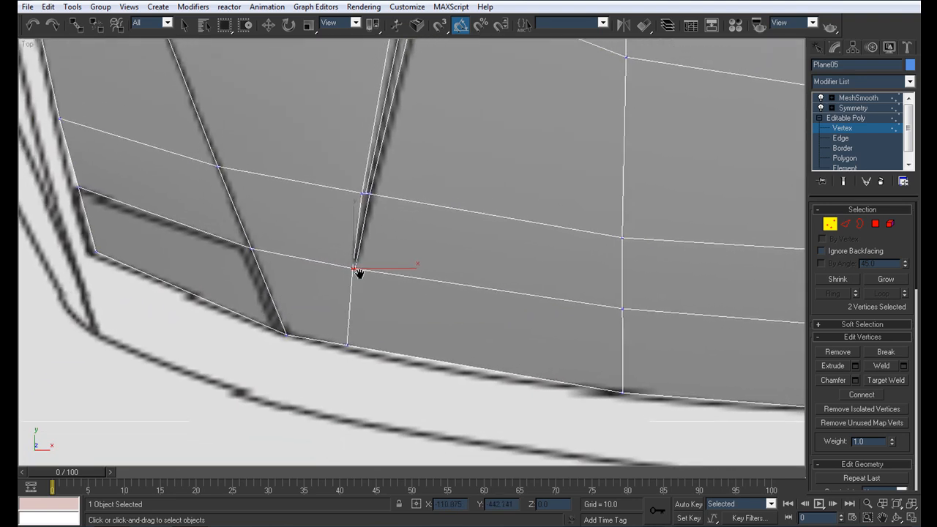
left_click(838, 139)
left_click(352, 291)
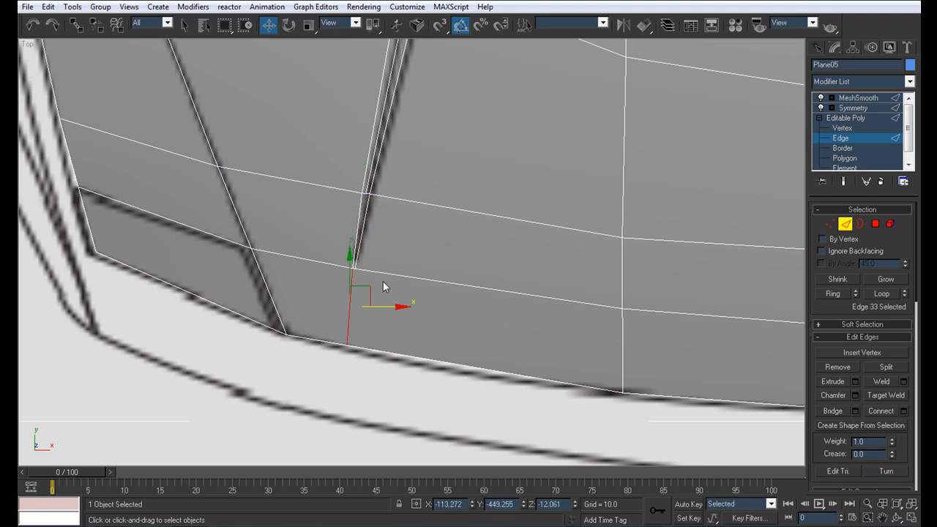
key("BackSpace")
scroll(358, 291, "down", 5)
scroll(399, 310, "up", 4)
scroll(391, 289, "up", 5)
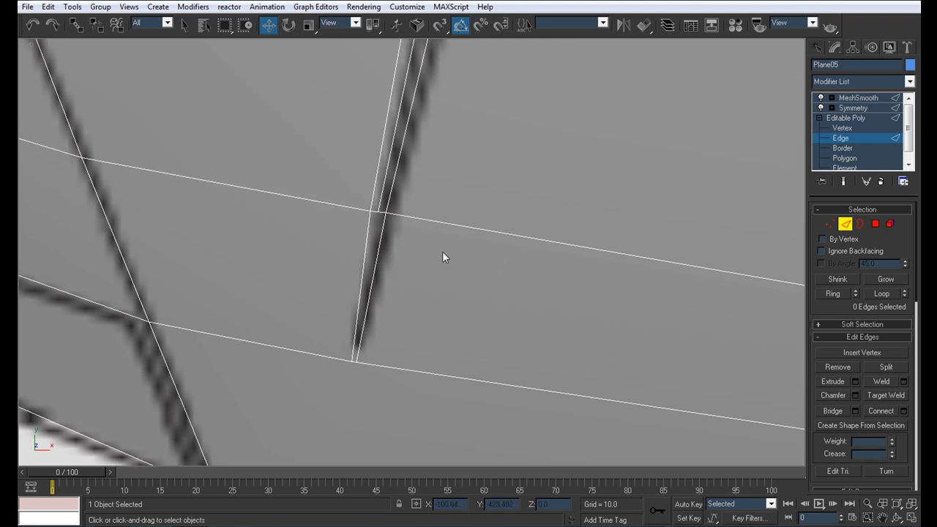
- Cut an edge from the front end of the crease's centre line to the middle of the short edge at the tip
scroll(464, 293, "down", 1)
scroll(483, 215, "up", 4)
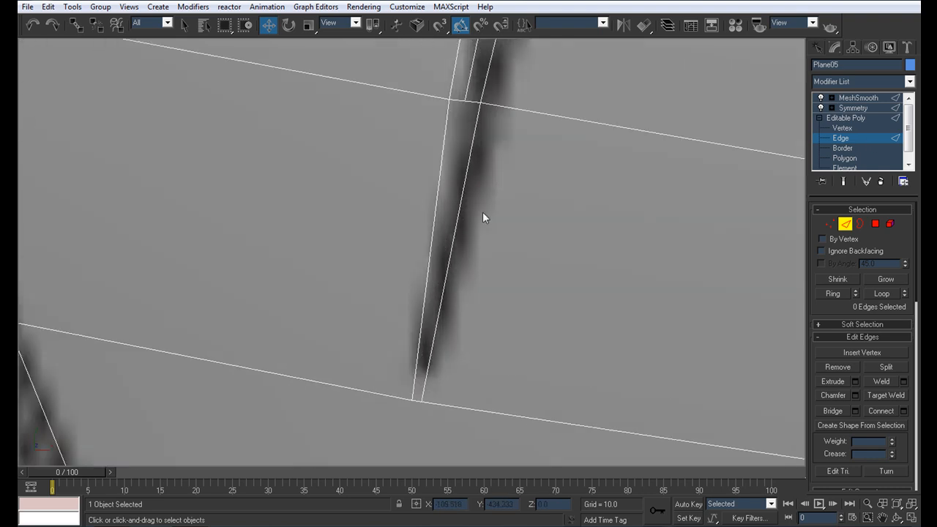
left_click(465, 102)
left_click(418, 400)
right_click(557, 323)
scroll(494, 281, "down", 5)
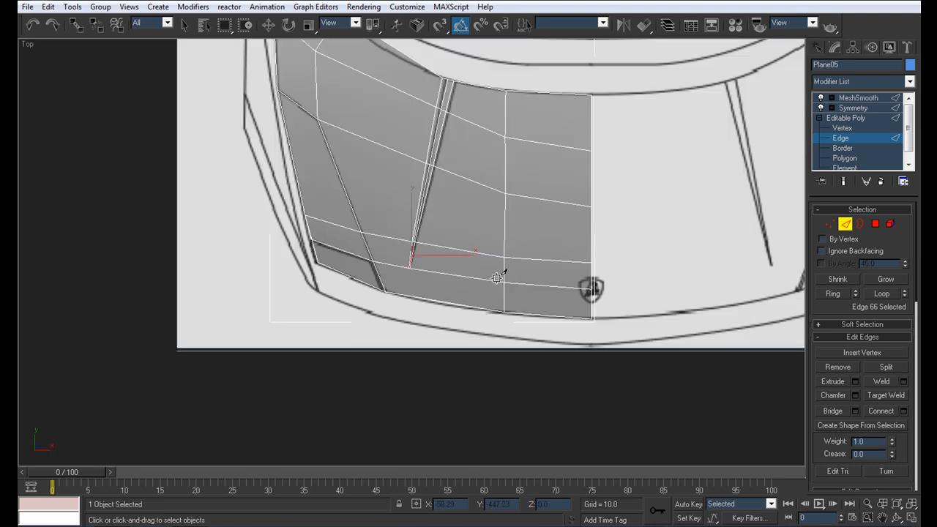
- Nudge the centre vertex at the crease's rear end slightly along the Y axis
key("1")
left_click(653, 221)
scroll(445, 212, "up", 8)
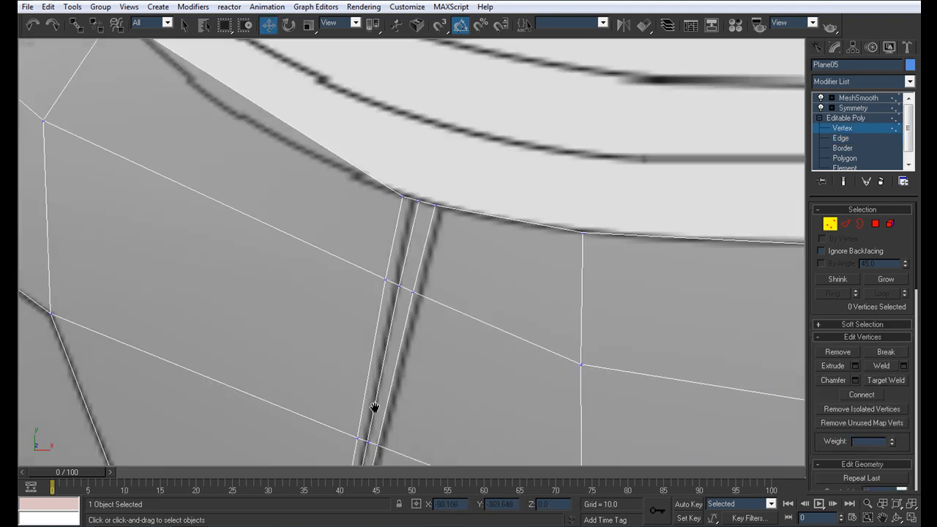
left_click(418, 203)
left_click_drag(418, 167, 418, 168)
middle_click_drag(478, 307, 462, 283)
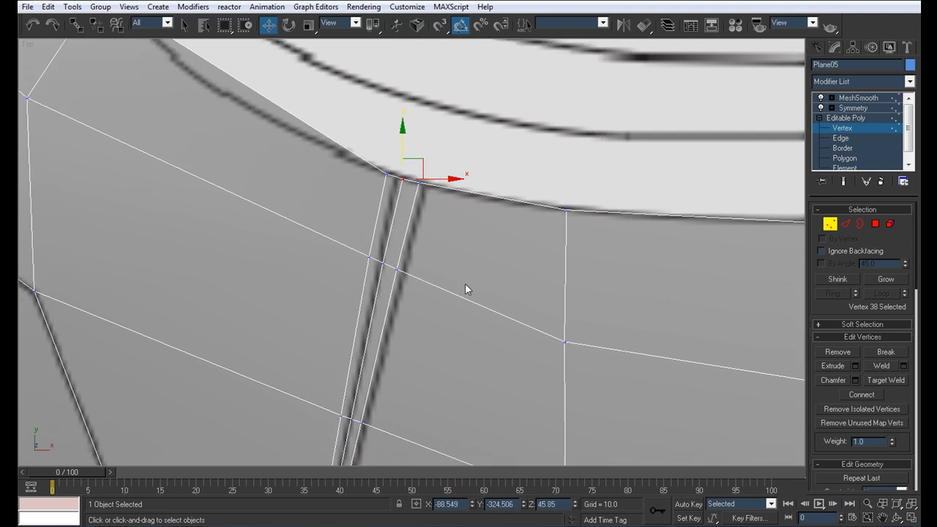
- Examine the crease's three lines from the hood's rear border to the narrow front tip
scroll(463, 284, "down", 4)
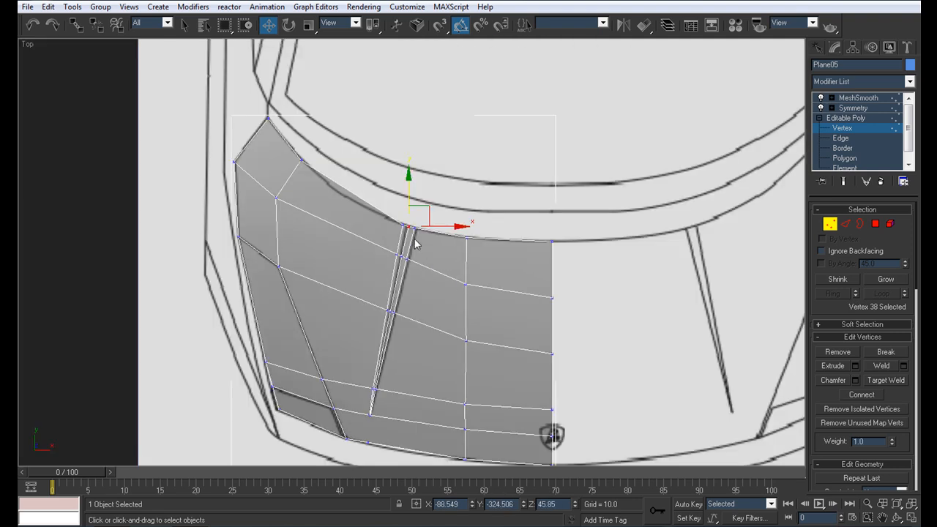
scroll(427, 274, "up", 2)
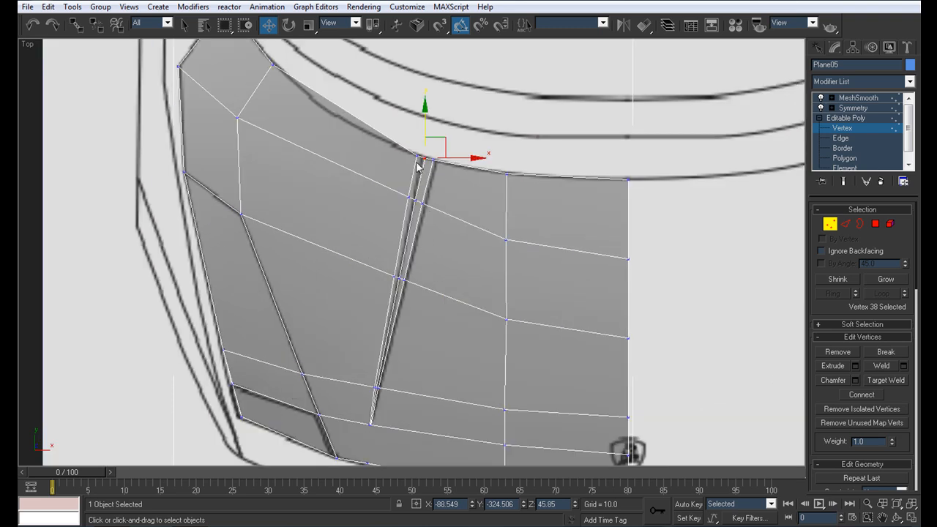
middle_click_drag(393, 270, 409, 229)
middle_click_drag(417, 312, 440, 204)
scroll(439, 212, "up", 10)
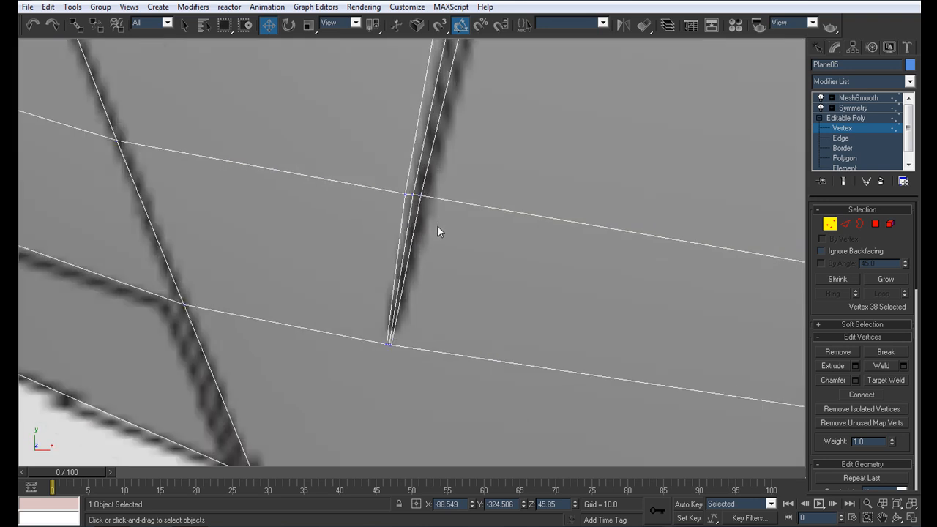
- Examine the hood crease's three converging edge lines against the blueprint in the Top view, from the rear edge to the front tip
middle_click_drag(433, 333, 459, 121)
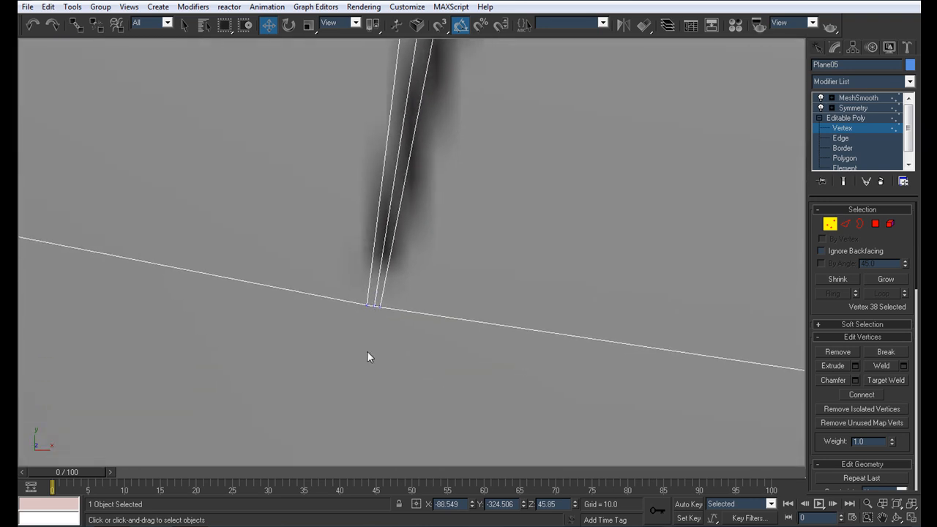
scroll(374, 311, "down", 8)
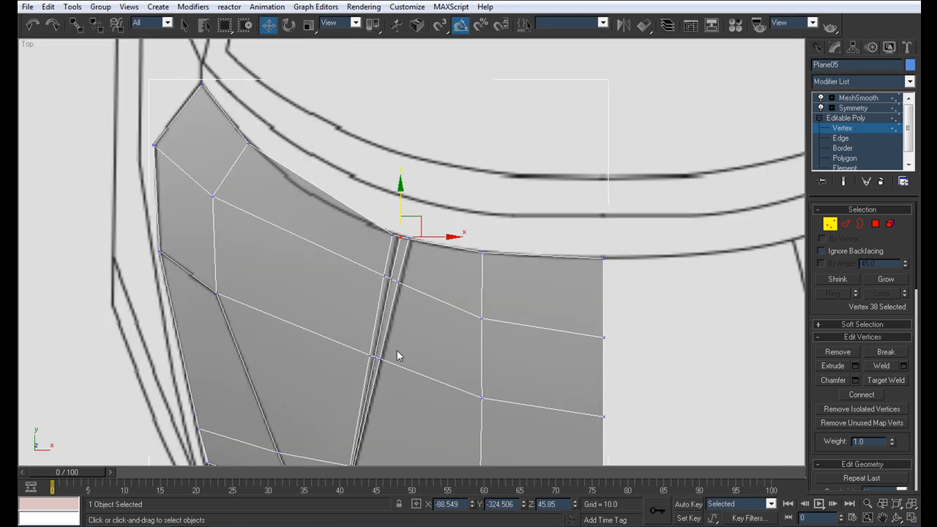
middle_click_drag(396, 388, 429, 210)
scroll(412, 307, "up", 8)
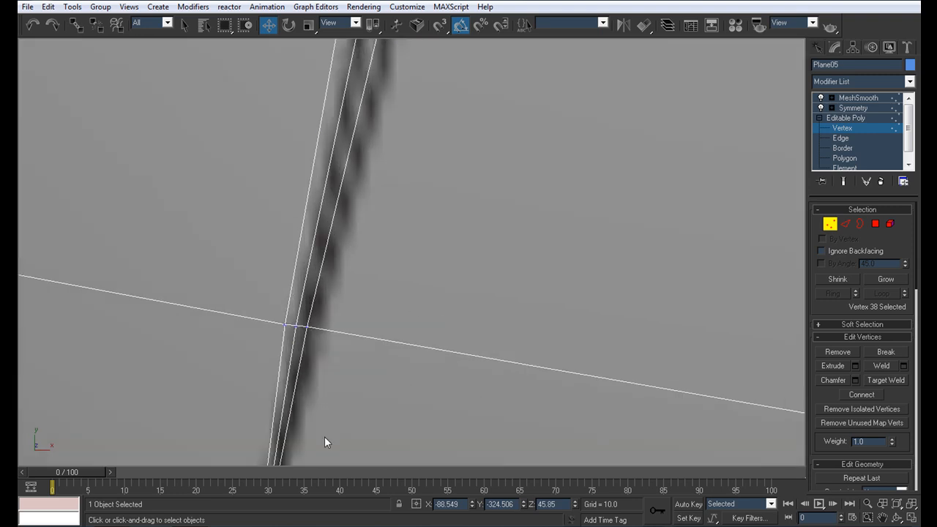
middle_click_drag(380, 362, 452, 296)
scroll(441, 286, "up", 5)
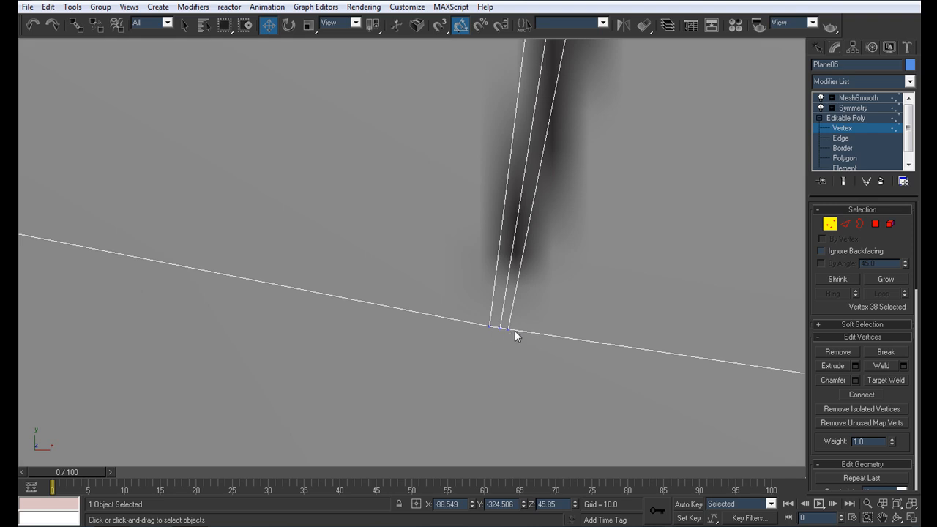
scroll(362, 249, "down", 6)
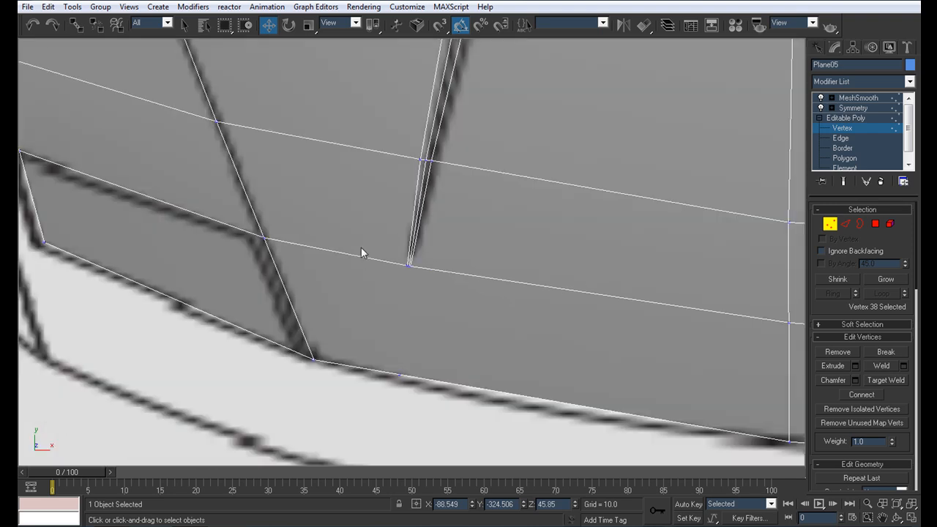
scroll(481, 255, "down", 2)
scroll(433, 314, "down", 2)
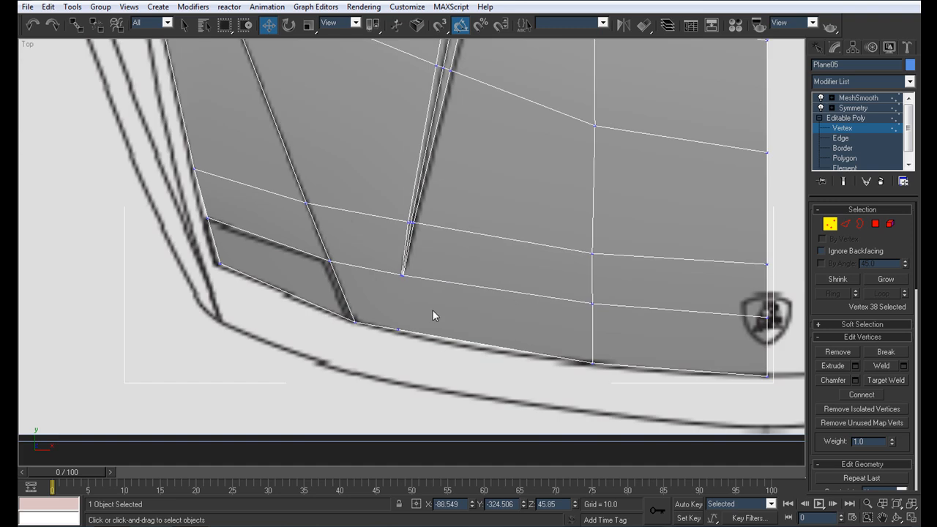
- Remove the stray vertex on the hood's front edge just below the crease tip, keeping the surrounding faces
scroll(502, 241, "up", 5)
left_click(464, 304)
left_click(458, 291)
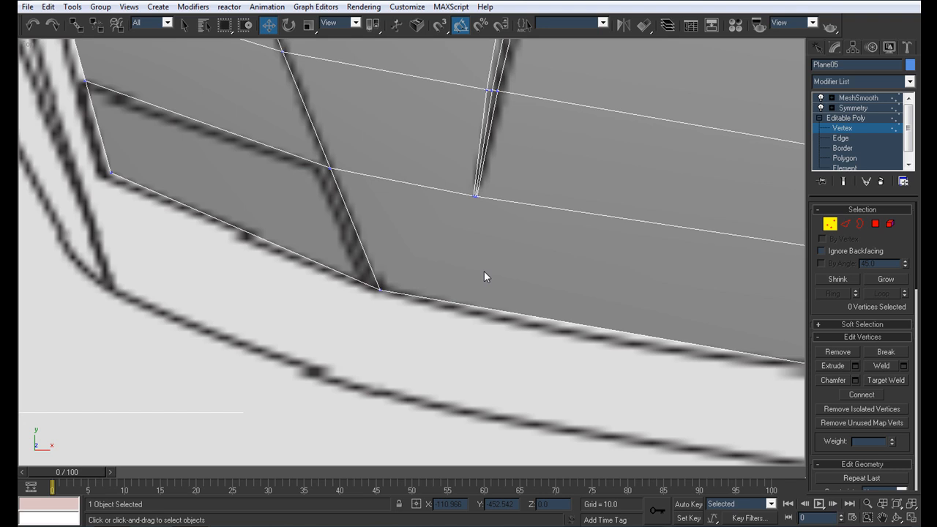
key("ctrl+z")
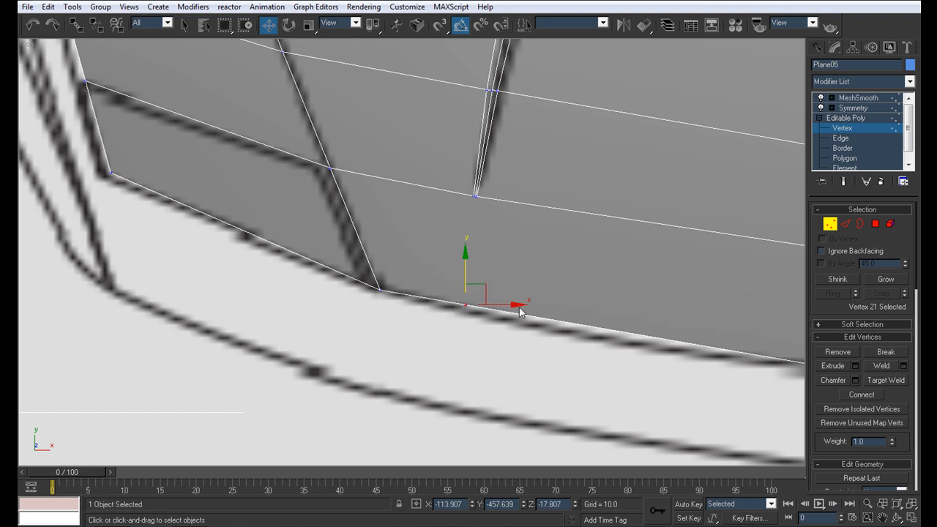
key("Delete")
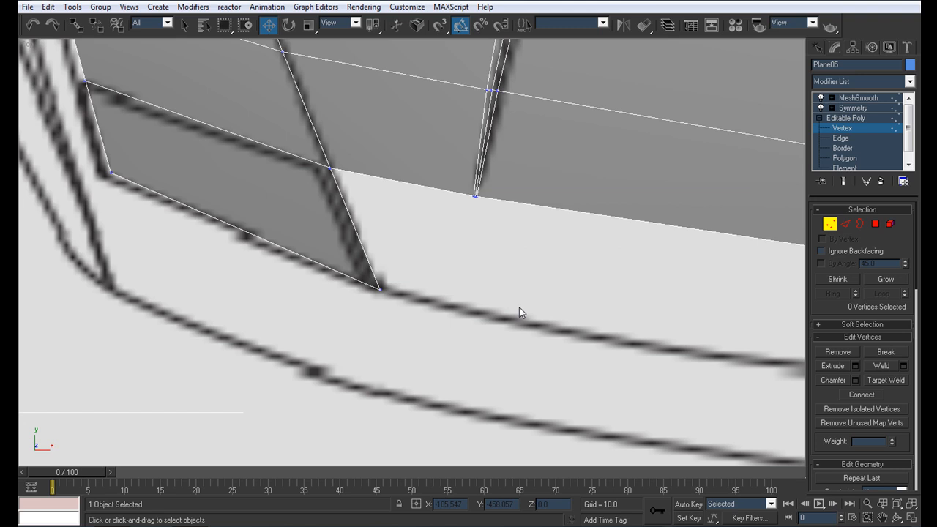
key("ctrl+z")
left_click(520, 309)
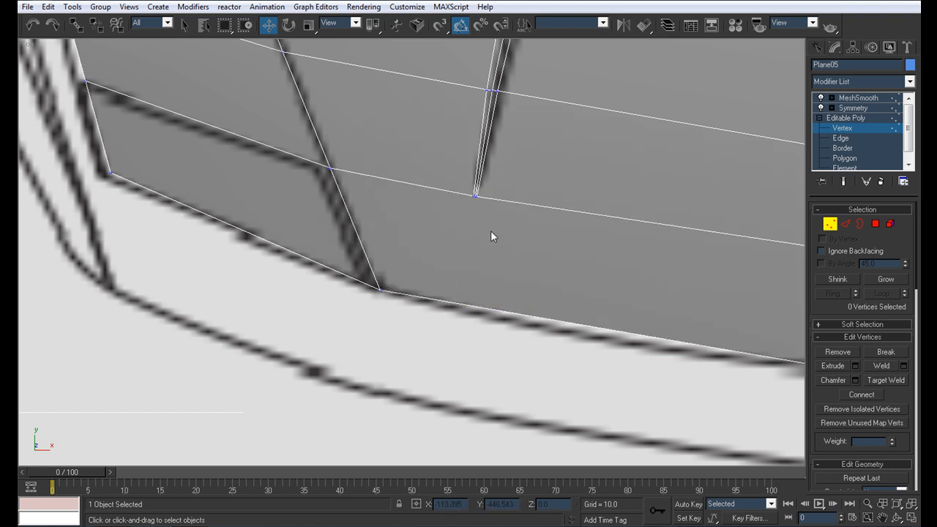
- Show the hood full-size in the Perspective view and activate its MeshSmooth level
key("t")
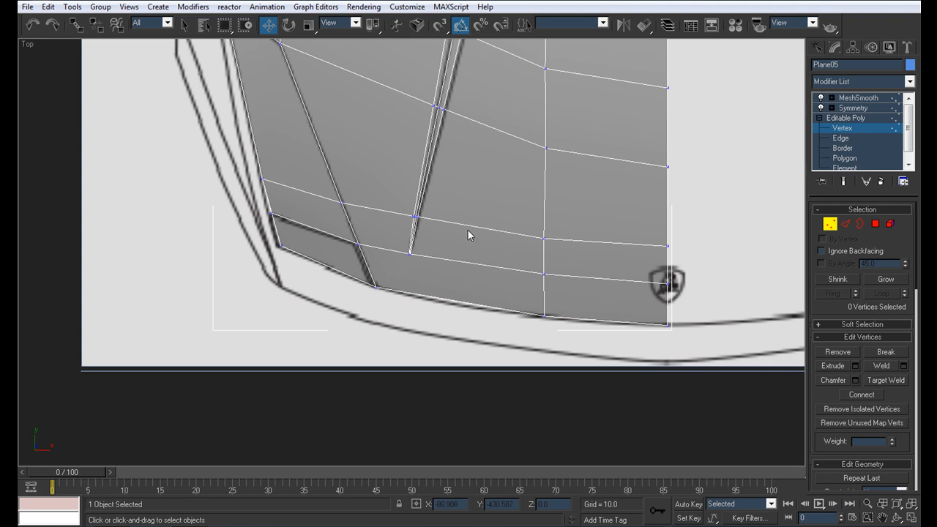
middle_click_drag(468, 230, 461, 295)
scroll(433, 341, "down", 2)
scroll(439, 324, "up", 3)
key("alt+w")
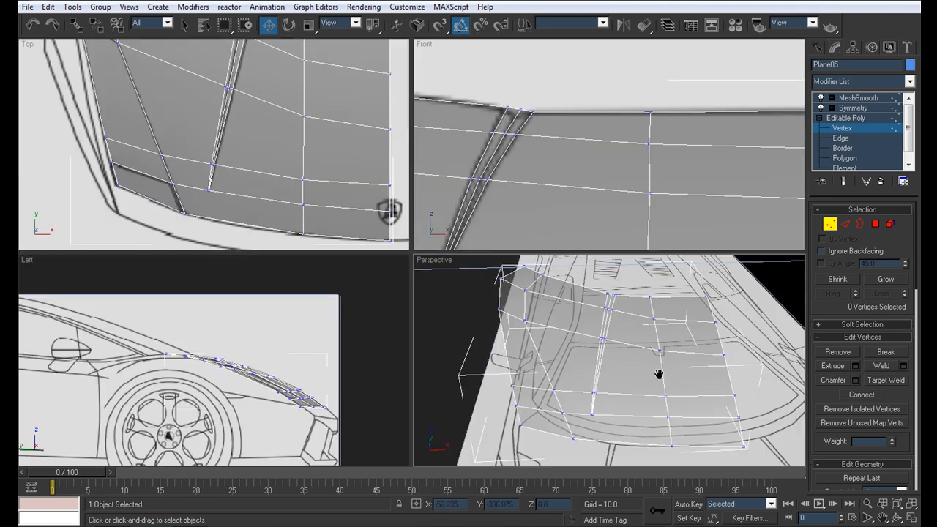
scroll(665, 376, "up", 2)
key("alt+w")
scroll(458, 301, "down", 5)
middle_click_drag(418, 357, 499, 333, "alt")
scroll(489, 345, "up", 5)
left_click(849, 97)
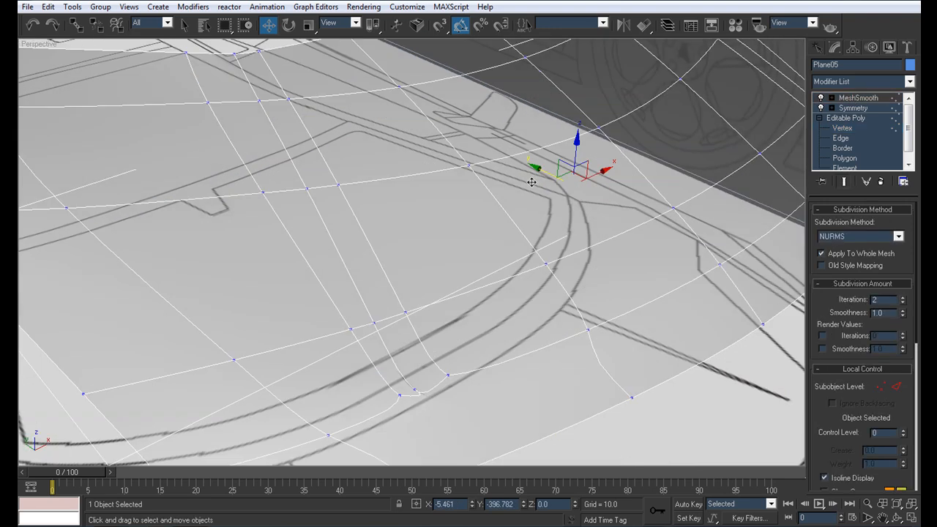
- Turn off see-through and edged-face display, deselect the hood, and examine the smoothed surface around the crease tip
scroll(531, 181, "down", 5)
key("alt+x")
key("F4")
left_click(682, 384)
middle_click_drag(584, 348, 442, 315, "alt")
scroll(437, 314, "up", 4)
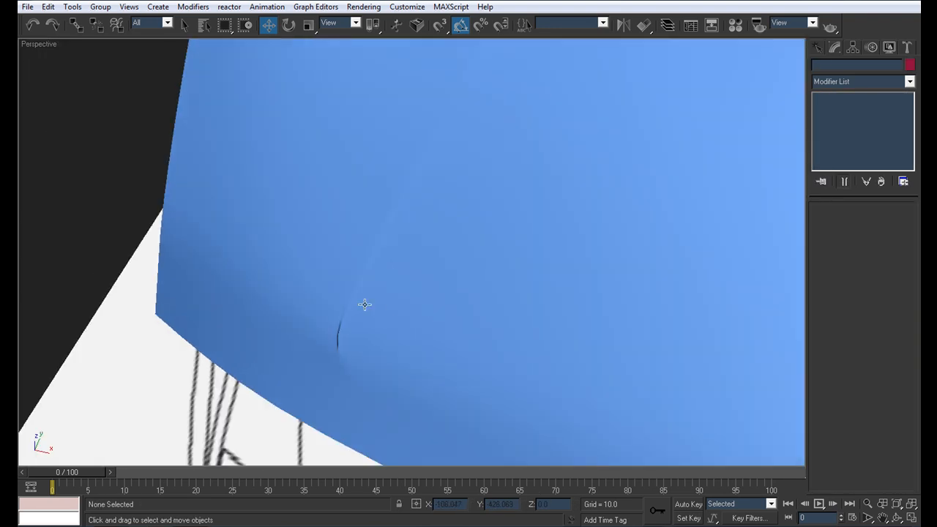
- Reselect the hood, return to its Vertex level, and select the three vertices at the crease's front tip
left_click(364, 305)
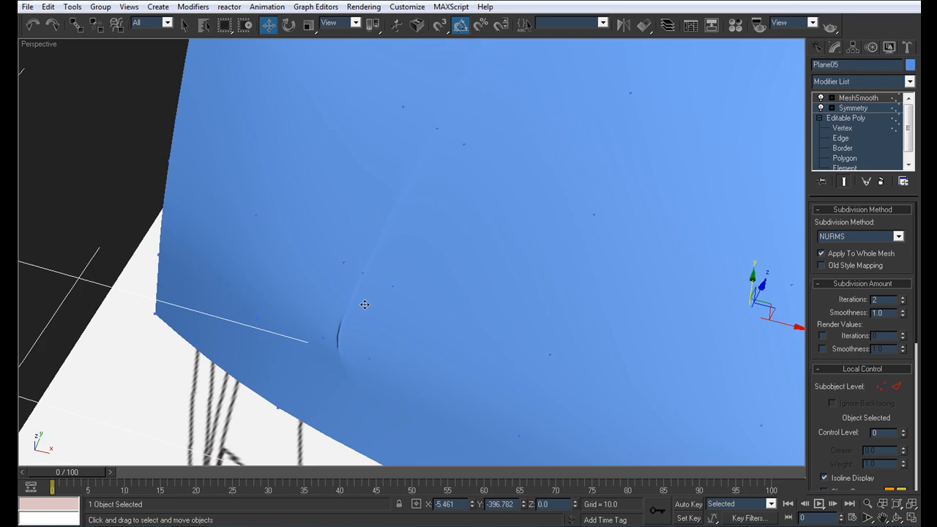
left_click(842, 128)
scroll(414, 344, "up", 5)
left_click_drag(524, 344, 437, 278)
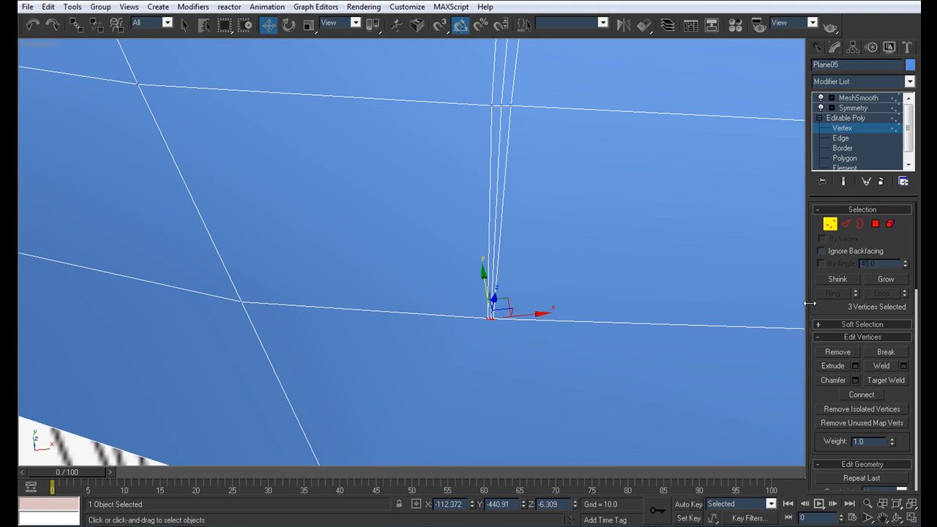
scroll(492, 311, "down", 5)
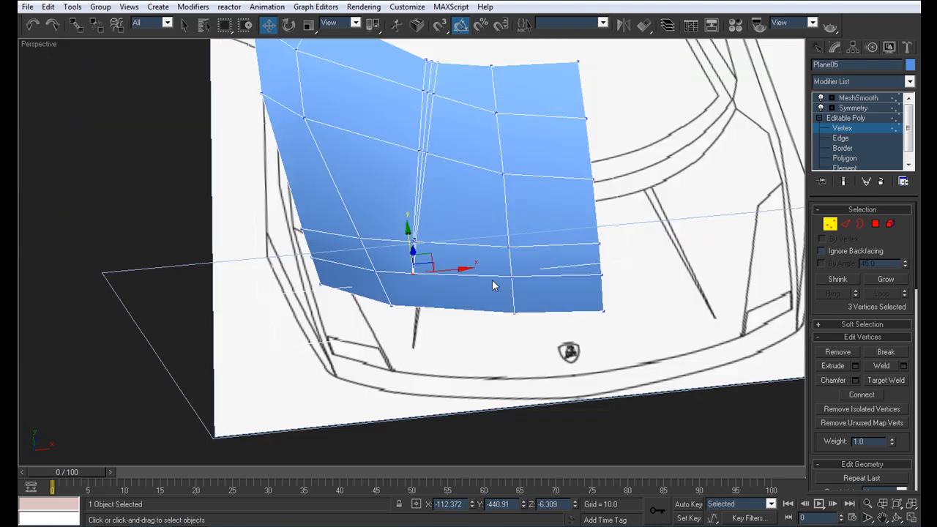
scroll(432, 230, "up", 4)
- Select the three rearmost vertices of the crease's middle edge line in the Top view
key("alt+w")
middle_click(208, 126)
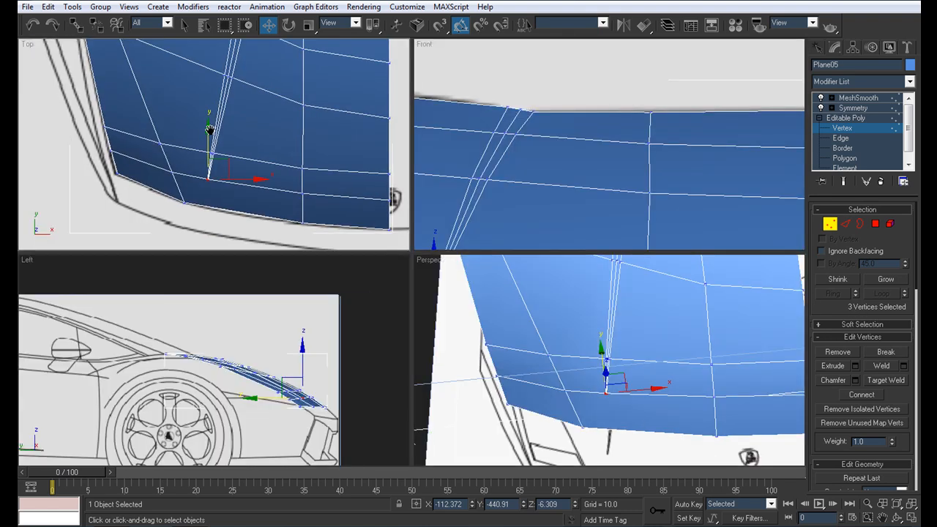
scroll(209, 128, "up", 3)
key("alt+w")
middle_click_drag(244, 127, 187, 232)
scroll(187, 232, "down", 5)
middle_click_drag(392, 198, 429, 199)
scroll(392, 285, "up", 2)
left_click(383, 126)
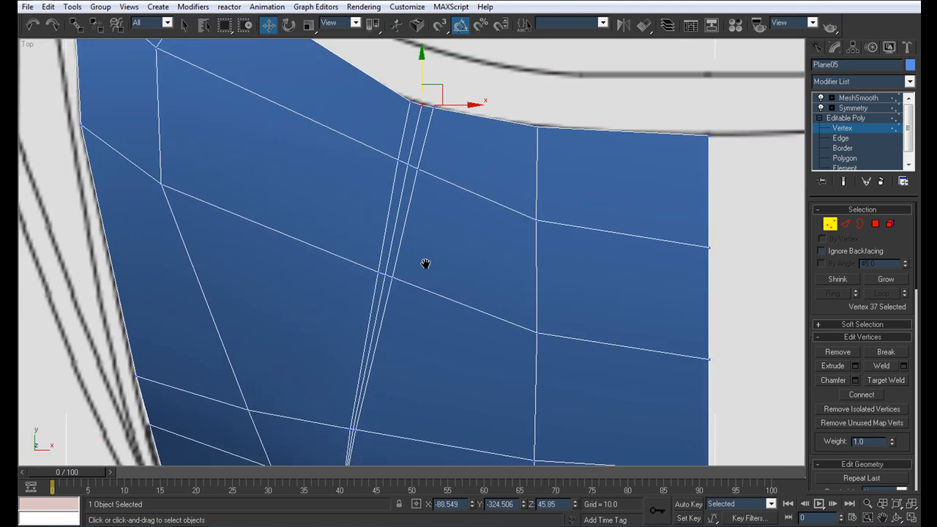
scroll(413, 286, "up", 3)
left_click(376, 161, "ctrl")
left_click(336, 386, "ctrl")
- Add the two remaining middle-line vertices, down to the crease's front tip, to the selection
middle_click_drag(336, 407, 349, 224)
scroll(359, 310, "down", 3)
middle_click_drag(360, 310, 424, 227)
scroll(425, 222, "up", 3)
left_click(370, 93, "ctrl")
middle_click_drag(363, 339, 435, 301)
scroll(436, 303, "up", 6)
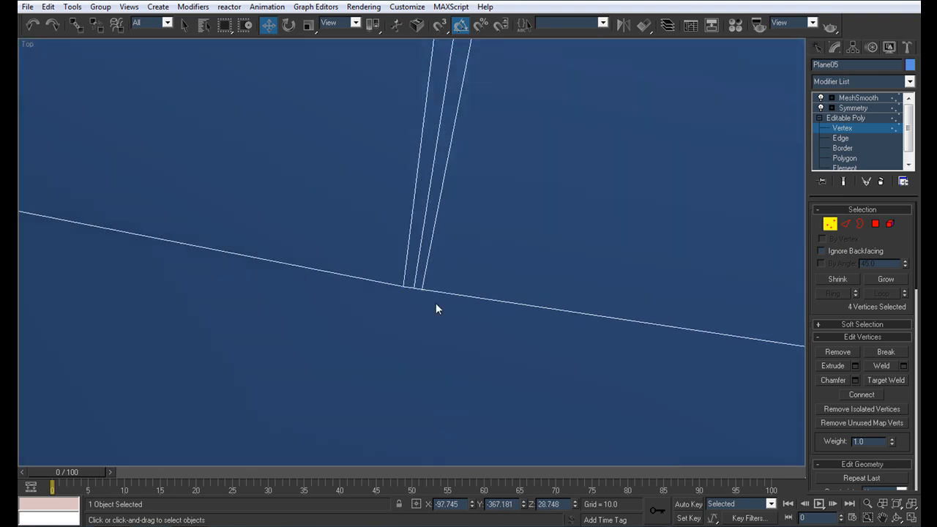
left_click(416, 352, "ctrl")
scroll(426, 306, "down", 10)
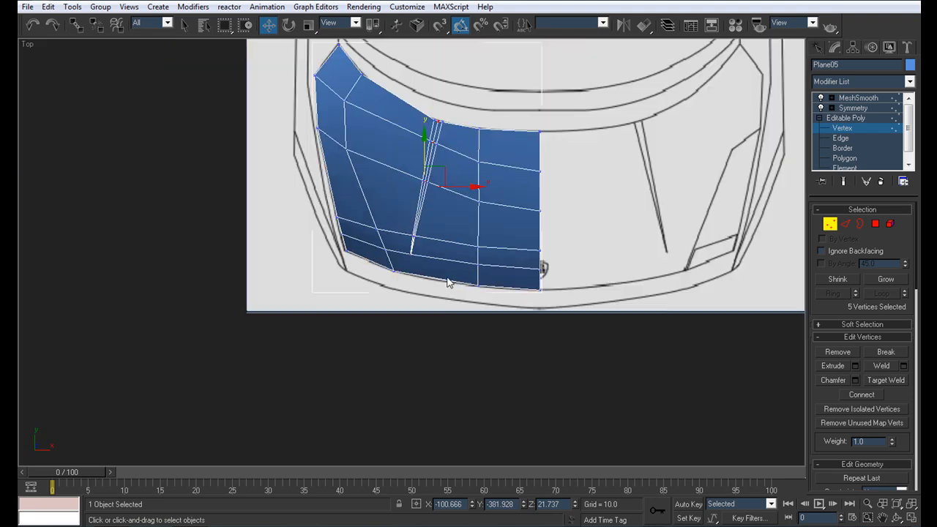
- Make the hood see-through and lower the five middle-line vertices about 2.7 units in the Front view to form a groove
middle_click_drag(445, 242, 415, 312)
key("alt+w")
middle_click_drag(727, 398, 591, 351, "alt")
key("alt+w")
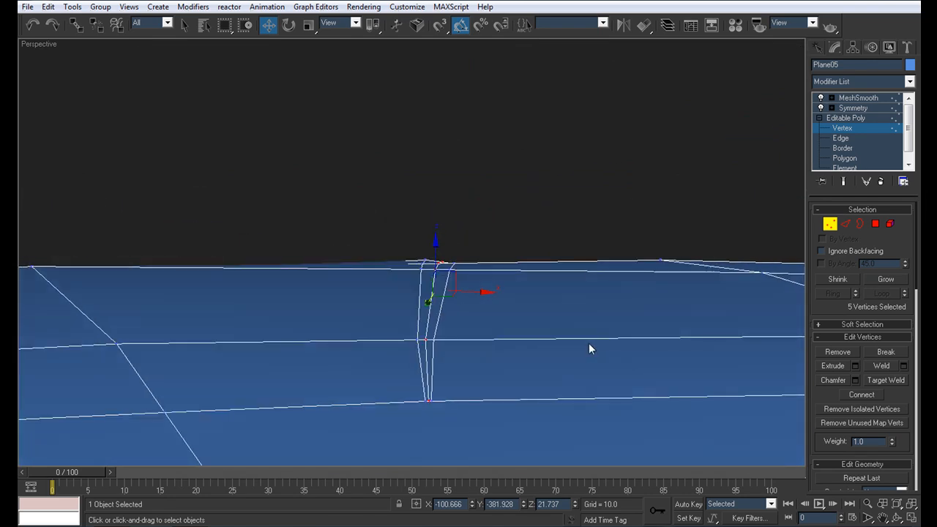
middle_click_drag(505, 256, 498, 307, "alt")
key("alt+w")
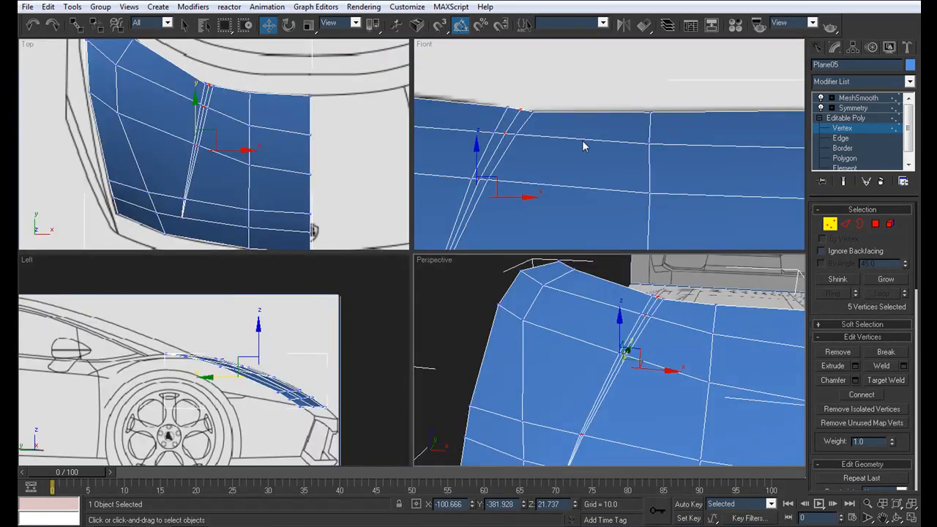
key("alt+x")
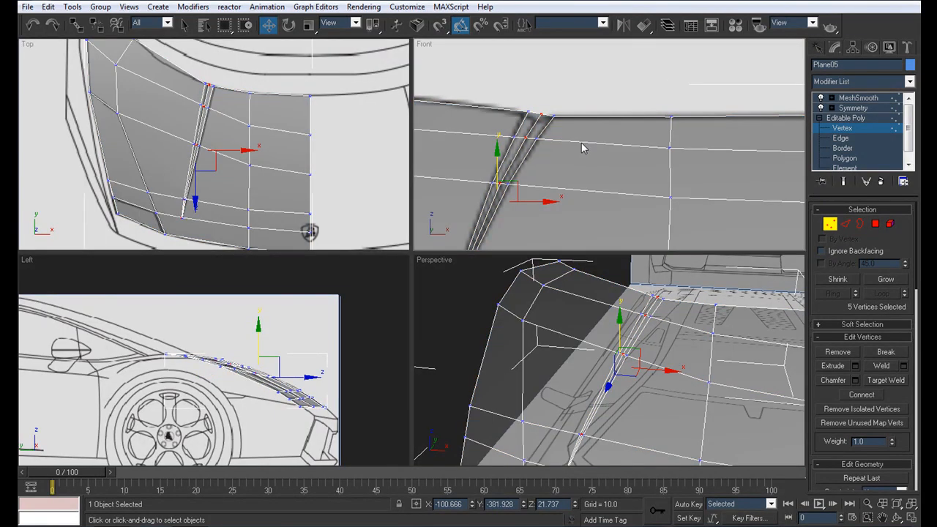
middle_click_drag(530, 149, 611, 146)
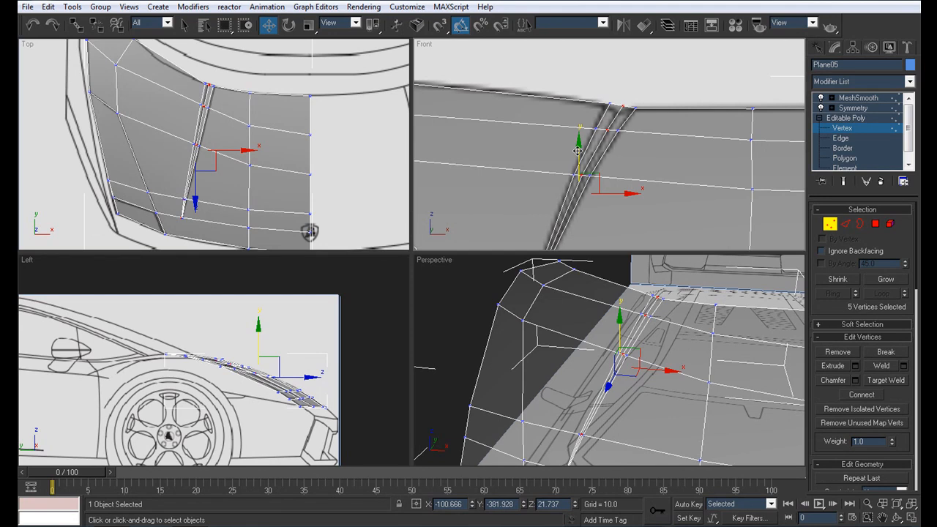
left_click_drag(578, 151, 572, 161)
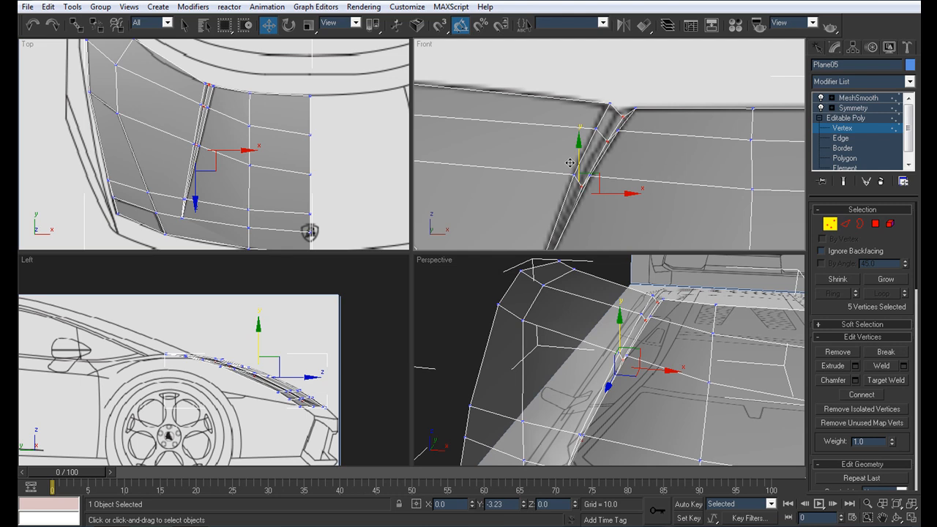
left_click_drag(571, 163, 568, 171)
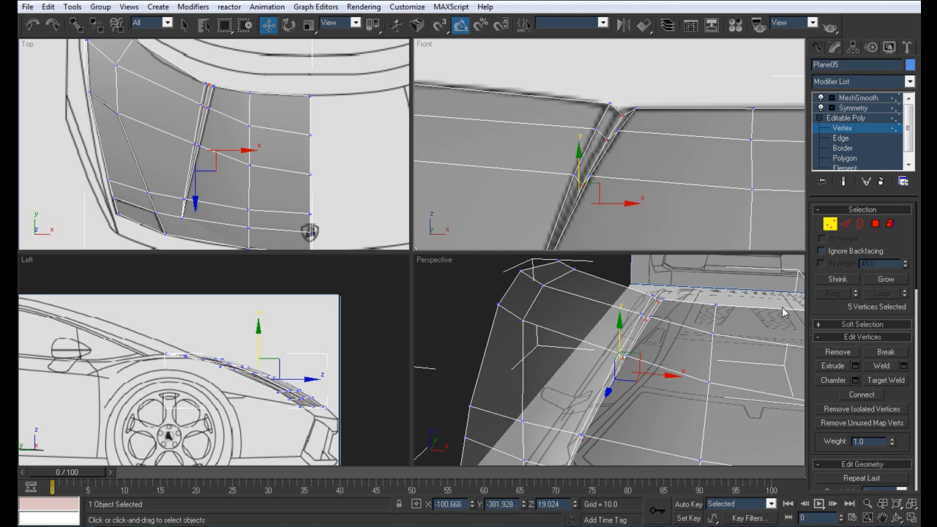
- Make the hood opaque and move the middle vertex at the crease tip about 2 units along Y in the Perspective view
scroll(561, 308, "down", 5)
key("alt+w")
key("alt+x")
mouse_move(556, 302)
middle_mouse_down("alt")
mouse_move(411, 252)
mouse_move(426, 253)
mouse_move(421, 230)
mouse_move(518, 309)
mouse_move(568, 293)
middle_mouse_up("alt")
scroll(517, 309, "up", 5)
middle_click_drag(568, 293, 500, 291)
scroll(533, 256, "up", 4)
left_click(509, 229)
middle_click_drag(466, 188, 437, 299)
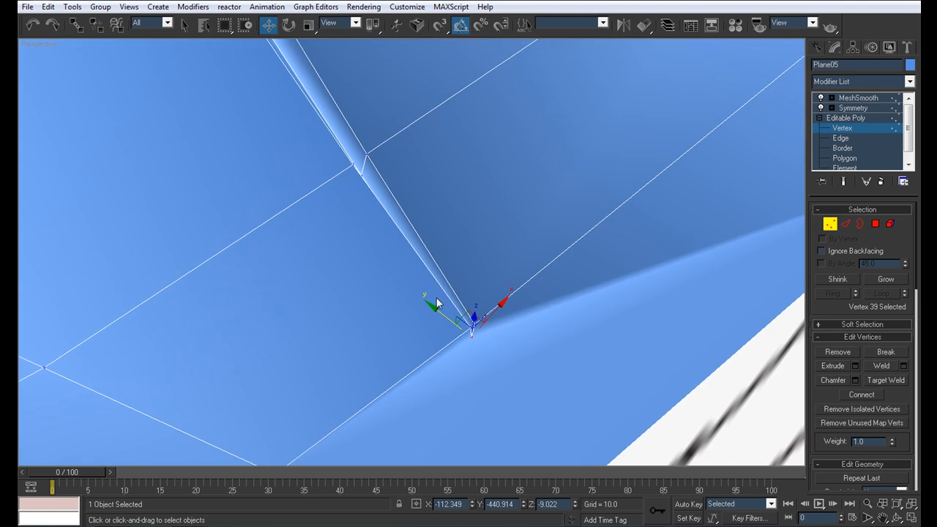
left_click_drag(437, 311, 424, 297)
middle_click_drag(498, 288, 455, 275, "alt")
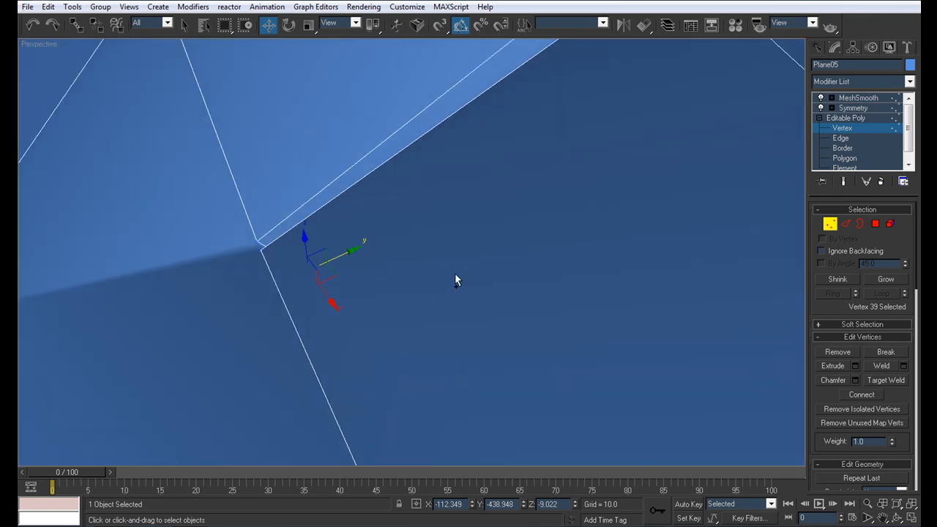
- Undo the tip and middle-line vertex moves, restore the opaque display, and clear the vertex selection
key("ctrl+z")
key("ctrl+z")
key("ctrl+z")
key("ctrl+z")
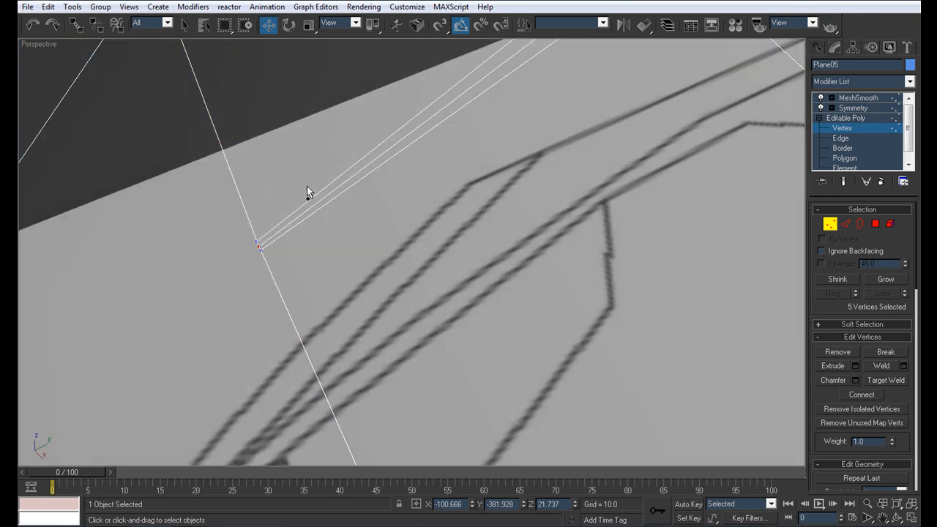
scroll(307, 186, "down", 5)
key("alt+x")
middle_click_drag(229, 238, 274, 227, "alt")
scroll(375, 276, "up", 4)
left_click(367, 268)
middle_click_drag(348, 248, 343, 207)
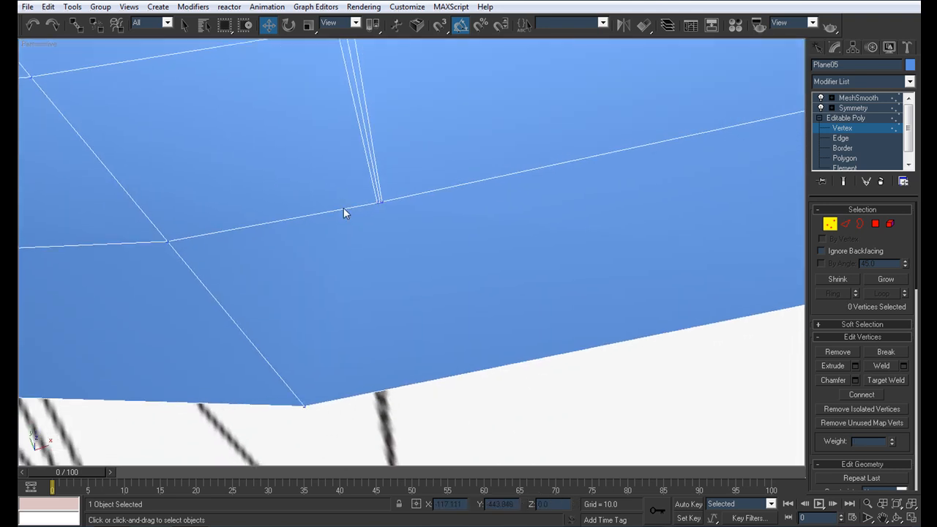
- Examine how the three edge lines meet the cross edge at the crease's front tip in the Perspective view
scroll(344, 208, "up", 4)
scroll(384, 299, "up", 4)
middle_click_drag(341, 167, 353, 308)
scroll(354, 304, "down", 10)
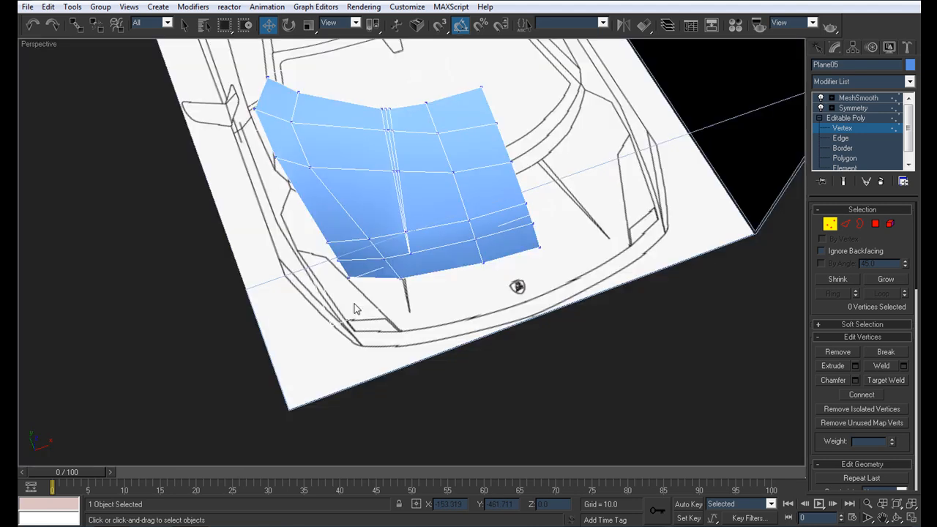
scroll(354, 304, "up", 10)
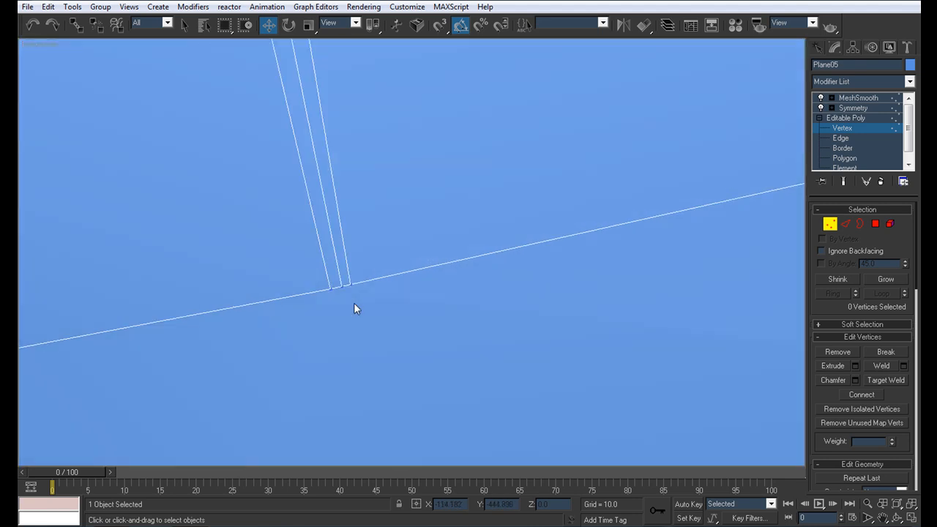
middle_click_drag(354, 304, 314, 255)
scroll(313, 255, "down", 4)
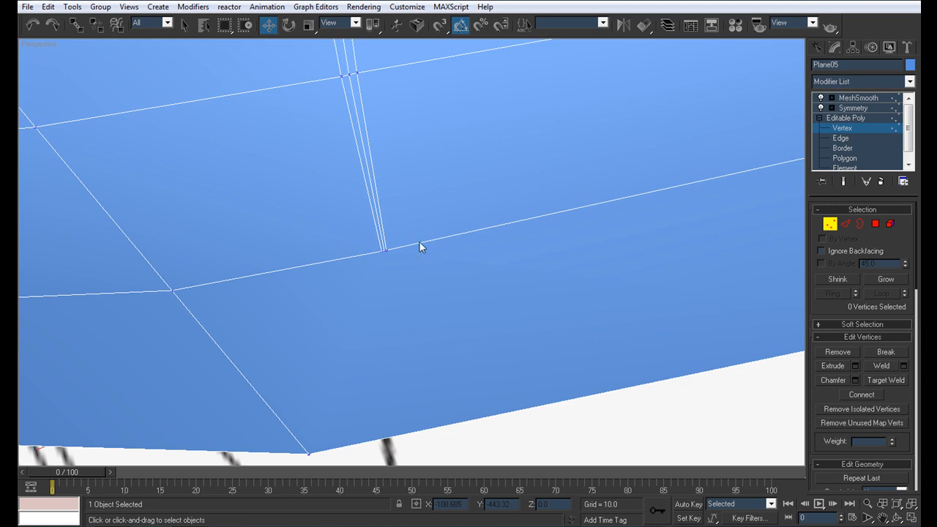
scroll(391, 266, "up", 5)
middle_click_drag(398, 274, 391, 173)
scroll(401, 236, "down", 10)
scroll(401, 223, "up", 5)
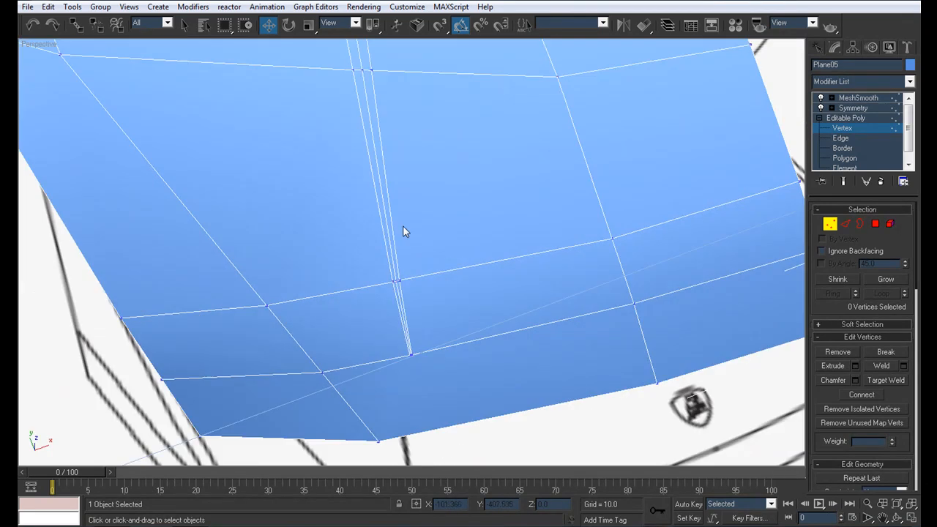
- Inspect the crease lines along the hood and the closely spaced vertices at their front tip
scroll(389, 248, "down", 3)
scroll(467, 250, "up", 5)
scroll(390, 216, "down", 6)
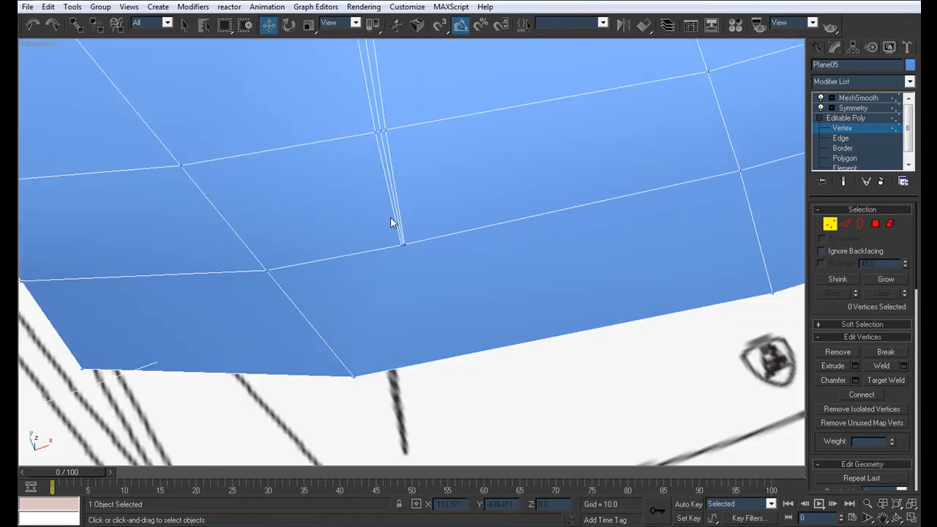
middle_click_drag(408, 244, 404, 376)
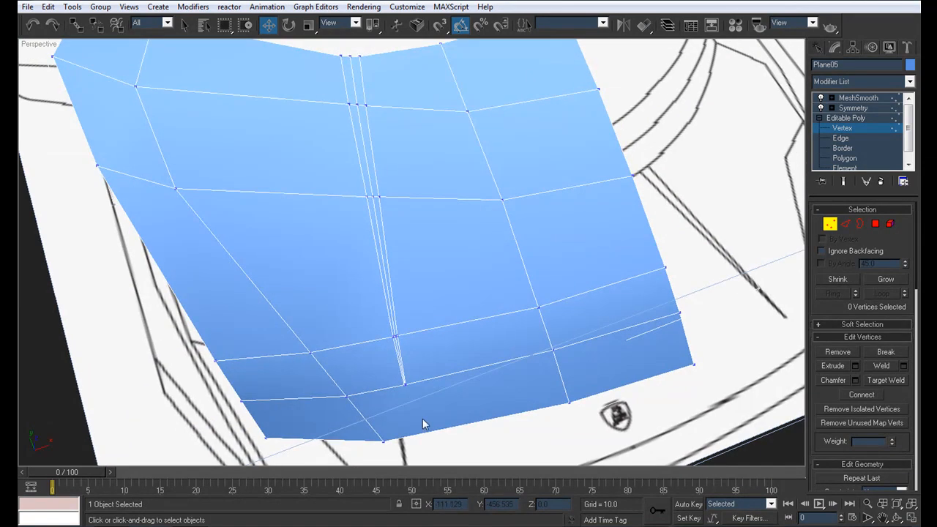
scroll(389, 345, "down", 6)
scroll(385, 337, "up", 6)
scroll(447, 410, "down", 5)
scroll(391, 264, "down", 2)
scroll(408, 292, "up", 6)
scroll(404, 307, "down", 2)
middle_click_drag(408, 295, 402, 312)
scroll(401, 296, "down", 5)
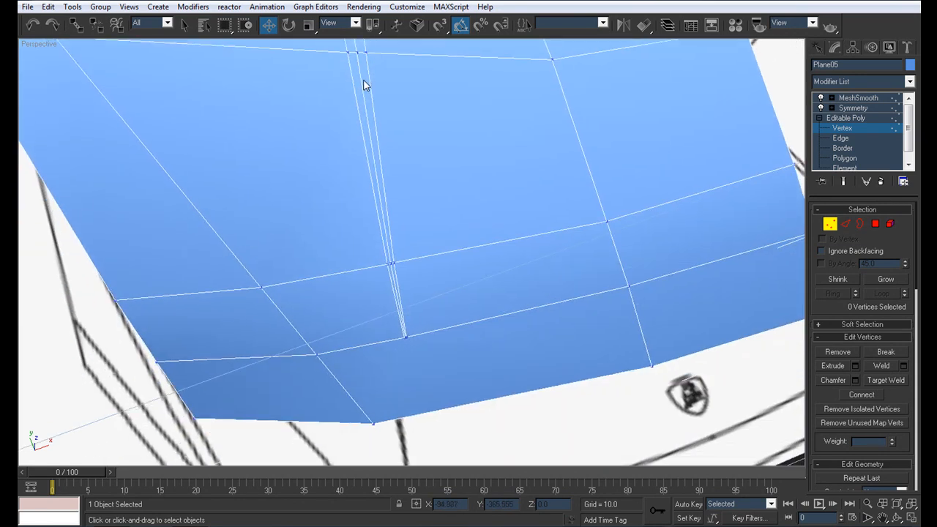
scroll(416, 207, "up", 7)
scroll(419, 225, "down", 5)
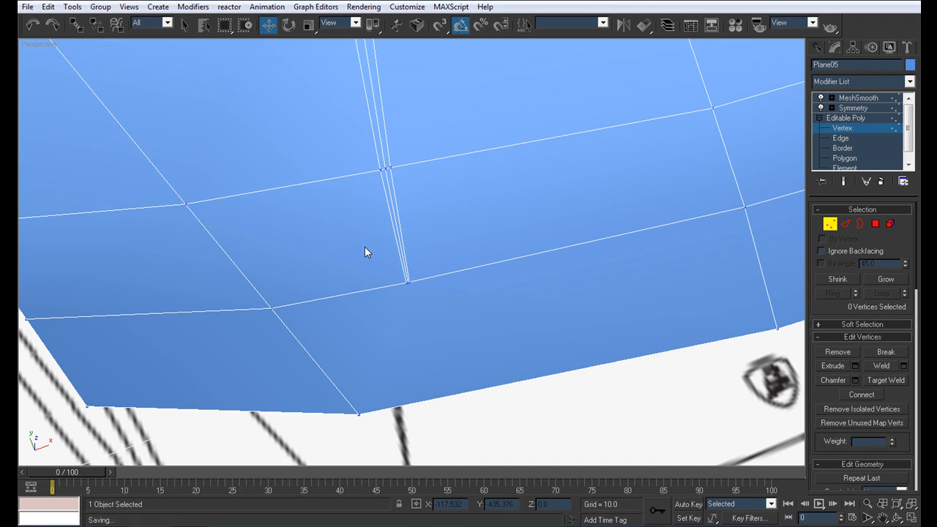
scroll(379, 280, "down", 10)
scroll(390, 335, "up", 10)
middle_click_drag(389, 335, 367, 196)
scroll(374, 233, "up", 6)
middle_click_drag(375, 232, 389, 365)
middle_click_drag(371, 288, 391, 333)
scroll(401, 293, "down", 3)
scroll(402, 293, "up", 1)
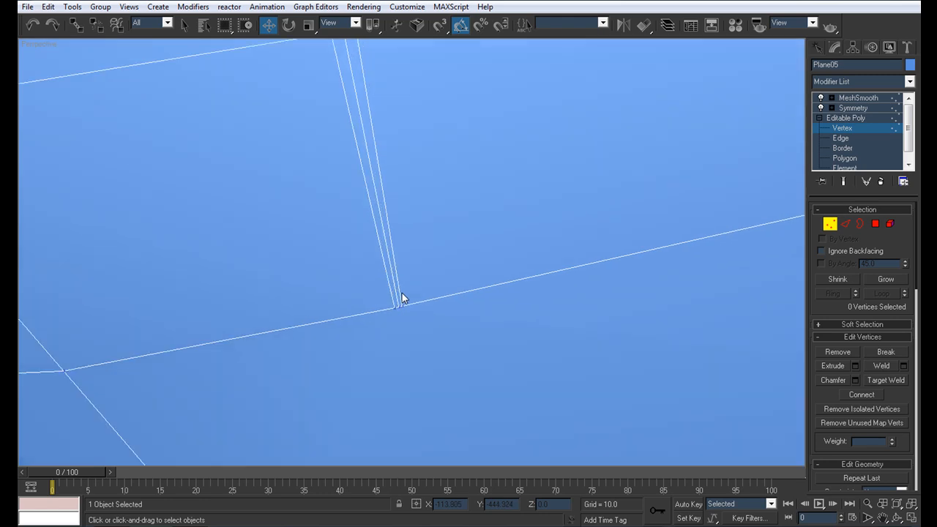
- Target-weld the closely spaced vertices at the crease's front tip into one vertex
scroll(402, 293, "up", 3)
middle_click_drag(395, 299, 405, 320)
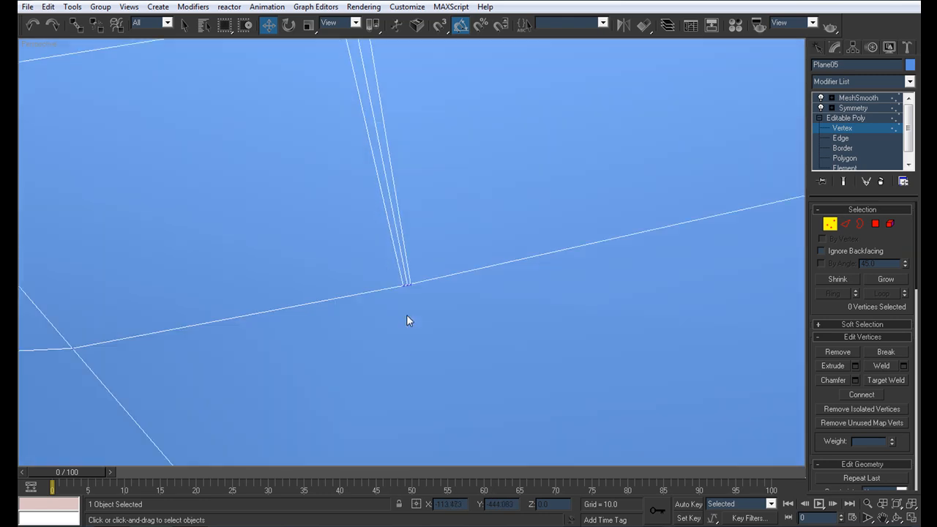
scroll(407, 320, "down", 2)
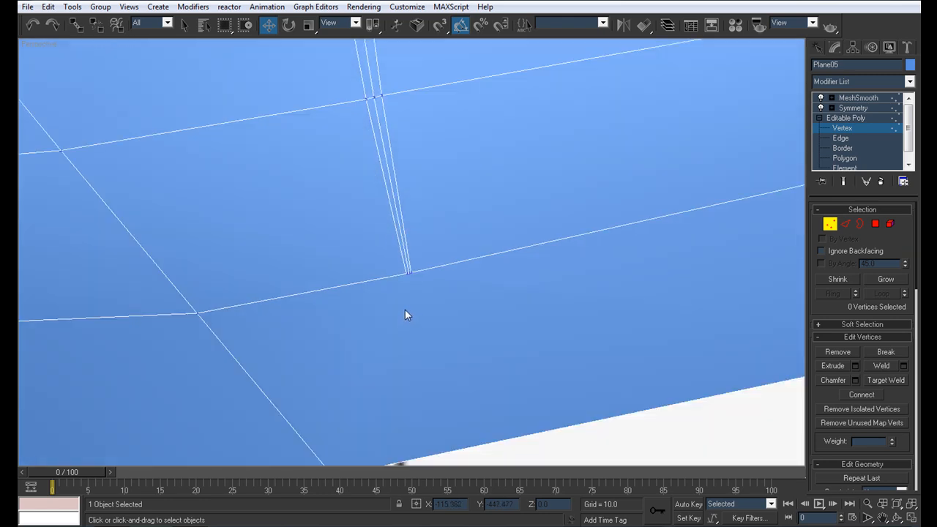
scroll(423, 287, "up", 2)
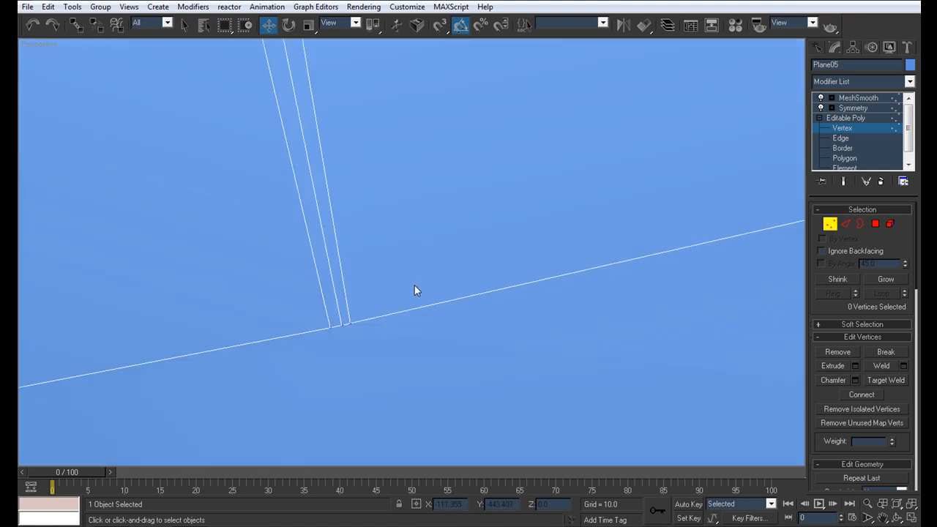
left_click(342, 326)
left_click(330, 327)
left_click(342, 326)
scroll(357, 307, "down", 5)
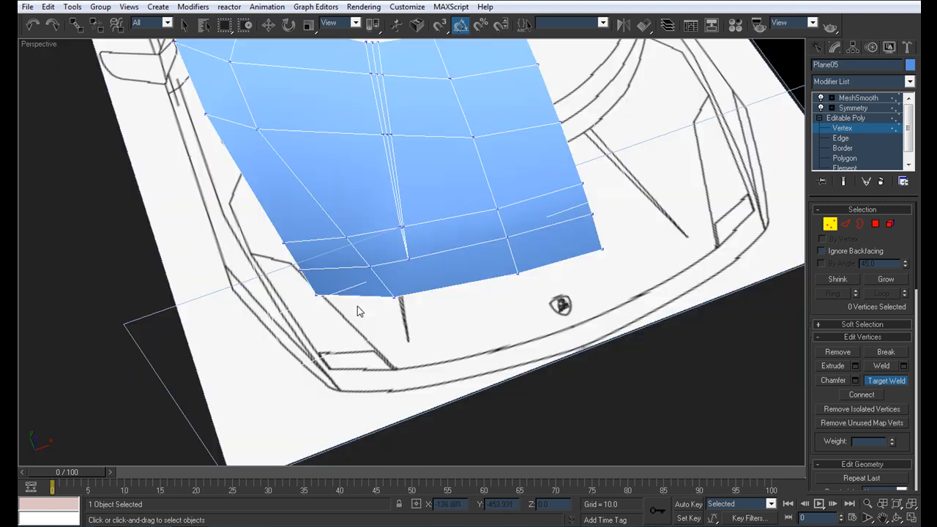
scroll(358, 307, "up", 4)
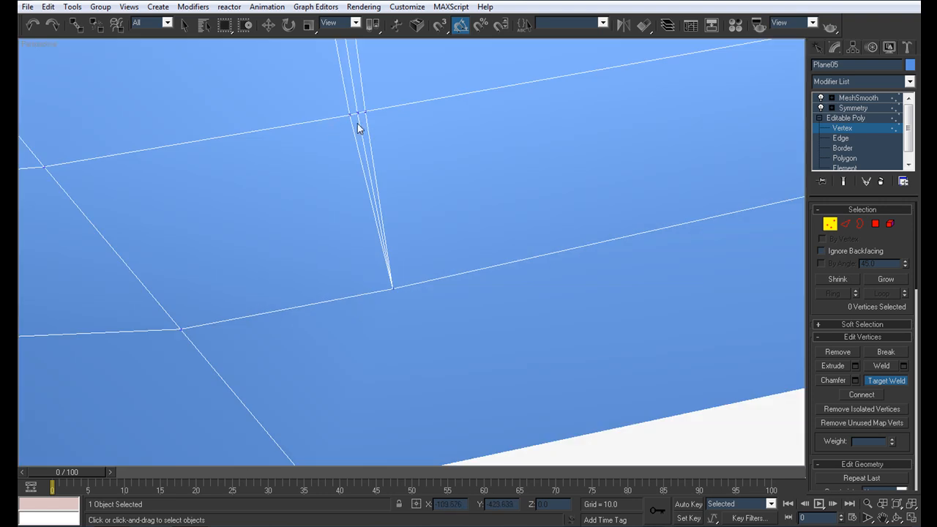
- Cut an edge from the welded crease tip vertex to the hood's front border, then end the Cut tool
scroll(418, 263, "down", 3)
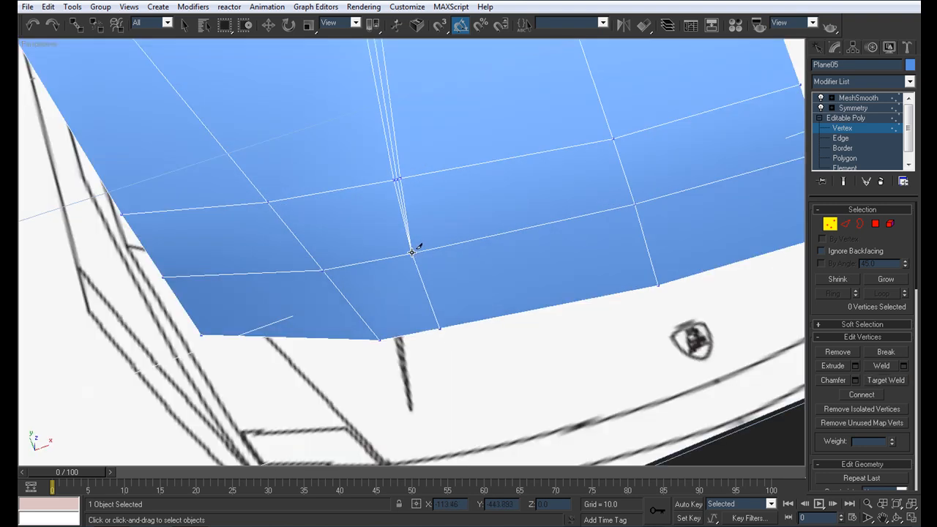
right_click(471, 304)
middle_click_drag(447, 229, 452, 322)
scroll(453, 317, "down", 5)
scroll(452, 312, "up", 2)
scroll(439, 238, "down", 1)
scroll(432, 238, "up", 3)
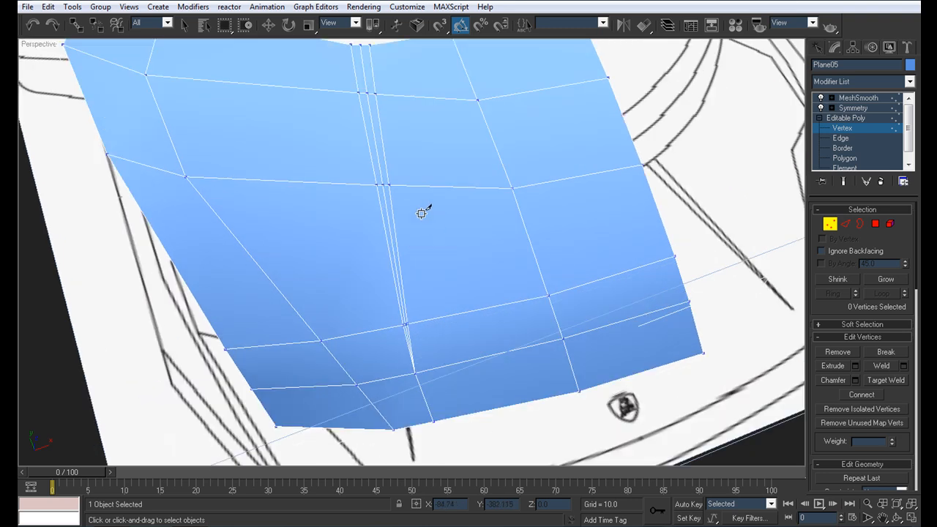
middle_click_drag(391, 179, 388, 255, "alt")
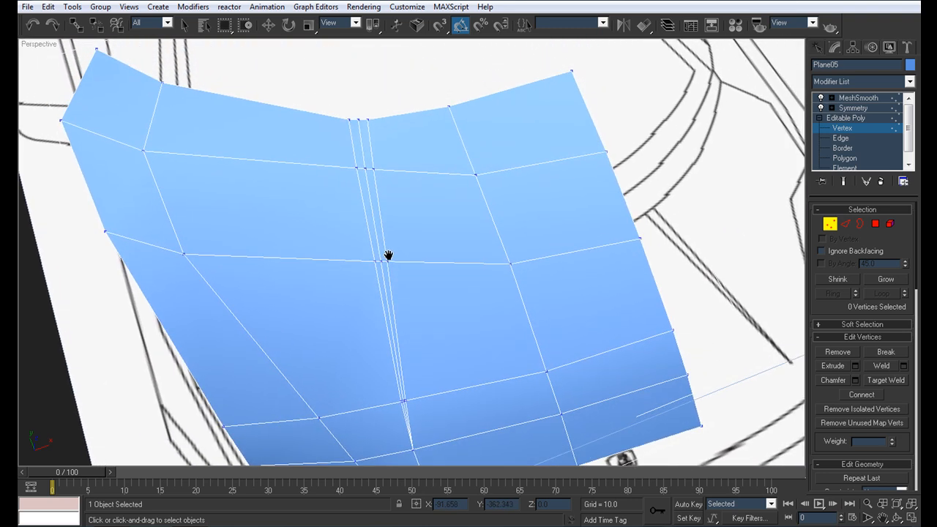
- Switch to polygon editing and select the four narrow crease polygons in the two rows nearest the front tip
left_click(848, 158)
key("w")
middle_click_drag(484, 300, 480, 266)
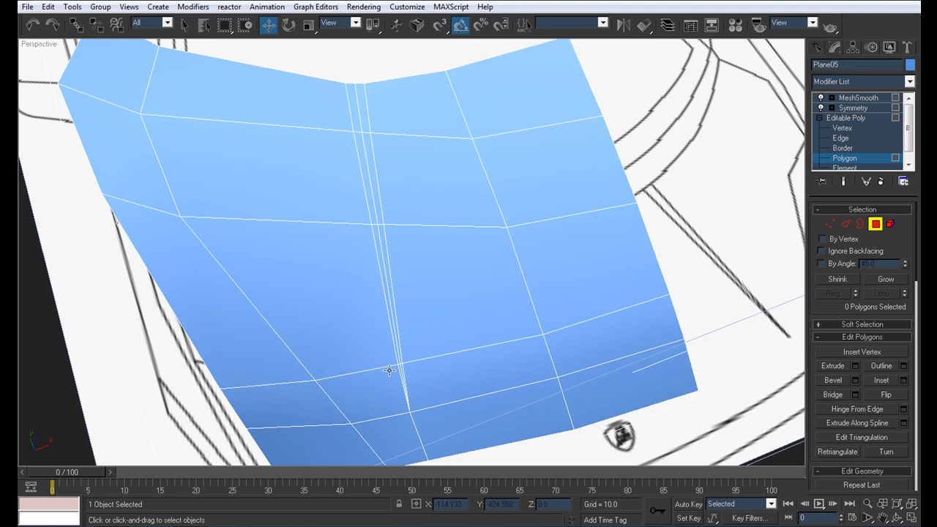
left_click(399, 371)
scroll(400, 371, "up", 5)
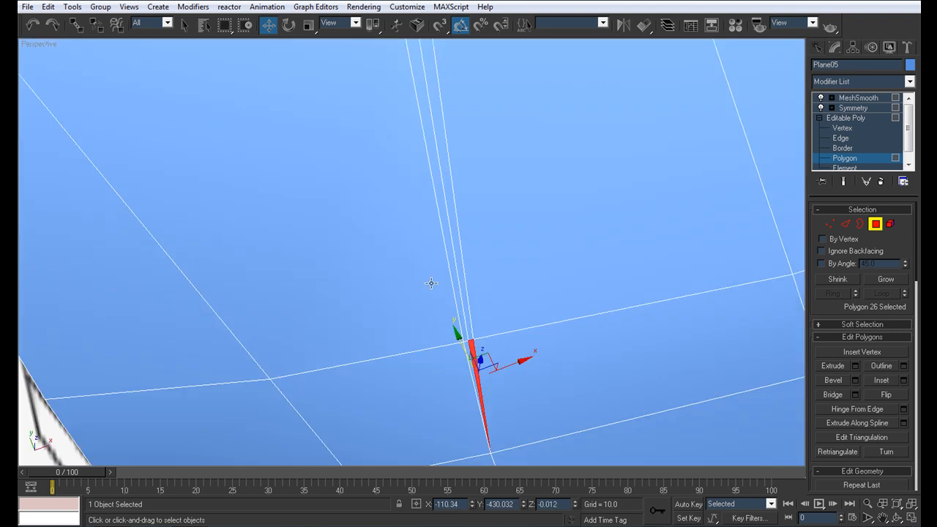
left_click(467, 348, "ctrl")
left_click(463, 329, "ctrl")
left_click(469, 327, "ctrl")
middle_click_drag(477, 213, 500, 383)
scroll(499, 383, "down", 4)
middle_click_drag(447, 199, 456, 304)
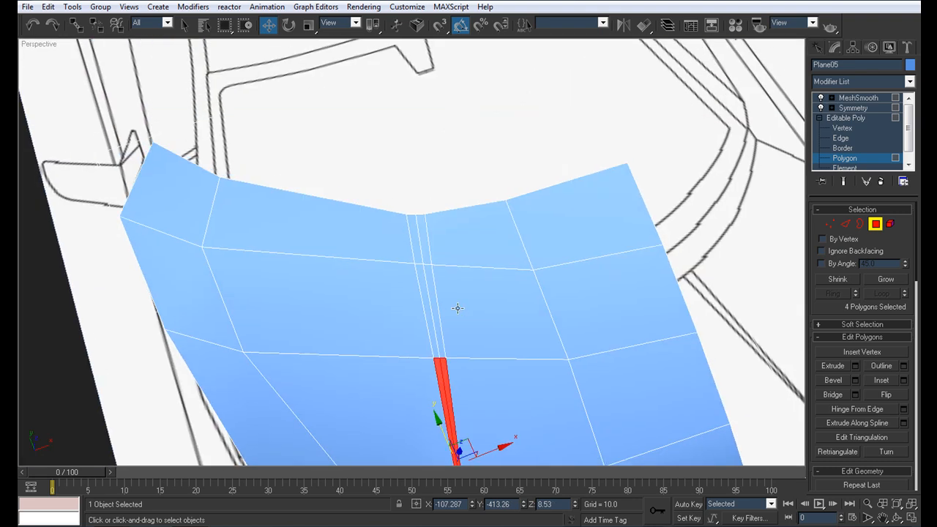
- Add the four remaining narrow polygons up to the hood's rear border to the crease selection
scroll(455, 306, "up", 4)
left_click(423, 290, "ctrl")
left_click(448, 282, "ctrl")
left_click(448, 255, "ctrl")
key("ctrl+z")
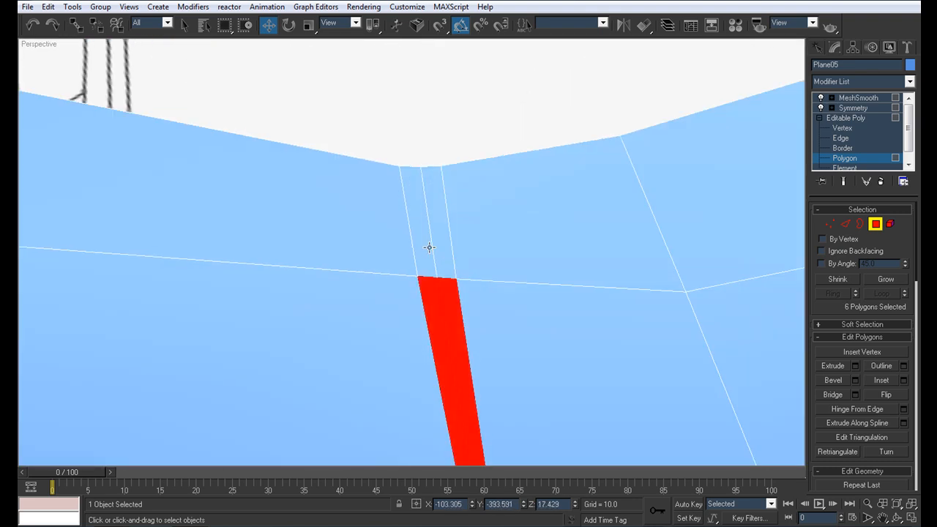
left_click(448, 275, "ctrl")
left_click(420, 261, "ctrl")
scroll(512, 312, "down", 5)
middle_click_drag(486, 287, 501, 227, "alt")
scroll(500, 228, "up", 5)
middle_click_drag(492, 306, 450, 269, "alt")
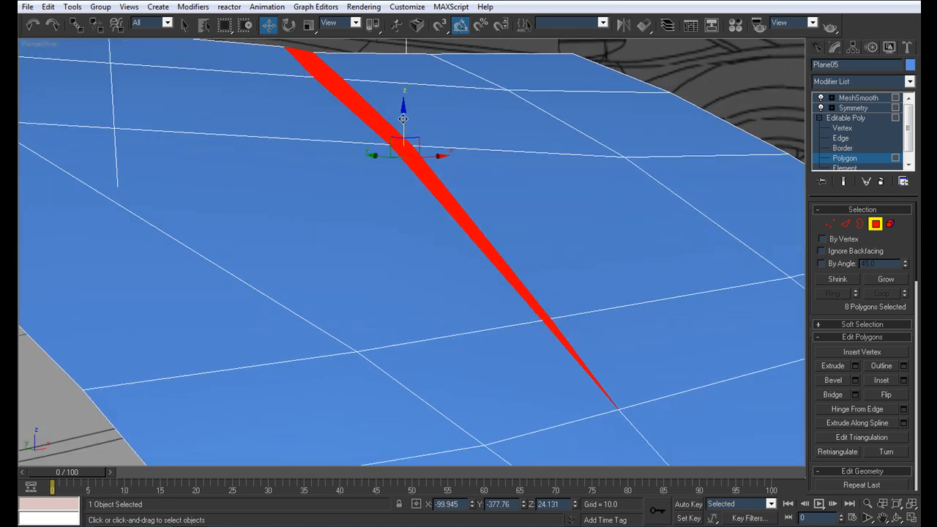
- Extrude the eight selected crease polygons inward to form a shallow groove along the hood
left_click_drag(403, 115, 400, 120)
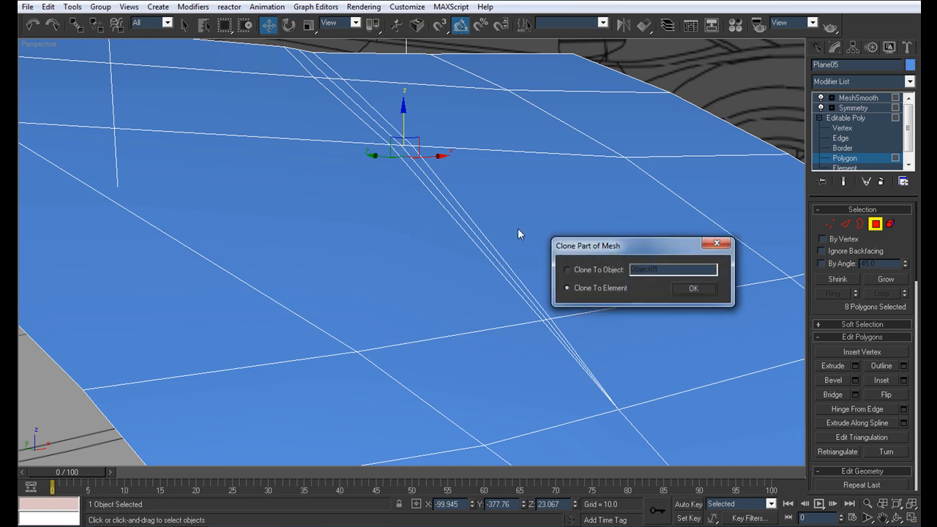
left_click(693, 289)
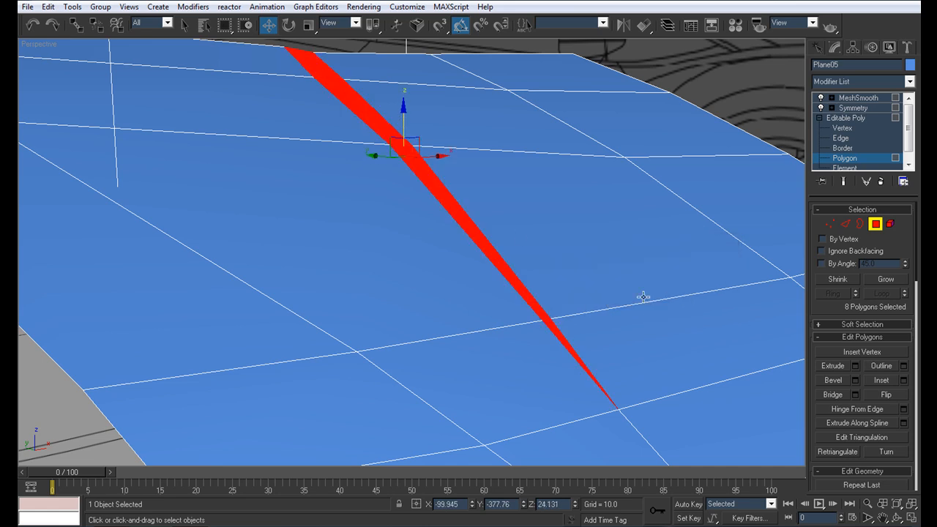
left_click(832, 368)
left_click_drag(412, 156, 411, 166)
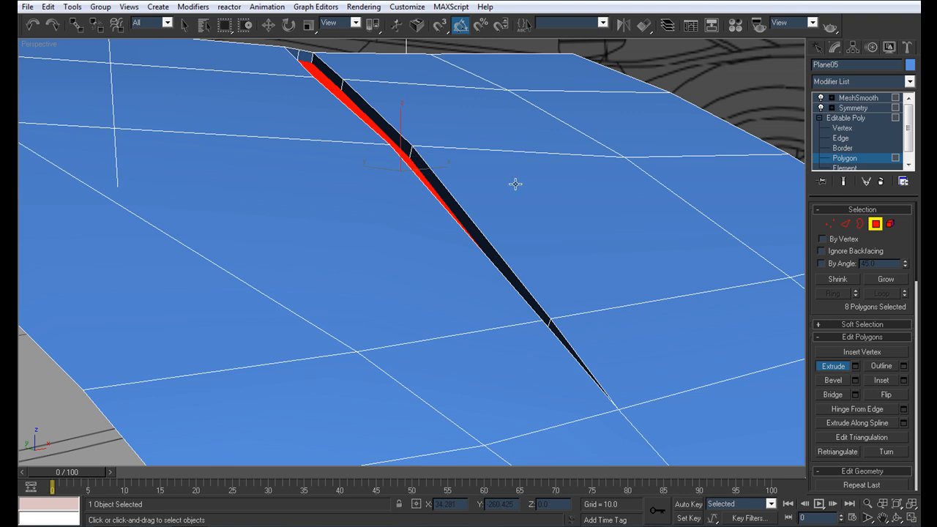
- Delete the end-wall polygons that close the groove at the hood's rear border
middle_click_drag(489, 154, 545, 233, "alt")
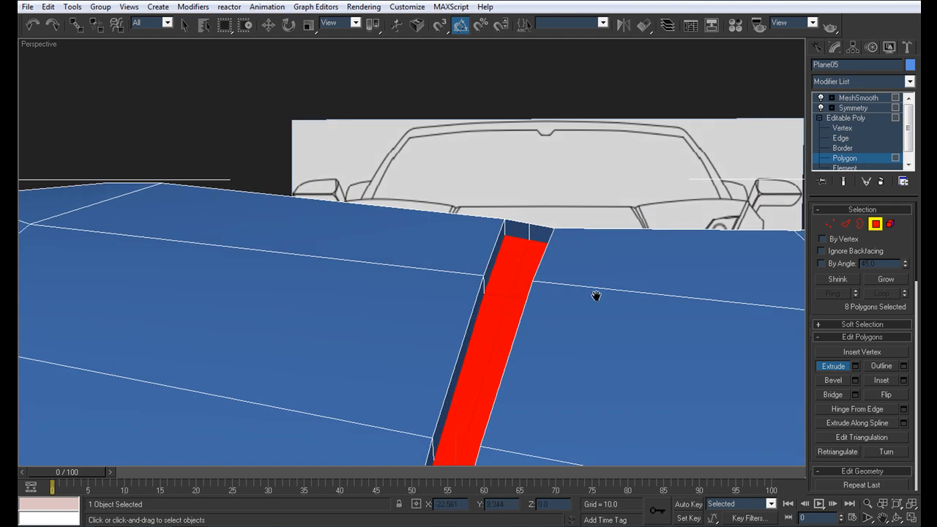
middle_click_drag(604, 300, 584, 223, "alt")
middle_click_drag(527, 244, 379, 277, "alt")
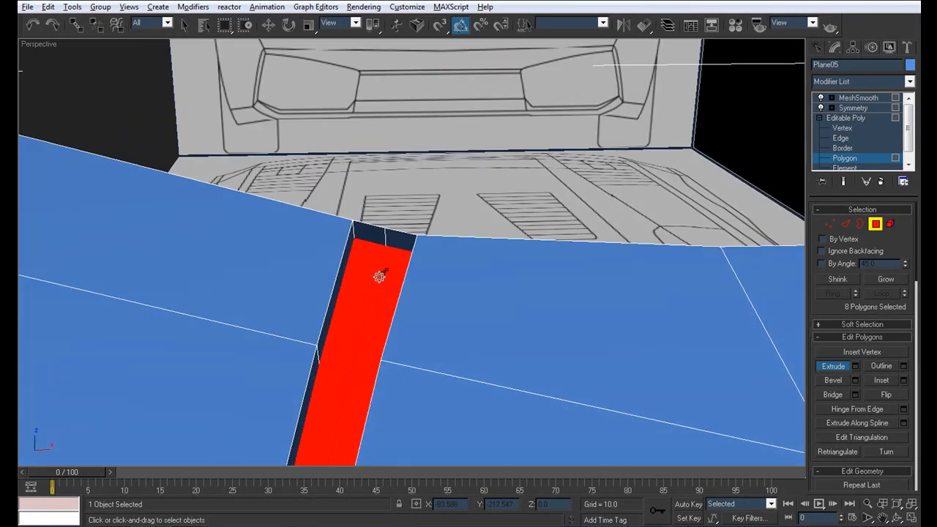
left_click(448, 192)
right_click(379, 255)
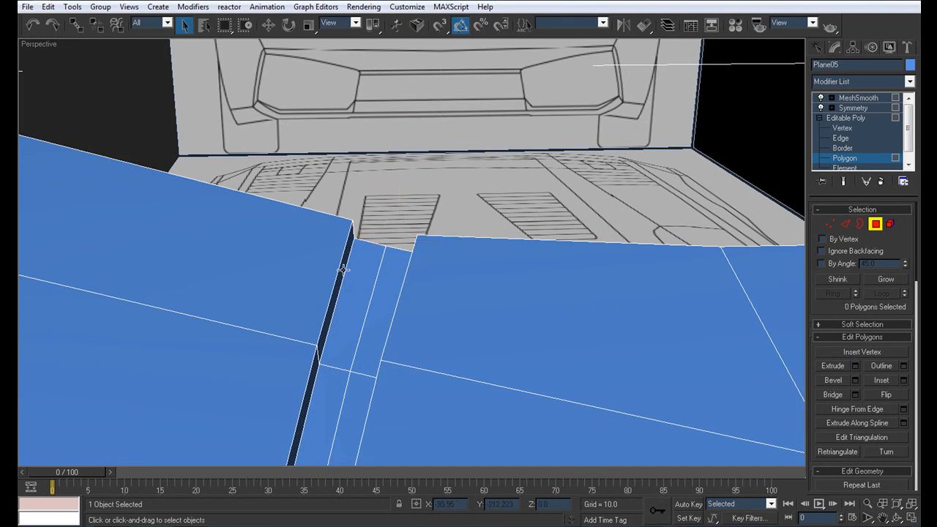
- Target-weld the groove's two lower outer corner vertices at the rear border to the hood surface vertices above them
scroll(346, 270, "down", 8)
middle_click_drag(350, 278, 281, 305, "alt")
scroll(402, 270, "up", 6)
scroll(376, 318, "up", 3)
left_click(840, 128)
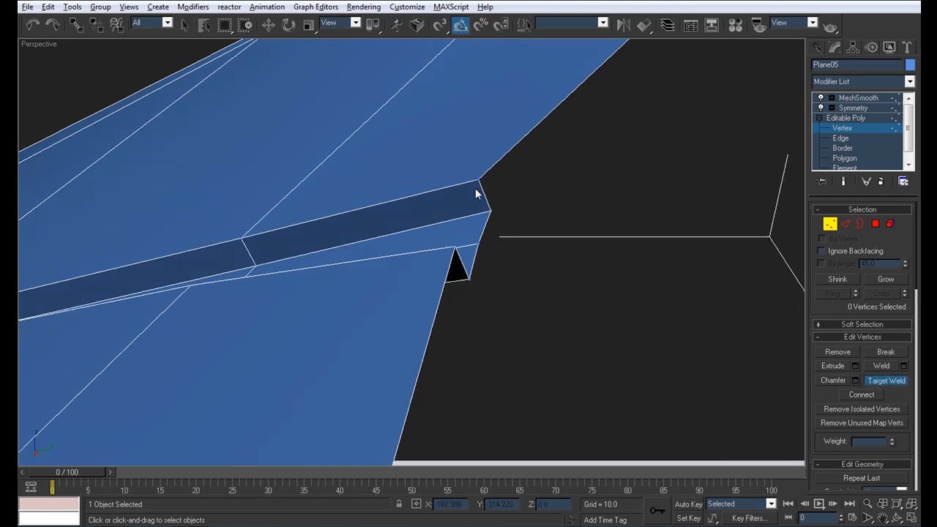
middle_click_drag(481, 190, 514, 250, "alt")
left_click(513, 206)
middle_click_drag(423, 315, 368, 279, "alt")
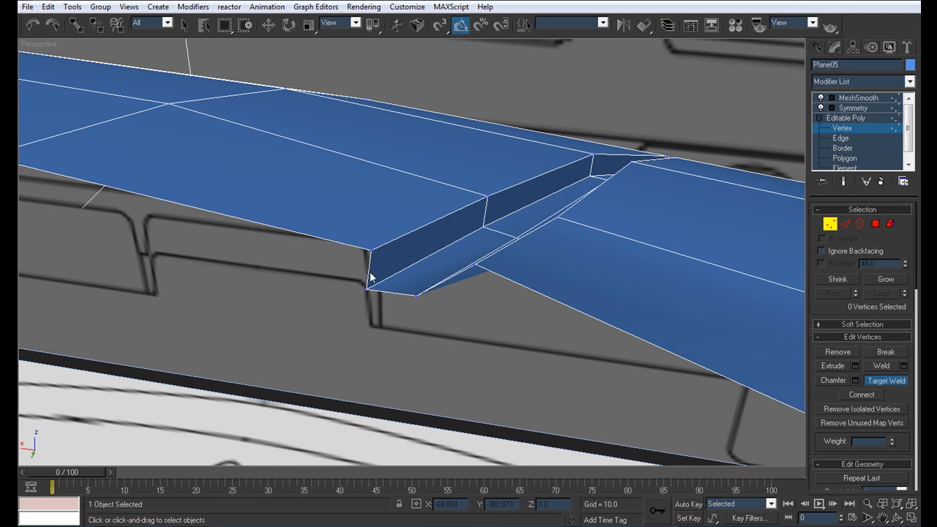
left_click(368, 289)
left_click(372, 251)
middle_click_drag(476, 225, 472, 313)
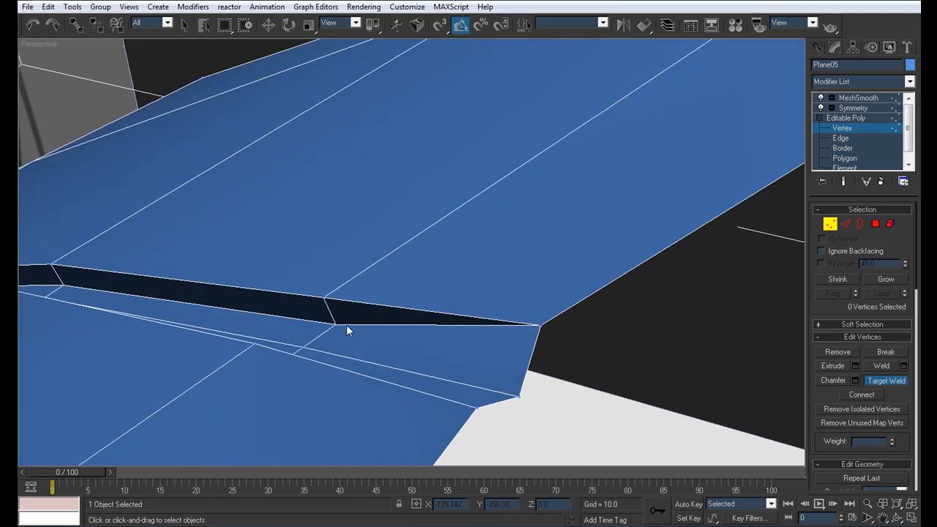
- Target-weld the lower outer vertices along the groove's side walls to the matching hood surface vertices
left_click(326, 297)
middle_click_drag(272, 335, 422, 316, "alt")
left_click(410, 293)
middle_click_drag(340, 288, 463, 276, "alt")
middle_click_drag(265, 333, 463, 330)
scroll(519, 282, "up", 2)
left_click(508, 259)
left_click(482, 335)
middle_click_drag(388, 318, 543, 283, "alt")
middle_click_drag(338, 370, 437, 300)
scroll(437, 300, "up", 3)
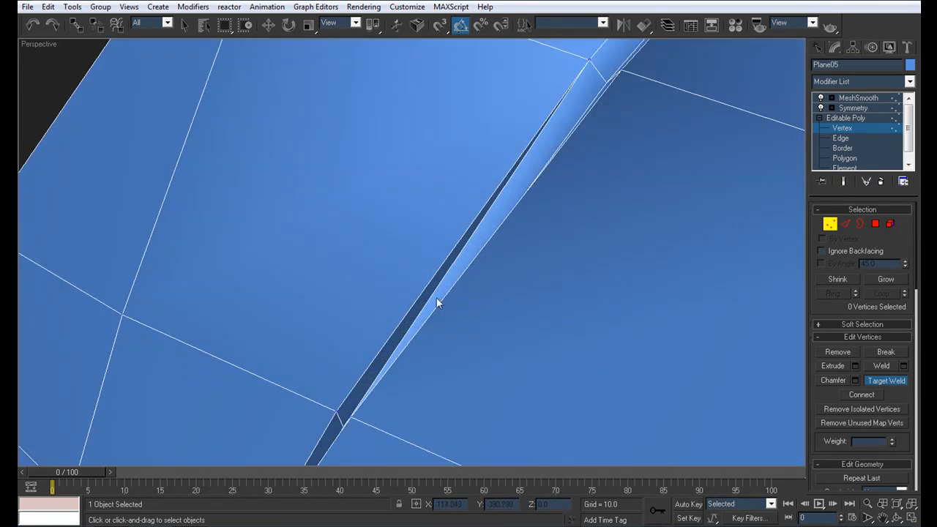
left_click(337, 412)
- Target-weld the remaining lower vertex on the groove's opposite wall near the front tip to its surface vertex
scroll(340, 416, "down", 6)
middle_click_drag(290, 389, 395, 359, "alt")
middle_click_drag(395, 359, 292, 342)
scroll(382, 336, "up", 6)
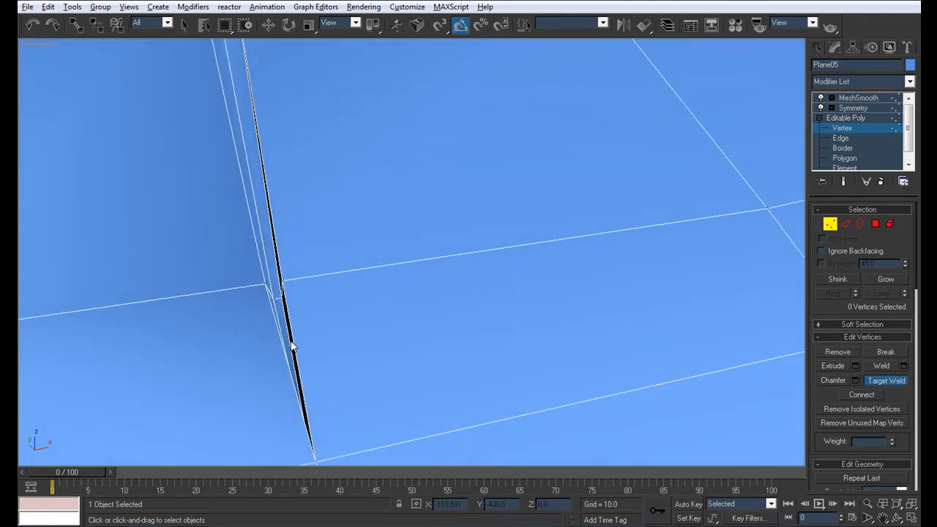
left_click(281, 283)
scroll(286, 329, "down", 6)
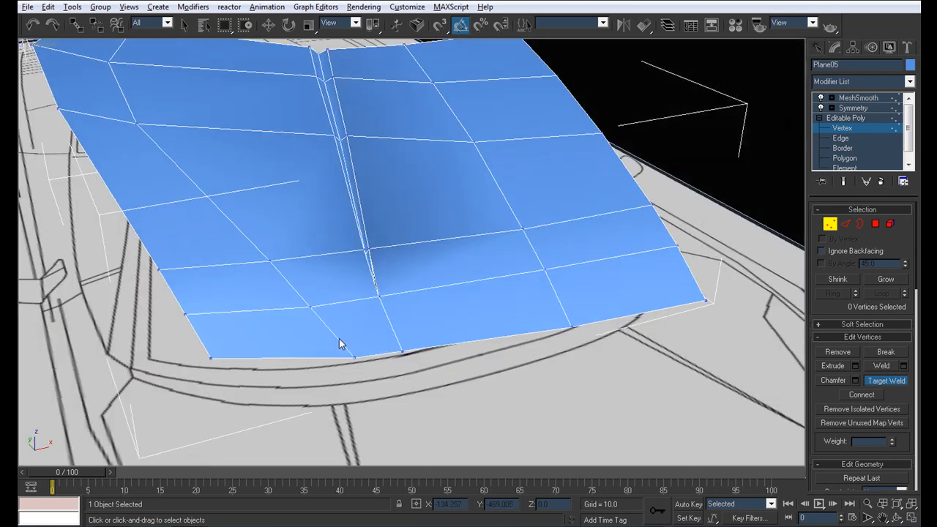
- Target-weld the loose vertex beneath the crease's front tip to the tip vertex on the hood surface
middle_click_drag(352, 338, 278, 372, "alt")
scroll(278, 374, "up", 4)
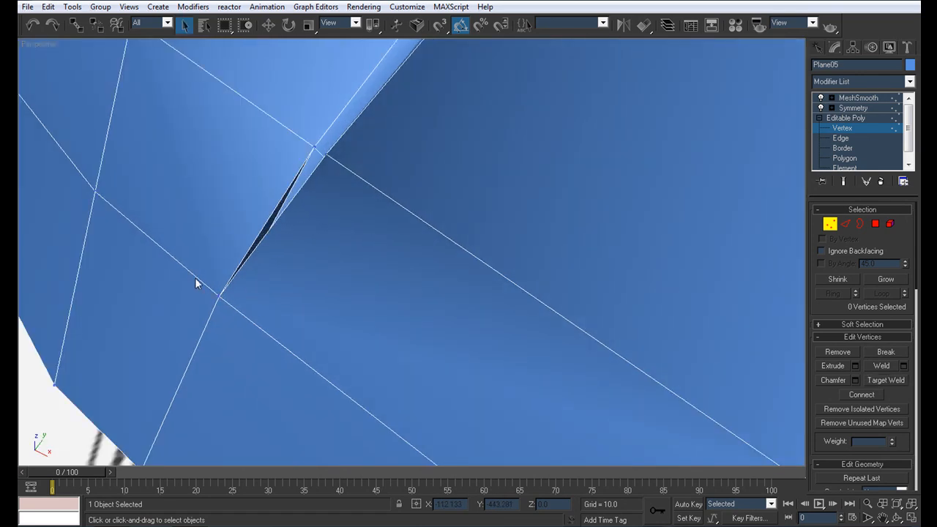
middle_click_drag(265, 328, 392, 211, "alt")
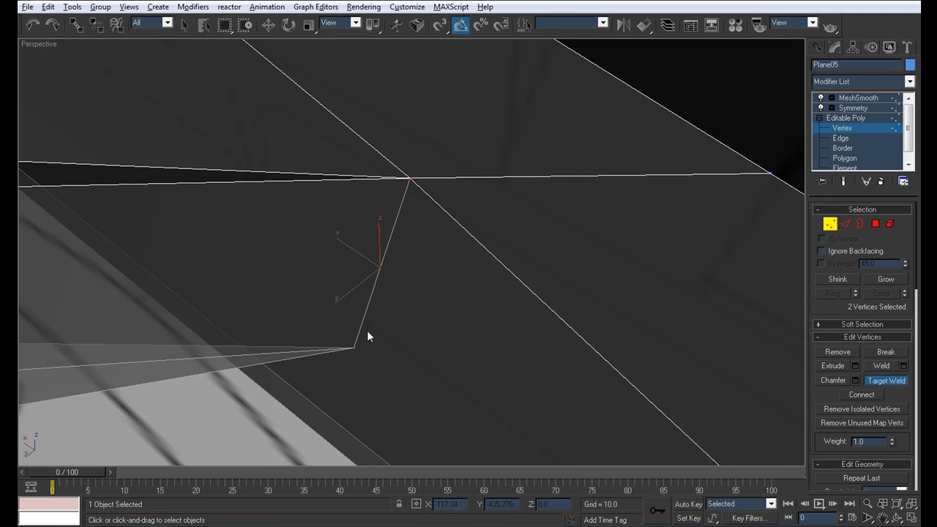
left_click(409, 176)
middle_click_drag(410, 176, 381, 212, "alt")
middle_click_drag(476, 264, 364, 248, "alt")
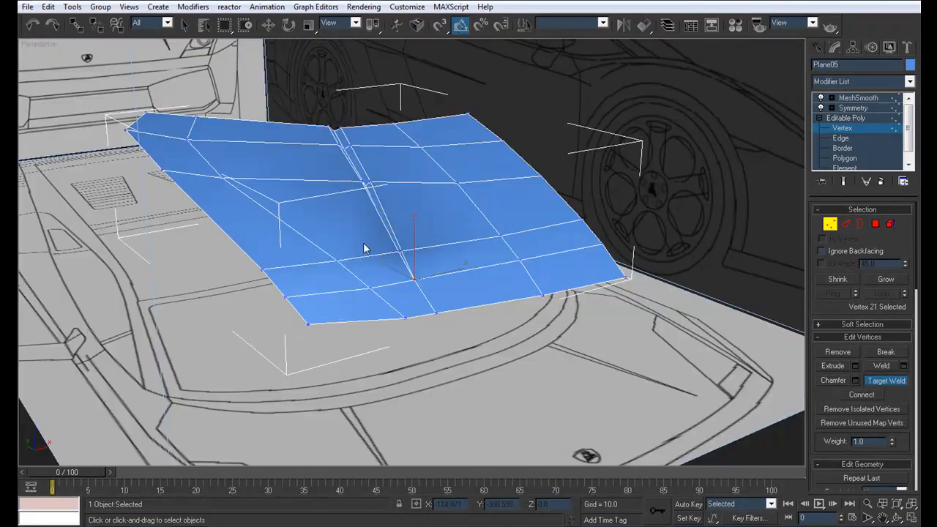
- Show the hood at the MeshSmooth level and examine the smoothed crease and its front tip
left_click(850, 101)
middle_click_drag(509, 246, 545, 267, "alt")
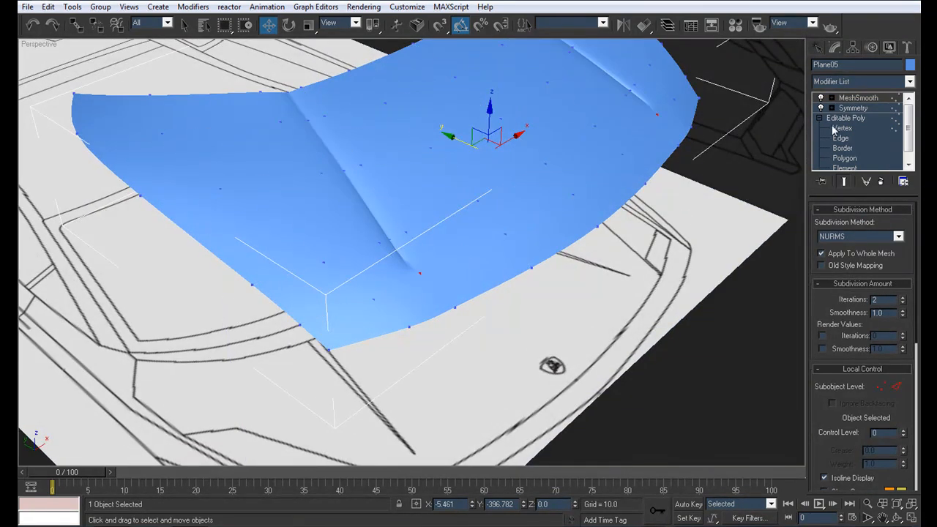
left_click(673, 310)
middle_click_drag(673, 310, 453, 240, "alt")
scroll(468, 244, "up", 5)
left_click(472, 249)
- Raise the groove-floor vertex just behind the crease's front tip by about 1.4 units along Z
left_click(841, 128)
mouse_move(351, 307)
middle_mouse_down("alt")
mouse_move(351, 210)
mouse_move(421, 211)
mouse_move(424, 282)
mouse_move(432, 265)
mouse_move(421, 249)
mouse_move(341, 315)
mouse_move(449, 278)
mouse_move(429, 269)
mouse_move(541, 259)
mouse_move(510, 264)
mouse_move(366, 354)
middle_mouse_up("alt")
scroll(412, 201, "up", 4)
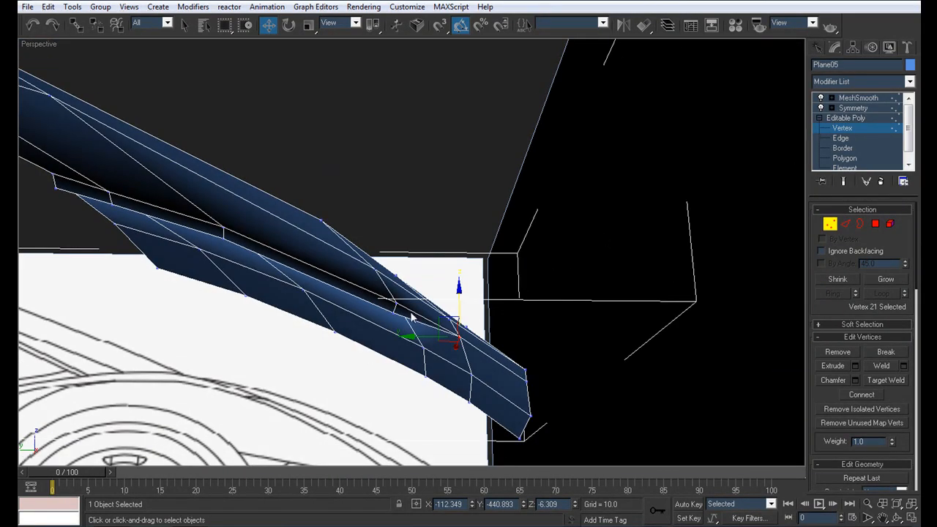
key("q")
mouse_move(408, 317)
middle_mouse_down("alt")
mouse_move(613, 188)
mouse_move(666, 192)
mouse_move(584, 249)
middle_mouse_up("alt")
middle_click_drag(411, 291, 417, 314, "alt")
key("w")
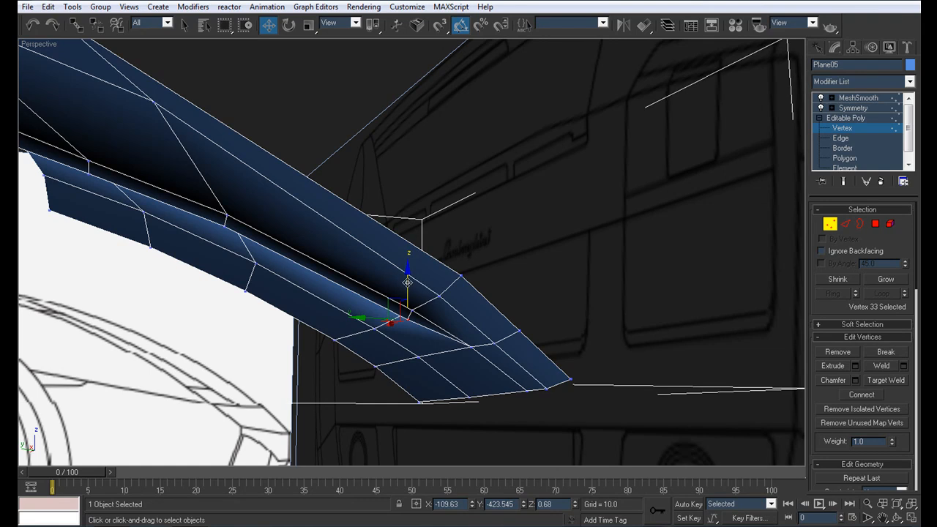
left_click_drag(408, 279, 409, 277)
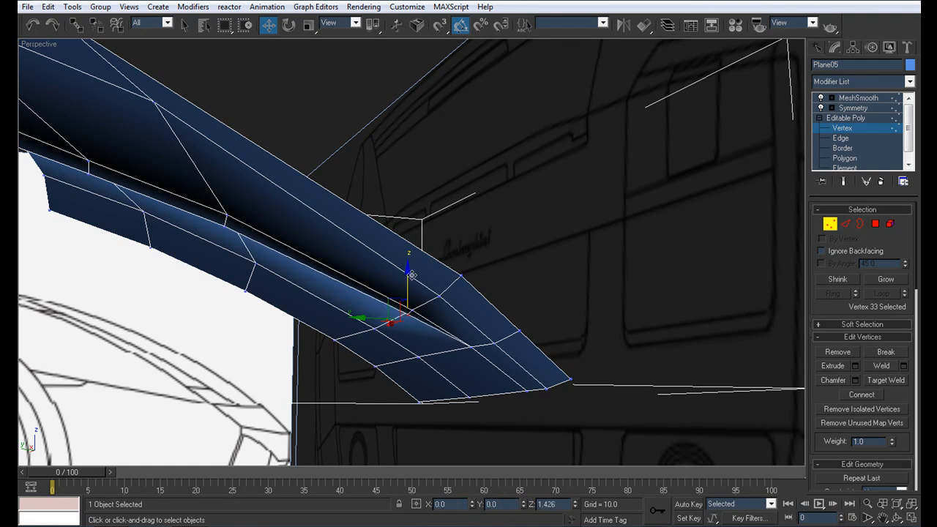
- Examine the hood from several angles, including the creases at the MeshSmooth level, and return to the base mesh's vertices
middle_click_drag(173, 233, 169, 350, "alt")
scroll(170, 348, "down", 3)
middle_click_drag(286, 316, 455, 282, "alt")
scroll(263, 306, "up", 5)
scroll(258, 222, "down", 5)
left_click(857, 99)
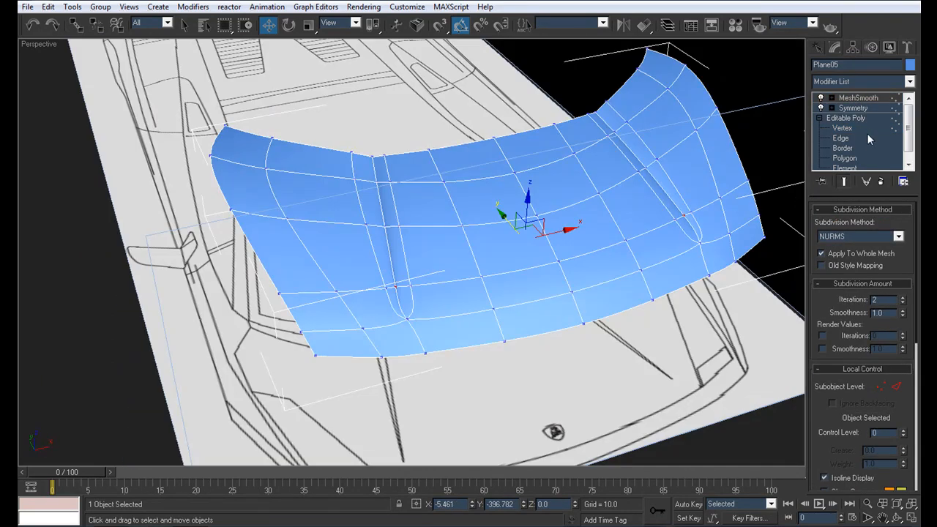
left_click(842, 128)
middle_click_drag(418, 251, 383, 244, "alt")
scroll(340, 232, "up", 5)
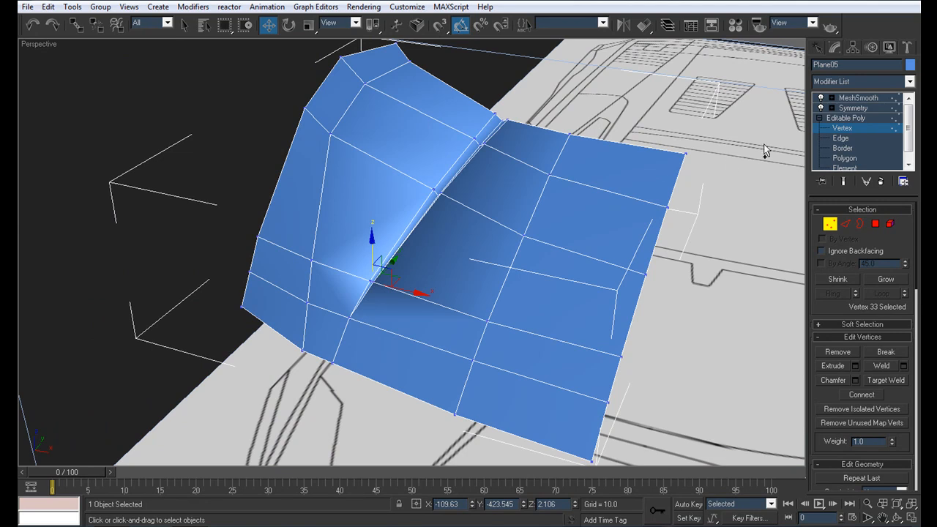
- Save the scene under the file name Body3 in the Lamborghini Gallardo folder
left_click(28, 7)
left_click(44, 95)
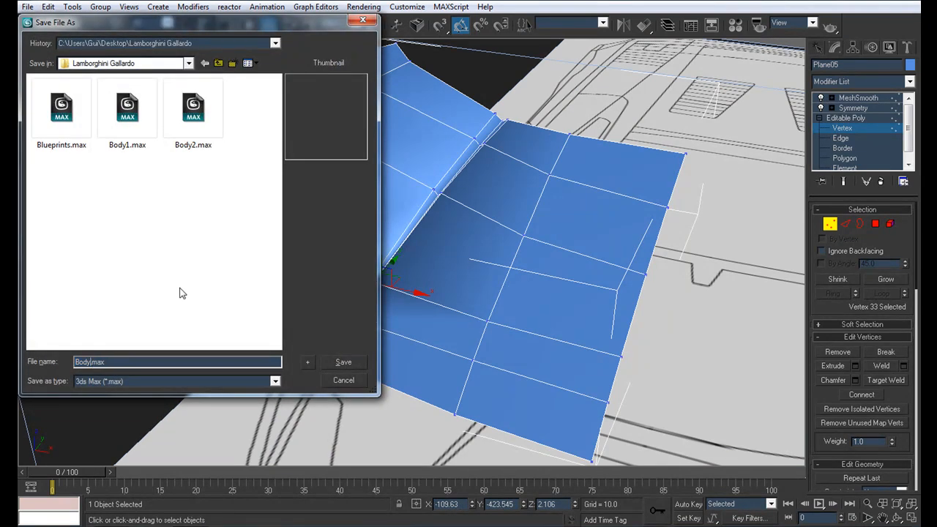
type("Body3")
key("Return")
- Select the three edge loops running along the groove: both upper rims and the floor
middle_click_drag(230, 280, 284, 264, "alt")
scroll(284, 263, "up", 3)
left_click(842, 139)
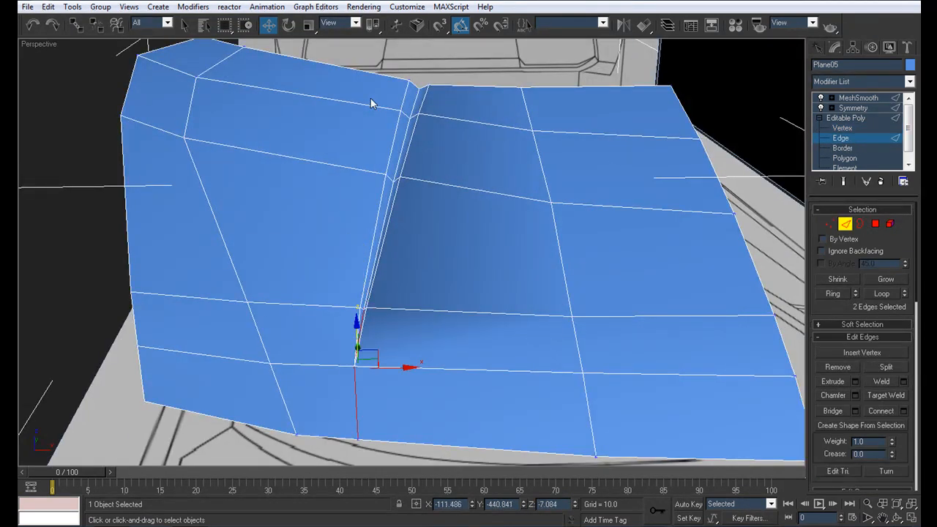
left_click(401, 96)
left_click(422, 107, "ctrl")
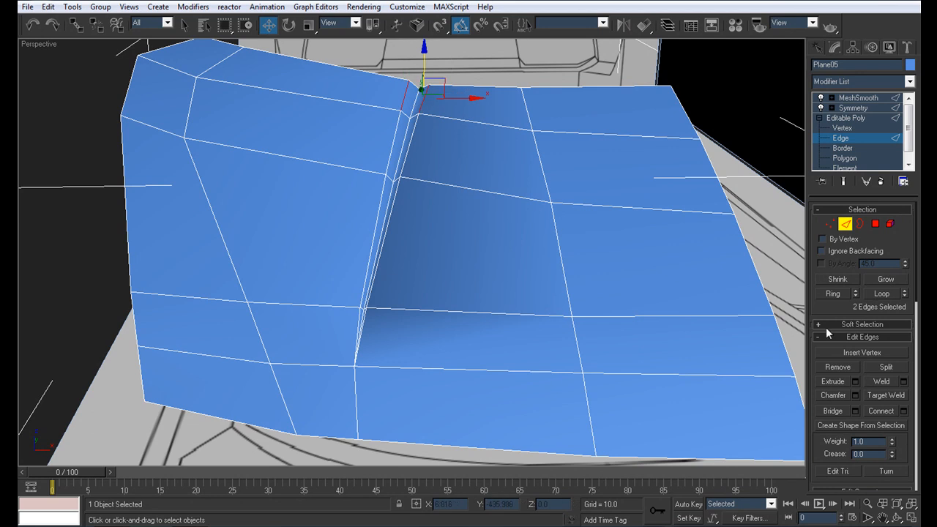
left_click(882, 293)
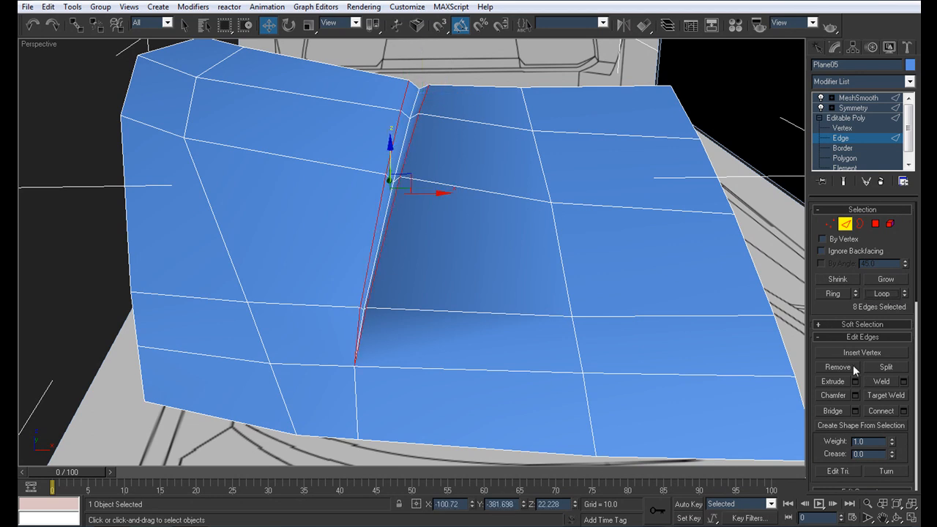
left_click(413, 99, "ctrl")
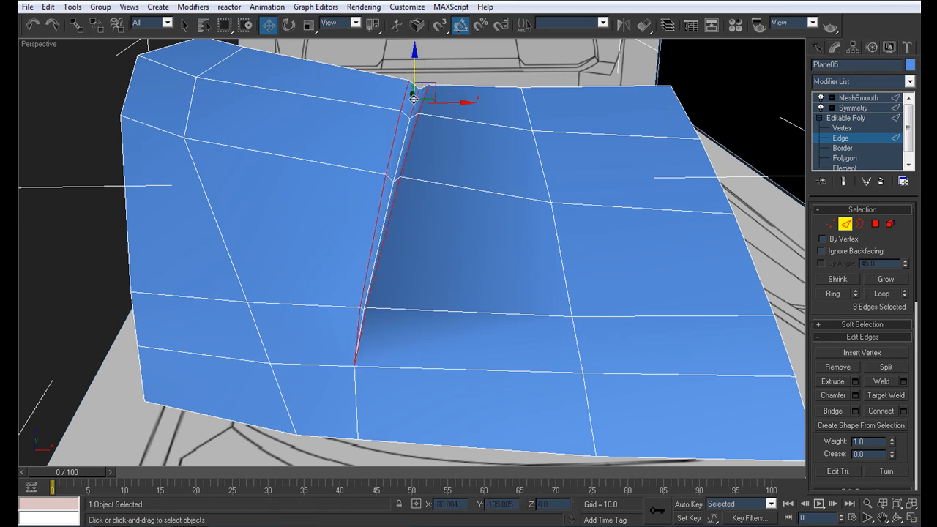
left_click(882, 294)
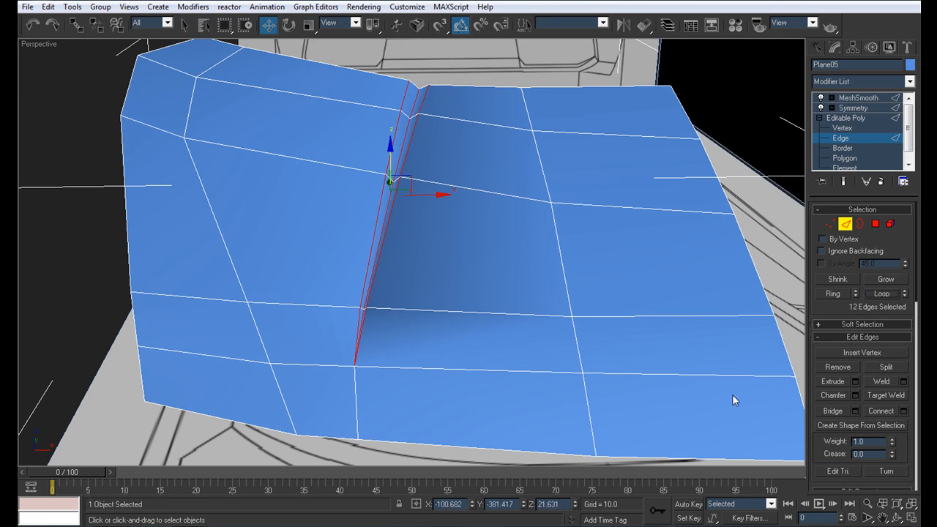
- Chamfer the selected groove edge loops with an amount of 0.01
left_click(855, 395)
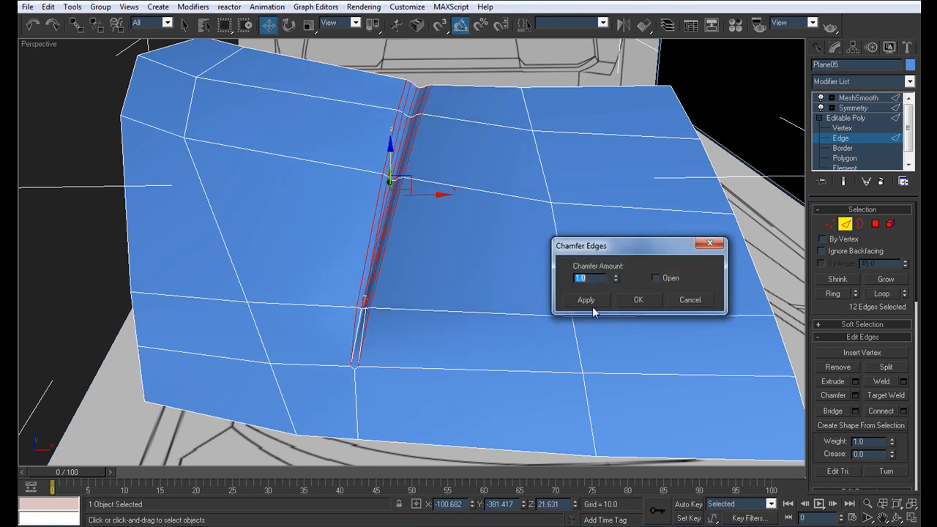
type("0.01")
key("Return")
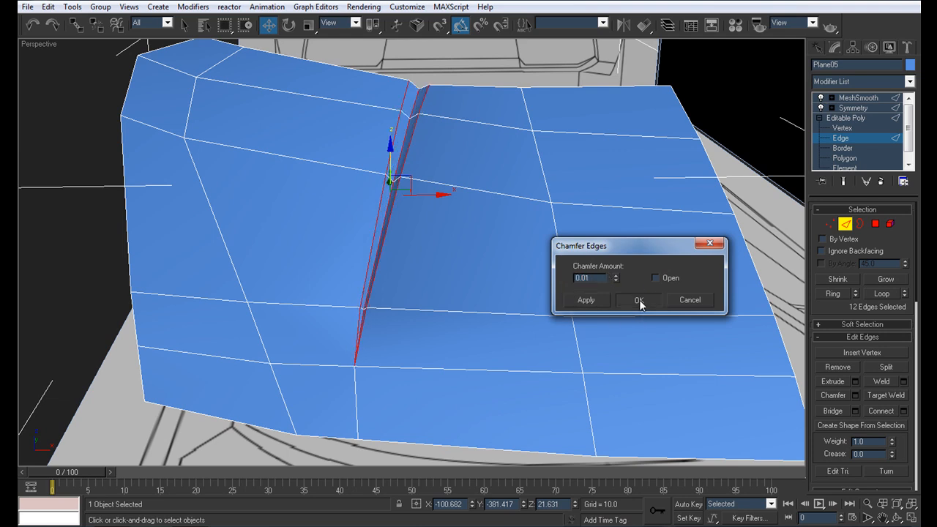
left_click(637, 300)
- Examine the sharpened creases and their front tips at the MeshSmooth level
scroll(512, 307, "up", 4)
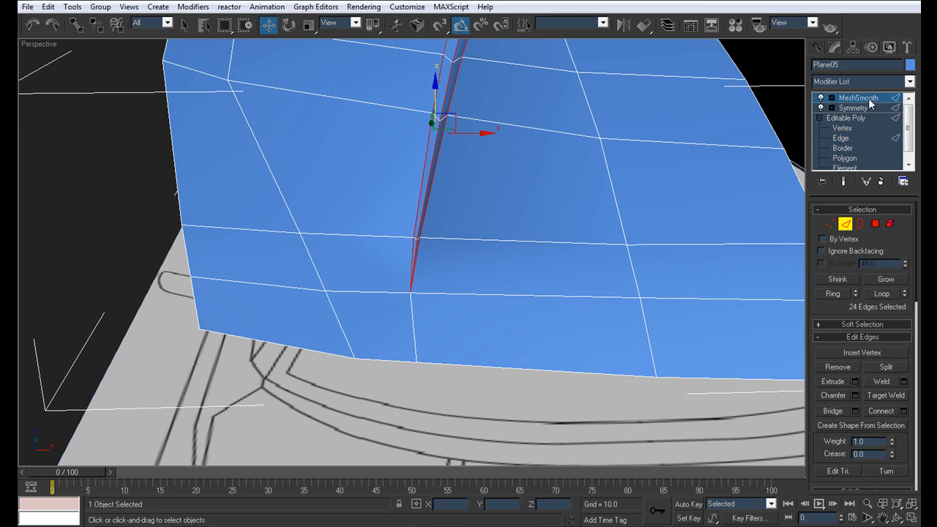
left_click(869, 103)
scroll(485, 274, "down", 6)
left_click(480, 166)
middle_click_drag(481, 165, 545, 192, "alt")
scroll(502, 196, "up", 5)
middle_click_drag(545, 192, 475, 315)
scroll(598, 251, "down", 5)
middle_click_drag(495, 258, 578, 110, "alt")
middle_click_drag(355, 256, 354, 224, "alt")
scroll(363, 260, "up", 5)
left_click(286, 298)
- Target-weld the two side vertices at the crease's chamfered front tip to the central tip vertex
left_click(842, 128)
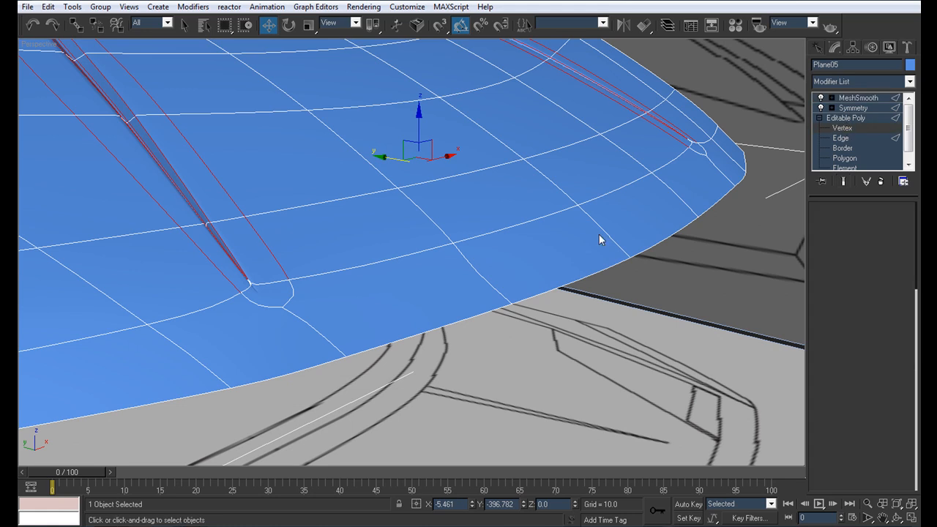
left_click_drag(253, 288, 264, 301, "ctrl")
key("z")
middle_click_drag(562, 271, 441, 312, "alt")
scroll(442, 305, "up", 3)
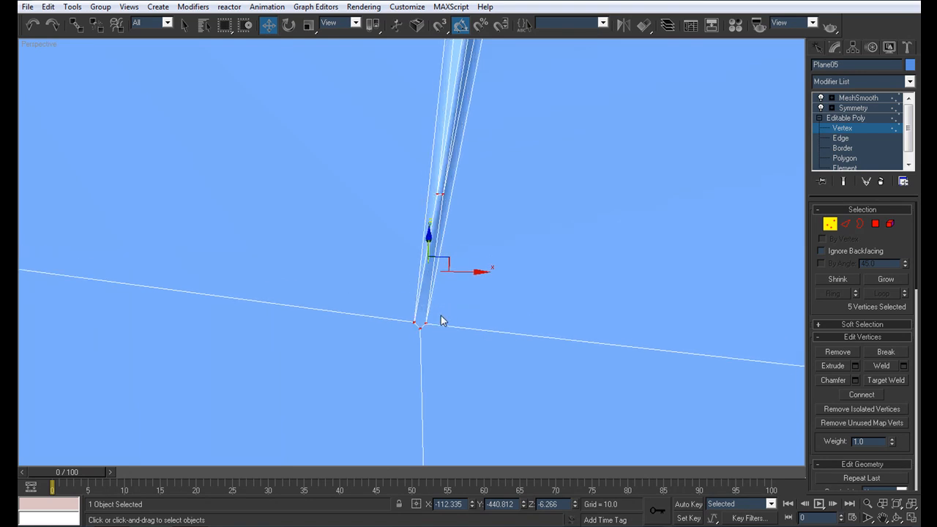
key("ctrl+shift+w")
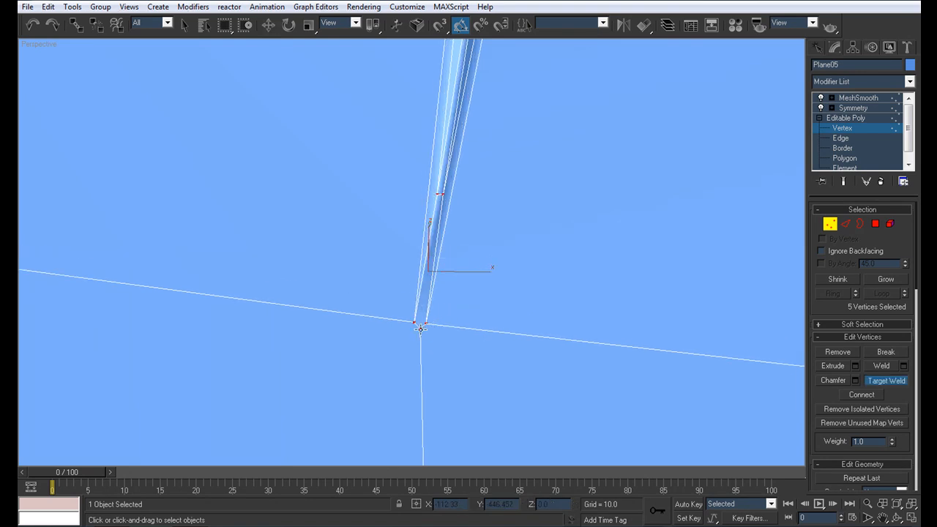
key("w")
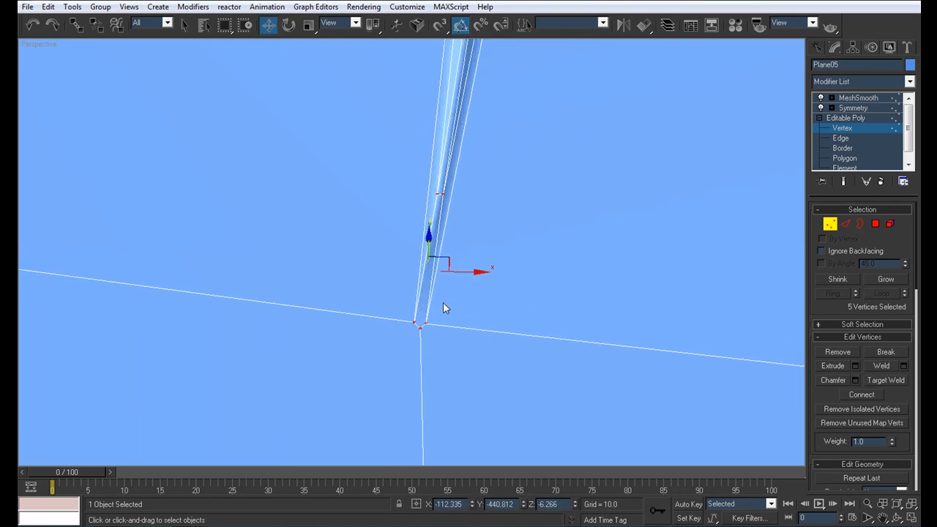
key("ctrl+shift+w")
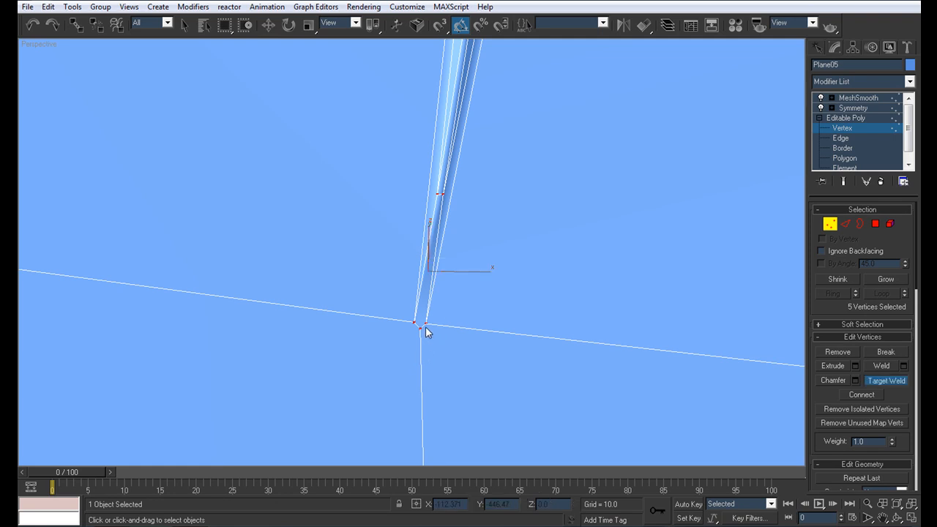
left_click(424, 326)
left_click(420, 329)
left_click(412, 322)
left_click(419, 328)
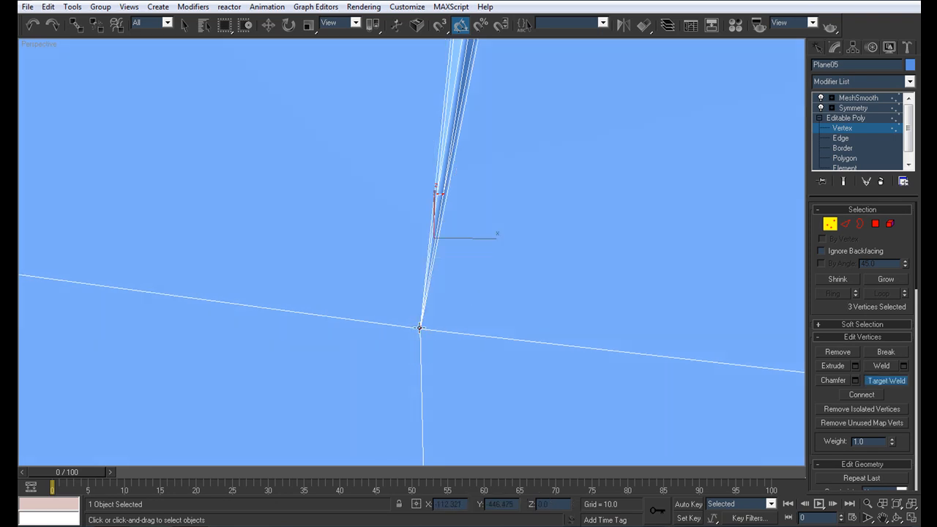
- Inspect the smoothed hood without edge lines, checking how the crease runs out at its front tip
middle_click_drag(470, 282, 437, 329)
scroll(437, 329, "down", 8)
middle_click_drag(439, 297, 383, 418)
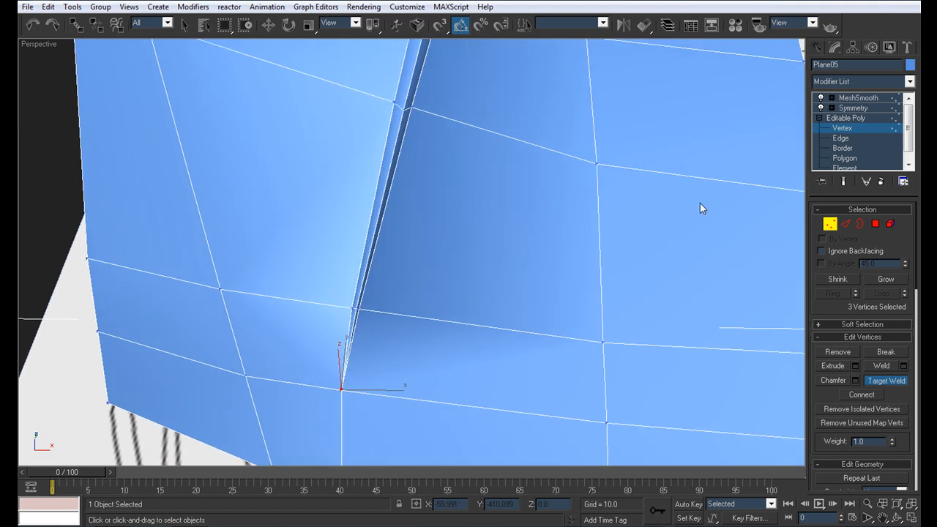
left_click(842, 110)
scroll(534, 270, "down", 5)
key("F4")
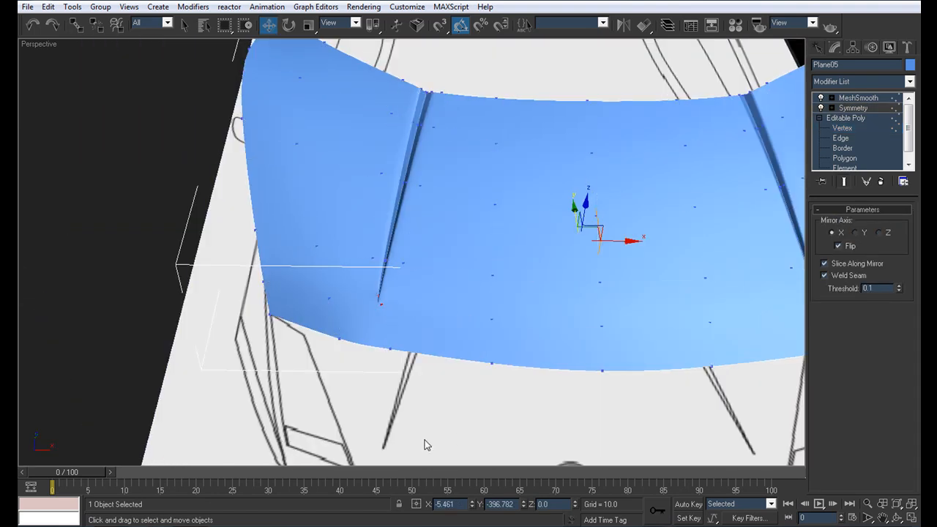
left_click(426, 455)
middle_click_drag(429, 339, 489, 389, "alt")
scroll(431, 280, "up", 5)
middle_click_drag(432, 278, 345, 233, "alt")
left_click(355, 276)
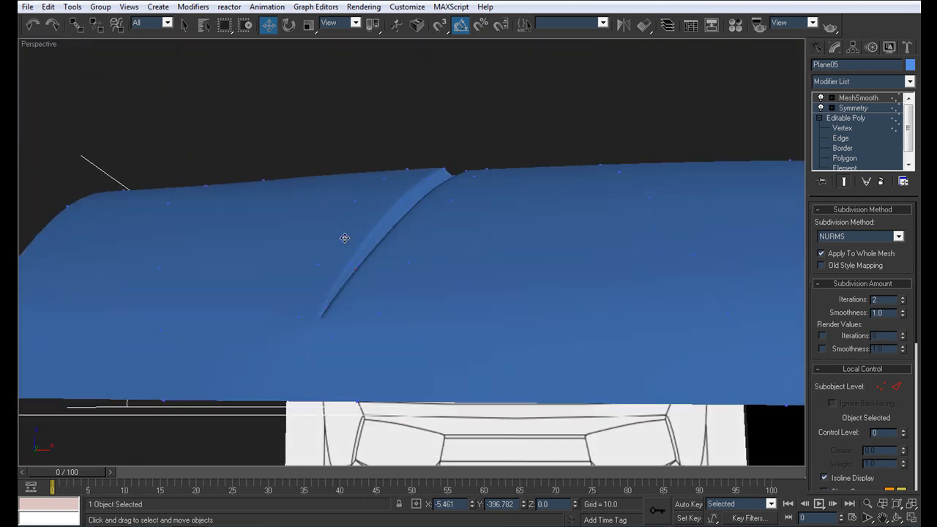
- Undo the tip welds and the chamfer of the groove edges
key("ctrl+z")
key("ctrl+z")
key("ctrl+z")
key("ctrl+z")
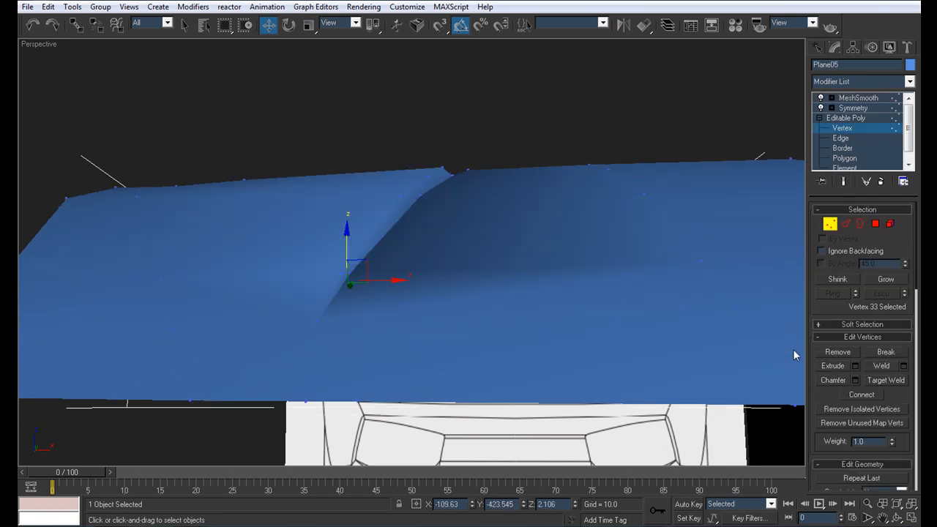
- Chamfer the selected groove-floor vertex near the front tip by 0.01 and check the MeshSmooth result
left_click(855, 380)
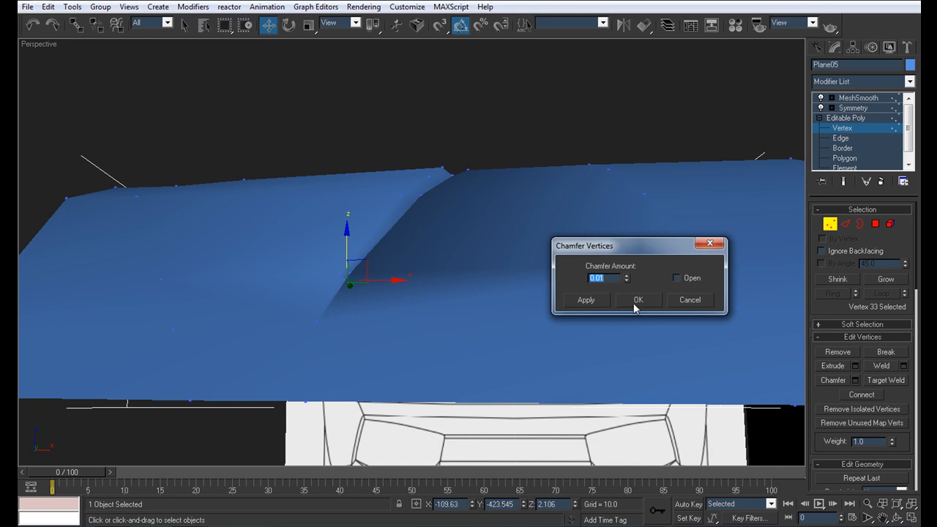
left_click(636, 301)
scroll(523, 207, "up", 5)
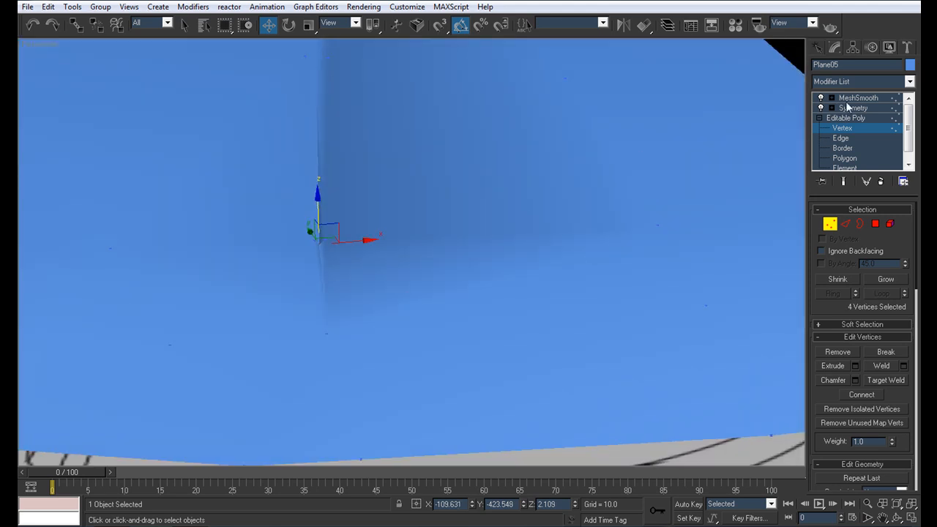
left_click(857, 98)
scroll(477, 278, "down", 10)
scroll(427, 318, "up", 5)
- Chamfer the three selected groove edge loops by 0.01 and check the crease at the MeshSmooth level
left_click(840, 138)
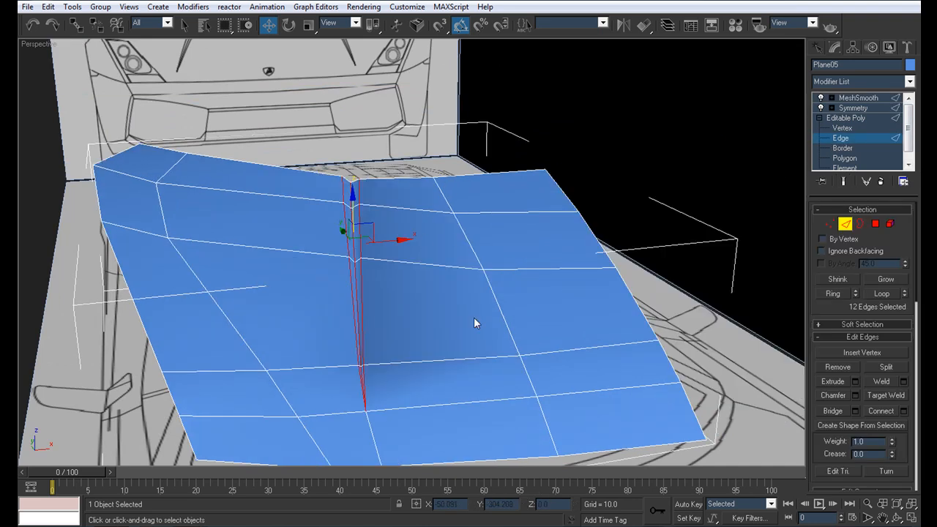
left_click(856, 396)
left_click(646, 301)
left_click(874, 99)
middle_click_drag(405, 165, 402, 276, "alt")
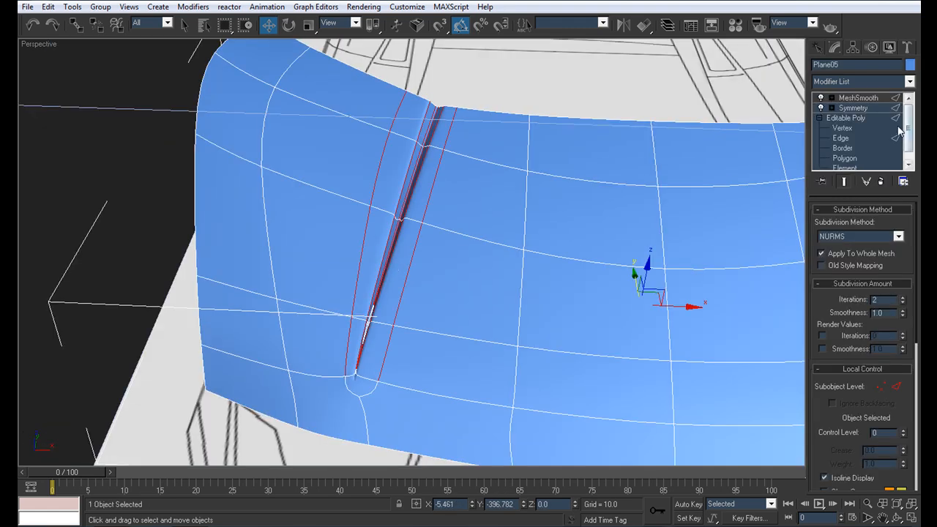
middle_click_drag(679, 192, 634, 172, "alt")
scroll(634, 174, "up", 3)
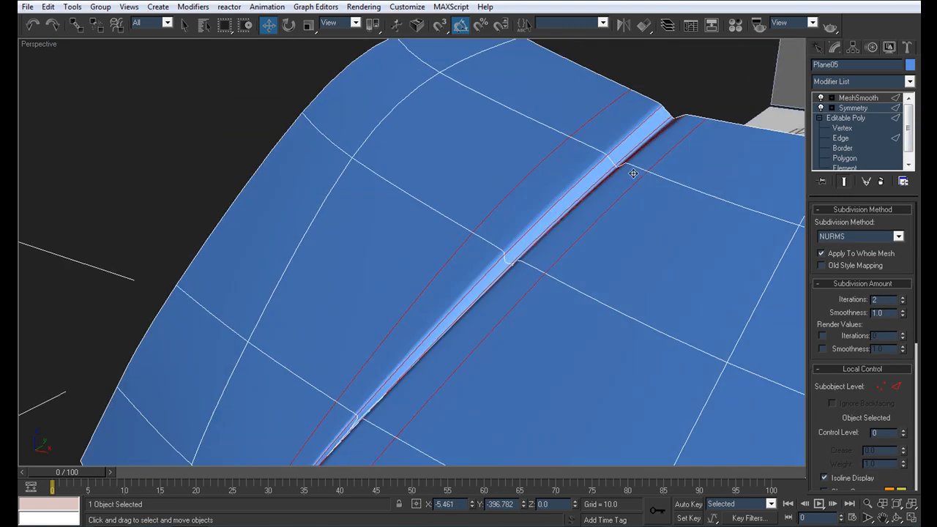
- Target-weld the chamfered vertices at the crease's front tip together into a single point
left_click(850, 128)
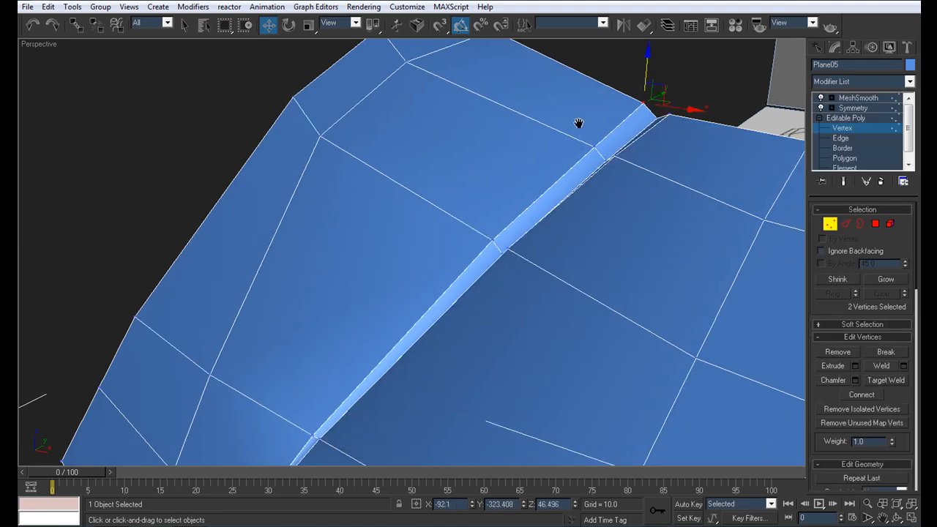
scroll(602, 126, "down", 5)
middle_click_drag(448, 320, 529, 213, "alt")
scroll(436, 233, "up", 5)
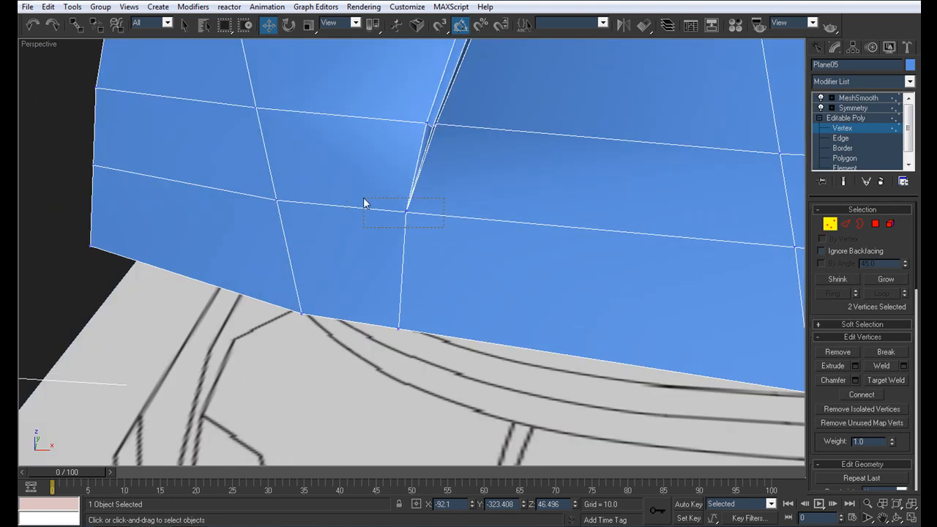
left_click_drag(435, 233, 364, 198)
key("z")
mouse_move(460, 194)
middle_mouse_down("alt")
mouse_move(383, 230)
mouse_move(410, 255)
mouse_move(492, 188)
mouse_move(466, 176)
mouse_move(466, 189)
middle_mouse_up("alt")
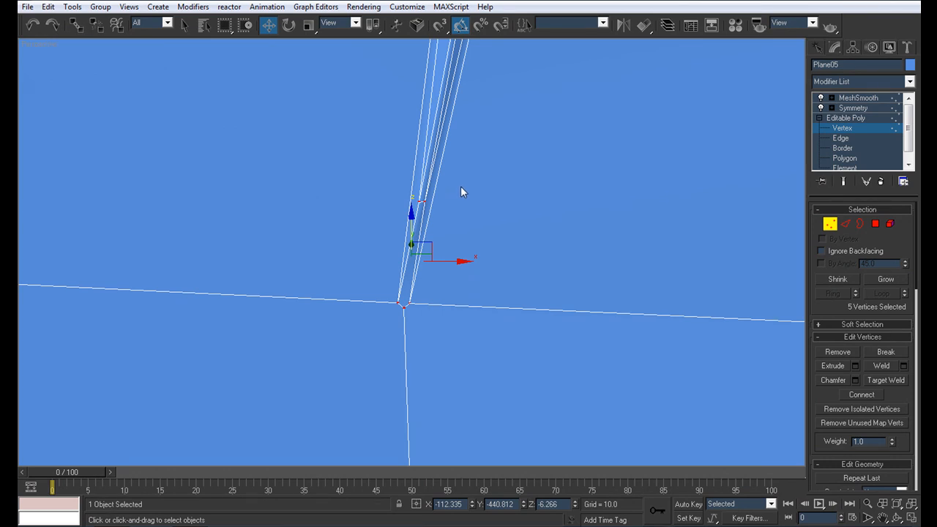
middle_click_drag(407, 221, 457, 181)
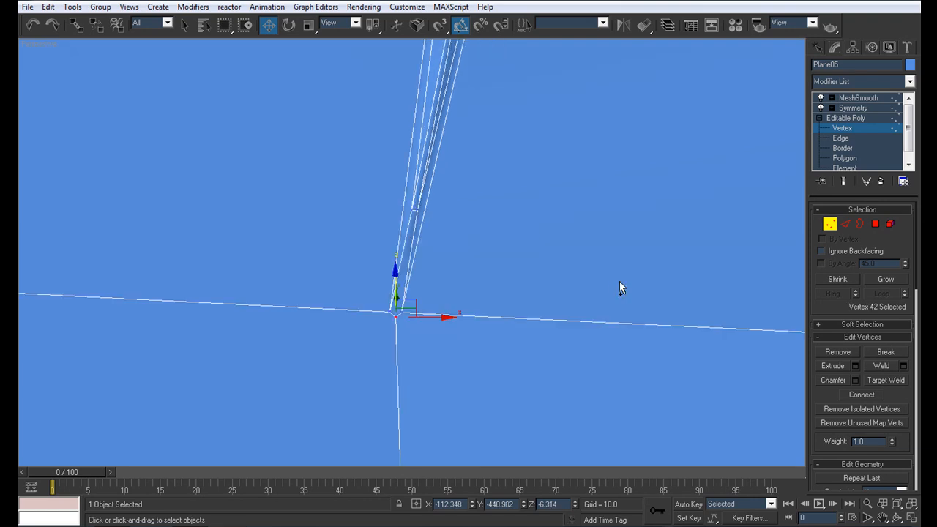
middle_click_drag(468, 320, 463, 281)
scroll(473, 291, "down", 5)
scroll(469, 304, "up", 3)
key("ctrl+shift+w")
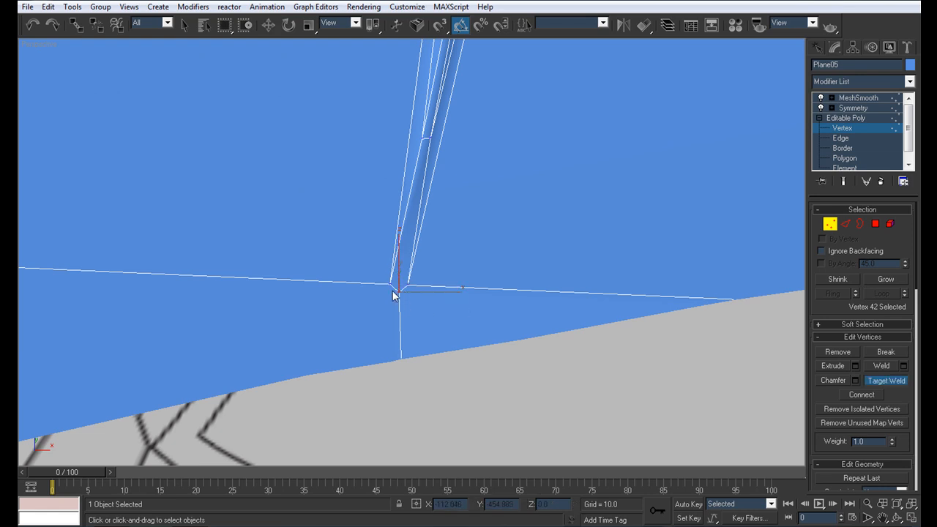
left_click(390, 283)
middle_click_drag(460, 291, 454, 291)
scroll(453, 292, "down", 3)
scroll(438, 340, "down", 4)
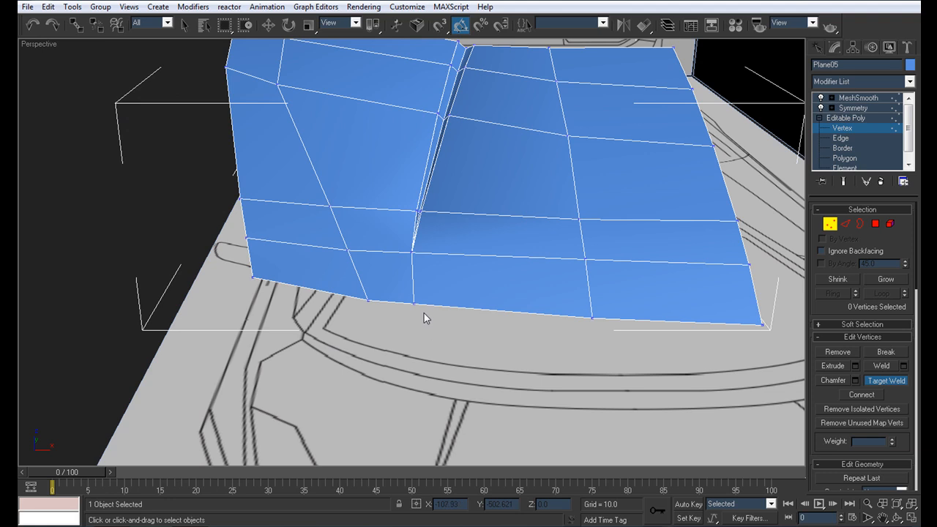
- Try moving the front-border vertex directly below the crease tip slightly outboard along X
scroll(428, 314, "up", 5)
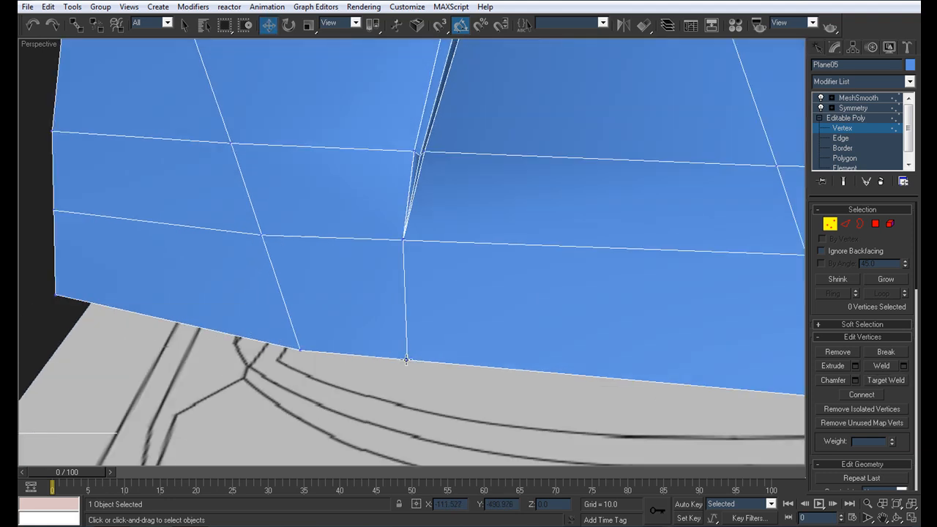
right_click(406, 359)
left_click(501, 370)
left_click_drag(442, 361, 404, 361)
middle_click_drag(419, 310, 414, 324)
scroll(357, 317, "up", 8)
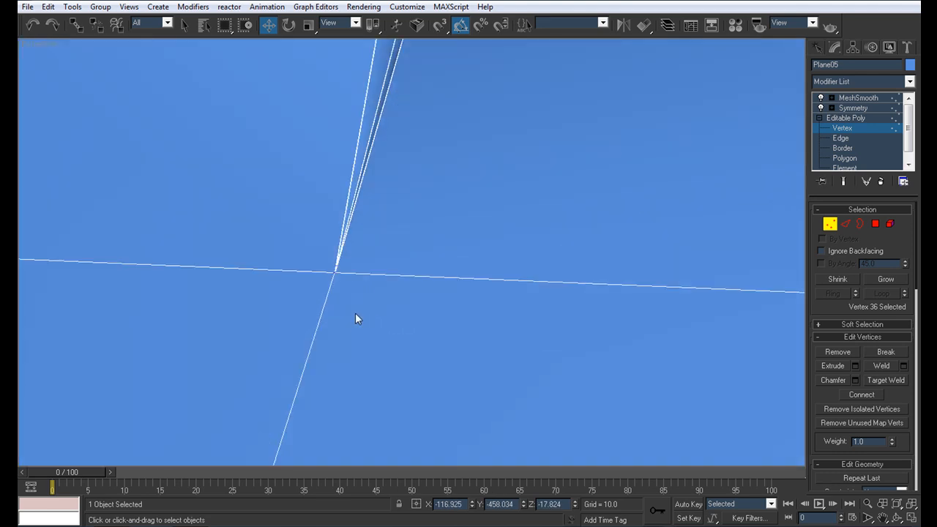
- Try to cut an extra edge from the crease tip across the front face, and remove the stray vertex beside the tip
middle_click_drag(297, 315, 560, 277)
middle_click_drag(590, 316, 468, 311)
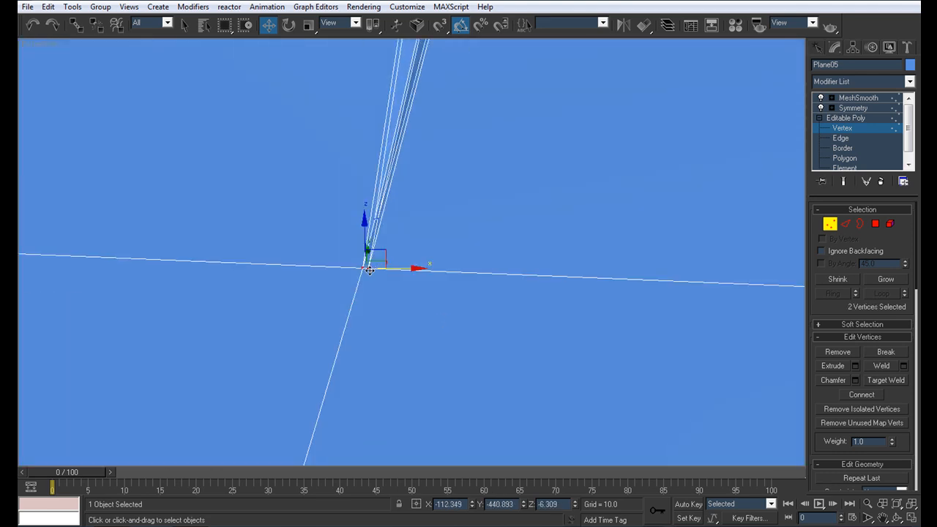
key("alt+c")
left_click(369, 268)
middle_click_drag(576, 370, 607, 353)
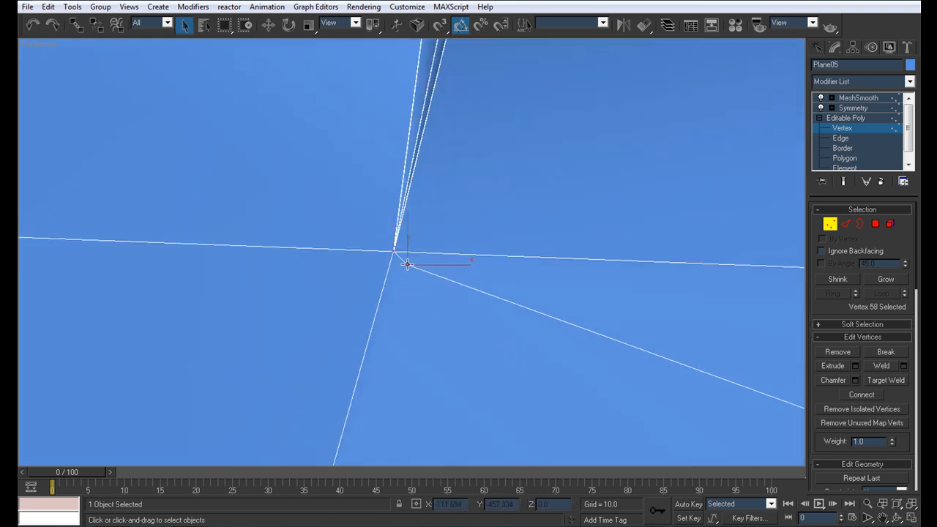
key("BackSpace")
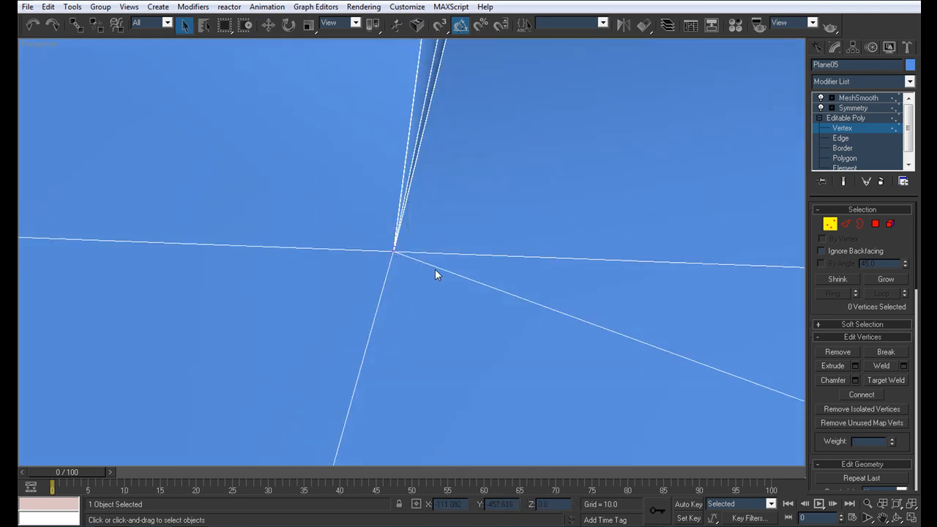
- Examine the crease tip on the smoothed hood at the MeshSmooth level
left_click(853, 98)
scroll(454, 249, "down", 10)
left_click(443, 309)
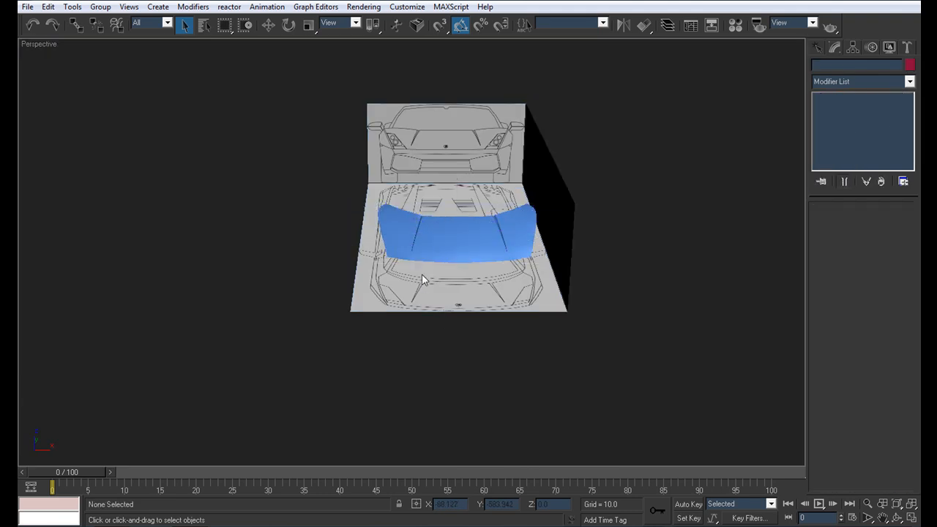
scroll(420, 276, "up", 10)
middle_click_drag(402, 280, 381, 268, "alt")
scroll(406, 286, "up", 8)
left_click(406, 287)
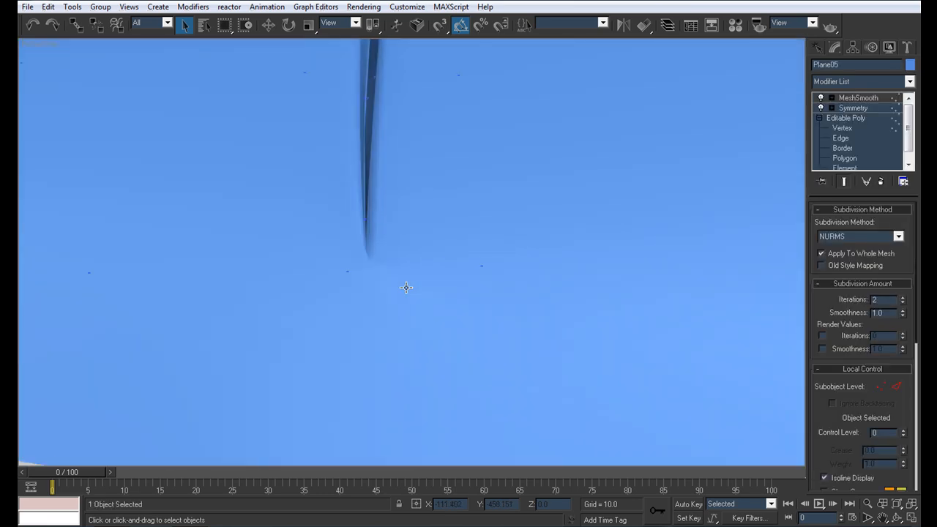
- Select the vertices at the crease's front tip in Vertex mode and inspect the surrounding topology up close
left_click(842, 128)
middle_click_drag(408, 263, 416, 203, "alt")
left_click_drag(353, 259, 380, 272)
key("z")
middle_click_drag(423, 225, 456, 270, "alt")
scroll(391, 161, "down", 8)
key("z")
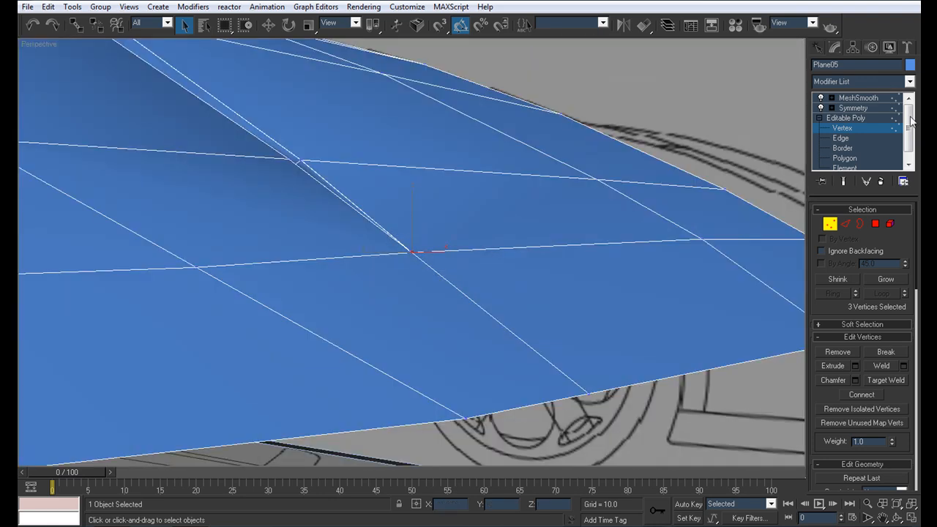
- Return to the MeshSmooth level and render the perspective view to check both hood creases, closing the render when finished
left_click(858, 98)
left_click(549, 451)
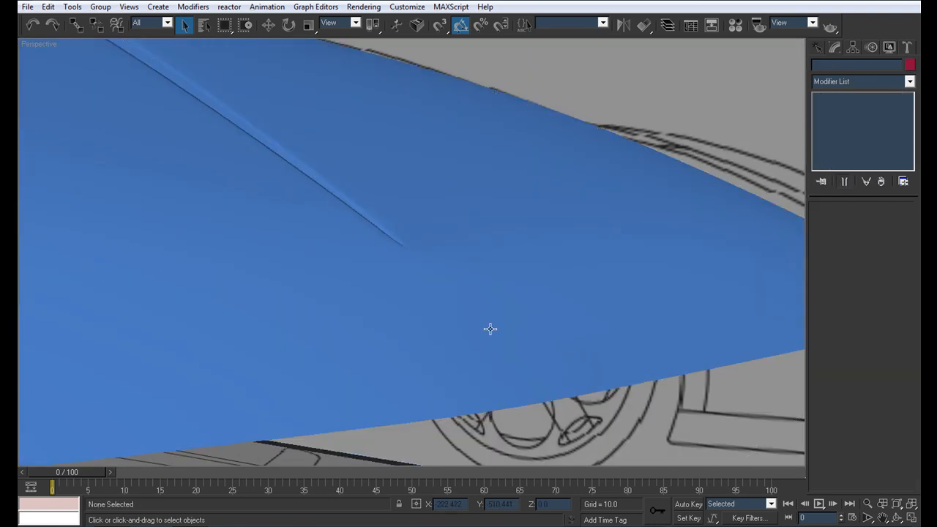
scroll(440, 337, "down", 5)
middle_click_drag(437, 337, 414, 382, "alt")
scroll(429, 357, "down", 5)
middle_click_drag(442, 307, 475, 364)
scroll(475, 327, "up", 5)
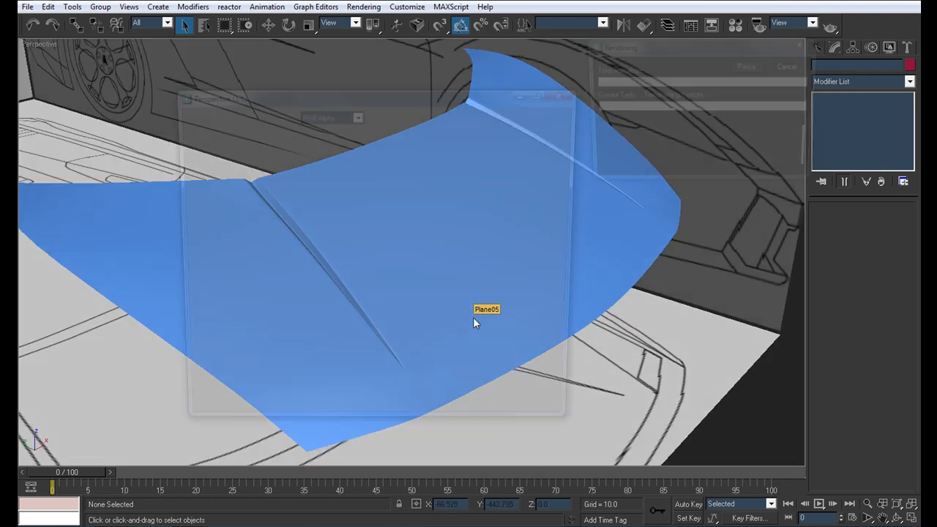
key("shift+q")
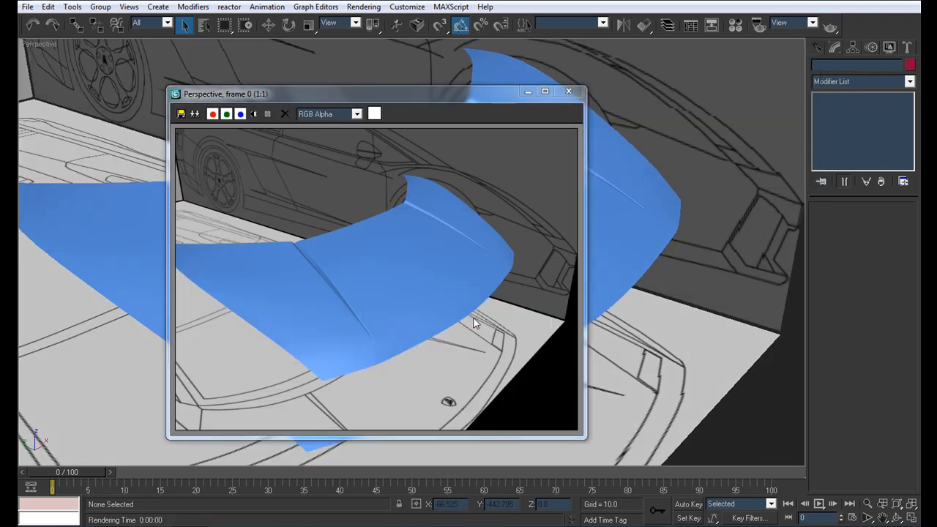
left_click(569, 93)
- In the top view, move the two outboard rim vertices at the crease's rear end inward to about X -90.0
scroll(384, 247, "up", 5)
left_click(389, 242)
left_click(847, 130)
middle_click_drag(334, 131, 292, 151, "alt")
scroll(327, 128, "up", 3)
scroll(289, 155, "down", 3)
key("alt+w")
middle_click_drag(189, 110, 192, 117)
scroll(193, 117, "up", 3)
key("alt+w")
left_click_drag(462, 208, 466, 209)
middle_click_drag(459, 199, 398, 110)
key("w")
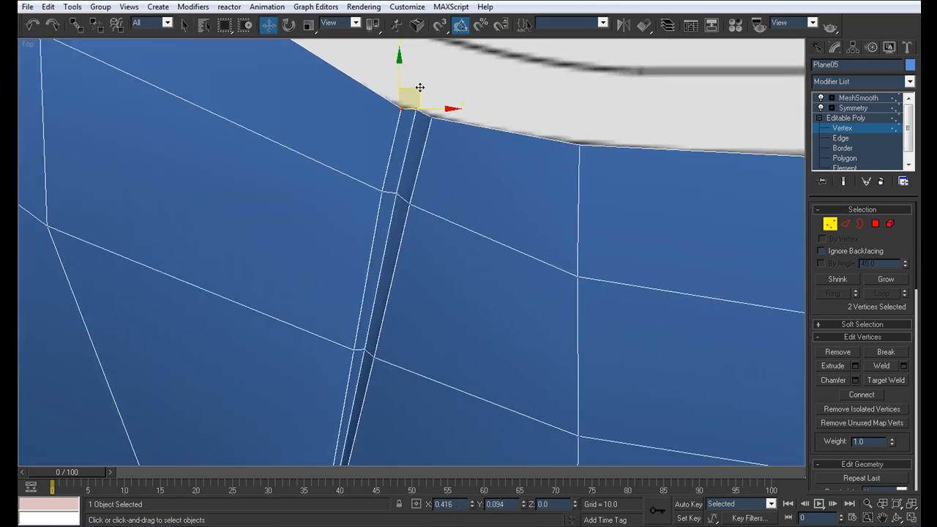
left_click_drag(427, 89, 427, 88)
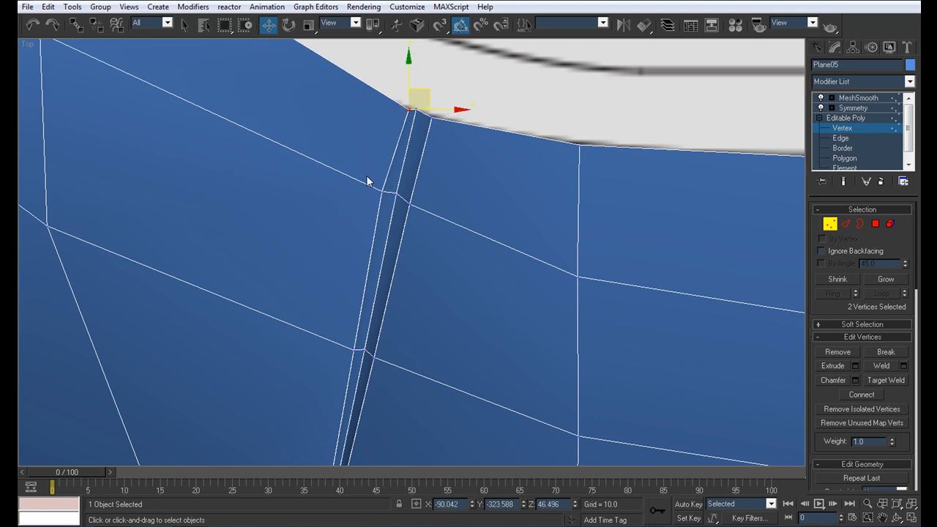
- Move the outboard rim vertex pairs on the second and third cross rows inward, narrowing the gap to the groove
left_click(389, 196)
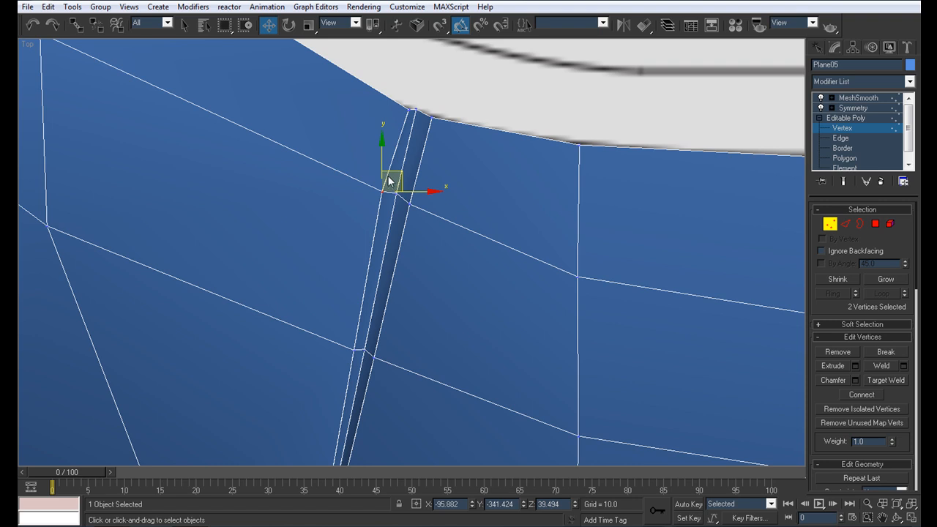
left_click_drag(402, 171, 409, 172)
middle_click_drag(372, 297, 364, 190)
left_click(355, 247)
left_click_drag(371, 226, 369, 226)
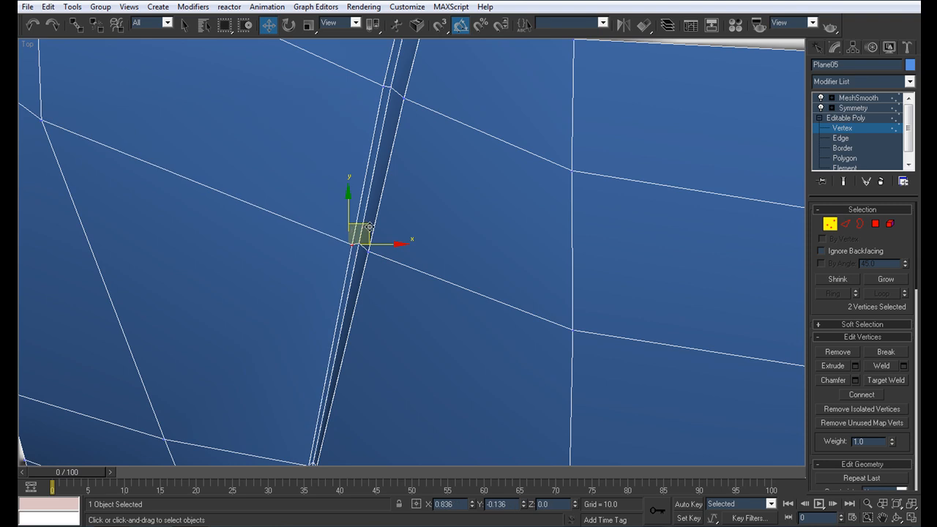
middle_click_drag(366, 246, 357, 191)
scroll(333, 256, "down", 5)
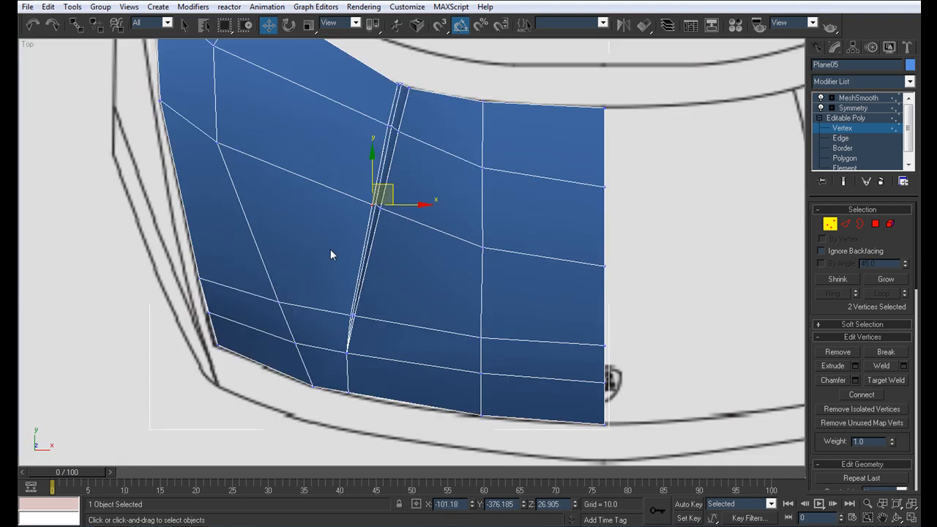
- Select the six groove vertices on the third cross row and shift them slightly along X in the top view
key("alt+w")
middle_click_drag(604, 335, 578, 332)
key("alt+w")
mouse_move(503, 278)
middle_mouse_down("alt")
mouse_move(496, 254)
mouse_move(495, 266)
mouse_move(504, 262)
middle_mouse_up("alt")
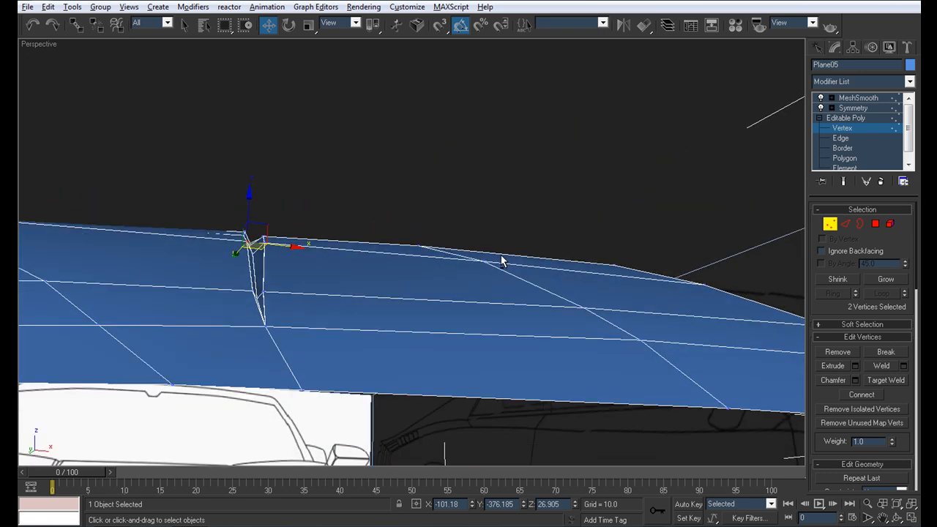
key("alt+w")
scroll(216, 128, "up", 4)
middle_click_drag(216, 129, 230, 199)
left_click_drag(234, 214, 198, 186)
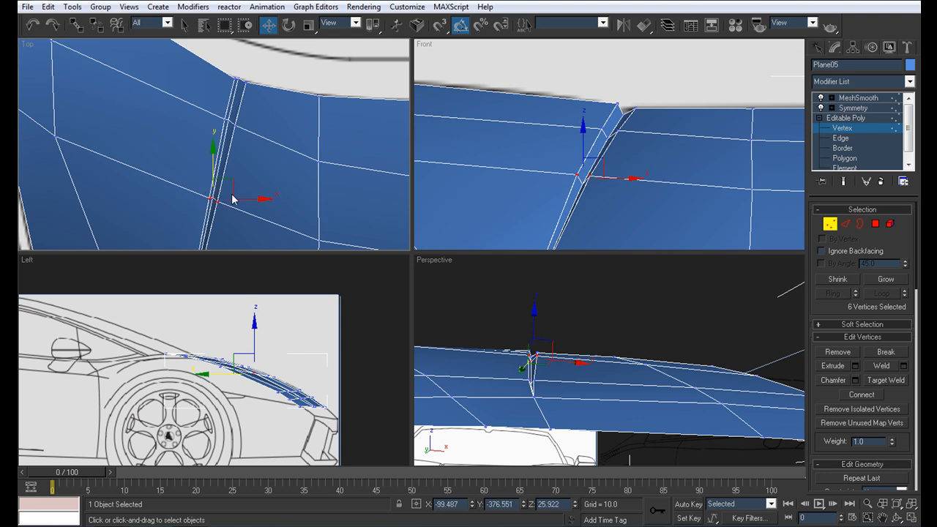
left_click_drag(250, 199, 250, 199)
- Examine the smoothed crease from the front and from above at the MeshSmooth level
right_click(547, 357)
key("alt+w")
middle_click_drag(550, 338, 546, 368, "alt")
left_click(863, 98)
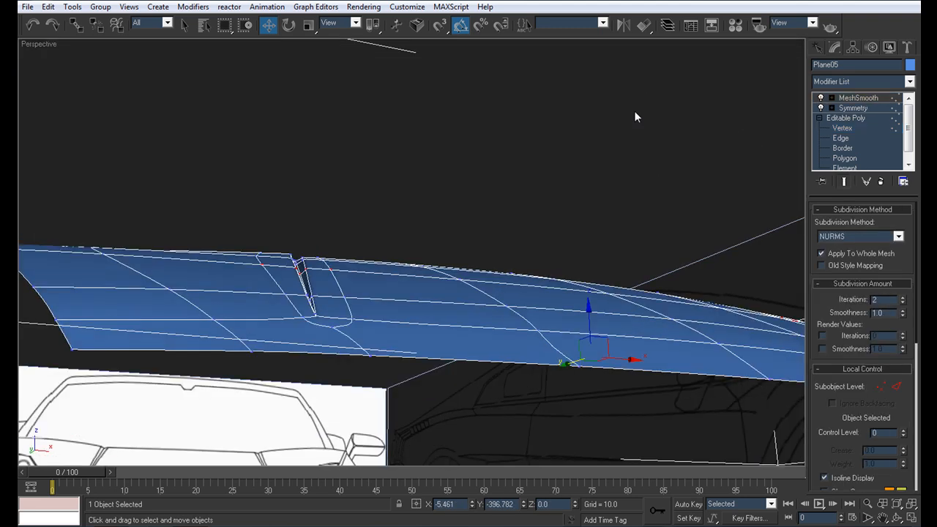
left_click(356, 134)
middle_click_drag(358, 147, 433, 276, "alt")
scroll(347, 247, "up", 5)
scroll(366, 217, "down", 5)
scroll(489, 240, "up", 5)
scroll(427, 312, "up", 4)
middle_click_drag(489, 239, 392, 249)
middle_click_drag(394, 235, 395, 235, "alt")
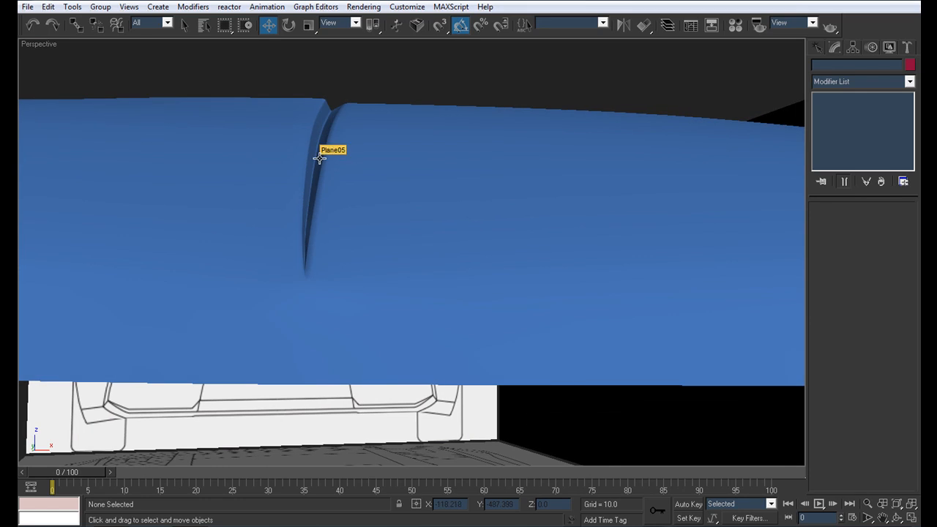
scroll(337, 212, "down", 10)
middle_click_drag(409, 212, 415, 278, "alt")
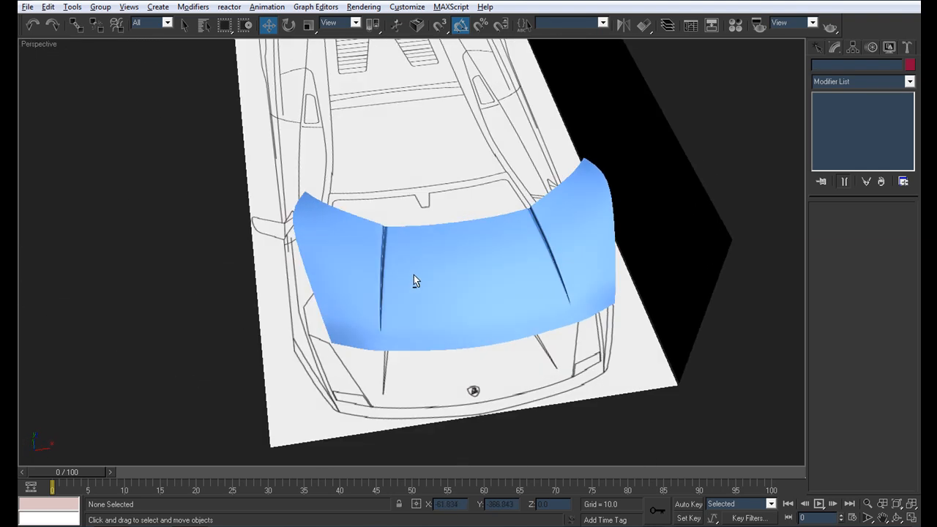
- In the top view, nudge the two outboard rim vertices at the crease's rear end to about X -90.6, Y -323.0
scroll(414, 279, "up", 10)
left_click(356, 205)
left_click(841, 128)
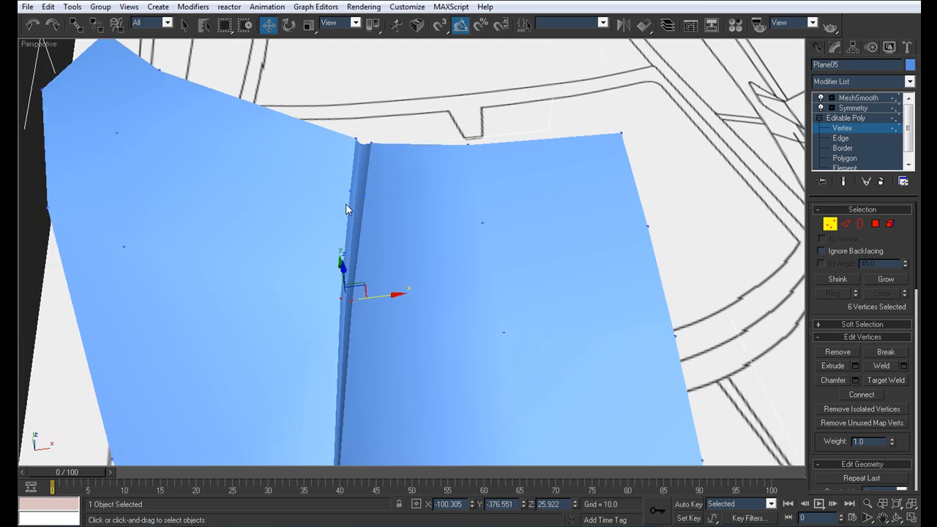
key("alt+w")
left_click_drag(243, 103, 245, 106)
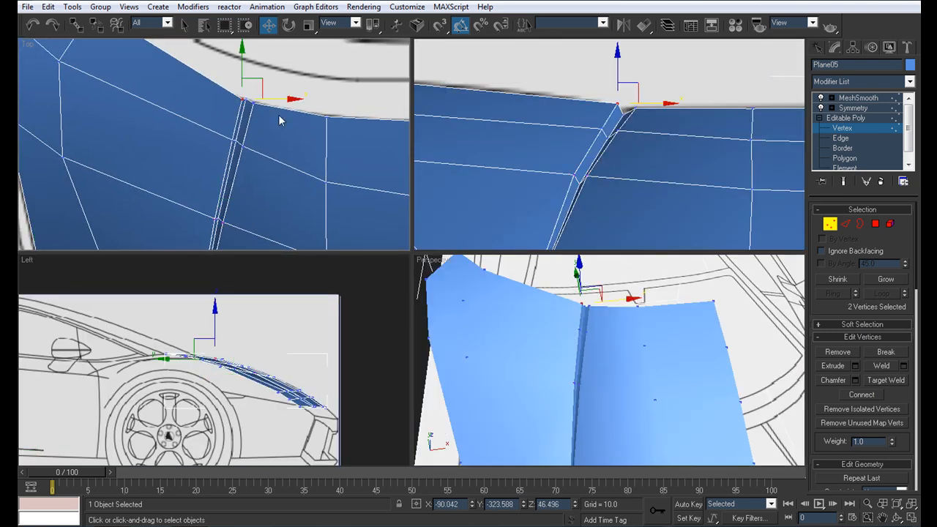
middle_click_drag(248, 123, 264, 153)
key("alt+w")
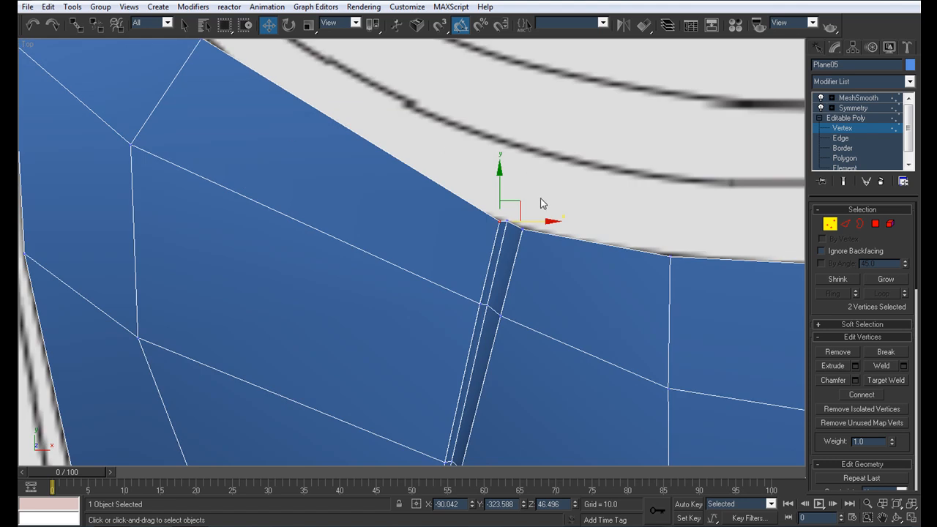
left_click_drag(520, 199, 519, 197)
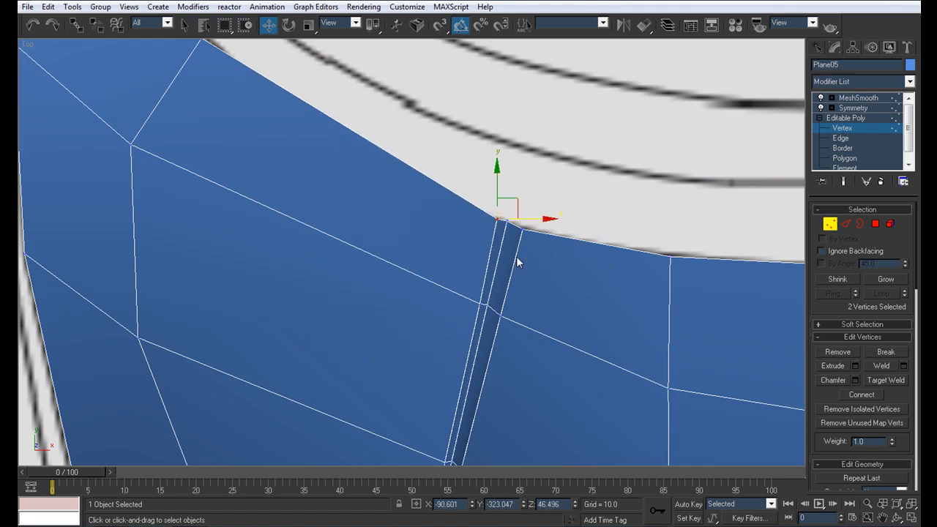
- Nudge the outboard rim vertex pairs on the next three cross rows slightly outward to even the groove's width toward the tip
left_click(483, 304)
left_click_drag(497, 286, 494, 285)
middle_click_drag(489, 324, 462, 164)
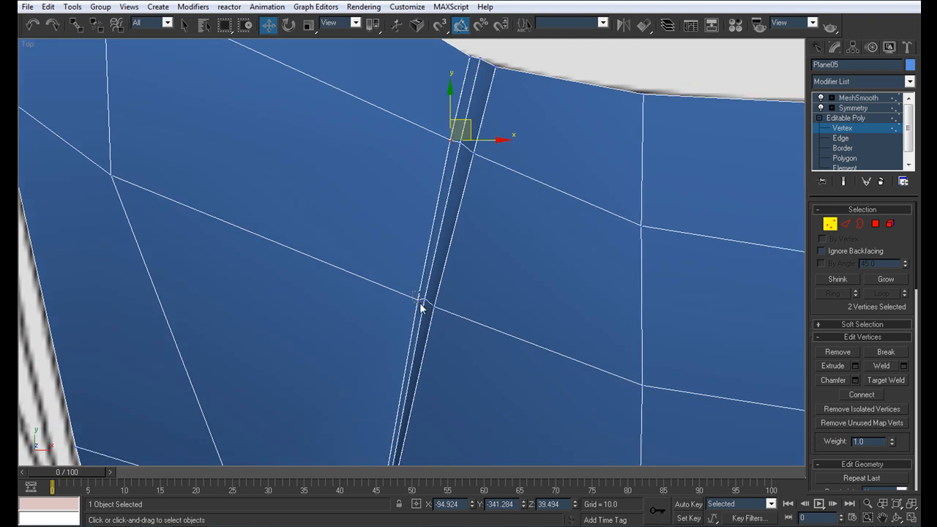
left_click(423, 301)
left_click_drag(437, 278, 435, 280)
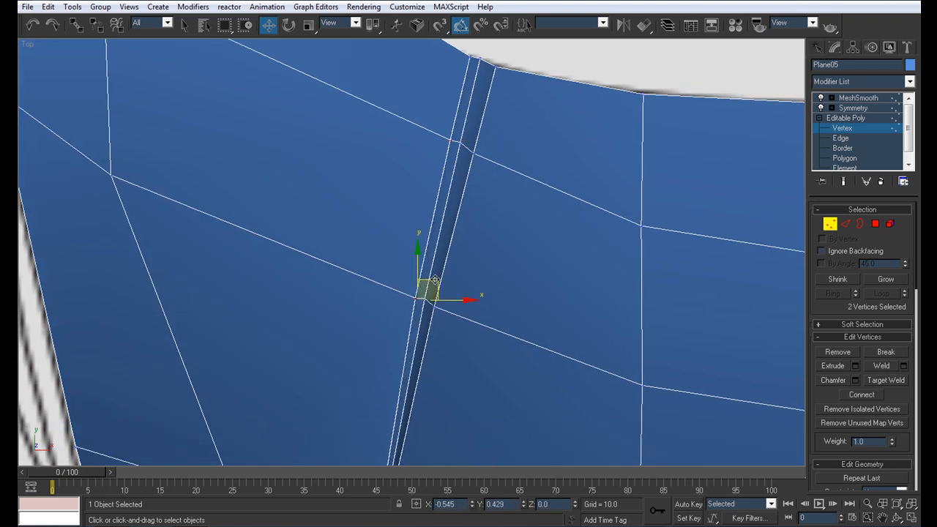
middle_click_drag(440, 355, 425, 156)
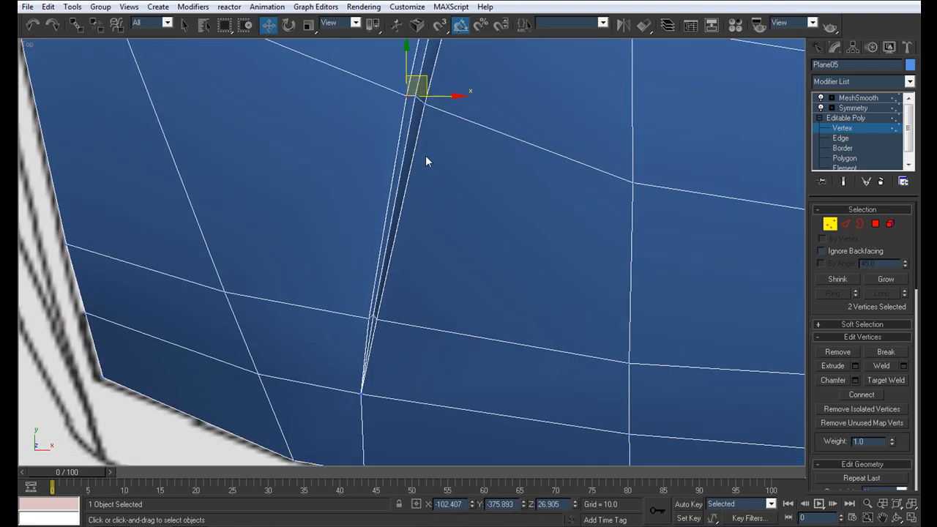
left_click(371, 322)
scroll(381, 293, "up", 3)
left_click_drag(384, 259, 383, 259)
- Review the mirrored, smoothed hood in the perspective view with edged faces hidden to check the crease's shading
scroll(377, 286, "down", 5)
key("alt+w")
right_click(600, 307)
key("alt+w")
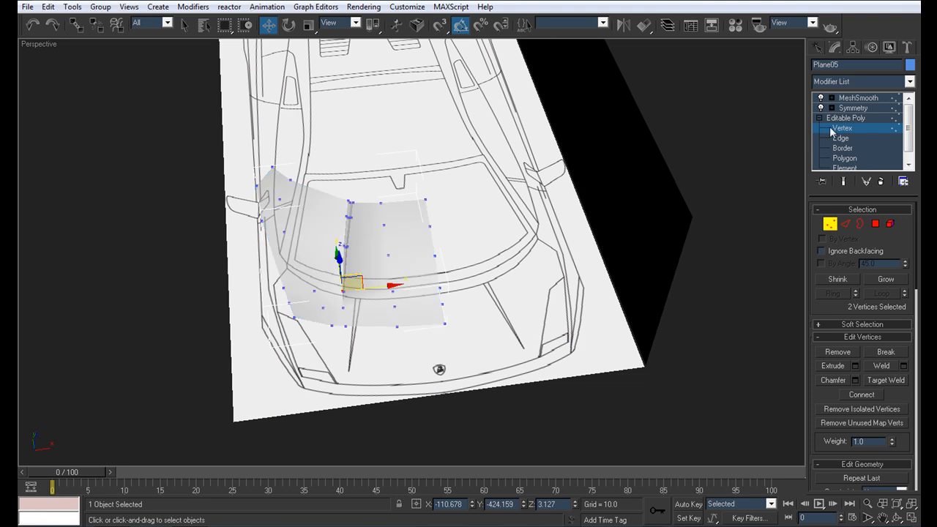
left_click(851, 108)
left_click(682, 412)
scroll(454, 279, "down", 5)
key("F4")
middle_click_drag(476, 323, 509, 241, "alt")
scroll(374, 261, "up", 5)
scroll(509, 243, "up", 5)
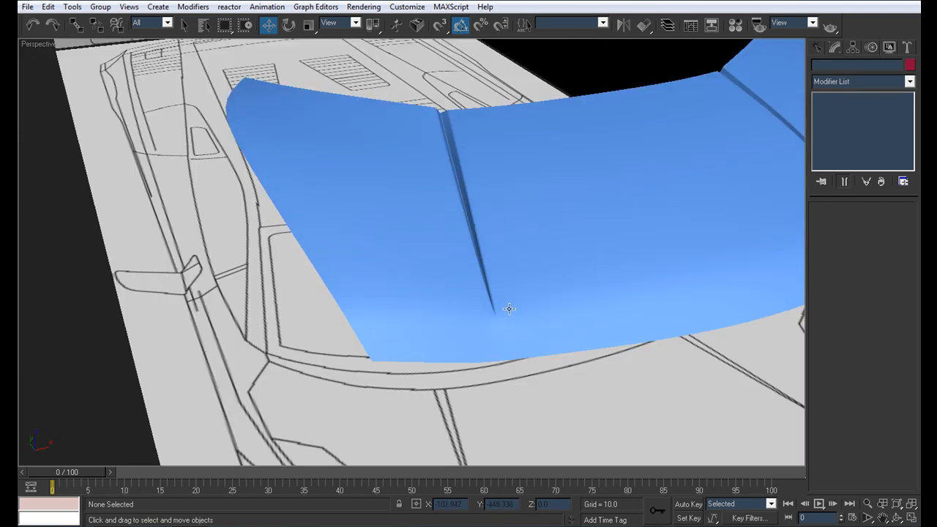
- In the top view, try nudging the front border vertex below the crease tip forward to about Y -459.4
left_click(508, 310)
key("F4")
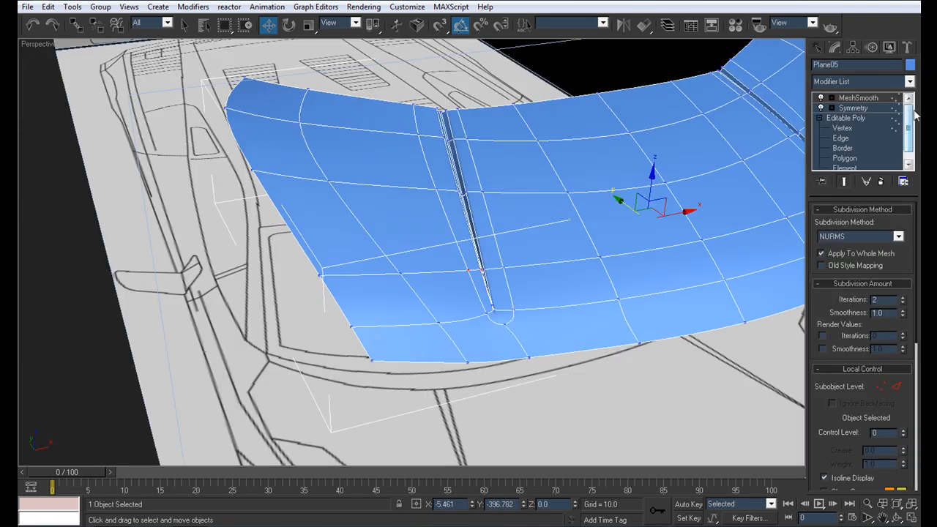
left_click(842, 127)
scroll(508, 249, "up", 5)
middle_click_drag(508, 249, 410, 239)
scroll(369, 261, "up", 3)
key("alt+w")
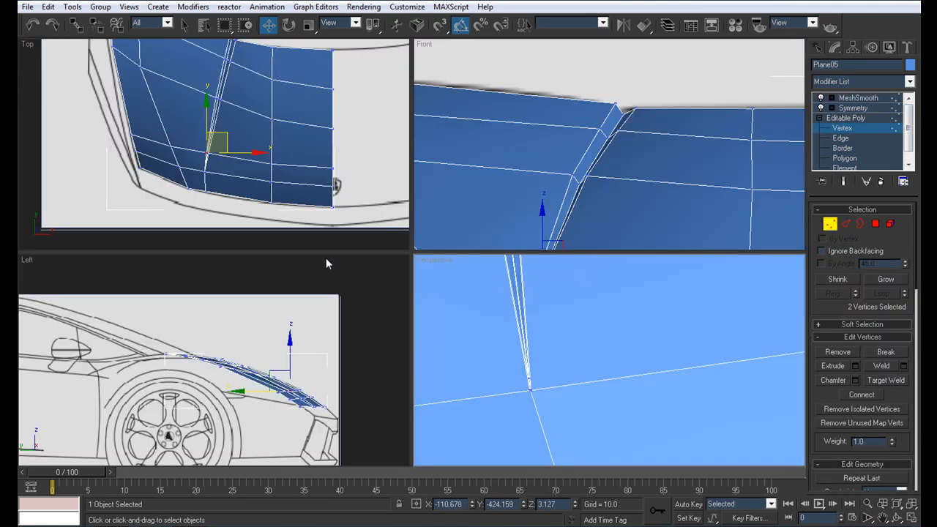
middle_click_drag(221, 202, 227, 188)
key("alt+w")
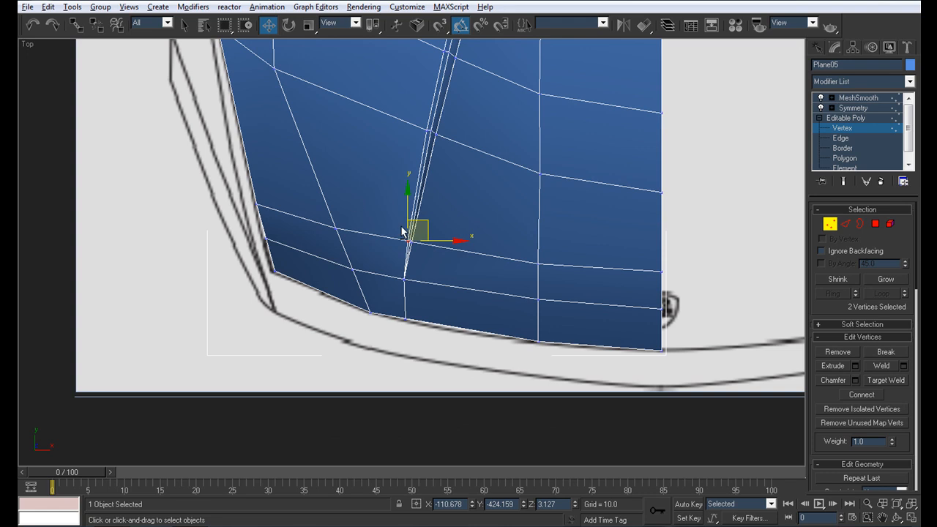
key("alt+x")
left_click(404, 317)
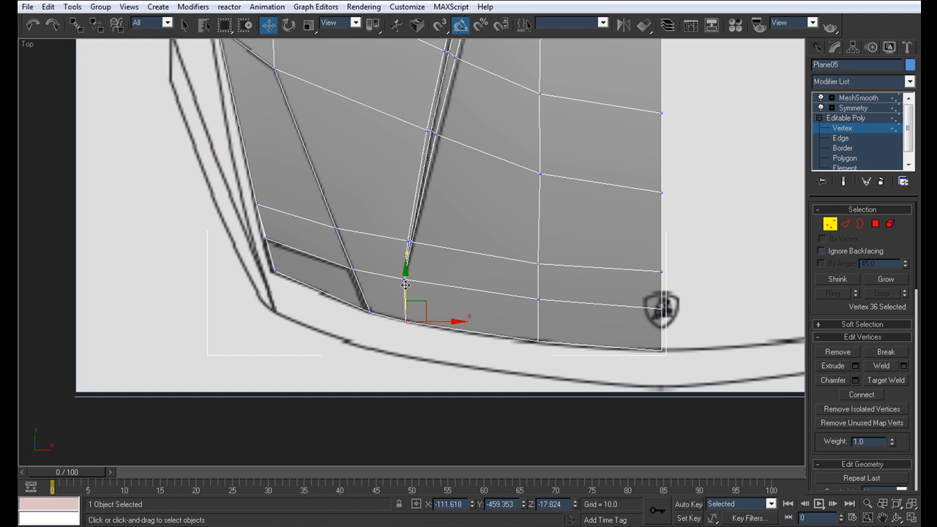
scroll(400, 164, "up", 10)
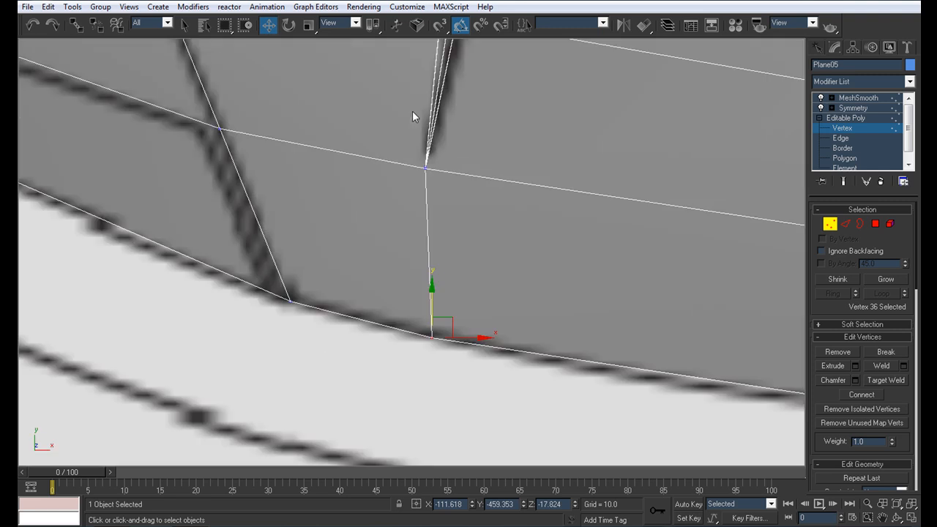
- Inspect the mirrored, smoothed hood around the crease tip in the perspective view
scroll(437, 308, "down", 5)
key("alt+w")
middle_click_drag(663, 363, 593, 293)
key("alt+w")
scroll(513, 276, "down", 5)
middle_click_drag(513, 276, 571, 351)
scroll(571, 351, "down", 2)
key("alt+x")
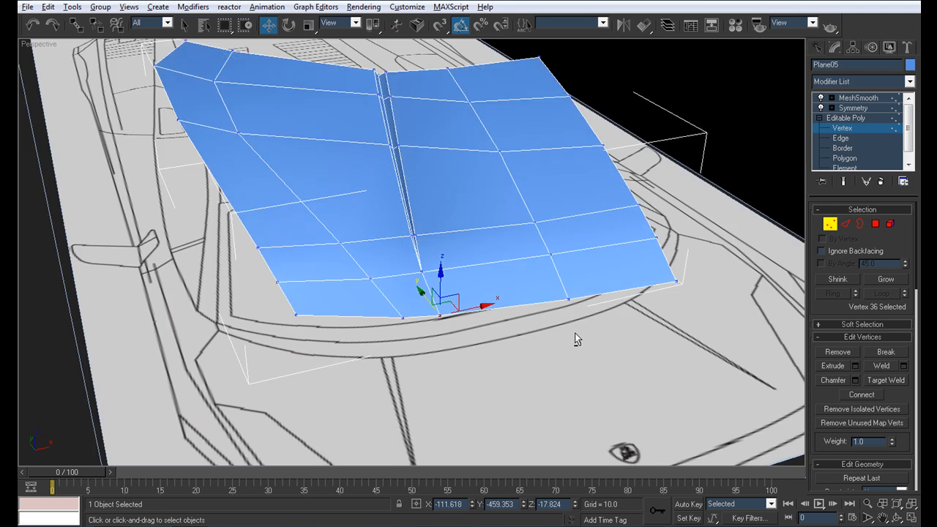
left_click(863, 106)
left_click(661, 318)
key("F4")
scroll(569, 317, "up", 3)
middle_click_drag(506, 335, 274, 280, "alt")
left_click(160, 251)
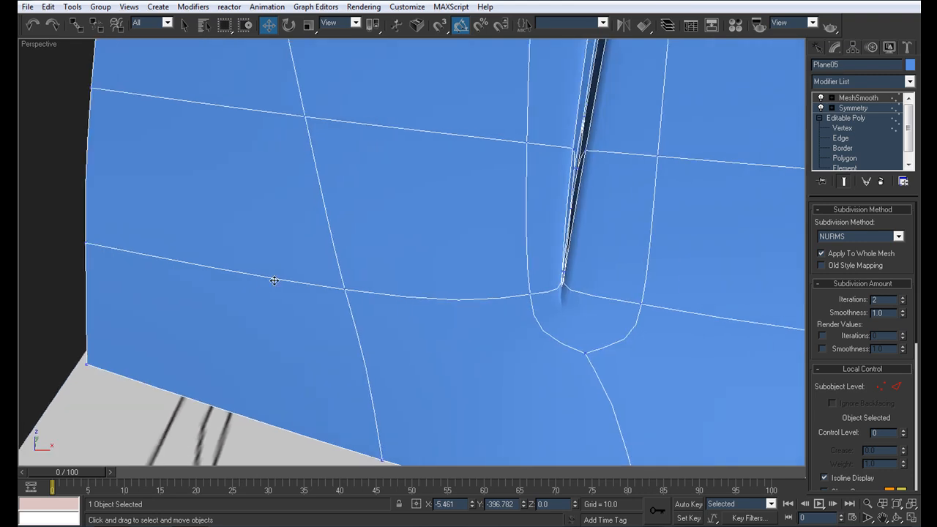
- In the top view, try pulling one vertex out of the crease tip toward the front border, to about Y -446.5
scroll(303, 278, "down", 3)
key("alt+w")
middle_click_drag(598, 208, 603, 138)
middle_click(268, 156)
key("alt+w")
middle_click_drag(391, 141, 385, 164)
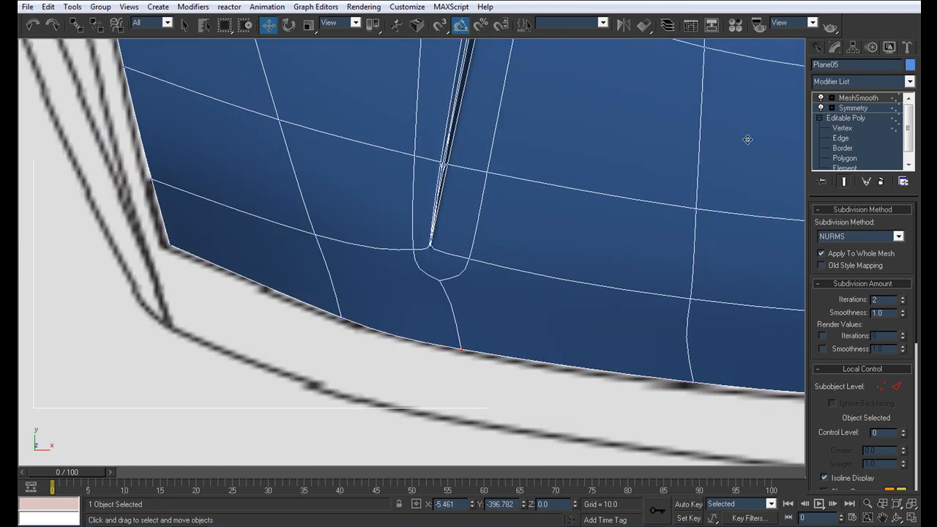
left_click(859, 128)
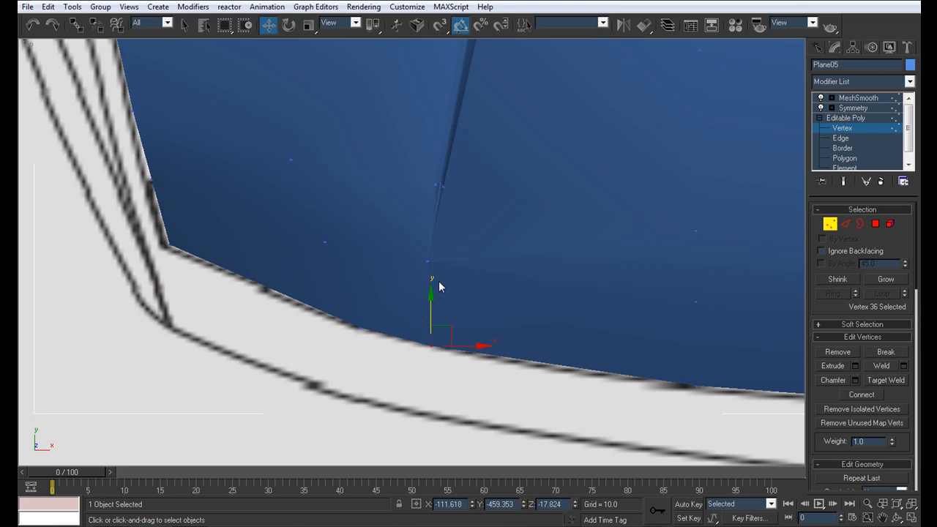
scroll(429, 278, "up", 5)
middle_click_drag(415, 265, 413, 236)
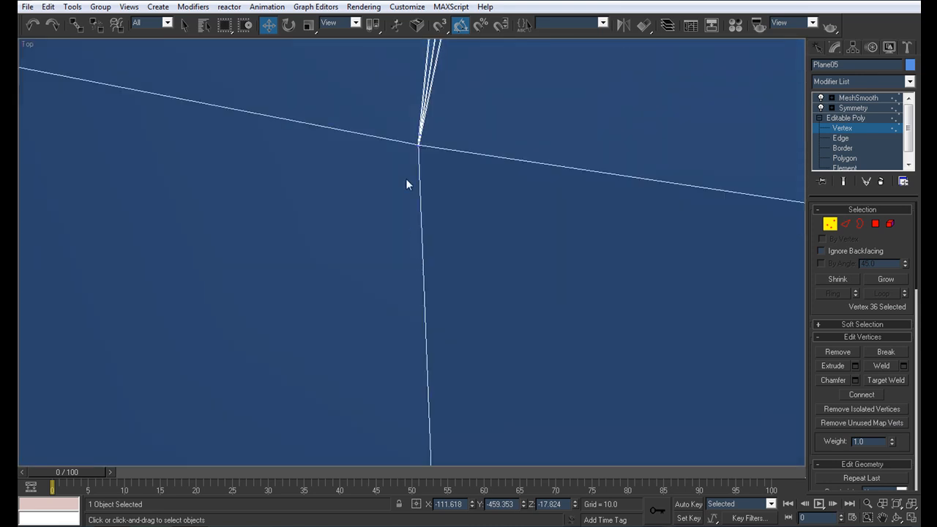
left_click_drag(440, 125, 426, 412)
scroll(432, 384, "down", 5)
scroll(432, 383, "down", 4)
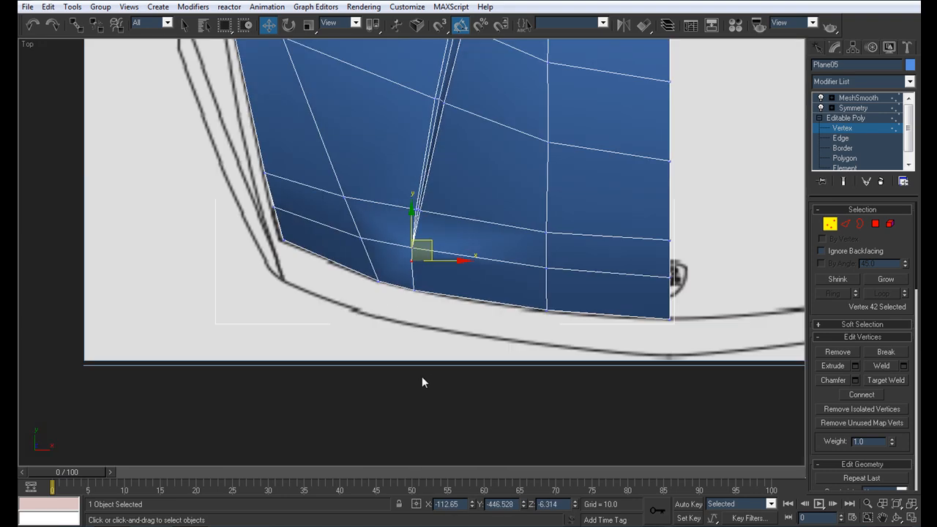
middle_click_drag(447, 287, 408, 220, "alt")
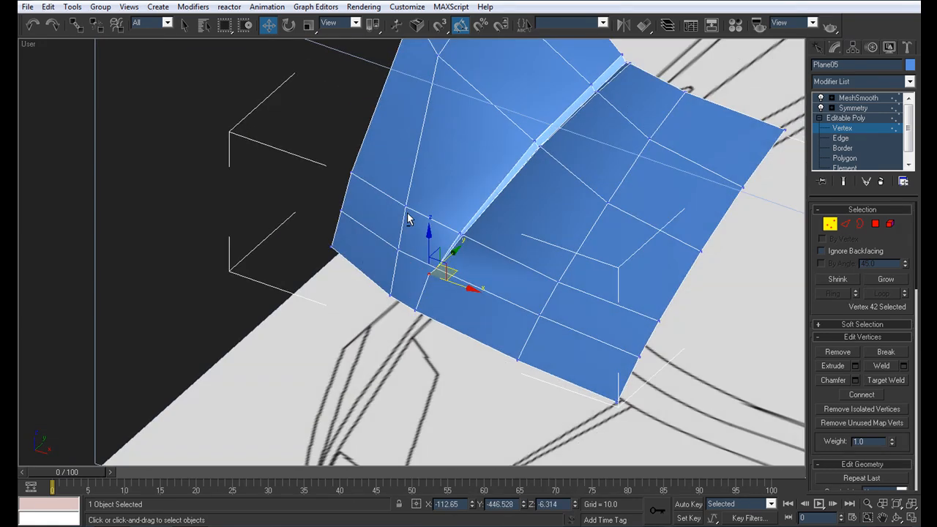
- In perspective, move the pulled tip vertex to about Y -451.8, Z -12.9, and try target-welding it to the front border vertex
key("t")
scroll(419, 233, "down", 3)
key("z")
middle_click_drag(453, 254, 444, 235)
scroll(444, 235, "up", 3)
key("alt+w")
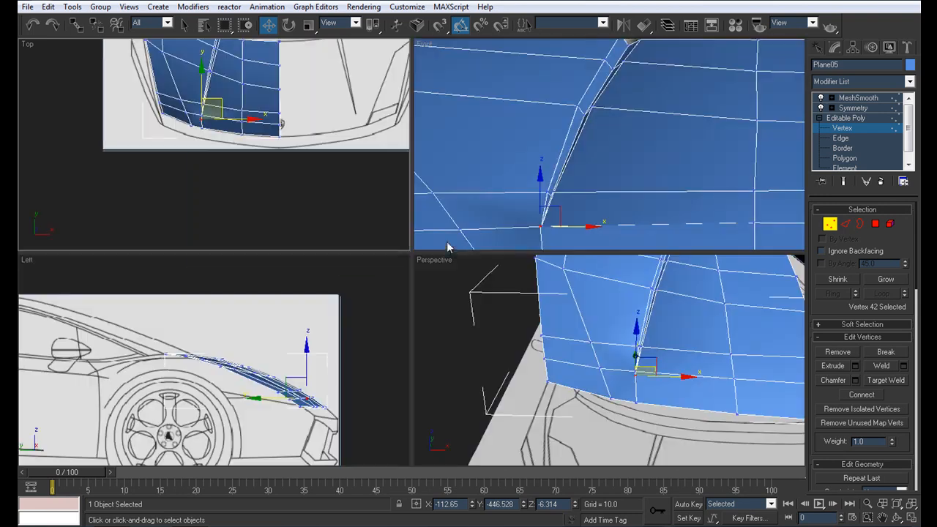
middle_click_drag(636, 323, 671, 375, "alt")
key("alt+w")
scroll(610, 382, "up", 4)
middle_click_drag(611, 383, 492, 223)
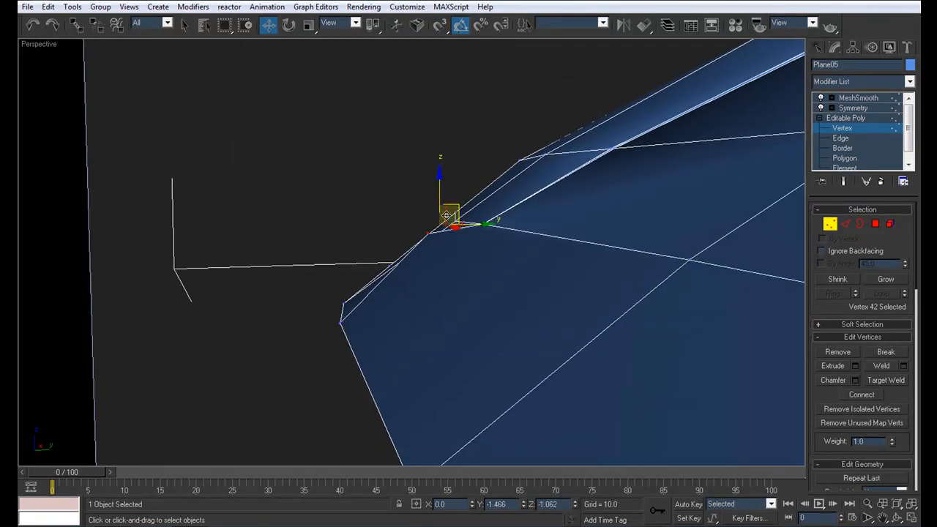
left_click_drag(423, 262, 423, 264)
middle_click_drag(424, 264, 521, 306, "alt")
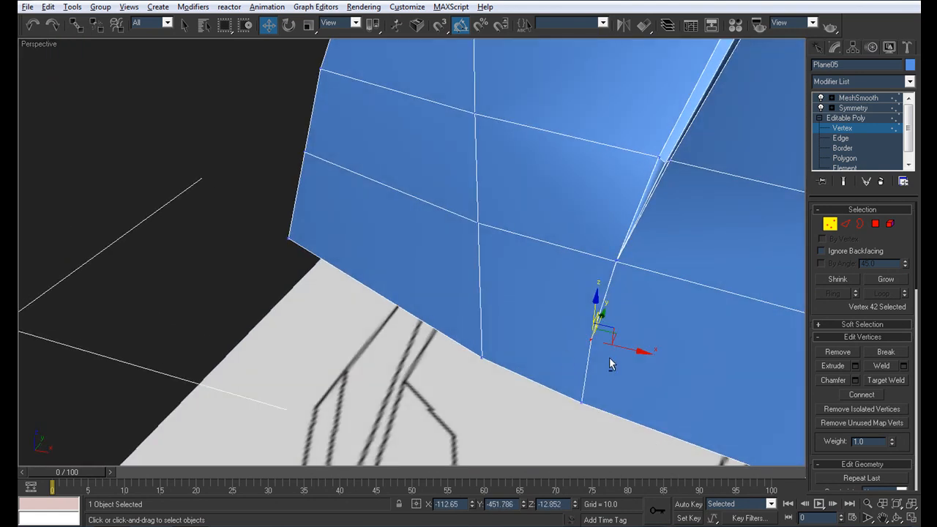
key("ctrl+shift+w")
left_click(580, 402)
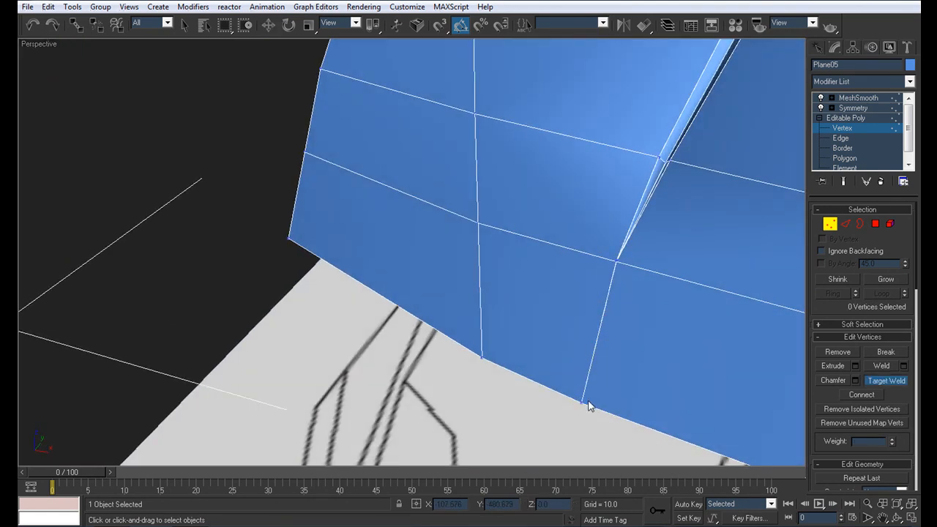
- Review the smoothed, mirrored hood in perspective, comparing the solid, see-through and edged-face displays
scroll(594, 322, "down", 4)
middle_click_drag(594, 323, 652, 271, "alt")
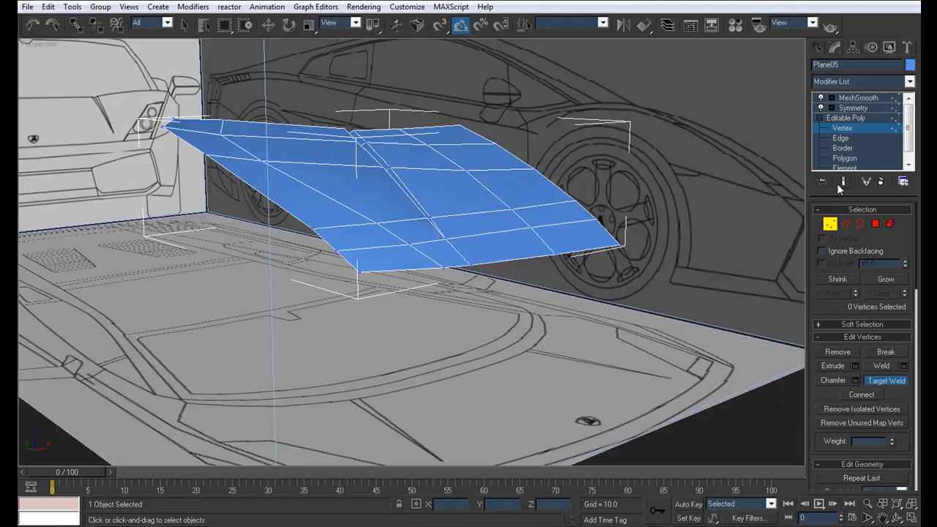
left_click(850, 98)
left_click(667, 349)
middle_click_drag(640, 350, 527, 278, "alt")
scroll(524, 316, "down", 3)
left_click(529, 278)
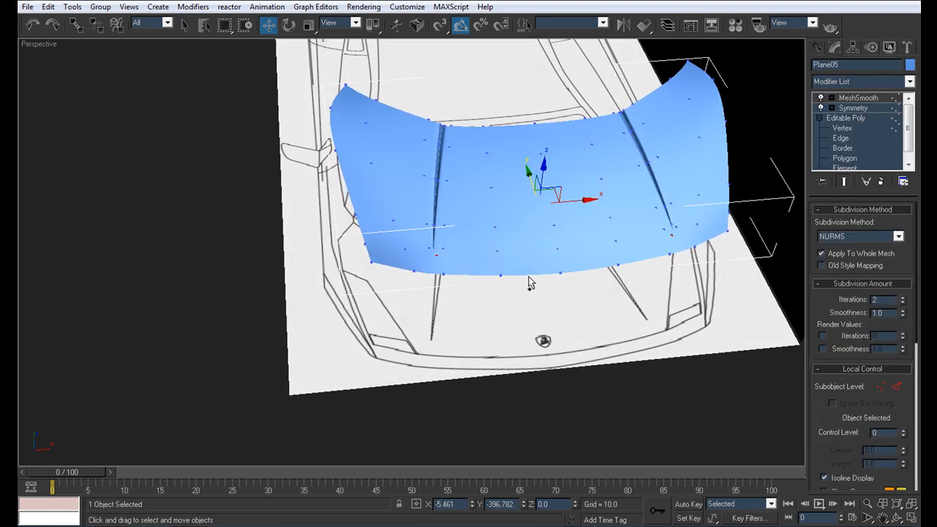
key("alt+x")
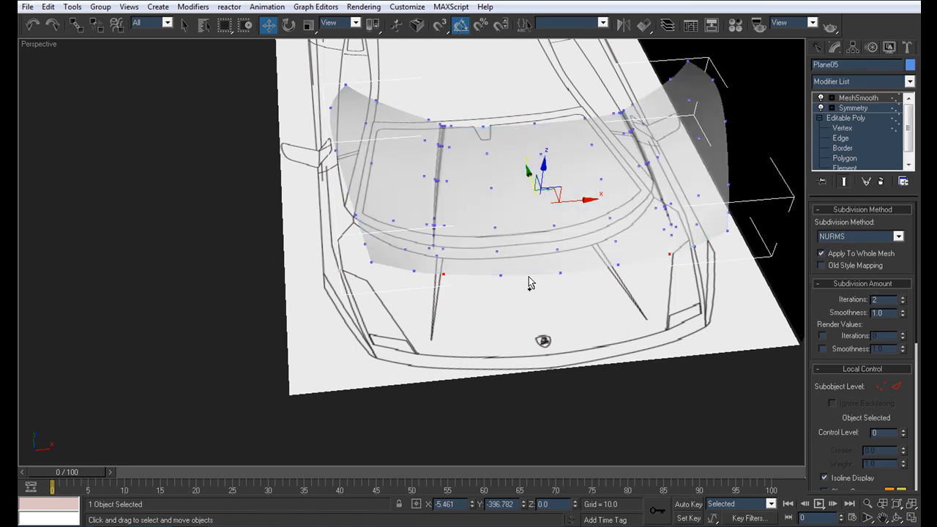
key("F4")
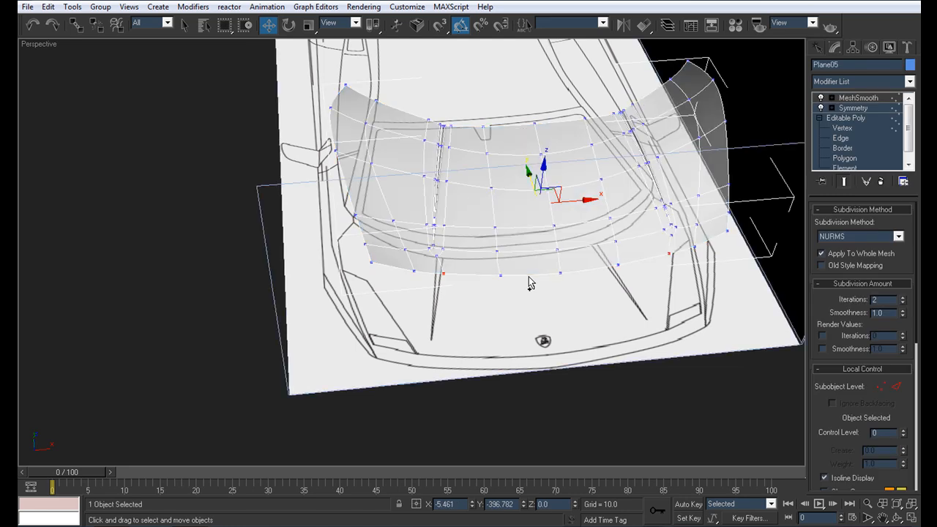
key("alt+x")
left_click(497, 276)
left_click(639, 168)
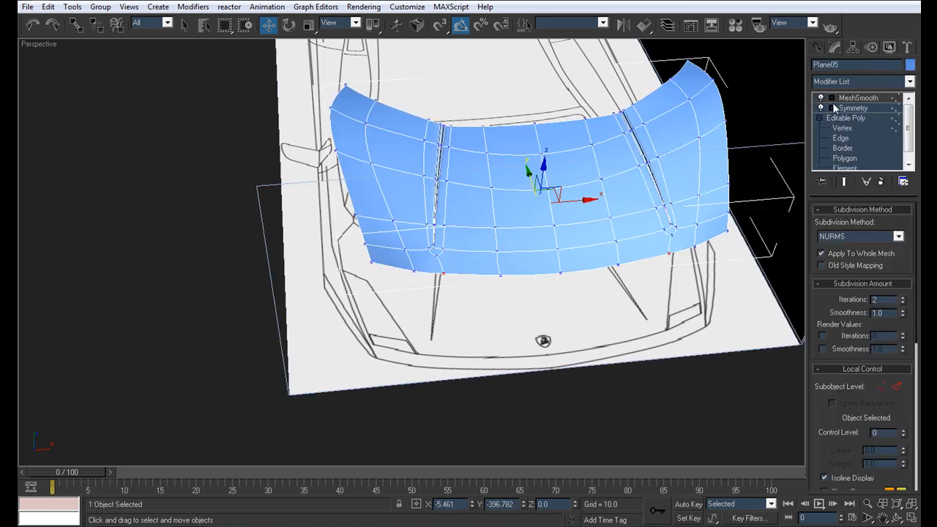
- Examine the stacked vertices at the crease's front tip up close on the unsmoothed mesh at vertex level
left_click(849, 129)
middle_click_drag(457, 247, 475, 236)
scroll(488, 231, "up", 5)
middle_click_drag(629, 200, 334, 273)
scroll(536, 276, "up", 4)
scroll(334, 273, "down", 4)
scroll(476, 229, "up", 7)
middle_click_drag(477, 230, 402, 296)
scroll(402, 295, "down", 4)
scroll(429, 231, "up", 4)
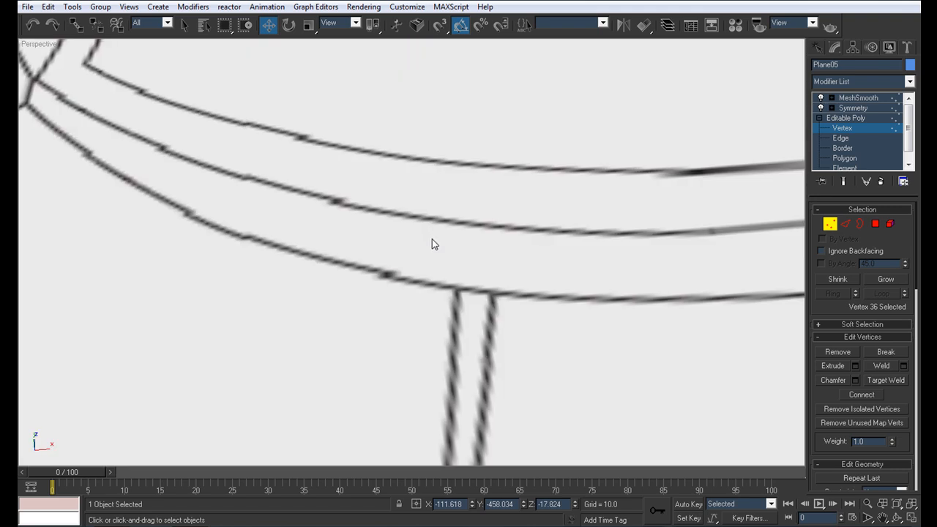
scroll(418, 216, "down", 1)
middle_click_drag(418, 218, 435, 296)
scroll(445, 322, "up", 2)
scroll(443, 323, "down", 1)
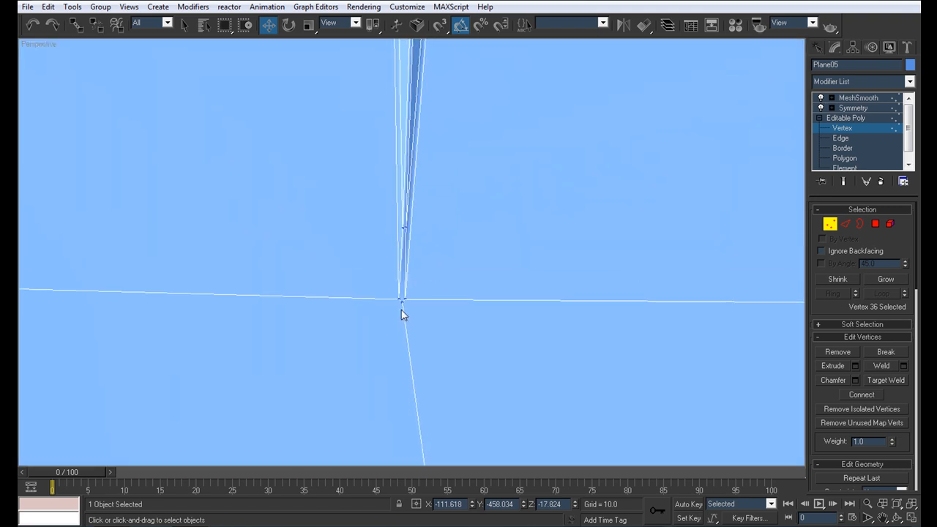
scroll(370, 366, "down", 3)
scroll(370, 366, "up", 1)
- Pull the extra vertex clear of the crease tip and target-weld it to the front border vertex below the crease
middle_click_drag(372, 368, 278, 242, "alt")
scroll(278, 242, "down", 3)
left_click_drag(440, 205, 536, 128)
middle_click_drag(512, 162, 410, 275, "alt")
left_click(885, 380)
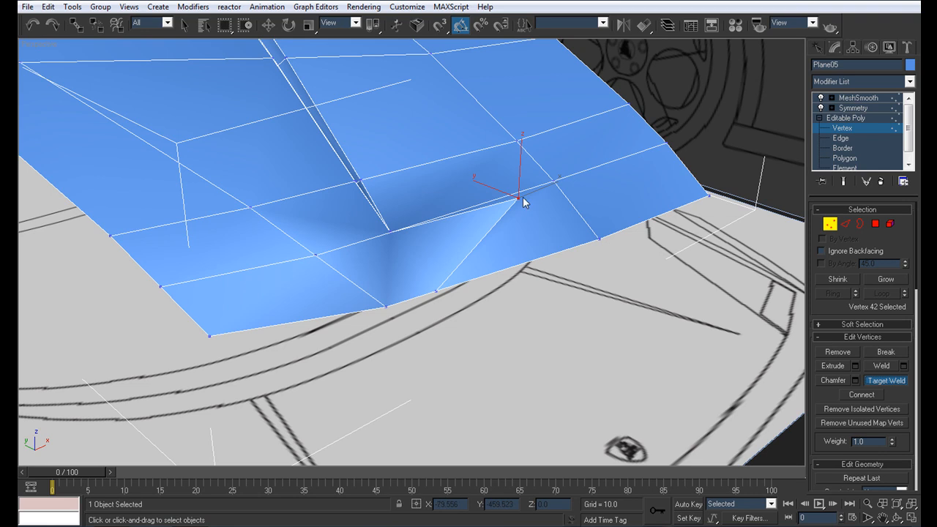
left_click(437, 292)
- Check the crease tip's smoothed shading in perspective with edged faces hidden
middle_click_drag(559, 304, 402, 237, "alt")
scroll(403, 237, "down", 5)
middle_click_drag(402, 237, 278, 266)
left_click(855, 107)
left_click(204, 278)
scroll(378, 278, "up", 5)
left_click(381, 264)
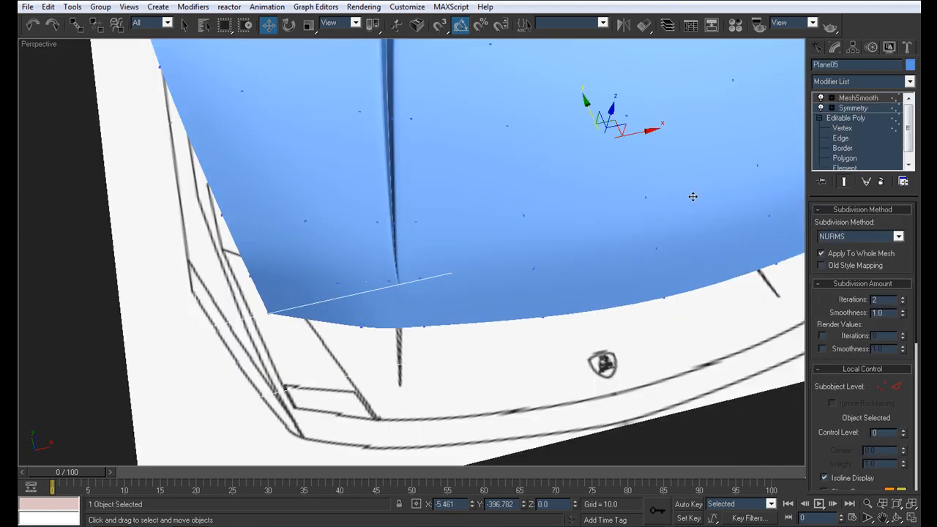
- Select the four vertices at the crease tip and shift them outboard by about 1.3 units along X
left_click(858, 130)
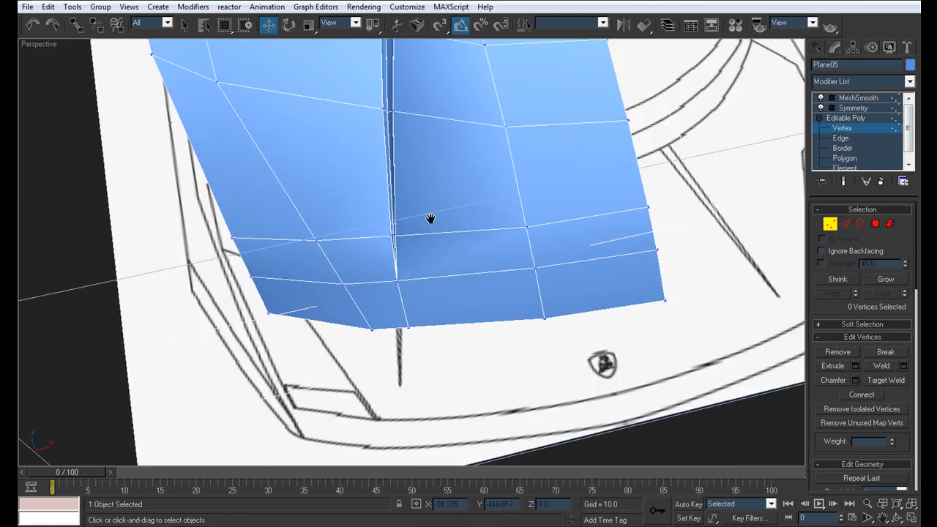
middle_click_drag(431, 214, 387, 264, "alt")
middle_click_drag(411, 157, 416, 346, "alt")
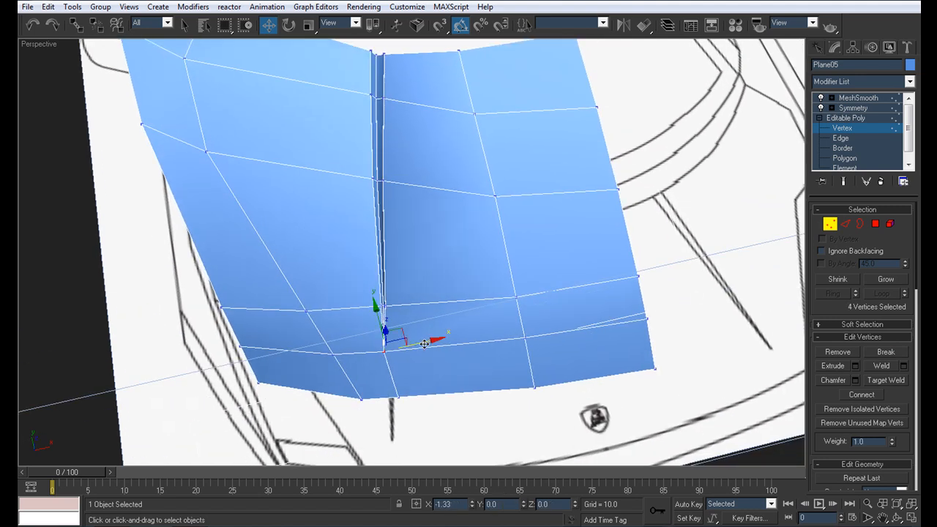
- Review both smoothed creases on the full hood with edged faces shown and hidden
left_click(862, 98)
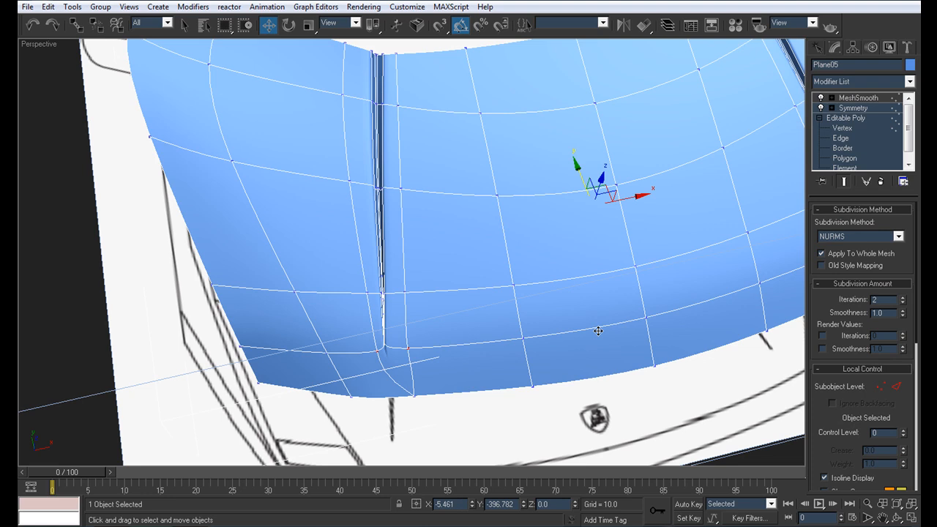
left_click(511, 454)
scroll(444, 363, "down", 5)
middle_click_drag(458, 395, 428, 366, "alt")
scroll(419, 359, "up", 5)
left_click(420, 359)
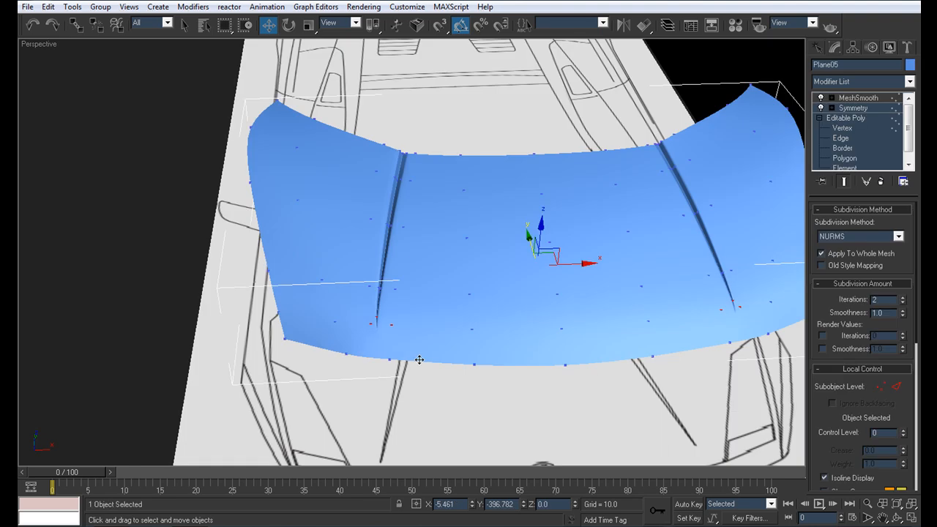
key("F4")
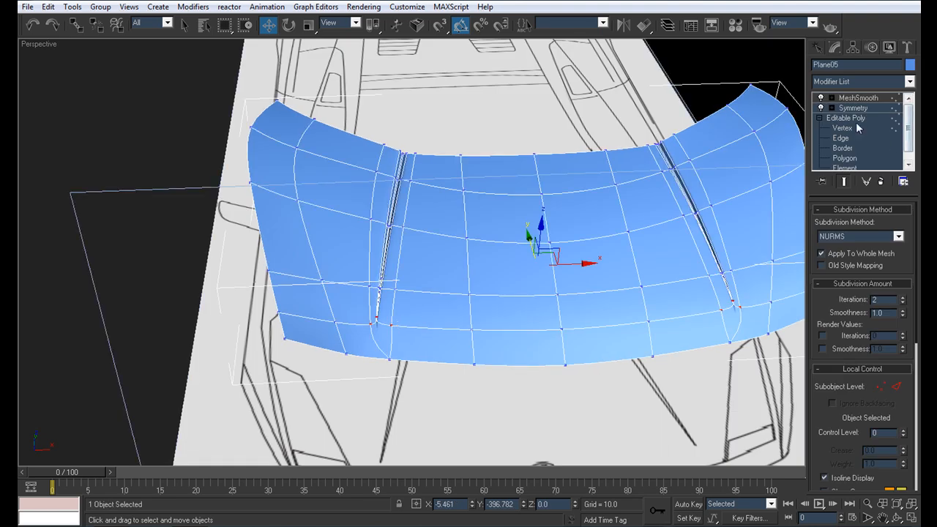
- In the top view, shift the front border vertex outboard about 3.6 units and place the four crease-tip vertices near X -112.3, Y -440.8
left_click(855, 127)
left_click(374, 352)
key("alt+w")
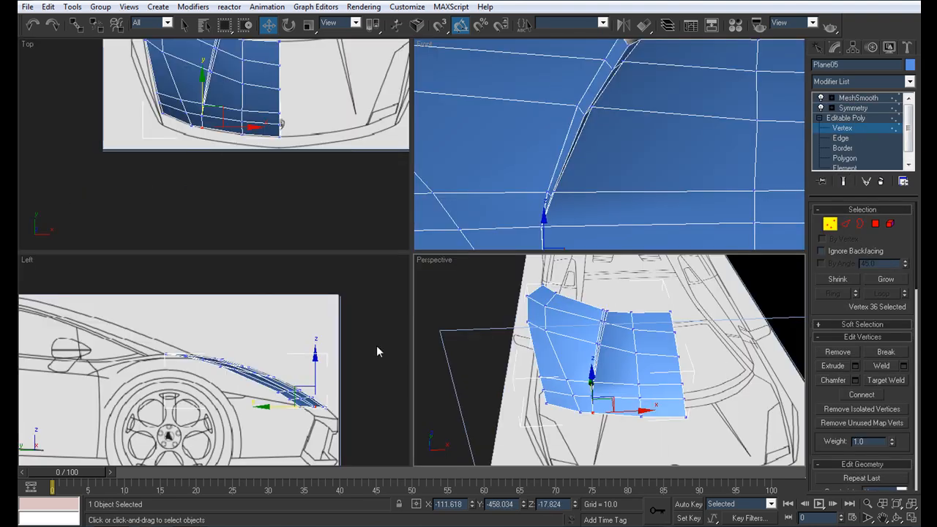
scroll(293, 154, "up", 3)
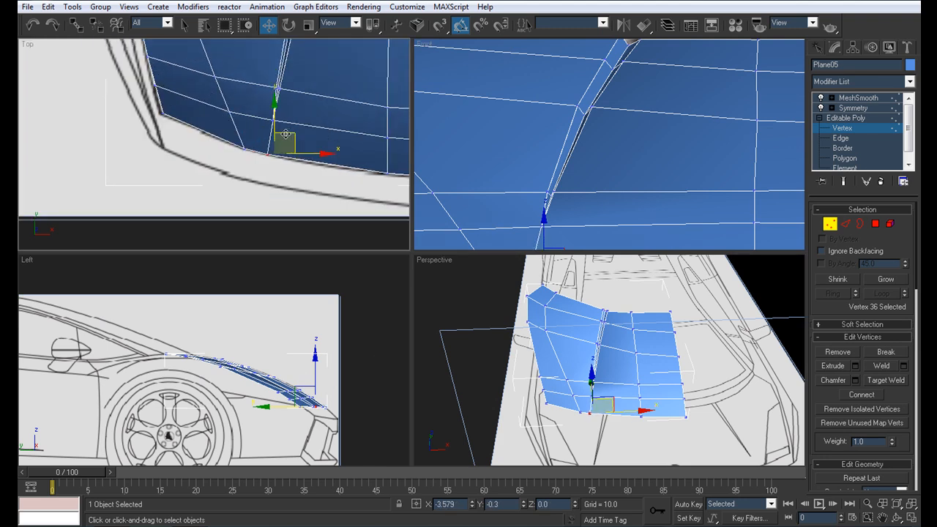
left_click(282, 129)
left_click_drag(269, 121, 309, 124)
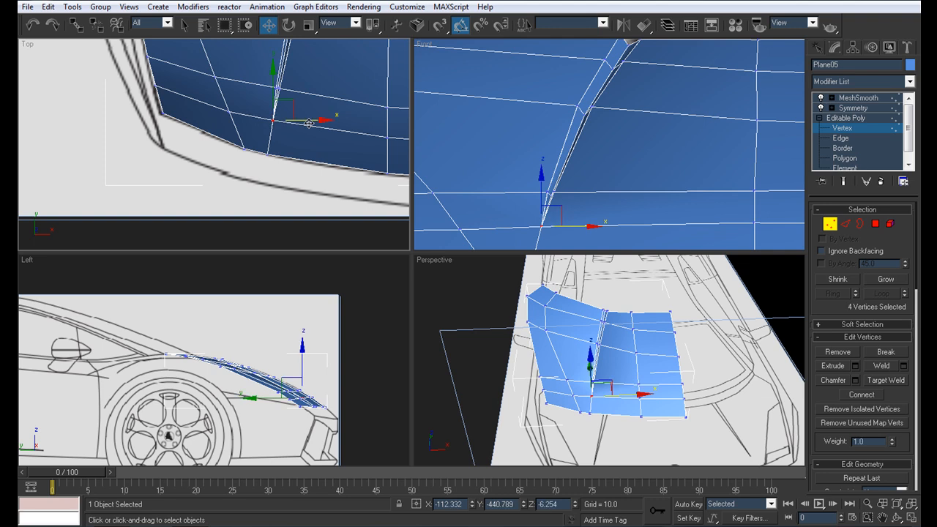
- Review the adjusted hood's mirrored surface and crease ends in perspective with smoothing shown
middle_click_drag(321, 165, 317, 165)
key("alt+w")
middle_click_drag(579, 304, 515, 345)
key("alt+w")
middle_click_drag(662, 338, 632, 344)
key("alt+w")
left_click(852, 108)
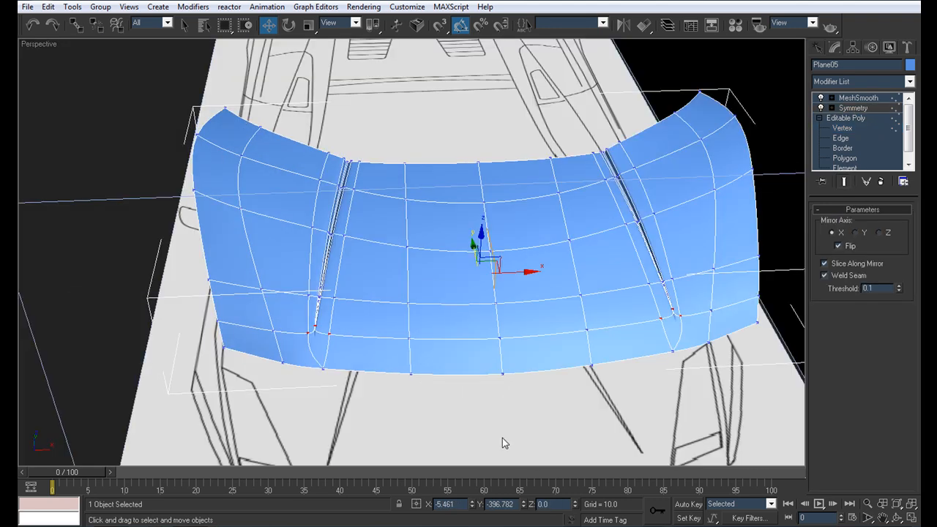
left_click(489, 424)
scroll(404, 322, "down", 5)
scroll(404, 333, "up", 10)
- Examine the crease tip from low angles, toggling edged faces to compare its edge flow and shading
middle_click_drag(467, 328, 326, 402, "alt")
scroll(464, 308, "up", 4)
left_click(336, 366)
key("F4")
left_click(304, 326)
key("F4")
middle_click_drag(324, 354, 368, 388, "alt")
key("F4")
key("alt+w")
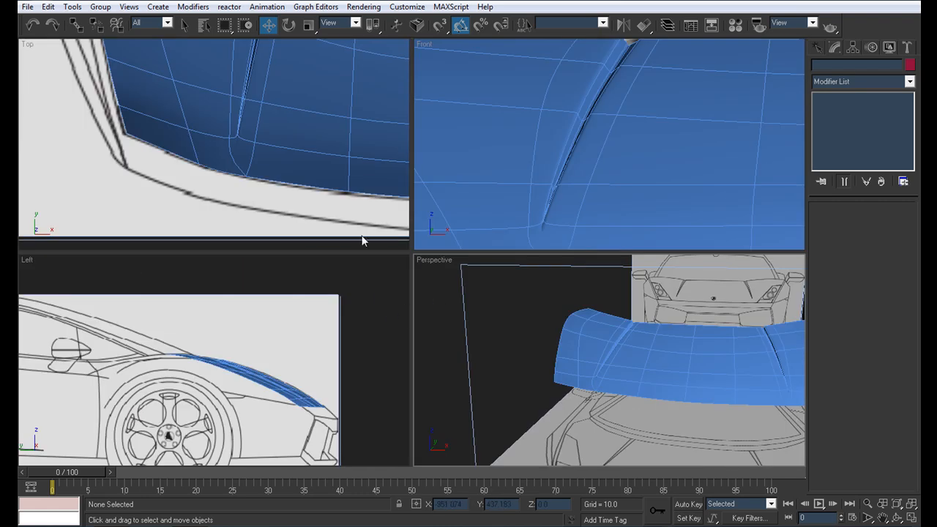
- Examine the crease tip in the top view, comparing the smoothed surface with the four stacked tip vertices of the control mesh
scroll(252, 140, "up", 2)
key("alt+w")
left_click(485, 204)
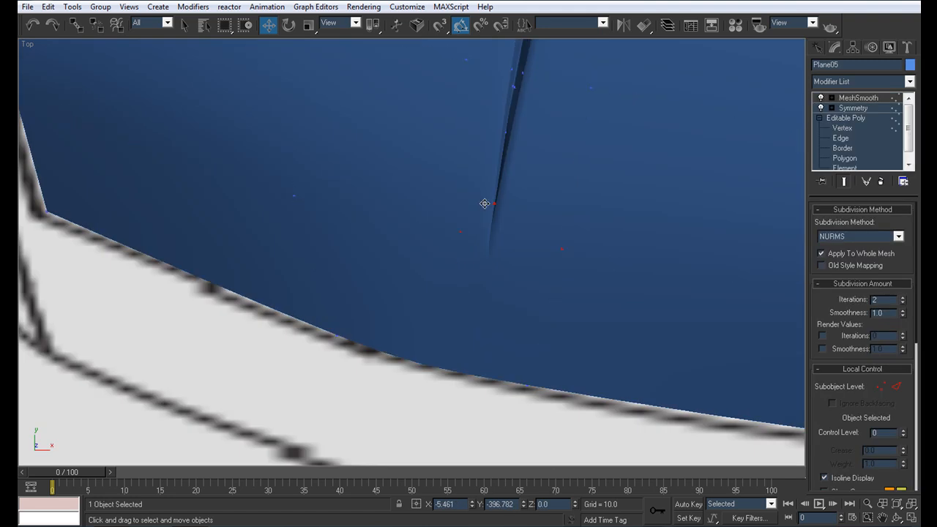
key("F4")
scroll(472, 243, "down", 3)
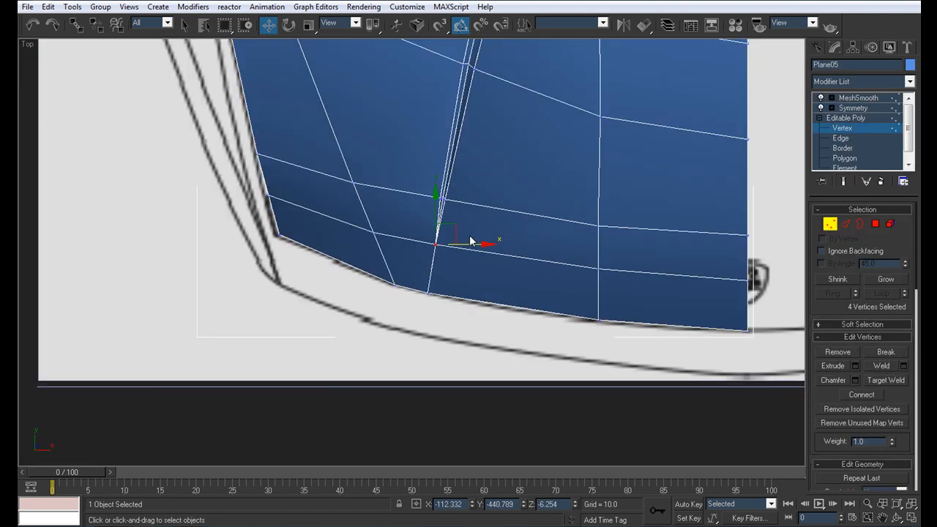
scroll(468, 240, "up", 6)
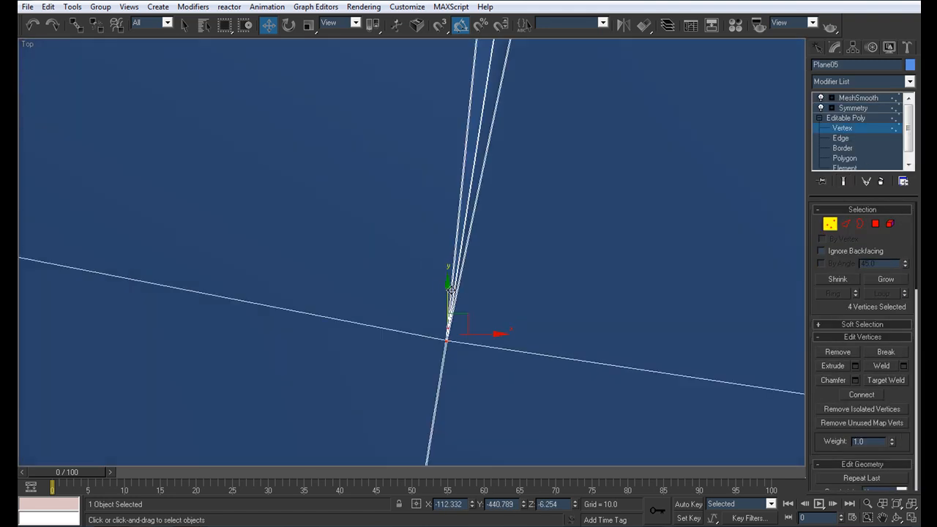
middle_click_drag(450, 287, 404, 232)
scroll(440, 283, "up", 4)
middle_click_drag(416, 320, 325, 323)
scroll(322, 322, "down", 6)
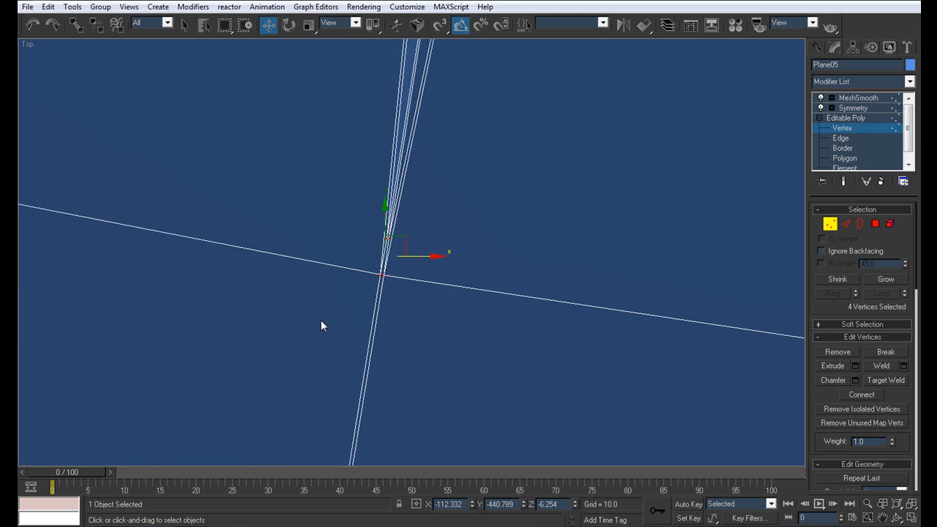
scroll(323, 317, "down", 4)
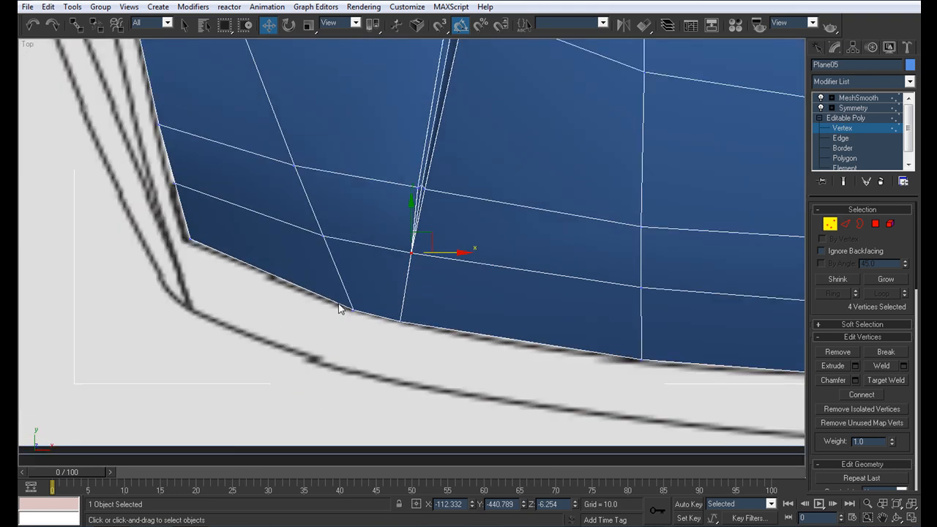
middle_click_drag(341, 308, 373, 379)
scroll(359, 326, "down", 2)
middle_click_drag(391, 248, 387, 305)
middle_click_drag(473, 286, 369, 266)
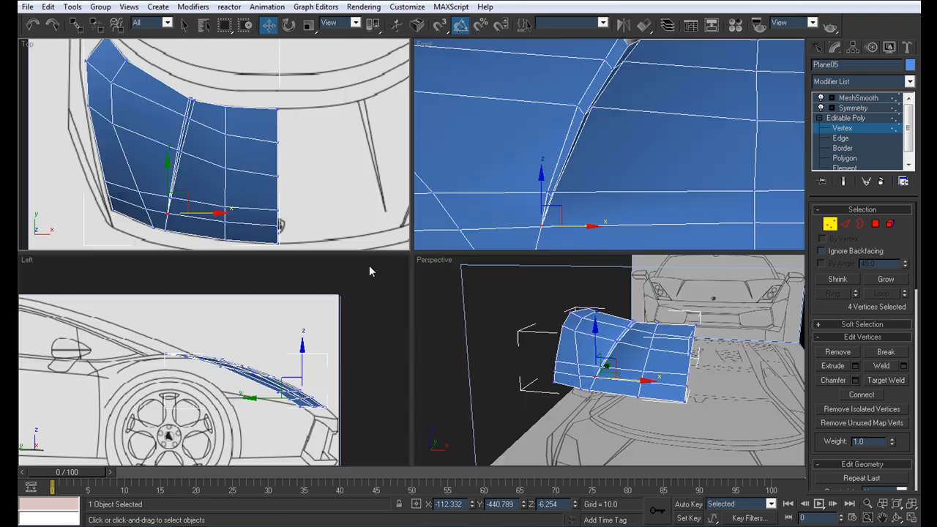
- In the top view, shift the vertex pair at the crease's rear border about 0.7 units in negative Y onto the blueprint line
scroll(357, 246, "up", 5)
left_click(219, 135)
left_click_drag(223, 144, 219, 104)
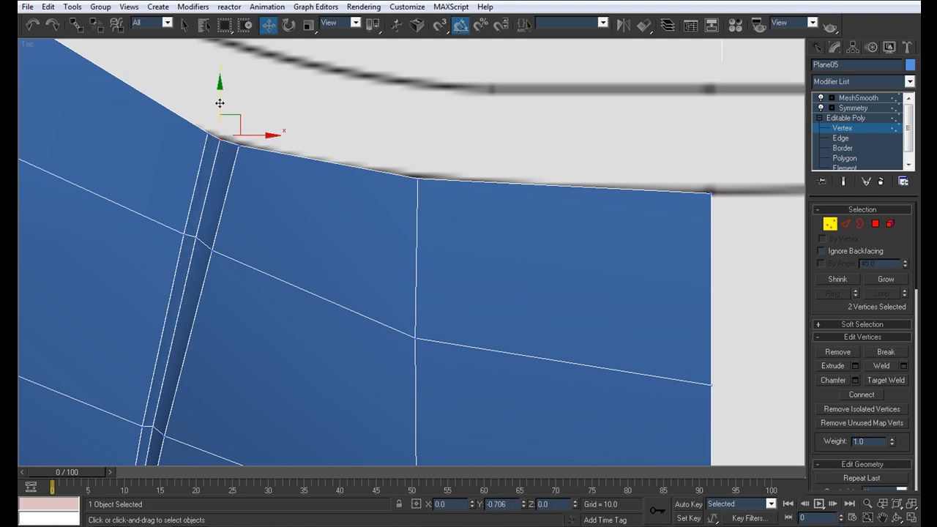
scroll(294, 163, "down", 5)
- Examine the half hood's unsmoothed mesh in perspective, checking edge flow along the crease from low and high angles
key("alt+w")
middle_click_drag(601, 339, 574, 342)
key("alt+w")
middle_click_drag(307, 198, 429, 257, "alt")
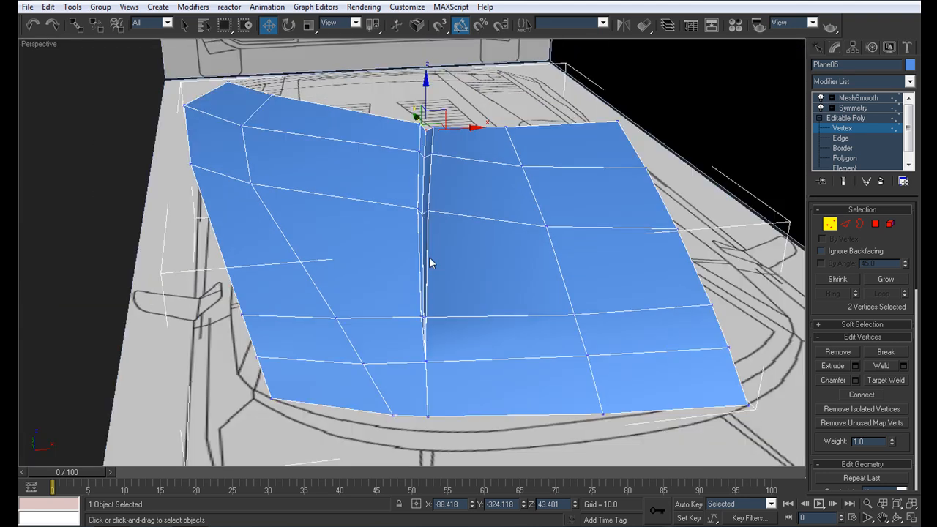
scroll(483, 280, "up", 4)
middle_click_drag(483, 280, 468, 324)
scroll(517, 317, "down", 3)
scroll(455, 328, "down", 4)
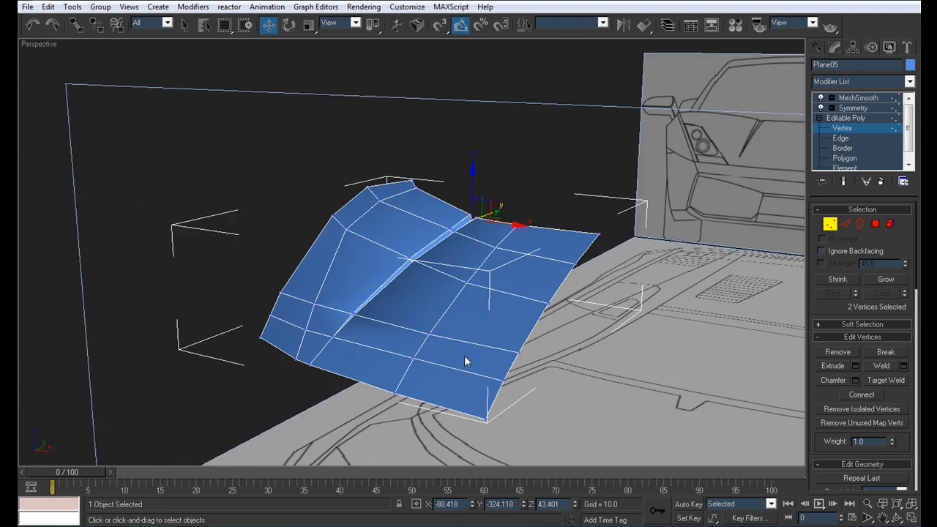
scroll(368, 284, "up", 5)
middle_click_drag(334, 315, 464, 272, "alt")
scroll(349, 286, "down", 3)
scroll(434, 293, "up", 5)
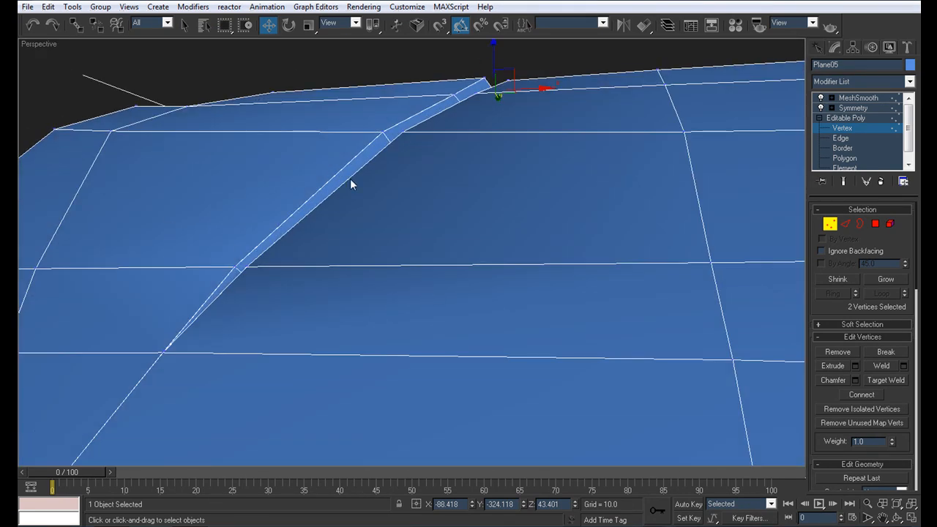
scroll(410, 199, "down", 5)
middle_click_drag(359, 209, 428, 288, "alt")
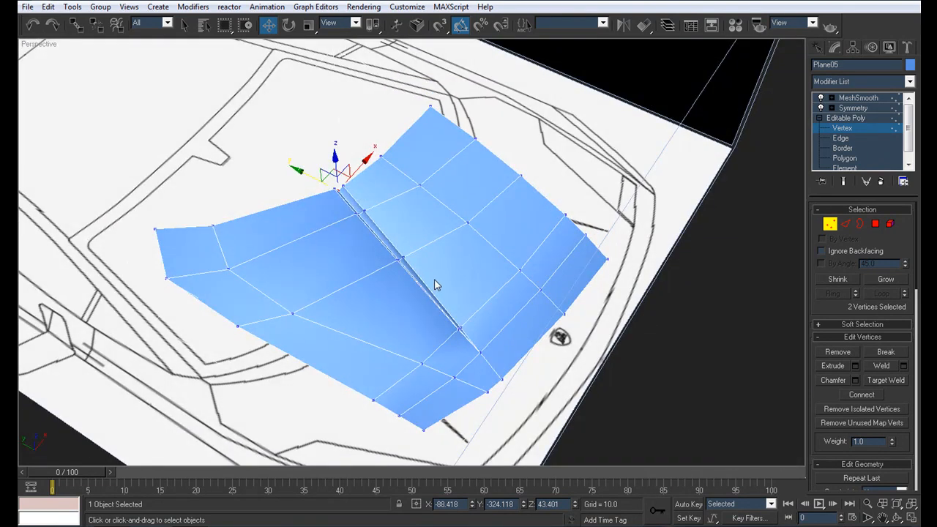
middle_click_drag(437, 276, 430, 279)
- Review the mirrored, smoothed hood in perspective from several angles, and return to the base mesh's vertices
scroll(431, 279, "down", 4)
left_click(855, 108)
left_click(542, 335)
middle_click_drag(542, 338, 419, 306, "alt")
middle_click_drag(333, 254, 483, 273, "alt")
scroll(460, 216, "up", 5)
scroll(442, 234, "down", 5)
scroll(483, 273, "up", 2)
left_click(380, 218)
key("F4")
left_click(854, 126)
- Make the hood mesh see-through and compare its outer border with the blueprint in the top view
key("alt+w")
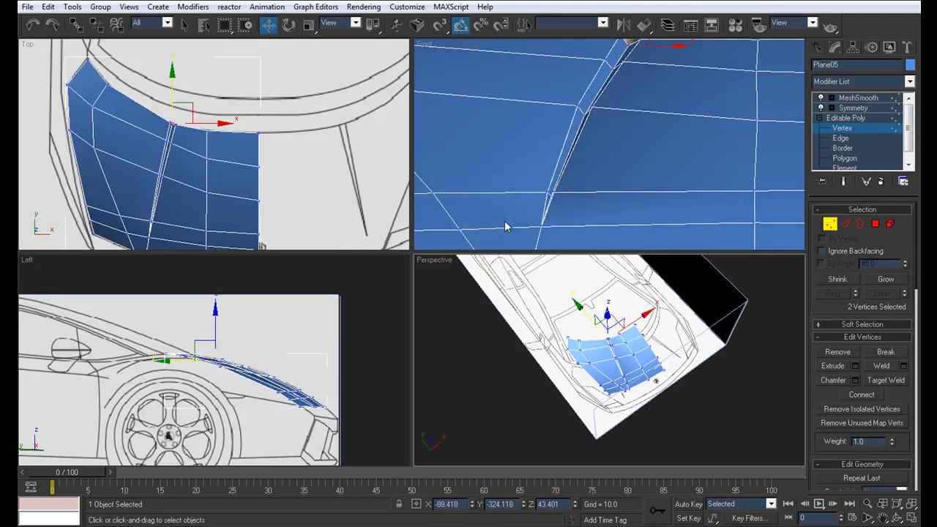
key("alt+x")
scroll(208, 90, "down", 2)
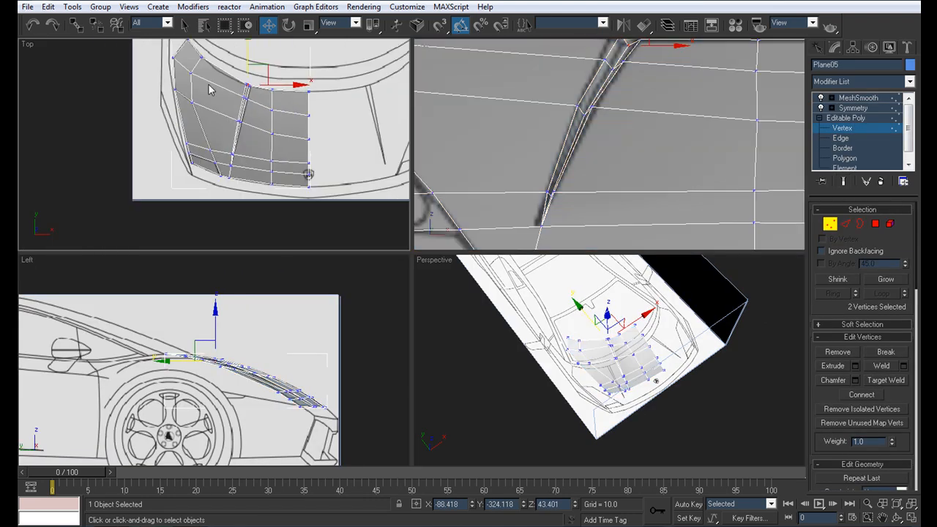
middle_click_drag(235, 172, 260, 166)
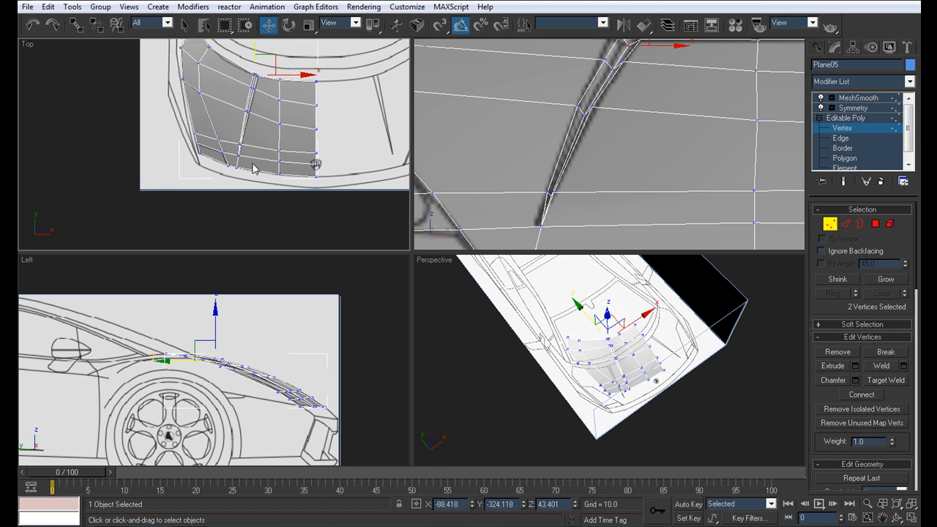
middle_click_drag(266, 174, 215, 173)
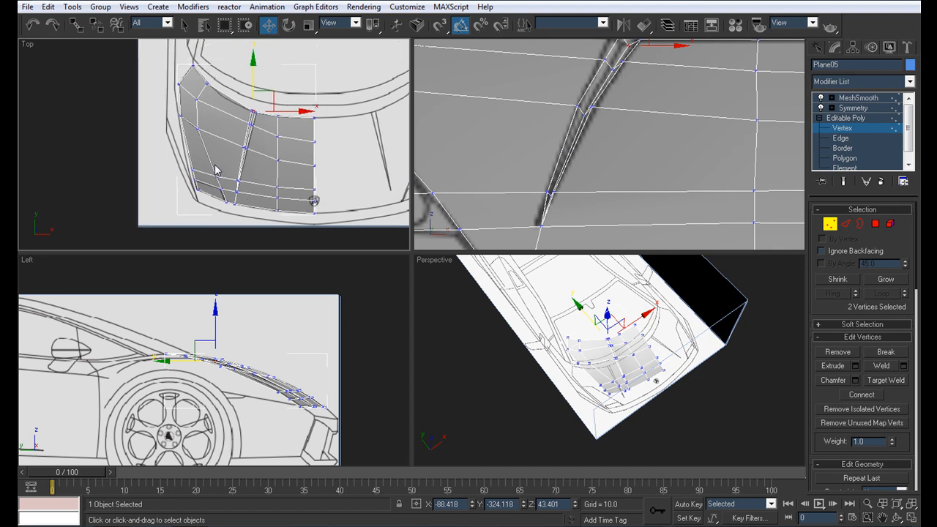
key("alt+w")
scroll(352, 179, "down", 2)
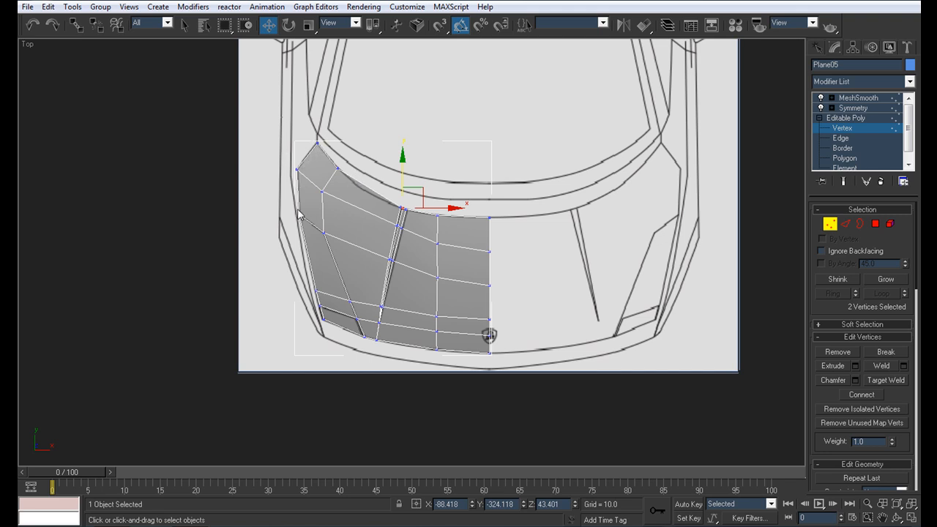
scroll(327, 315, "up", 3)
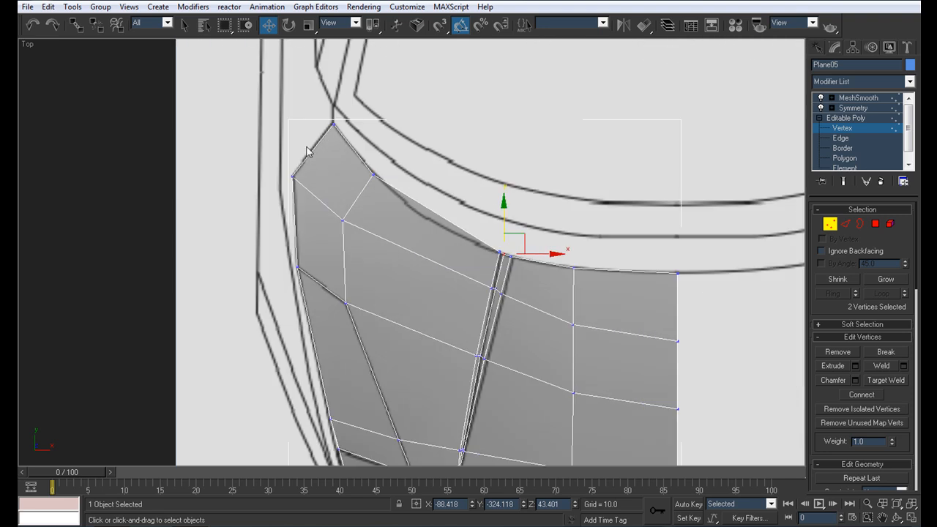
scroll(308, 150, "down", 5)
scroll(341, 208, "up", 4)
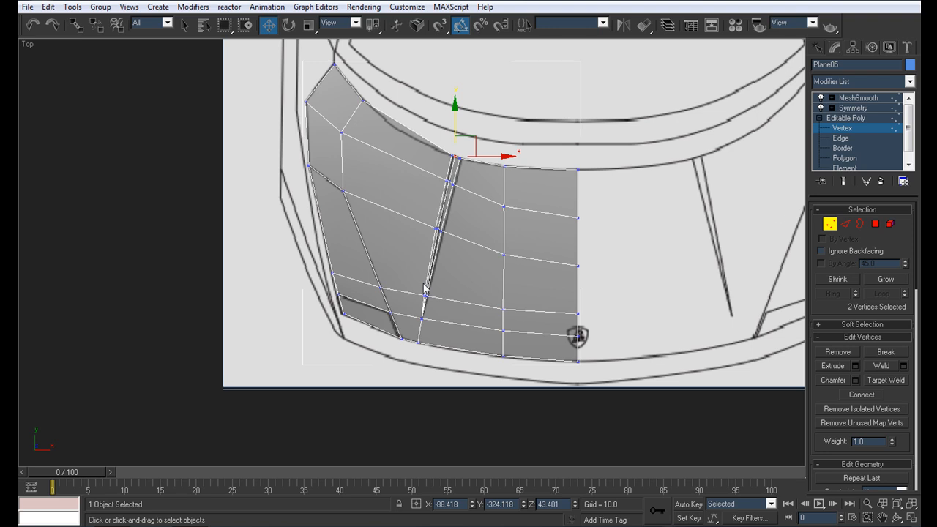
- Extend the hood's nine front and outer side border edges into a new polygon strip, about 6.3 units outboard and 5.4 units forward
left_click(841, 138)
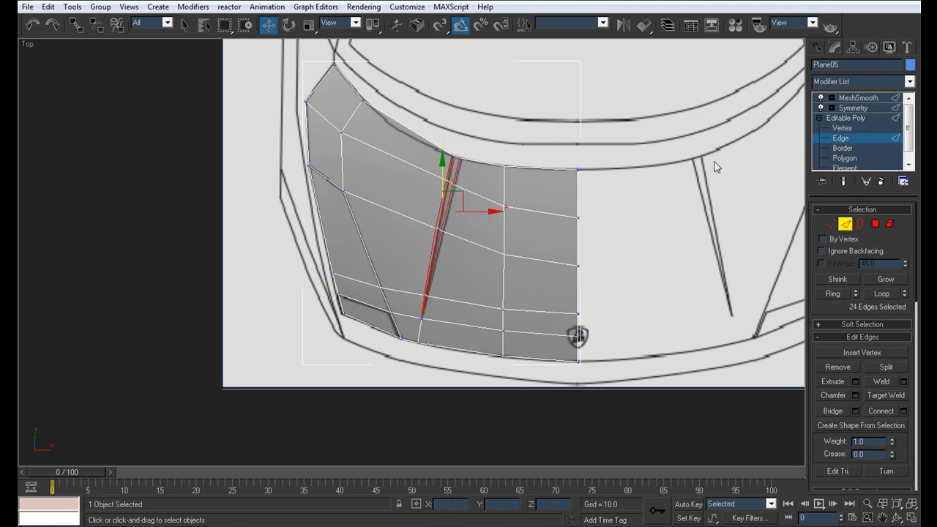
left_click(366, 325)
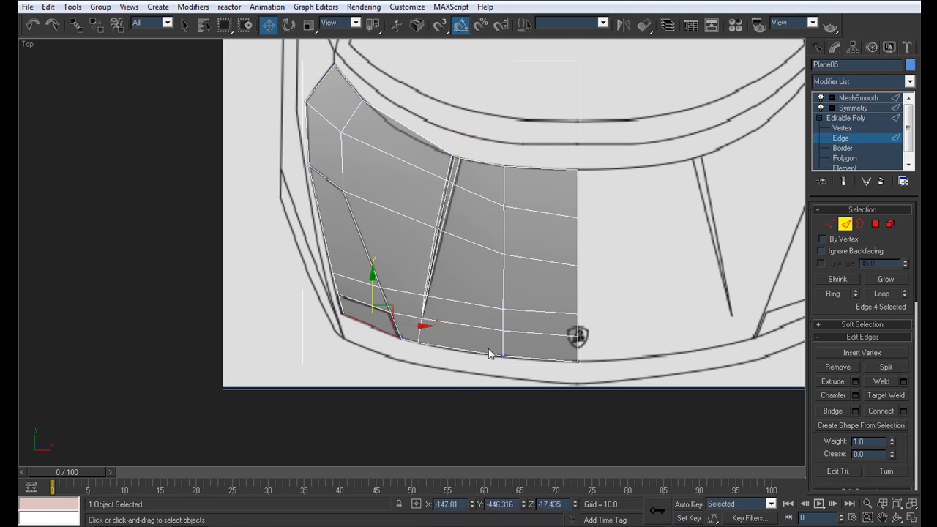
left_click(415, 348, "ctrl")
left_click(487, 358, "ctrl")
left_click(530, 355, "ctrl")
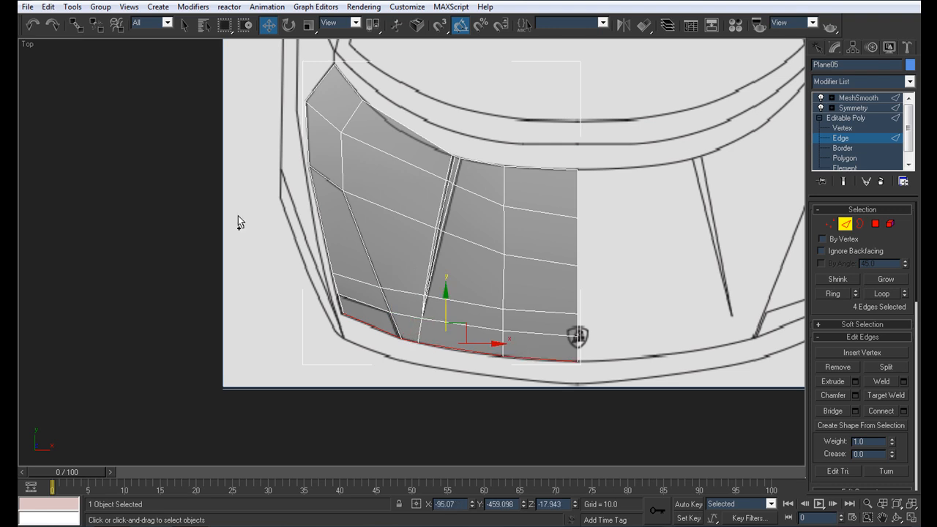
left_click(340, 305, "ctrl")
left_click(335, 284, "ctrl")
left_click(327, 261, "ctrl")
left_click(307, 133, "ctrl")
left_click(314, 89, "ctrl")
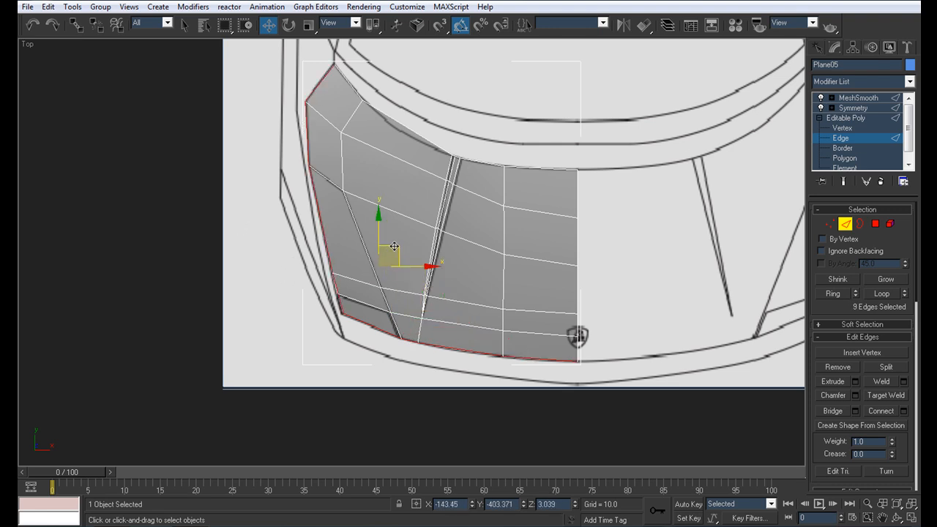
left_click_drag(398, 247, 390, 255)
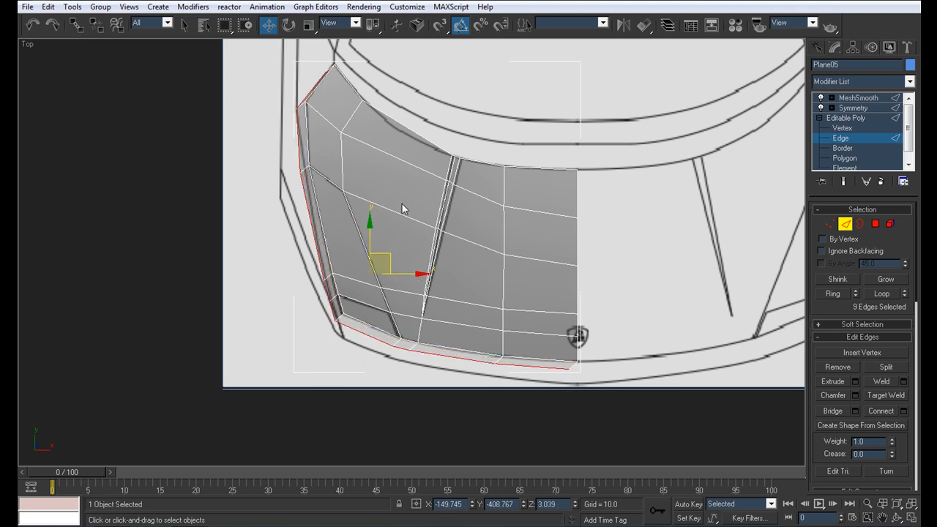
- In the left view, pull the new strip's rearmost vertex back to about Y -165.5, Z 30.9, below the side mirror
middle_click_drag(404, 201, 445, 376)
scroll(445, 366, "up", 2)
left_click(841, 128)
middle_click_drag(439, 185, 439, 242)
left_click(355, 322)
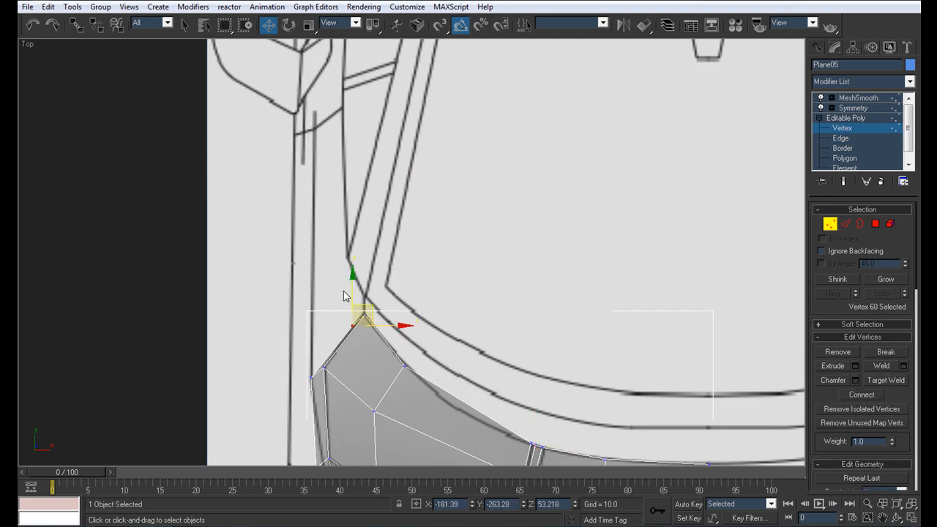
scroll(269, 300, "down", 8)
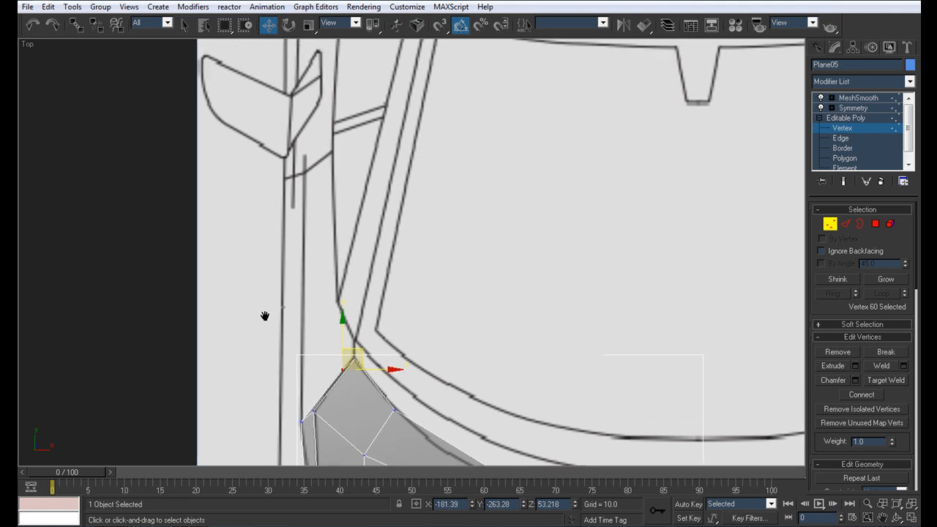
key("alt+w")
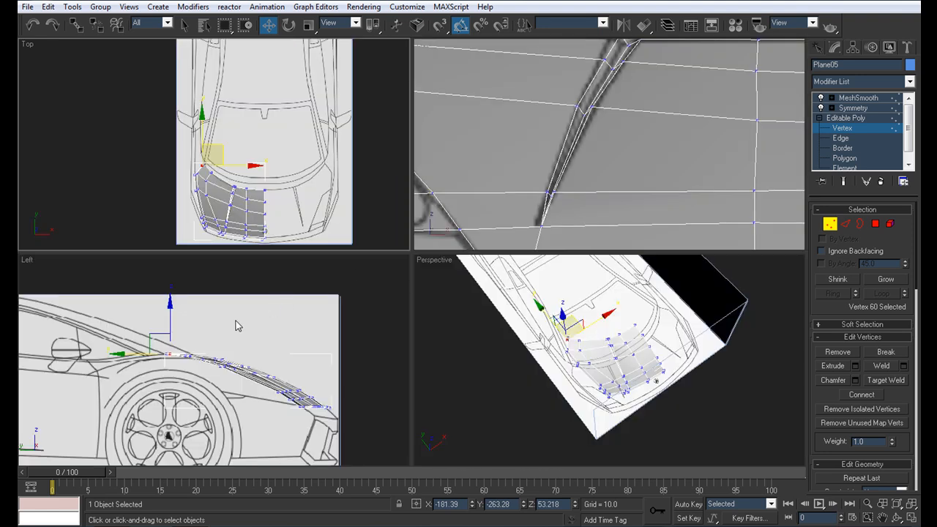
scroll(66, 375, "up", 3)
middle_click_drag(77, 266, 92, 273)
middle_click_drag(120, 354, 105, 349)
scroll(106, 349, "up", 2)
middle_click_drag(178, 351, 239, 351)
mouse_move(280, 320)
left_mouse_down()
mouse_move(128, 370)
mouse_move(136, 355)
left_mouse_up()
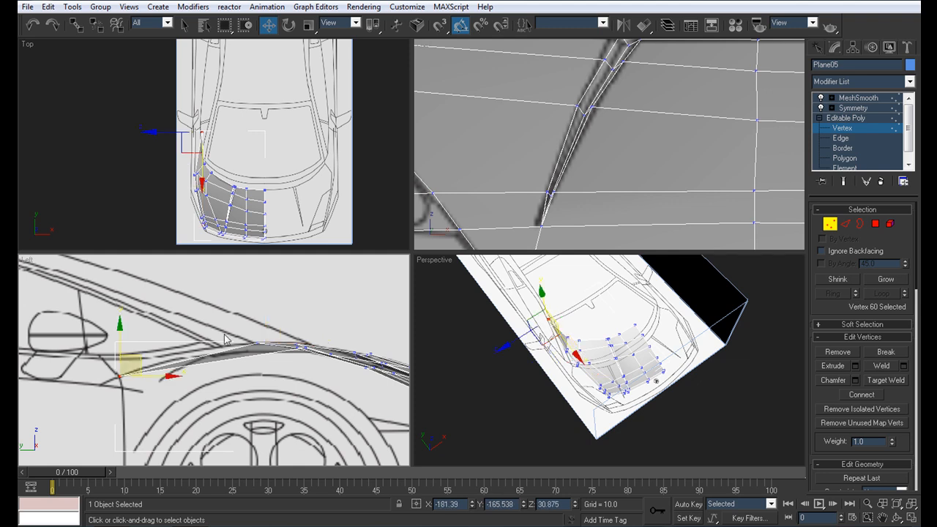
- In the top view, align the rearmost strip vertex with the blueprint near X -200.7, Y -164.1
middle_click_drag(279, 109, 306, 125)
scroll(285, 135, "up", 6)
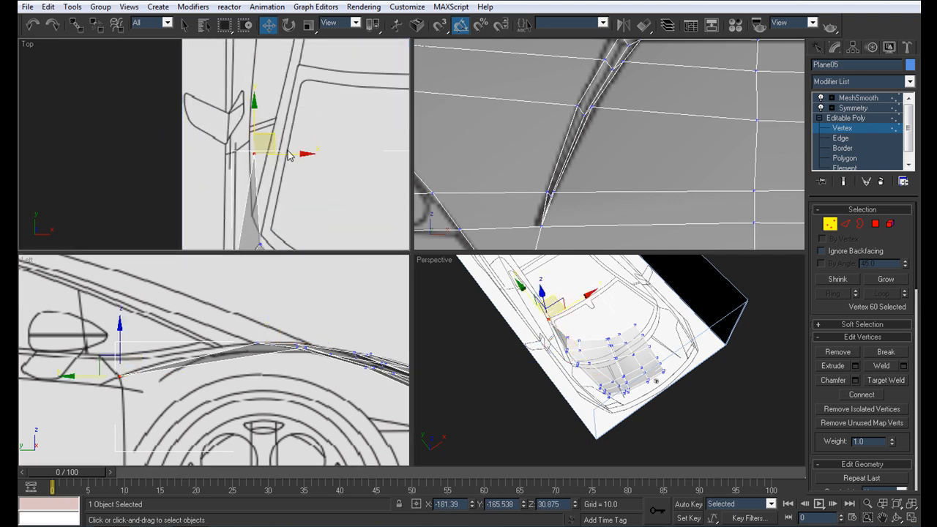
left_click_drag(290, 153, 271, 154)
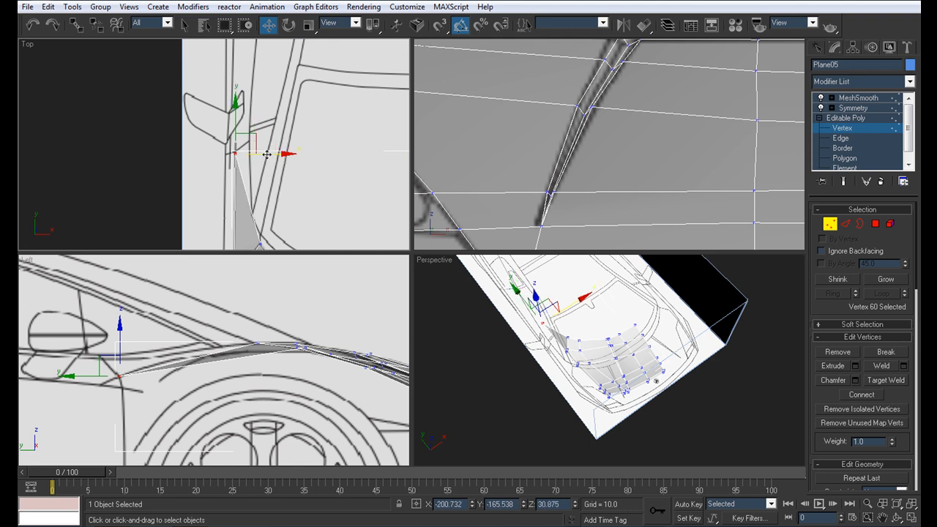
scroll(227, 145, "up", 2)
left_click_drag(243, 117, 243, 115)
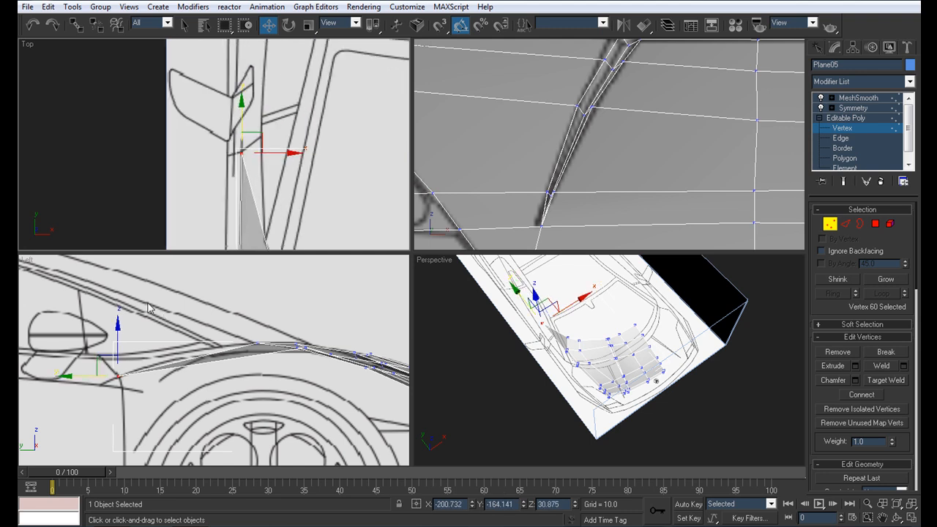
- Move the strip's outer vertex beside the hood's rear side corner to about X -204.5, Y -268.6 in the top view
scroll(253, 153, "down", 4)
middle_click_drag(253, 181, 268, 202)
scroll(272, 204, "up", 2)
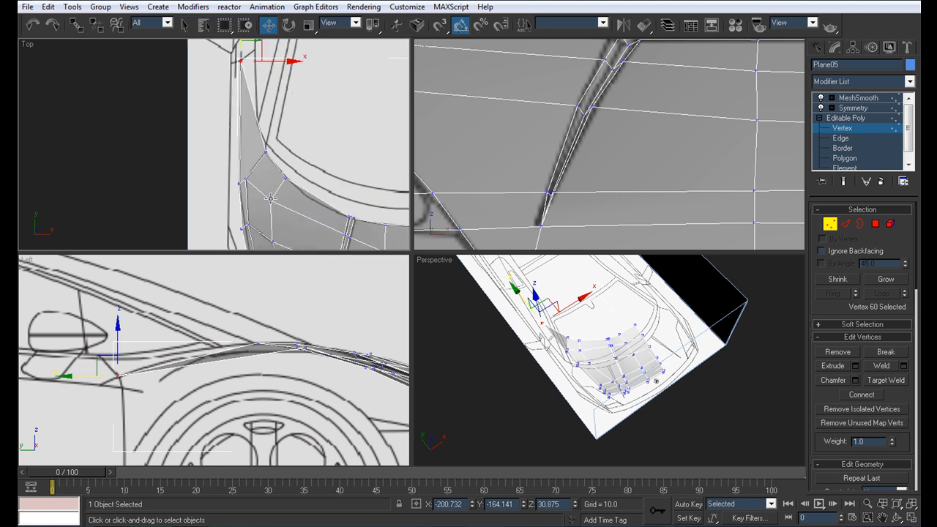
left_click(241, 183)
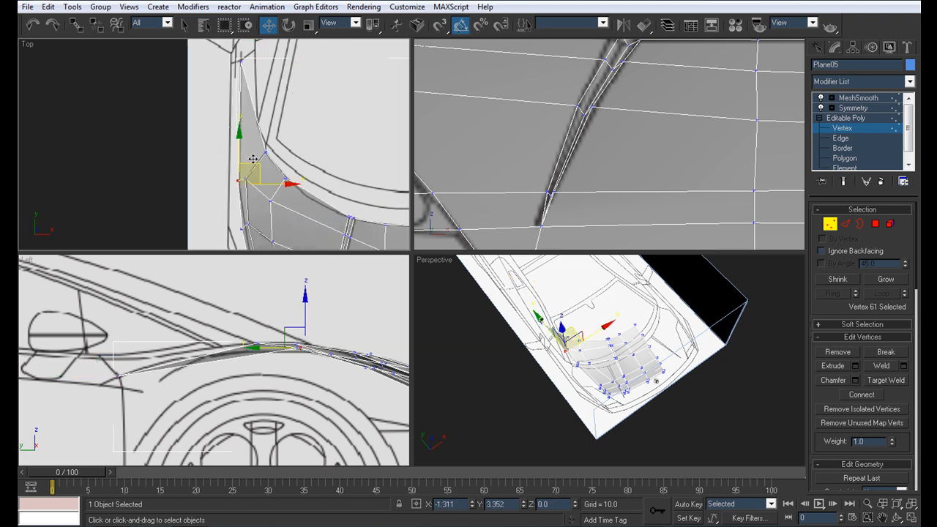
left_click_drag(259, 140, 252, 142)
- Insert a new vertex midway along the strip's long inner edge between its rear tip and the hood's rear side corner
middle_click_drag(265, 134, 254, 166)
key("alt+w")
middle_click_drag(464, 161, 376, 164)
scroll(366, 163, "down", 1)
scroll(373, 174, "up", 1)
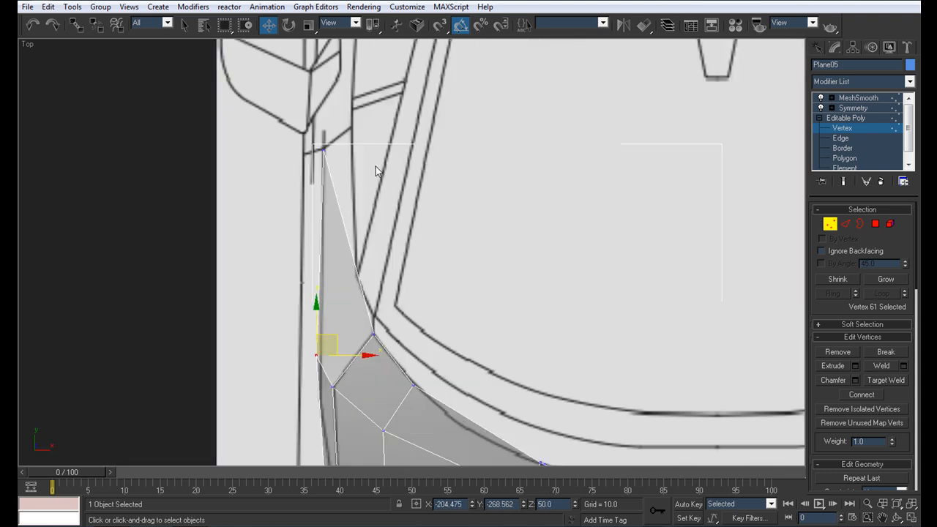
left_click(855, 139)
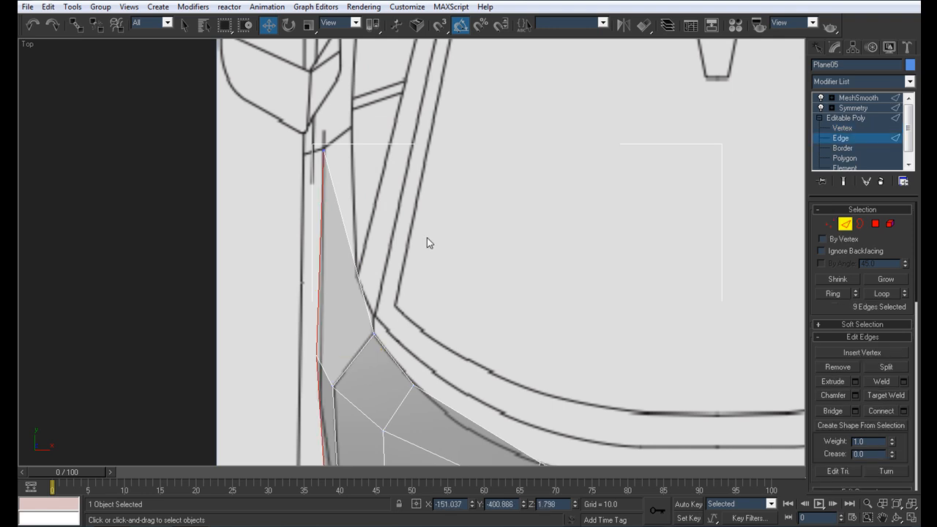
left_click(353, 257)
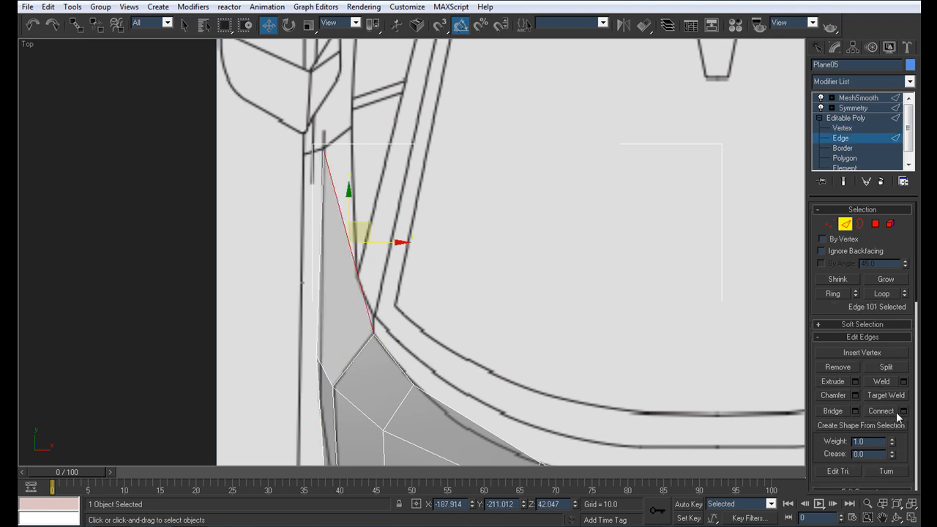
scroll(898, 414, "down", 5)
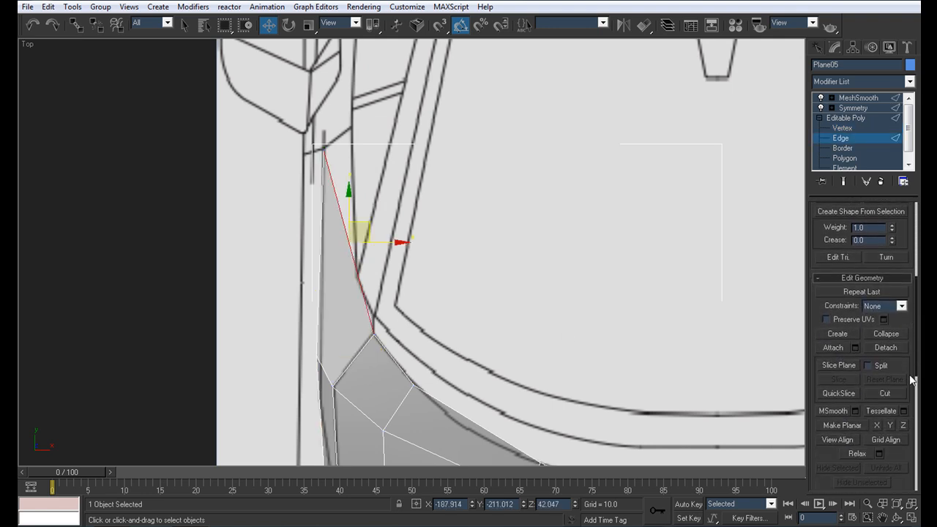
scroll(896, 412, "down", 3)
scroll(893, 396, "up", 7)
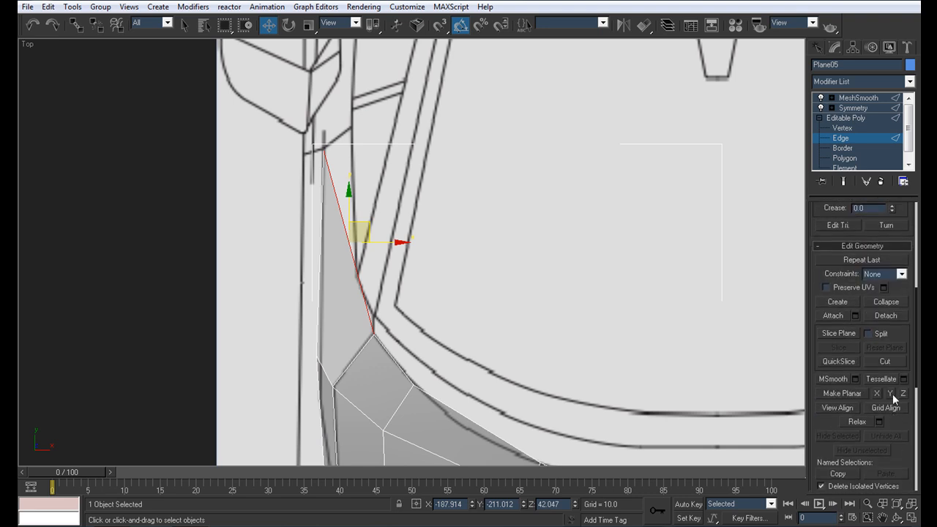
scroll(906, 366, "up", 2)
scroll(911, 370, "down", 4)
scroll(910, 370, "up", 4)
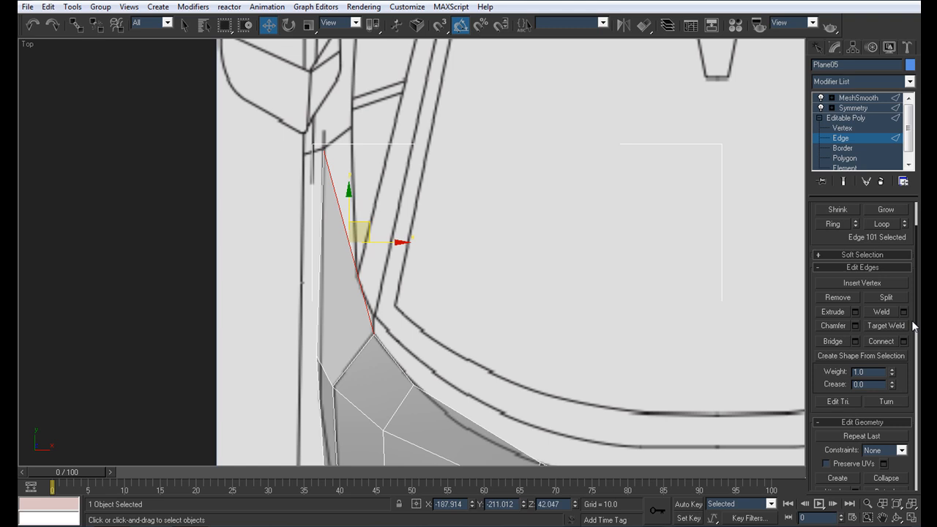
left_click(848, 277)
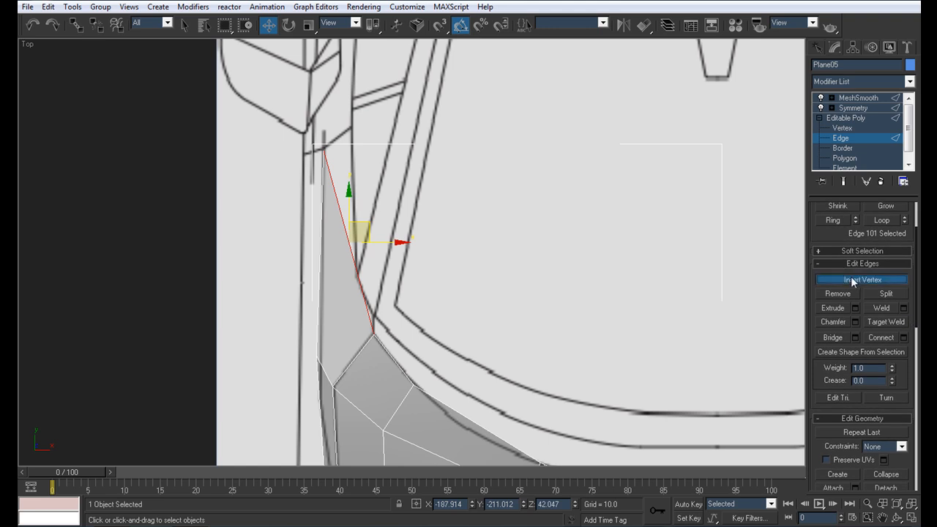
left_click(350, 244)
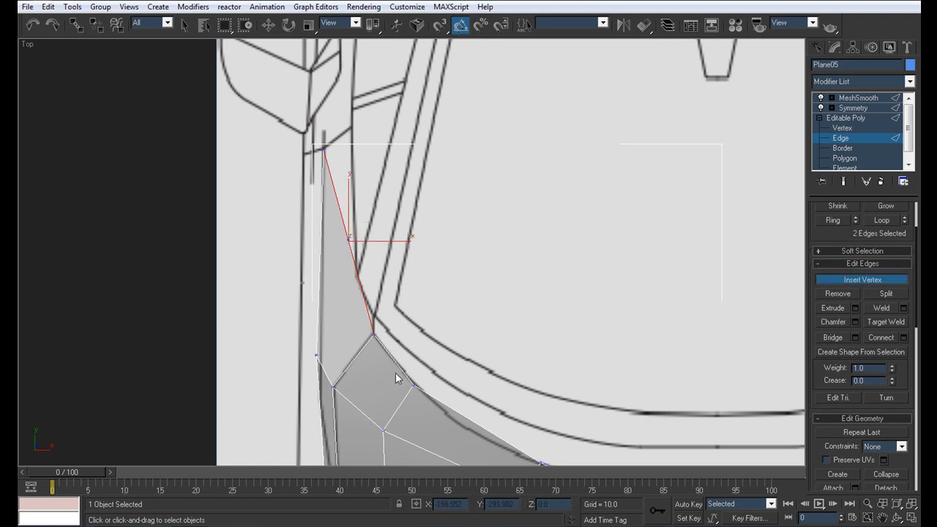
- Position the inserted vertex behind the strip's rear tip below the side mirror, at about X -186.3, Y -152.5, Z 42.6
key("1")
key("w")
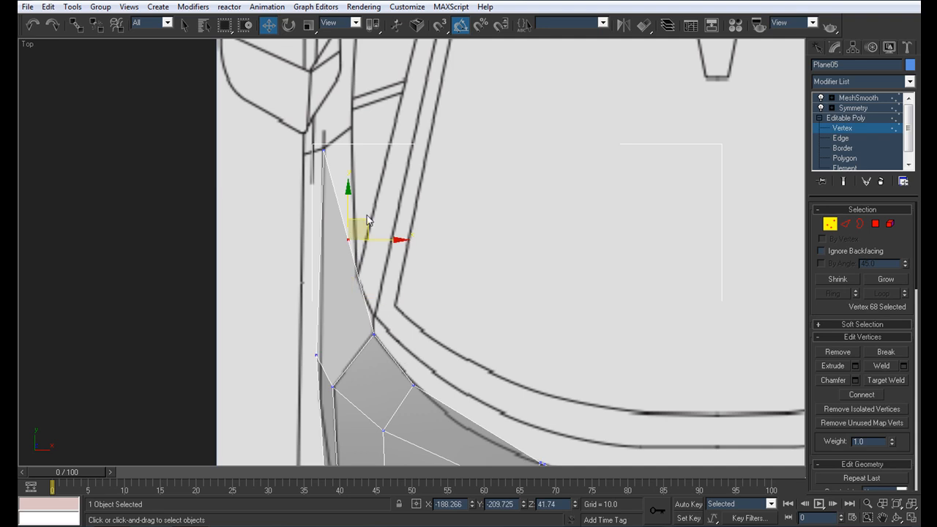
left_click_drag(366, 221, 324, 117)
left_click(323, 150)
key("alt+w")
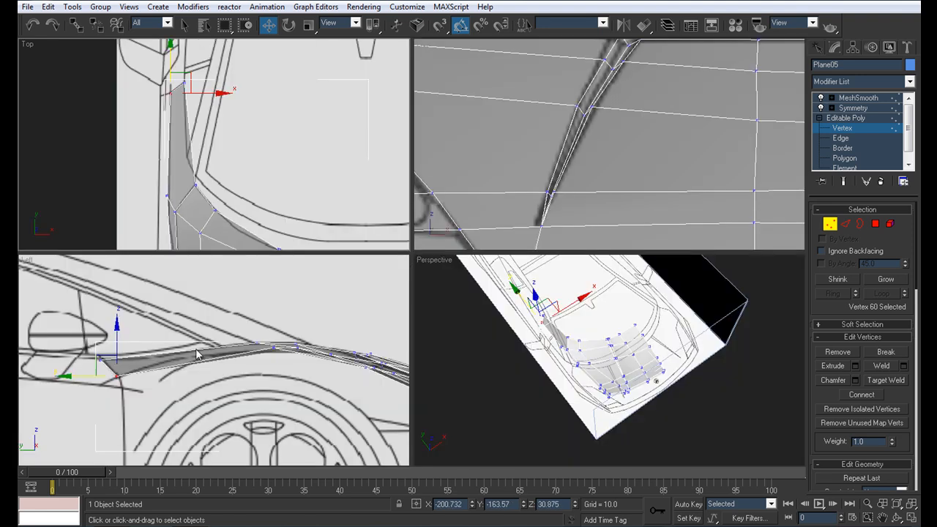
middle_click_drag(97, 356, 112, 345)
scroll(112, 345, "up", 2)
left_click_drag(93, 361, 76, 308)
scroll(251, 324, "down", 5)
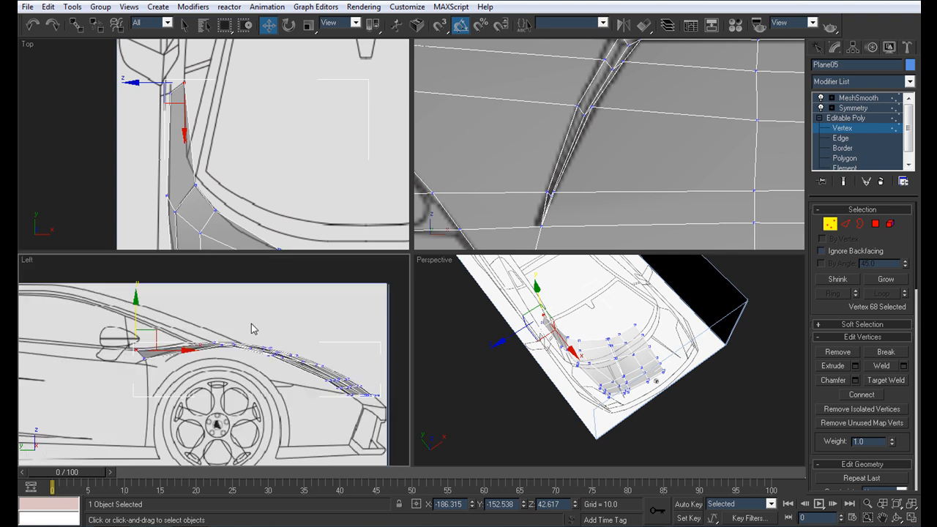
- In the top view, adjust the strip's outer vertex beside the hood's rear side corner to about X -202.5, Y -270.2
middle_click(567, 173)
scroll(617, 176, "down", 5)
middle_click_drag(485, 166, 515, 157)
middle_click_drag(568, 359, 639, 296, "alt")
scroll(610, 354, "up", 3)
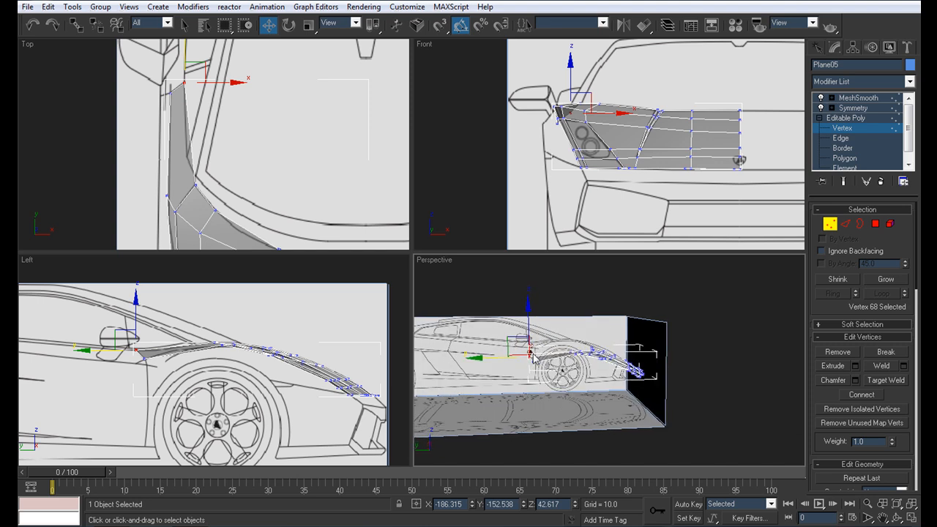
middle_click_drag(488, 363, 498, 350, "alt")
scroll(236, 196, "up", 4)
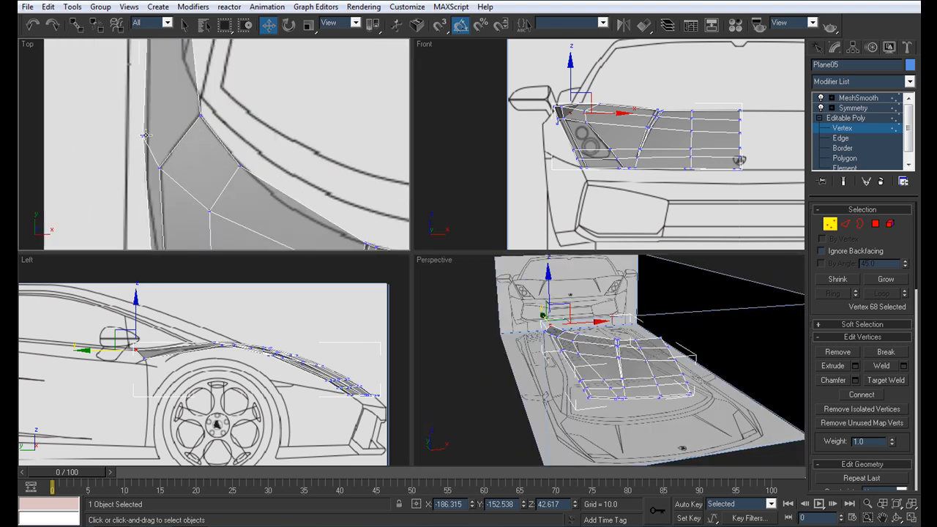
left_click(143, 136)
left_click_drag(161, 121, 166, 125)
scroll(187, 163, "down", 4)
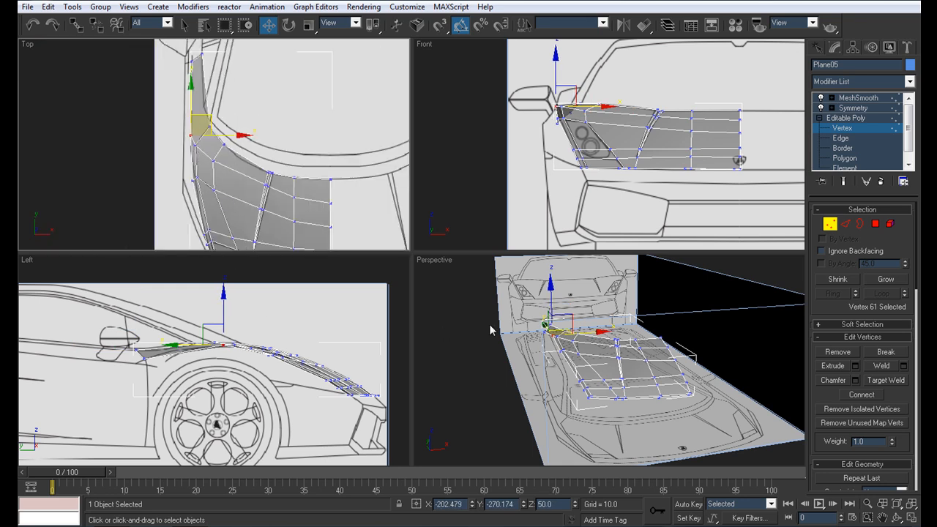
- Lower the strip's outer vertex beside the hood's rear side corner to about Z 48.9 in the left view
scroll(307, 378, "up", 5)
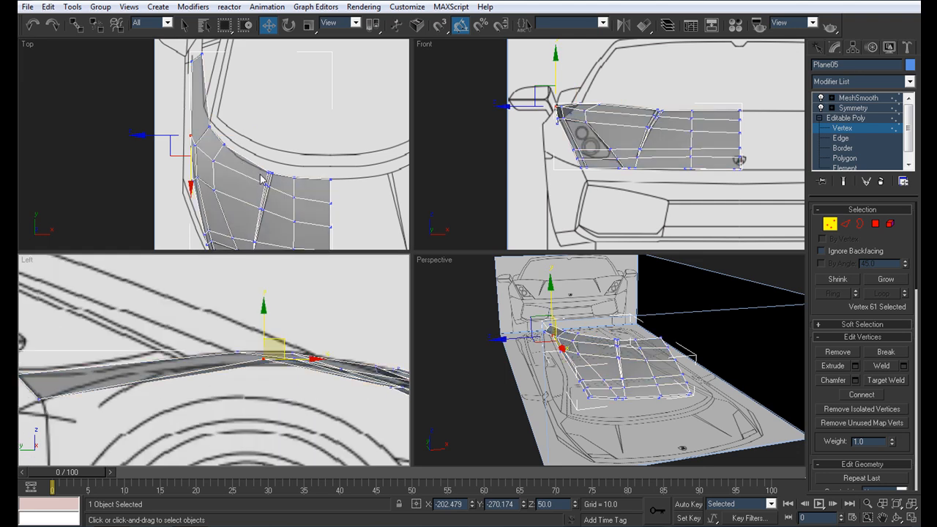
key("alt+x")
key("alt+x")
middle_click_drag(305, 390, 254, 351)
scroll(254, 351, "up", 2)
left_click_drag(214, 277, 213, 281)
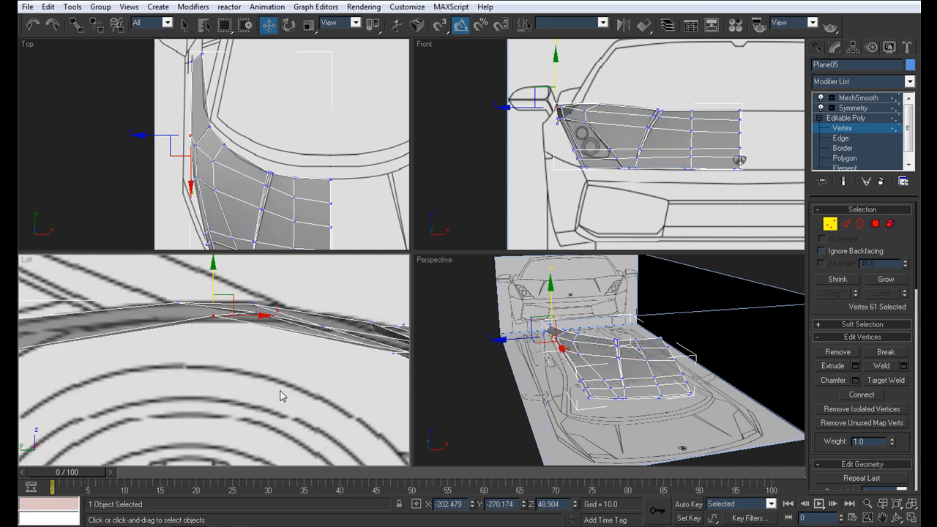
scroll(176, 361, "down", 2)
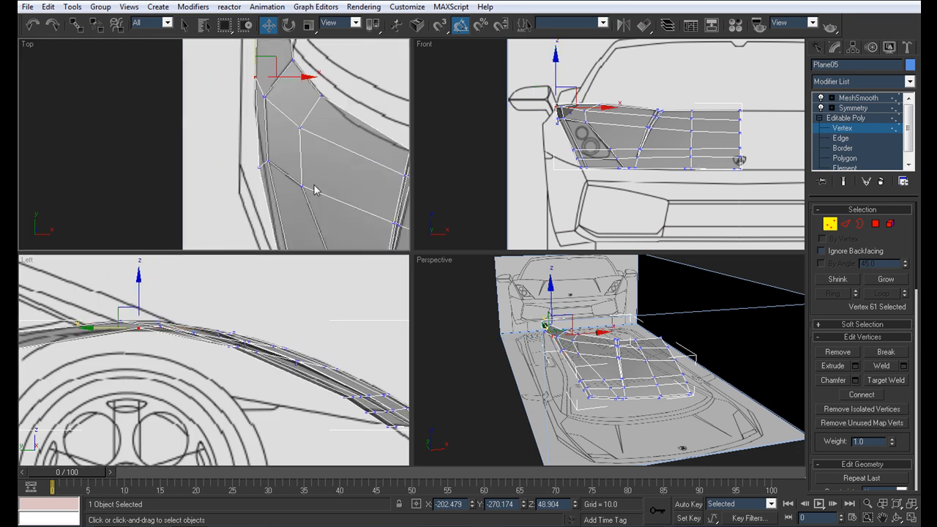
- In the top view, move the strip's outer vertex beside the headlight's rear end to about X -197.7, Y -326.5
key("alt+w")
scroll(469, 331, "up", 3)
left_click(414, 343)
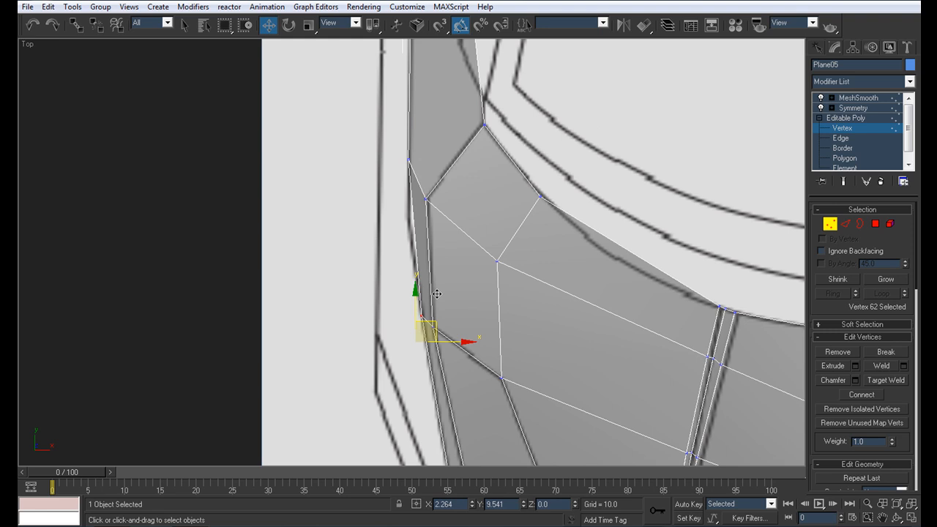
scroll(453, 366, "down", 3)
middle_click_drag(410, 318, 402, 271)
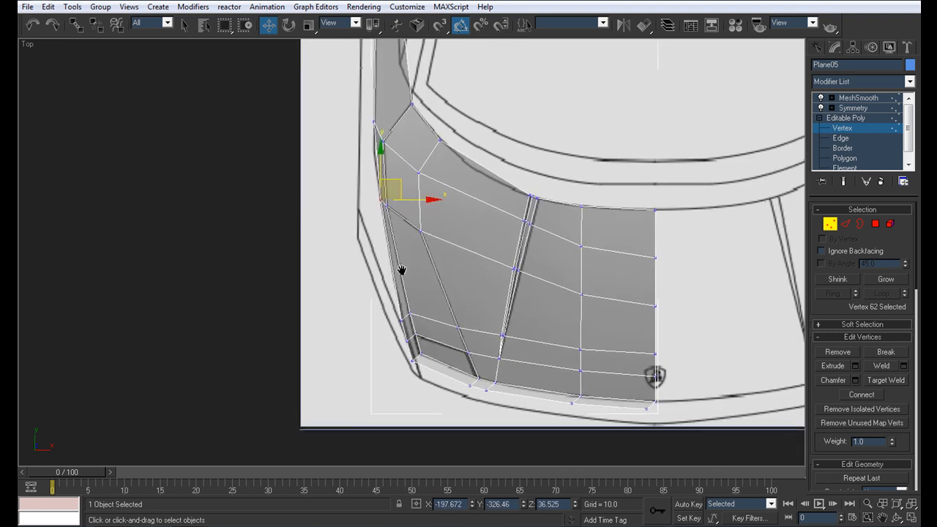
- Move the two outer strip vertices beside the headlight's front end onto the blueprint line, at about Y -404.9 and Y -419.8
scroll(399, 337, "up", 2)
left_click(395, 339)
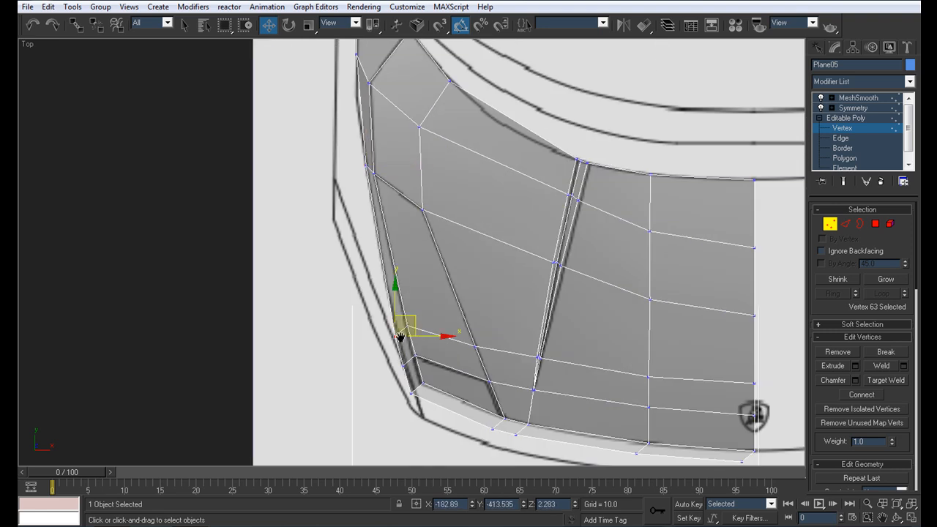
scroll(394, 333, "up", 3)
left_click_drag(375, 319, 375, 291)
left_click_drag(373, 396, 385, 342)
middle_click_drag(403, 411, 339, 310)
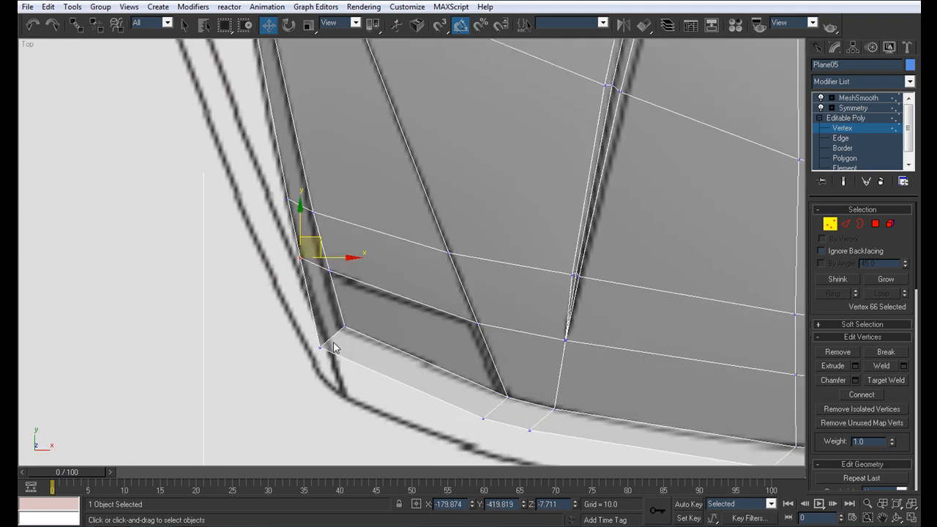
- In the top view, align the strip's front corner vertex, about X -169.1, Y -454.9, and the three neighbouring front vertices with the blueprint's front line
left_click(320, 347)
left_click_drag(339, 330, 360, 378)
middle_click_drag(561, 381, 345, 334)
left_click(297, 325)
left_click_drag(324, 309, 408, 361)
left_click(342, 336)
middle_click_drag(658, 356, 412, 287)
left_click_drag(375, 292, 429, 312)
- Set the strip's front centre vertex to X 0 and move it forward to about Y -487.5 on the blueprint line
left_click(590, 310)
left_click_drag(461, 504, 409, 501)
type("0")
key("Return")
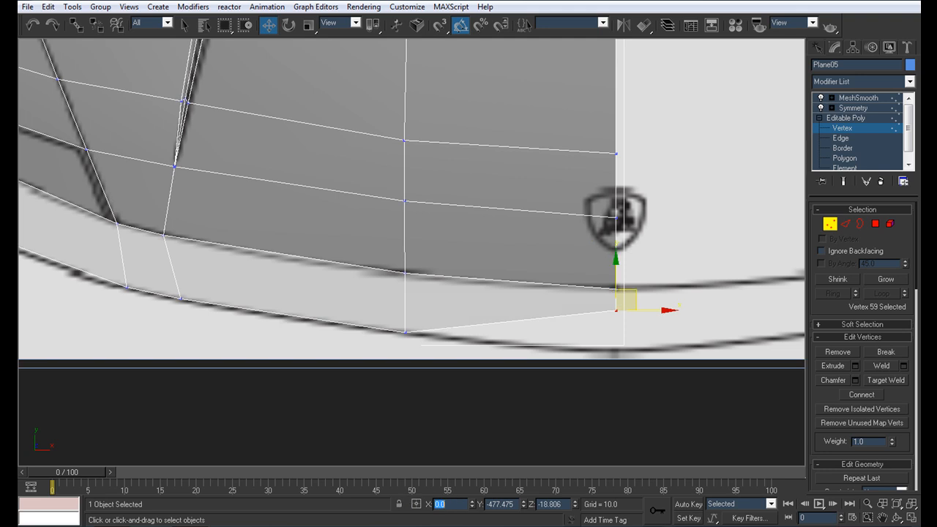
middle_click_drag(641, 269, 594, 249)
left_click_drag(566, 249, 565, 288)
scroll(559, 333, "down", 5)
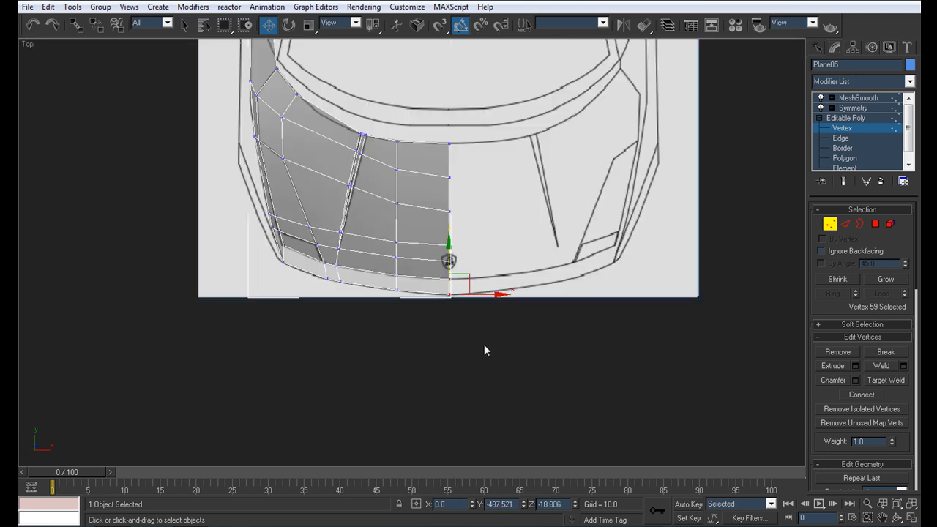
- Check the X position of the hood's centreline vertices and inspect the new strip in the perspective view
left_click_drag(461, 306, 433, 115)
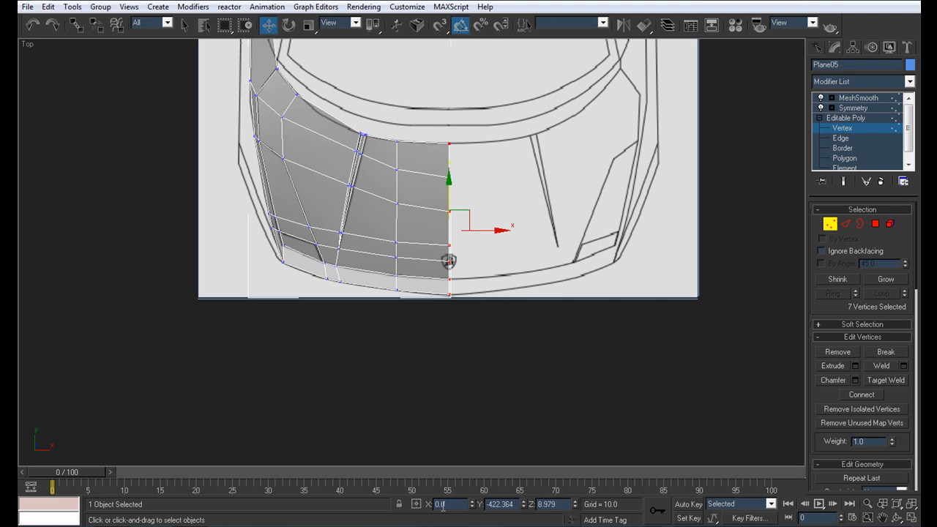
left_click(366, 300)
middle_click_drag(365, 301, 374, 355)
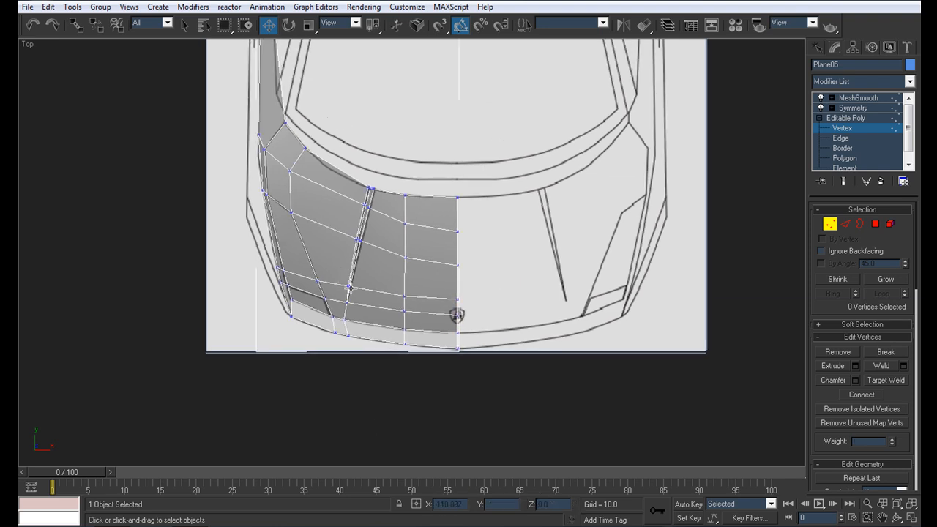
key("alt+w")
left_click(516, 334)
key("alt+w")
key("alt+x")
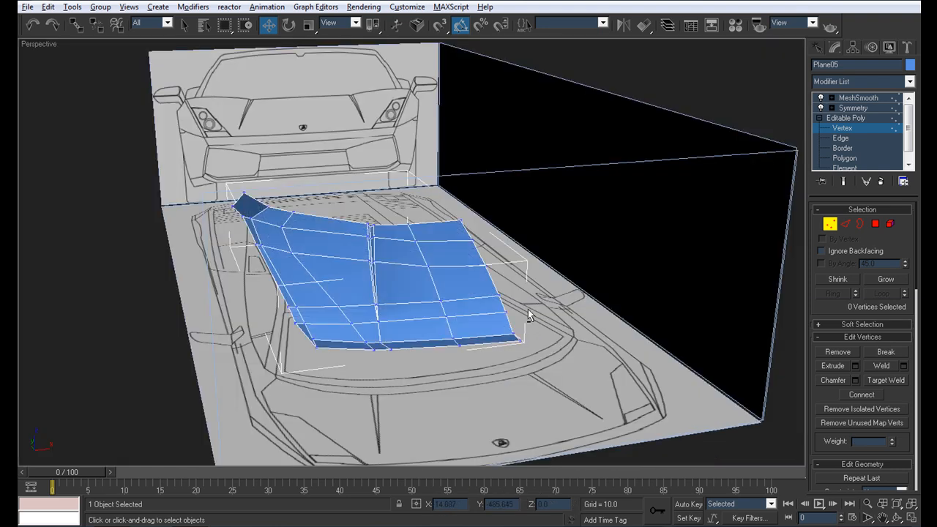
key("alt+x")
key("alt+w")
- In the front view, lower the strip's front centre vertex to the blueprint line at about Z -35.3
left_click(722, 163)
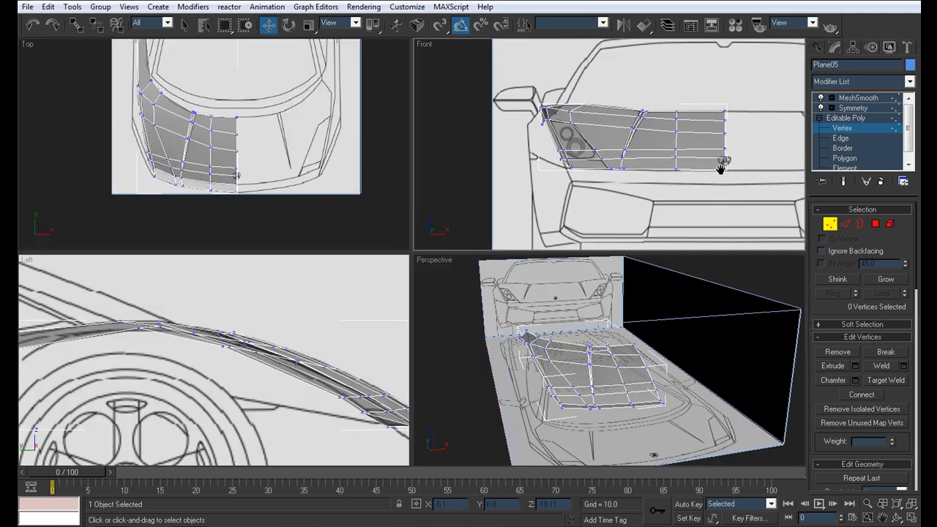
scroll(564, 396, "up", 5)
left_click(695, 389)
middle_click_drag(758, 155, 682, 167)
left_click_drag(696, 148, 697, 169)
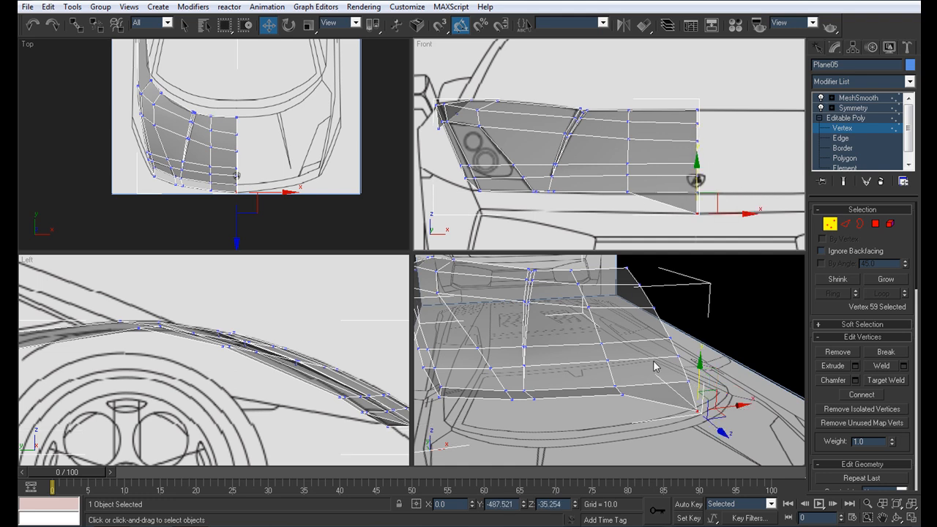
- Lower the next two front strip vertices outboard of the centre to the blueprint line in the front view
left_click(620, 393)
middle_click_drag(635, 188, 641, 187)
left_click_drag(631, 141, 632, 161)
left_click(535, 400)
middle_click_drag(569, 181, 578, 180)
left_click_drag(565, 151, 567, 208)
- In the front view, lower the strip vertex below the headlight's inner corner to the blueprint line and the front corner vertex to about Z -31.5
left_click(513, 398)
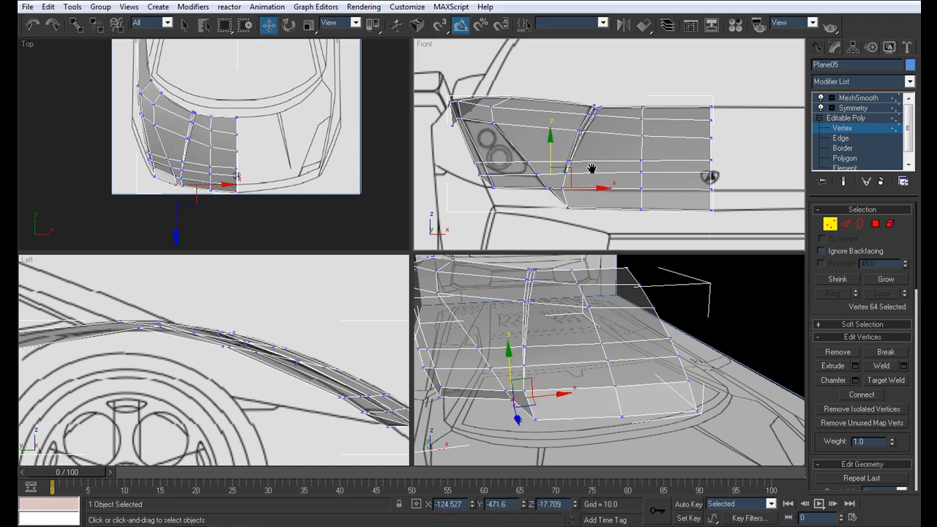
scroll(627, 157, "up", 3)
scroll(628, 157, "up", 2)
left_click_drag(639, 122, 639, 198)
left_click(437, 395)
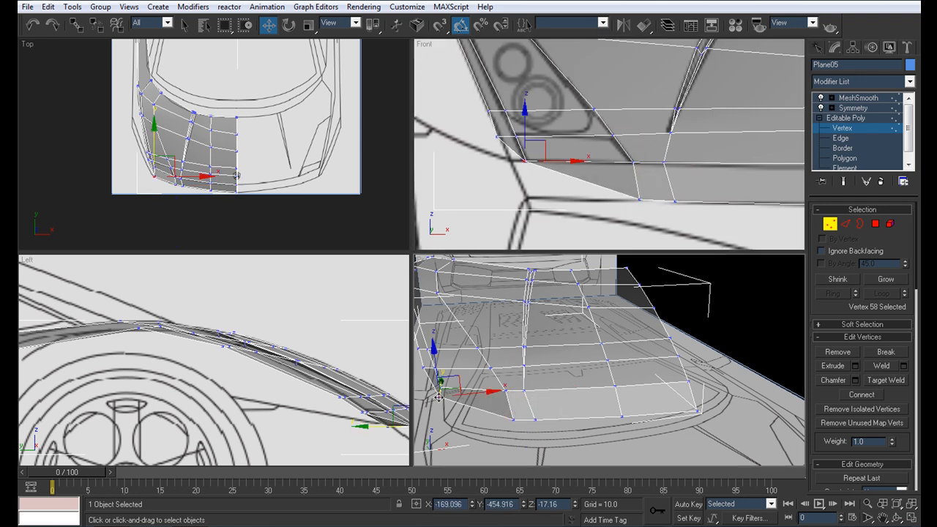
middle_click_drag(595, 158, 615, 151)
left_click_drag(553, 132, 547, 159)
- Shift the outer strip vertex just behind the front corner inward to about X -179.0 in the front view
left_click(517, 133)
middle_click_drag(512, 138, 554, 178)
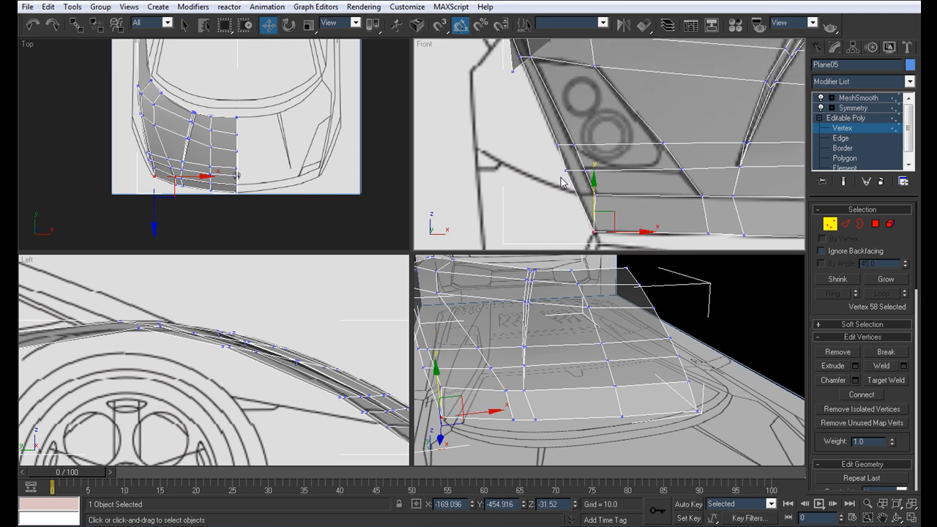
left_click_drag(566, 129, 572, 125)
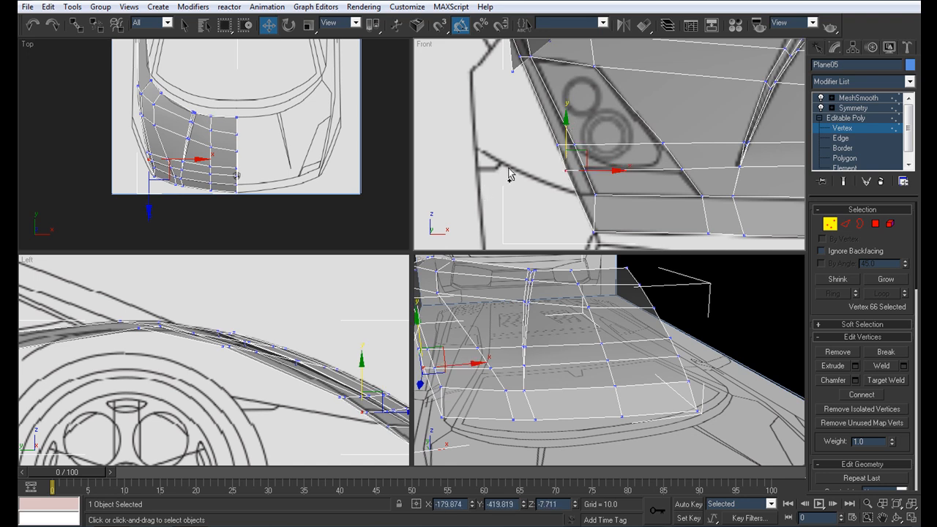
scroll(607, 169, "up", 1)
left_click_drag(608, 169, 610, 169)
- In the top view, shift the second outer strip vertex behind the front corner inward to about X -182.7
scroll(593, 191, "down", 4)
middle_click_drag(244, 141, 268, 190)
scroll(320, 104, "up", 5)
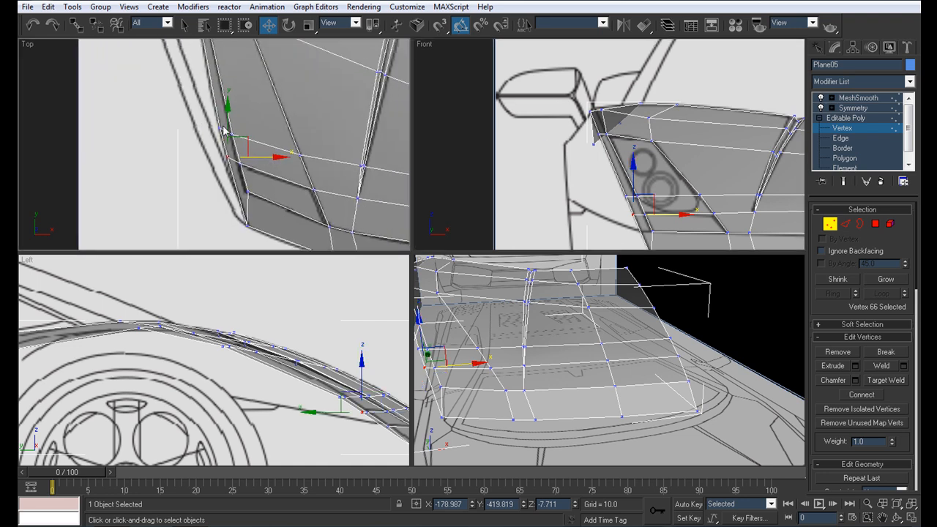
left_click(222, 130)
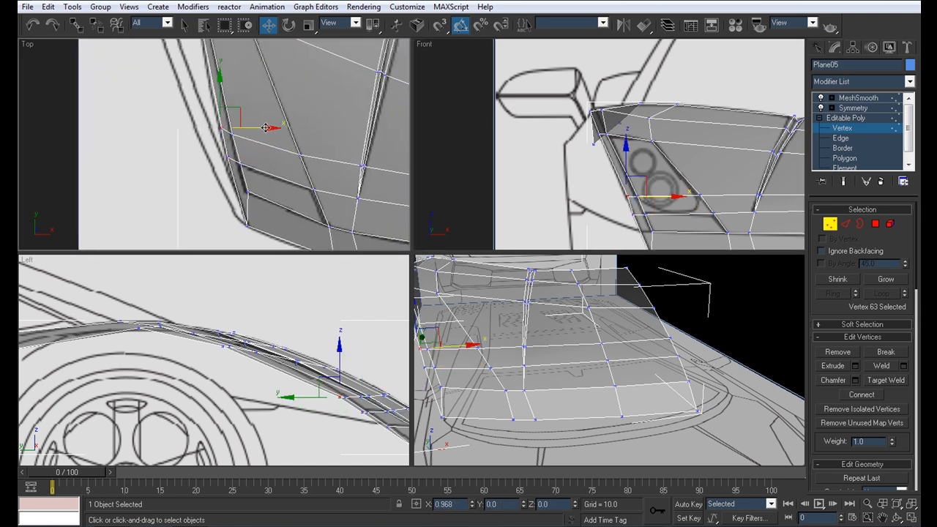
left_click_drag(265, 126, 270, 126)
scroll(188, 159, "down", 4)
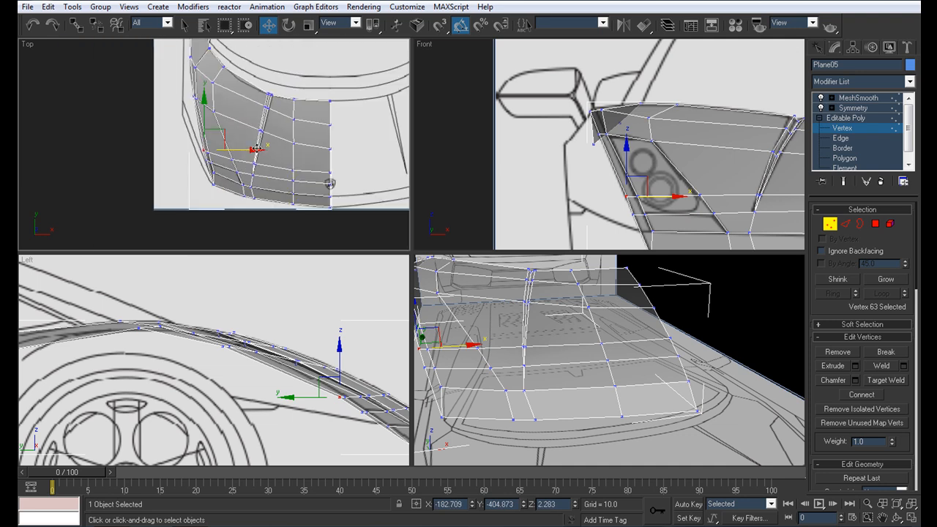
- Show the hood opaque with its MeshSmooth result in an enlarged perspective view and deselect it
scroll(607, 349, "down", 5)
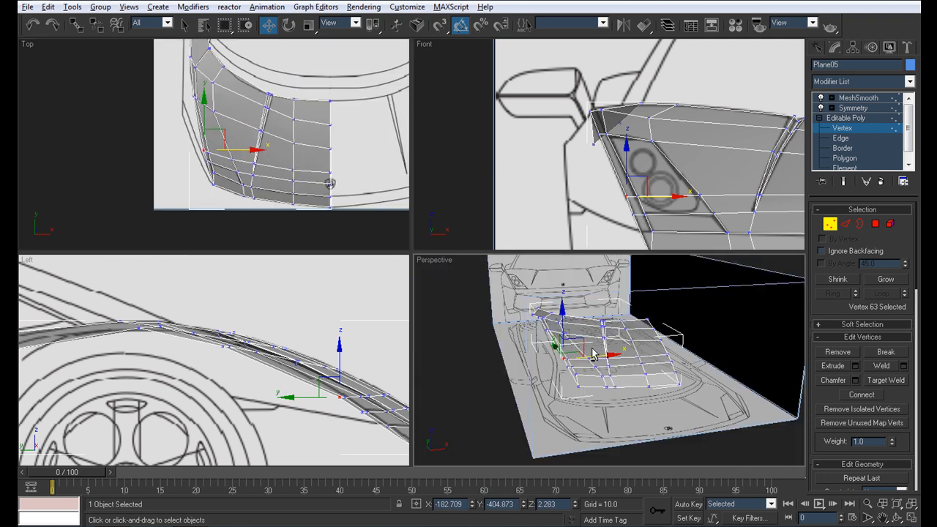
key("alt+x")
middle_click_drag(599, 351, 567, 354, "alt")
key("alt+w")
middle_click_drag(352, 306, 337, 318, "alt")
left_click(853, 98)
left_click(462, 392)
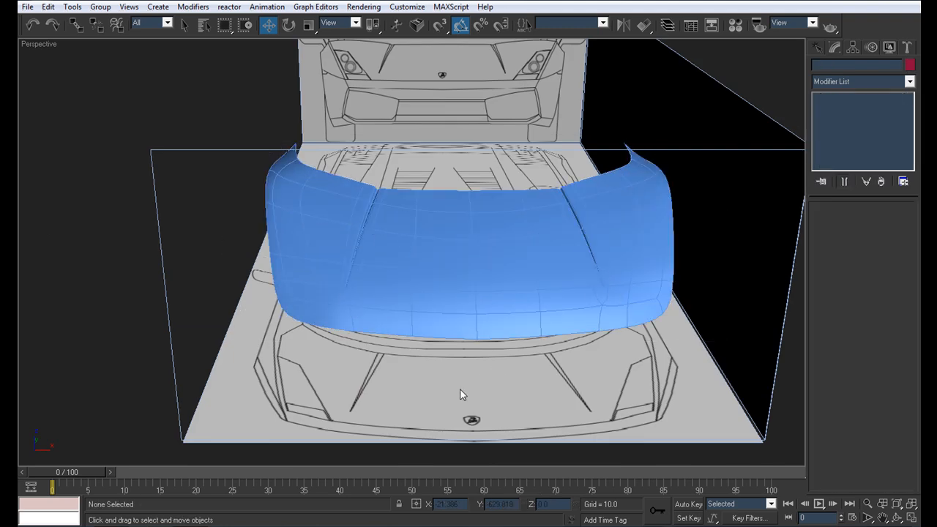
- Toggle the edged-faces display and examine the smoothed hood's surface and creases from several angles
key("F4")
scroll(416, 337, "down", 5)
middle_click_drag(415, 337, 321, 298, "alt")
scroll(444, 290, "up", 3)
middle_click_drag(395, 285, 356, 282, "alt")
scroll(355, 283, "up", 2)
- Reselect the hood, restore the four-view layout and make the mesh see-through to compare its outline with the top-view blueprint
left_click(387, 278)
key("alt+w")
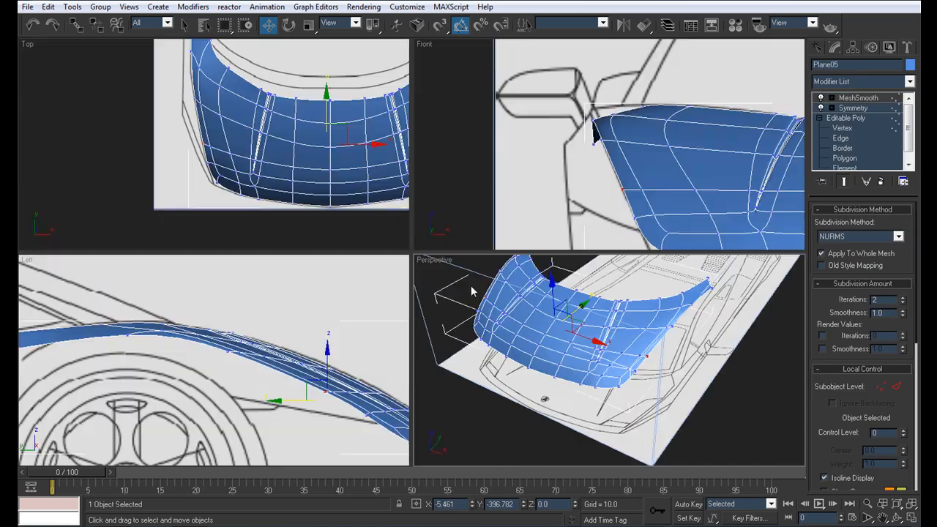
middle_click_drag(313, 152, 283, 131)
key("alt+x")
scroll(320, 170, "up", 2)
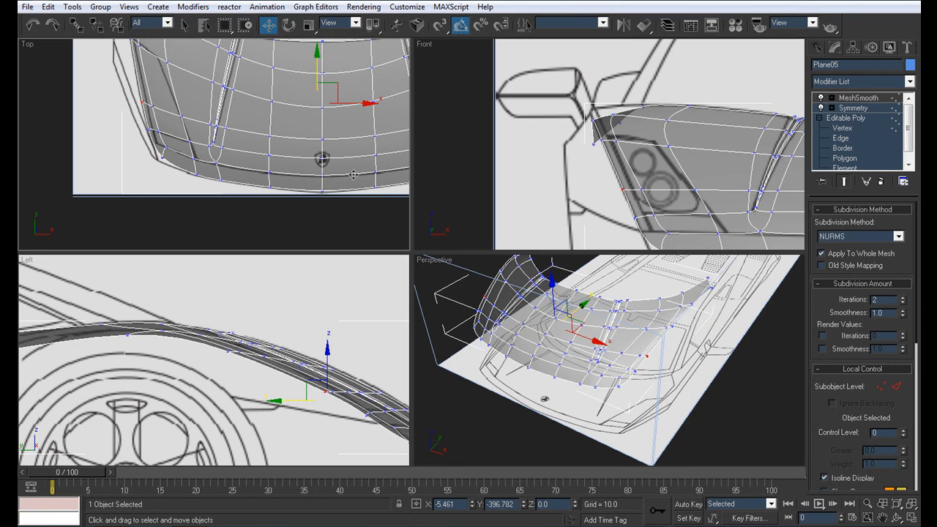
scroll(224, 127, "down", 2)
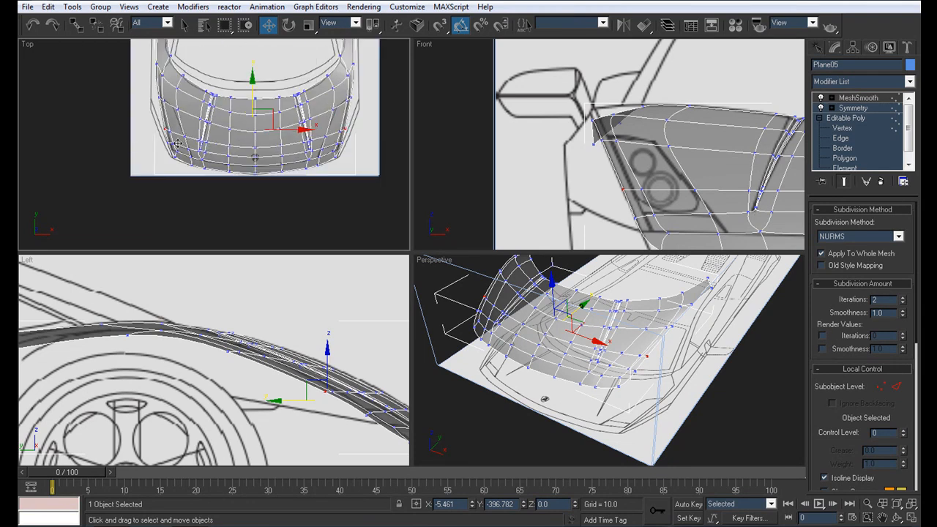
scroll(294, 121, "up", 1)
middle_click_drag(562, 341, 578, 343, "alt")
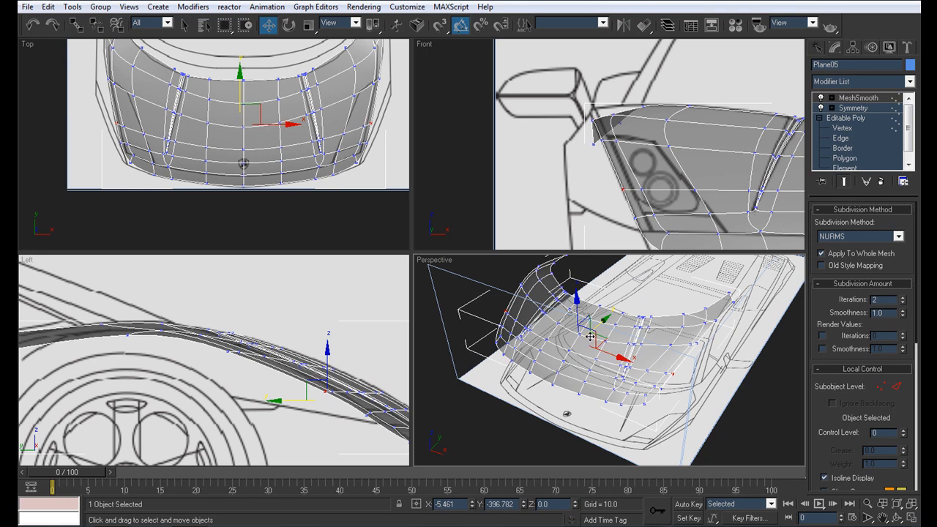
- Enlarge the top view and switch the hood's Editable Poly to edge editing
right_click(289, 203)
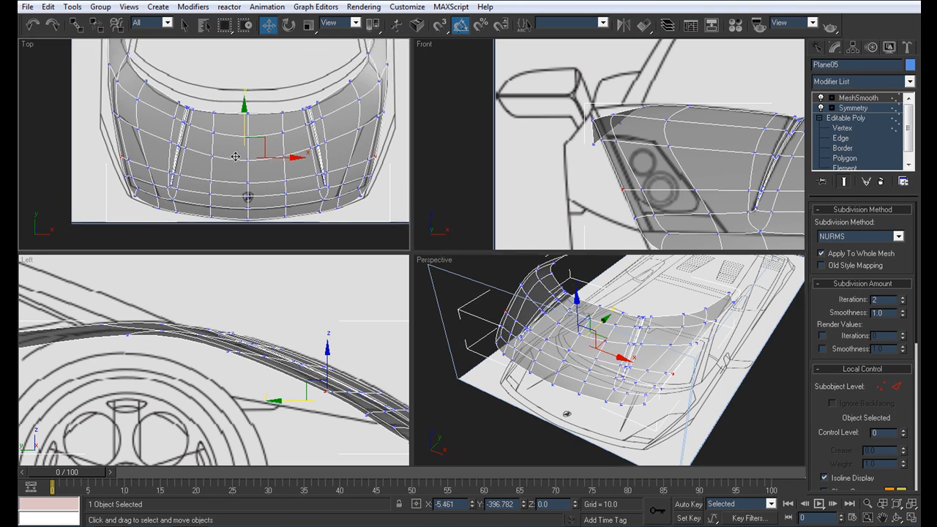
key("alt+w")
left_click(849, 139)
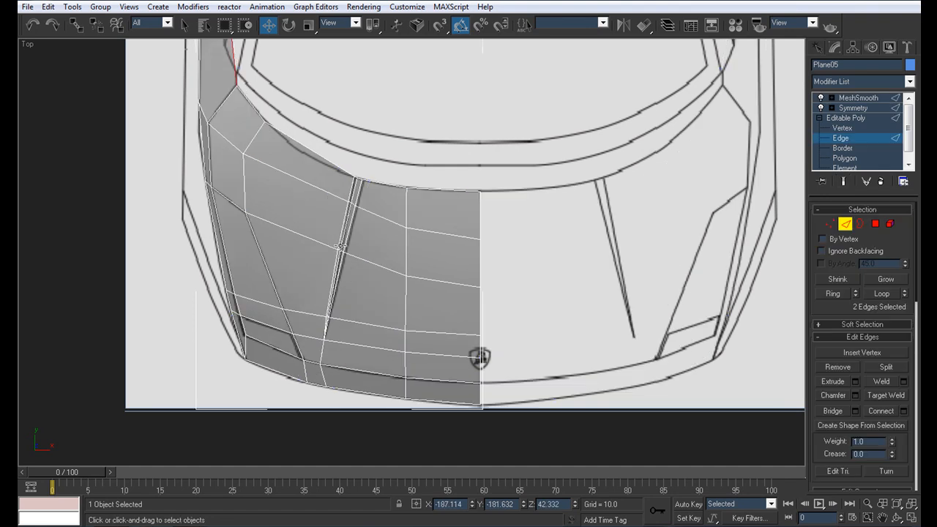